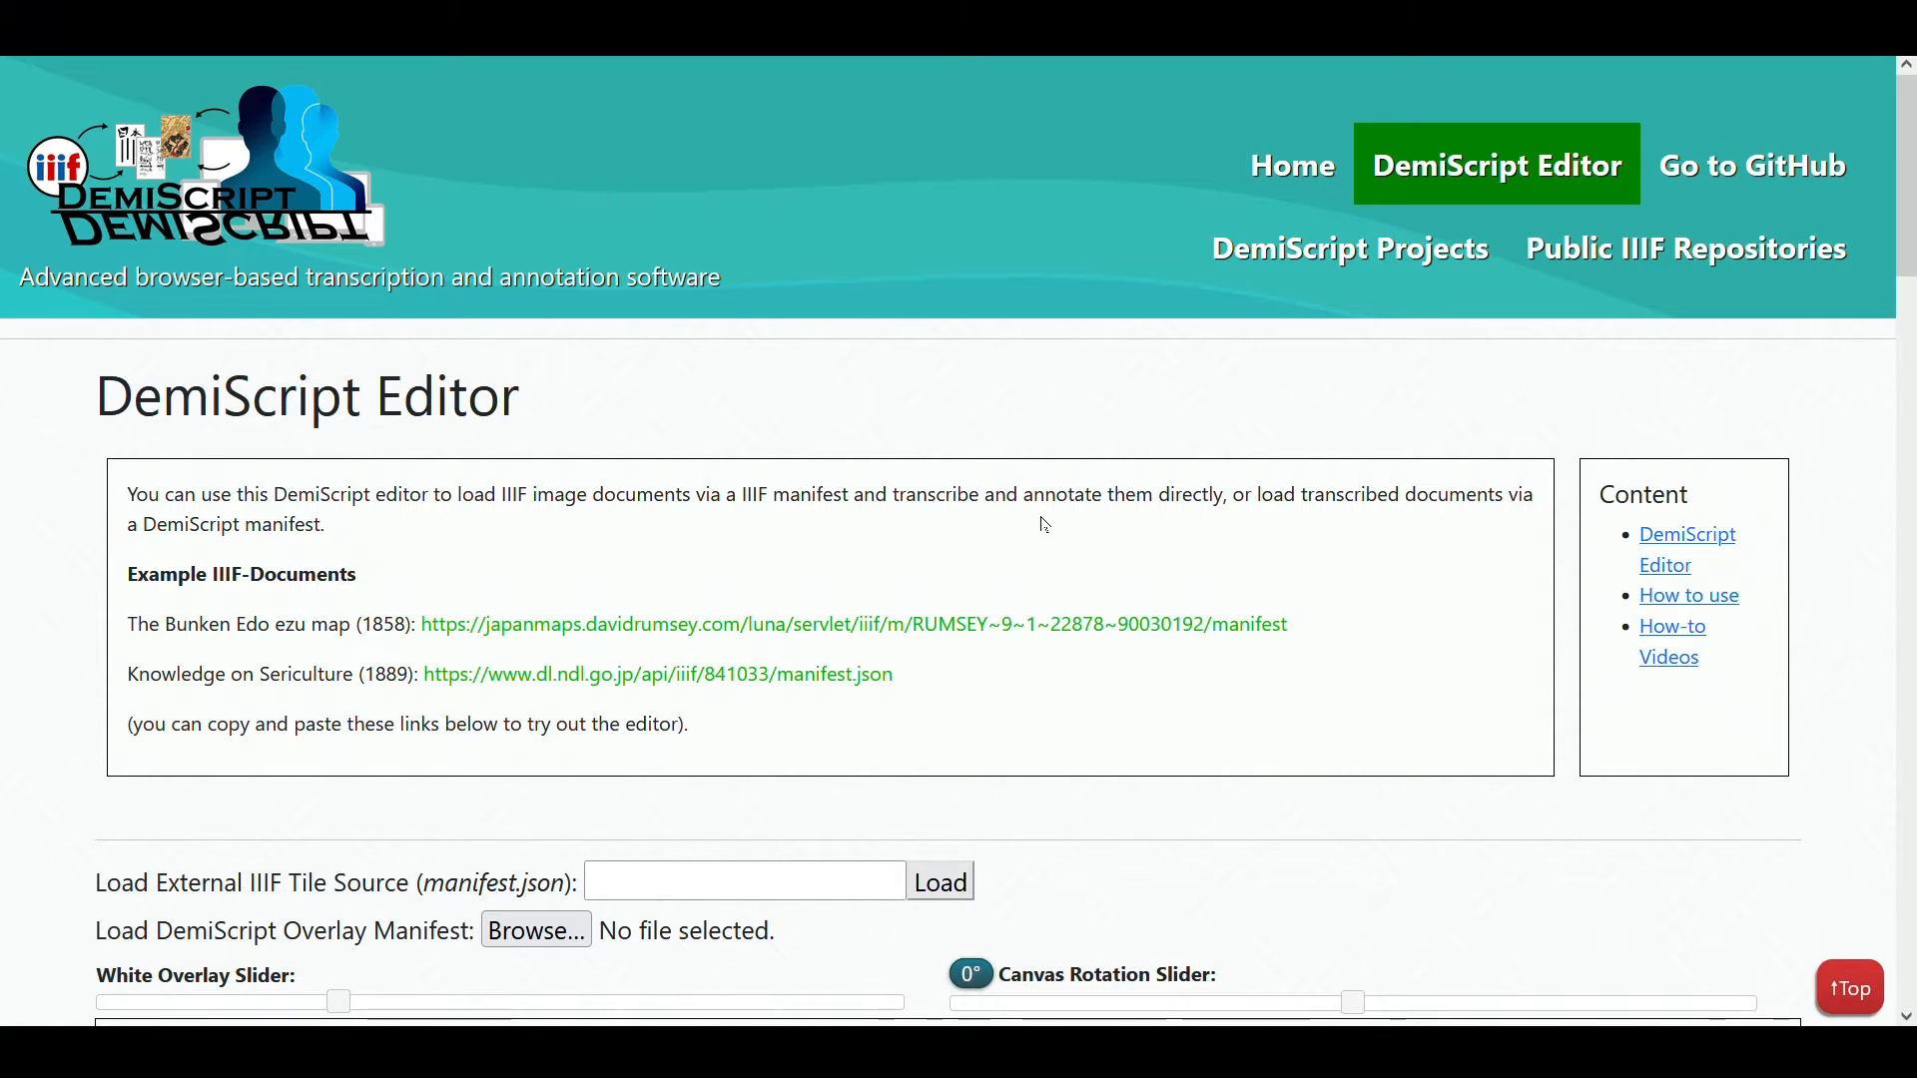
scroll(1513, 599, "down", 1)
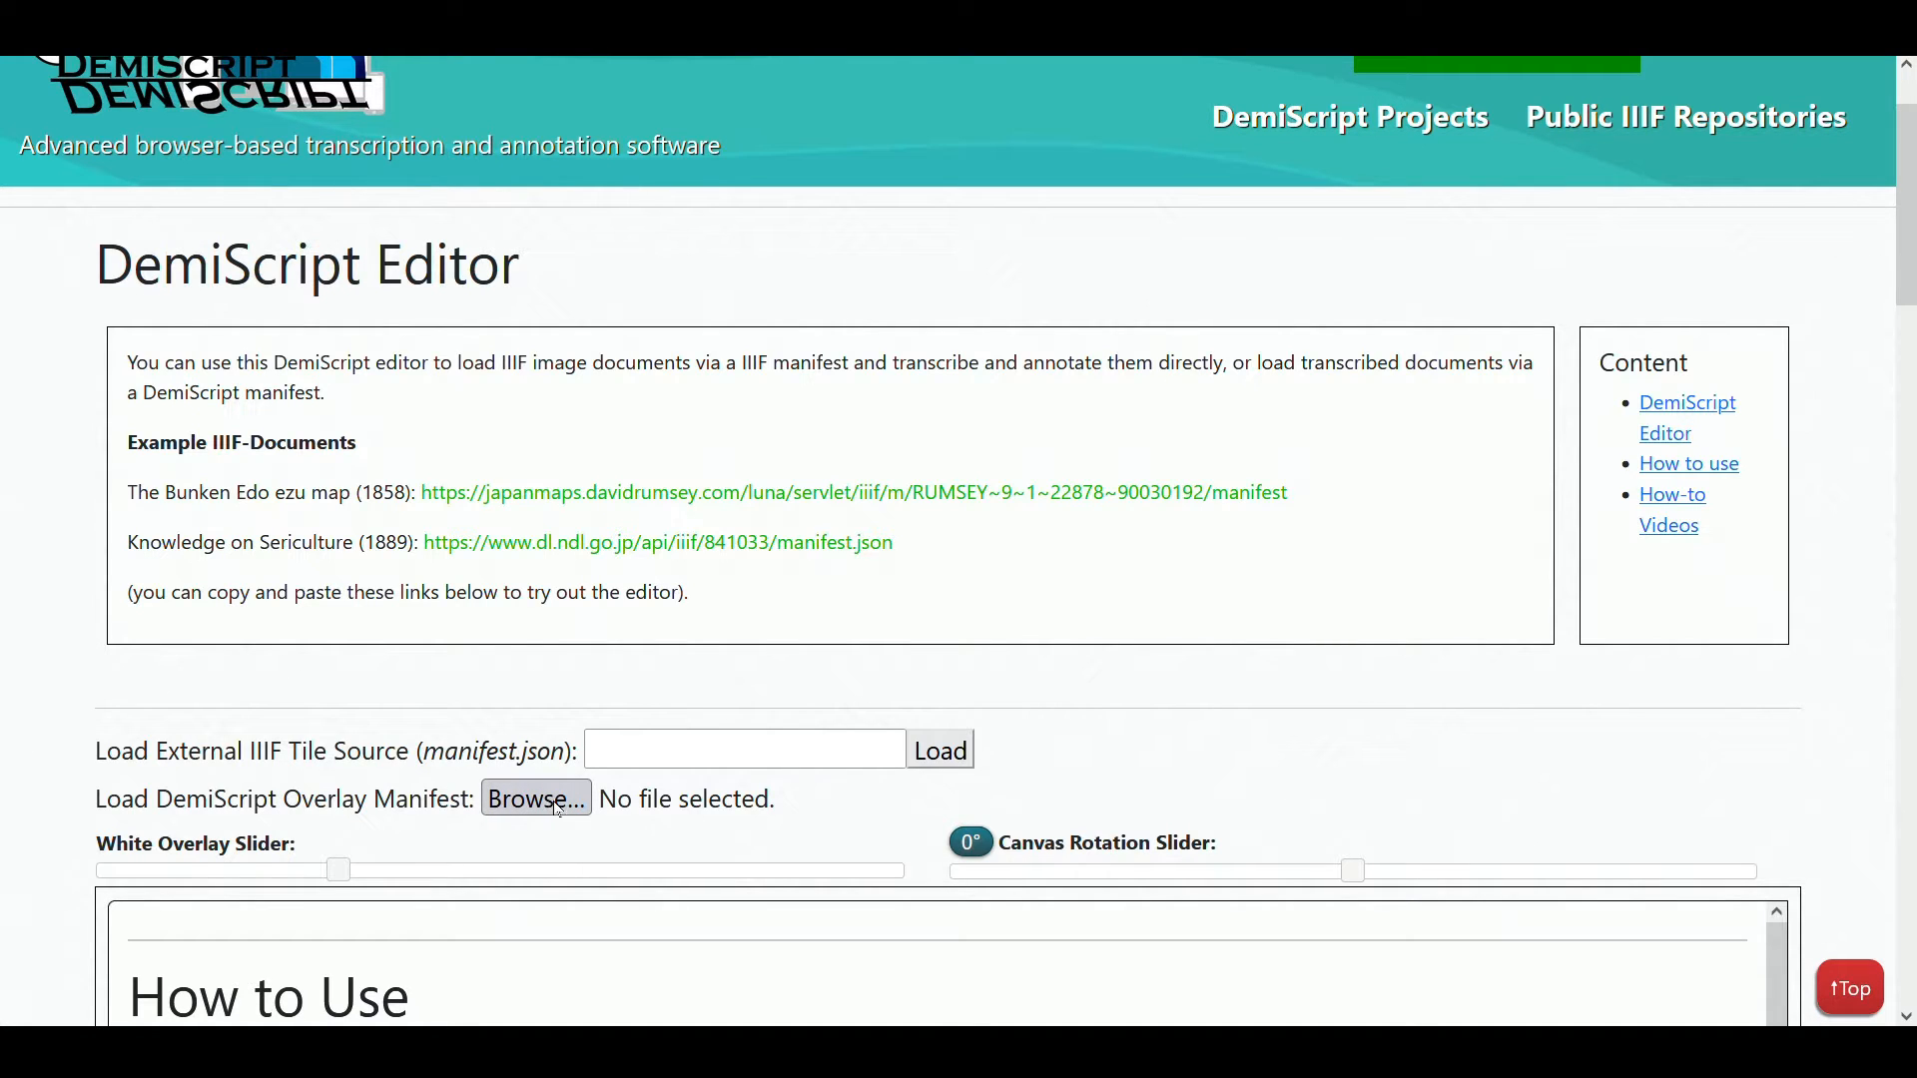
left_click_drag(428, 499, 1313, 481)
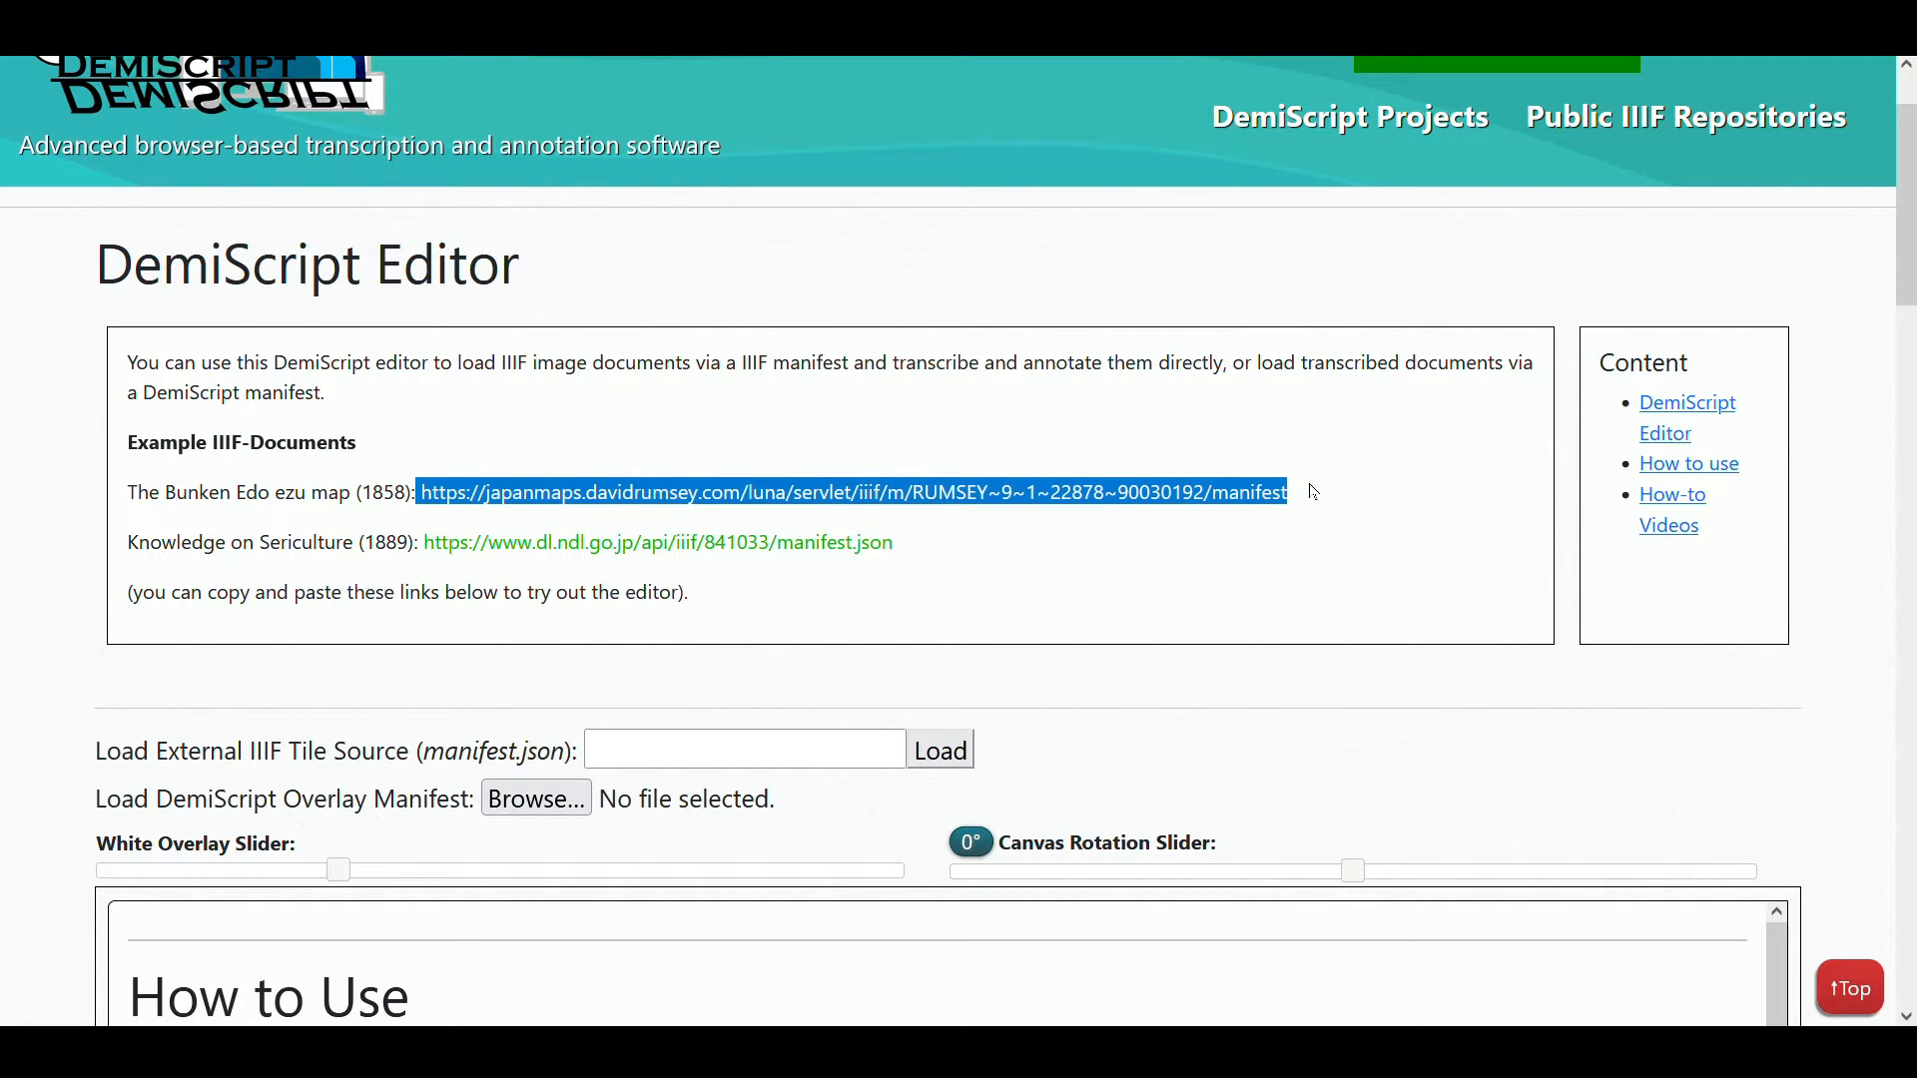
left_click(1294, 503)
left_click(798, 747)
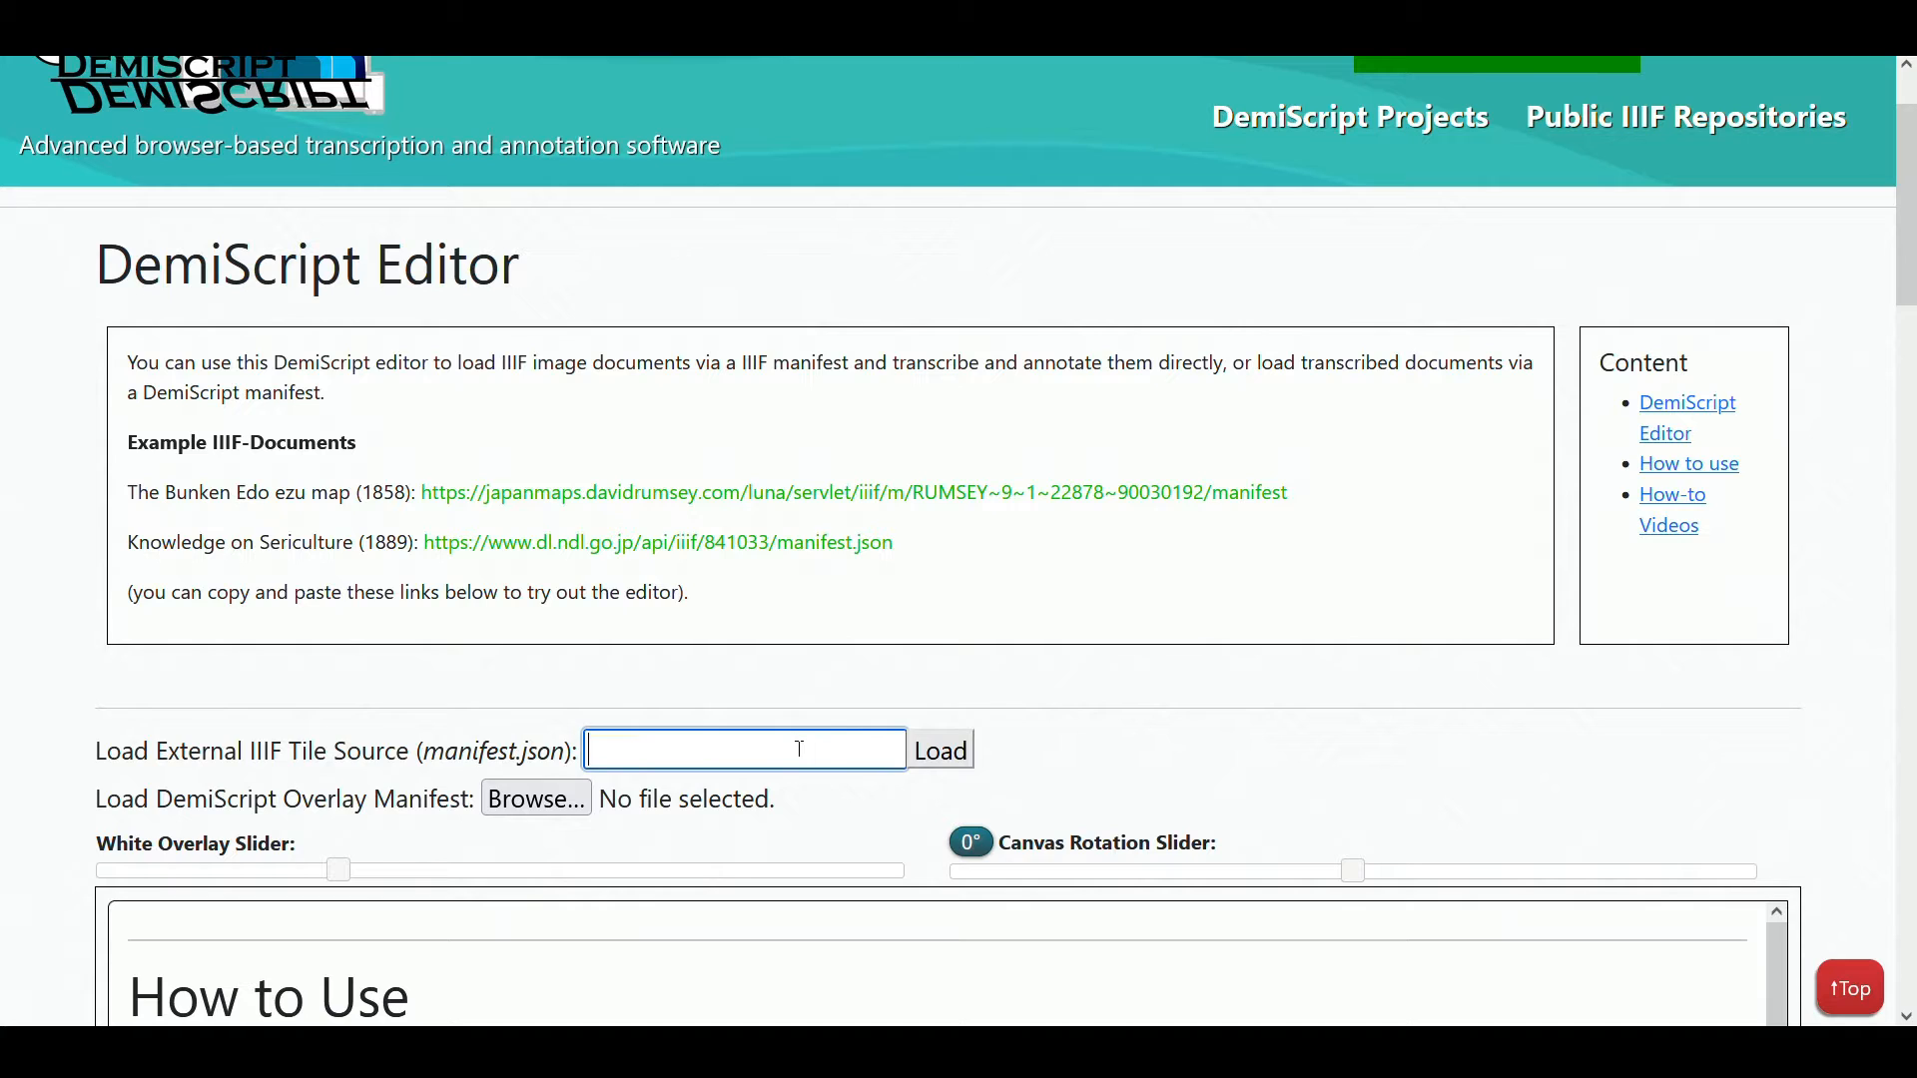
Step: Load the DemiScript overlay manifest demidoc_shintotosaijiki.json and bring the annotated map into view
left_click(576, 805)
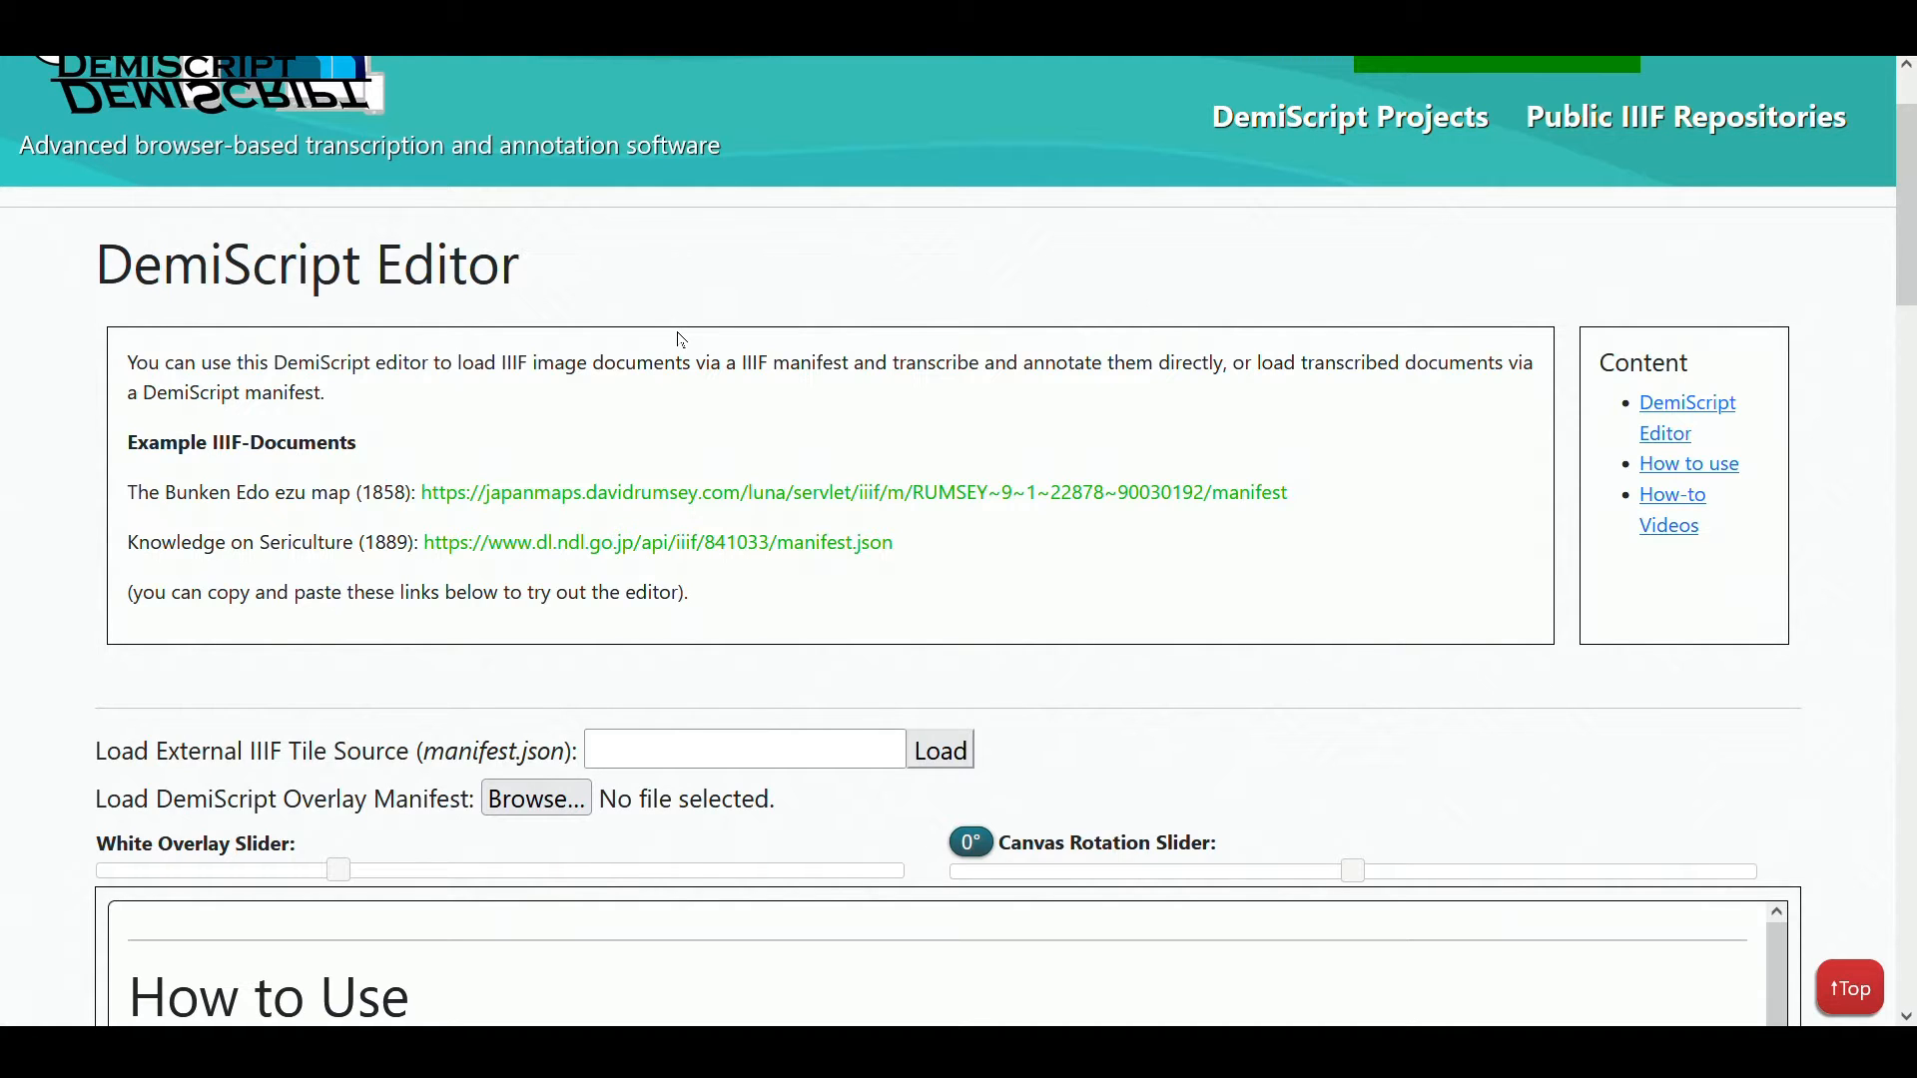
left_click(1664, 824)
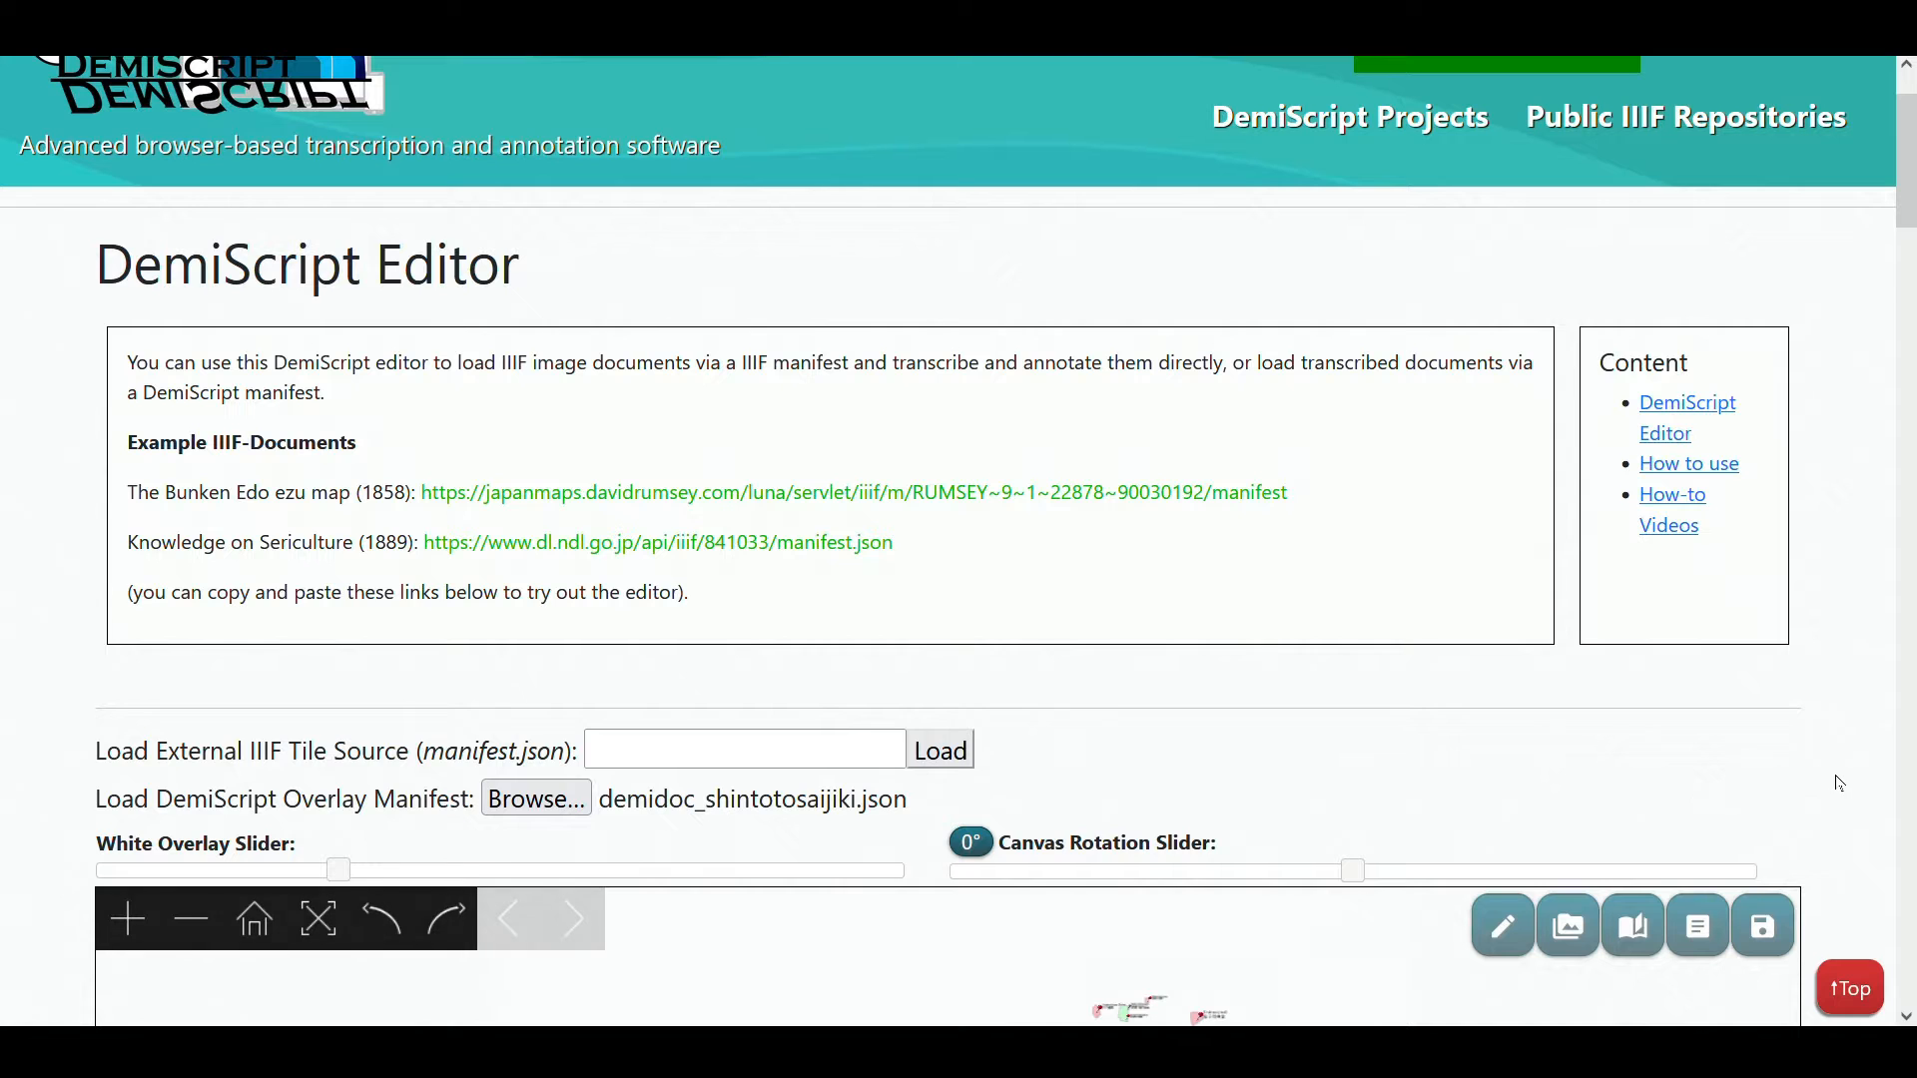
scroll(1840, 783, "down", 1)
scroll(1840, 783, "down", 6)
scroll(1847, 774, "up", 1)
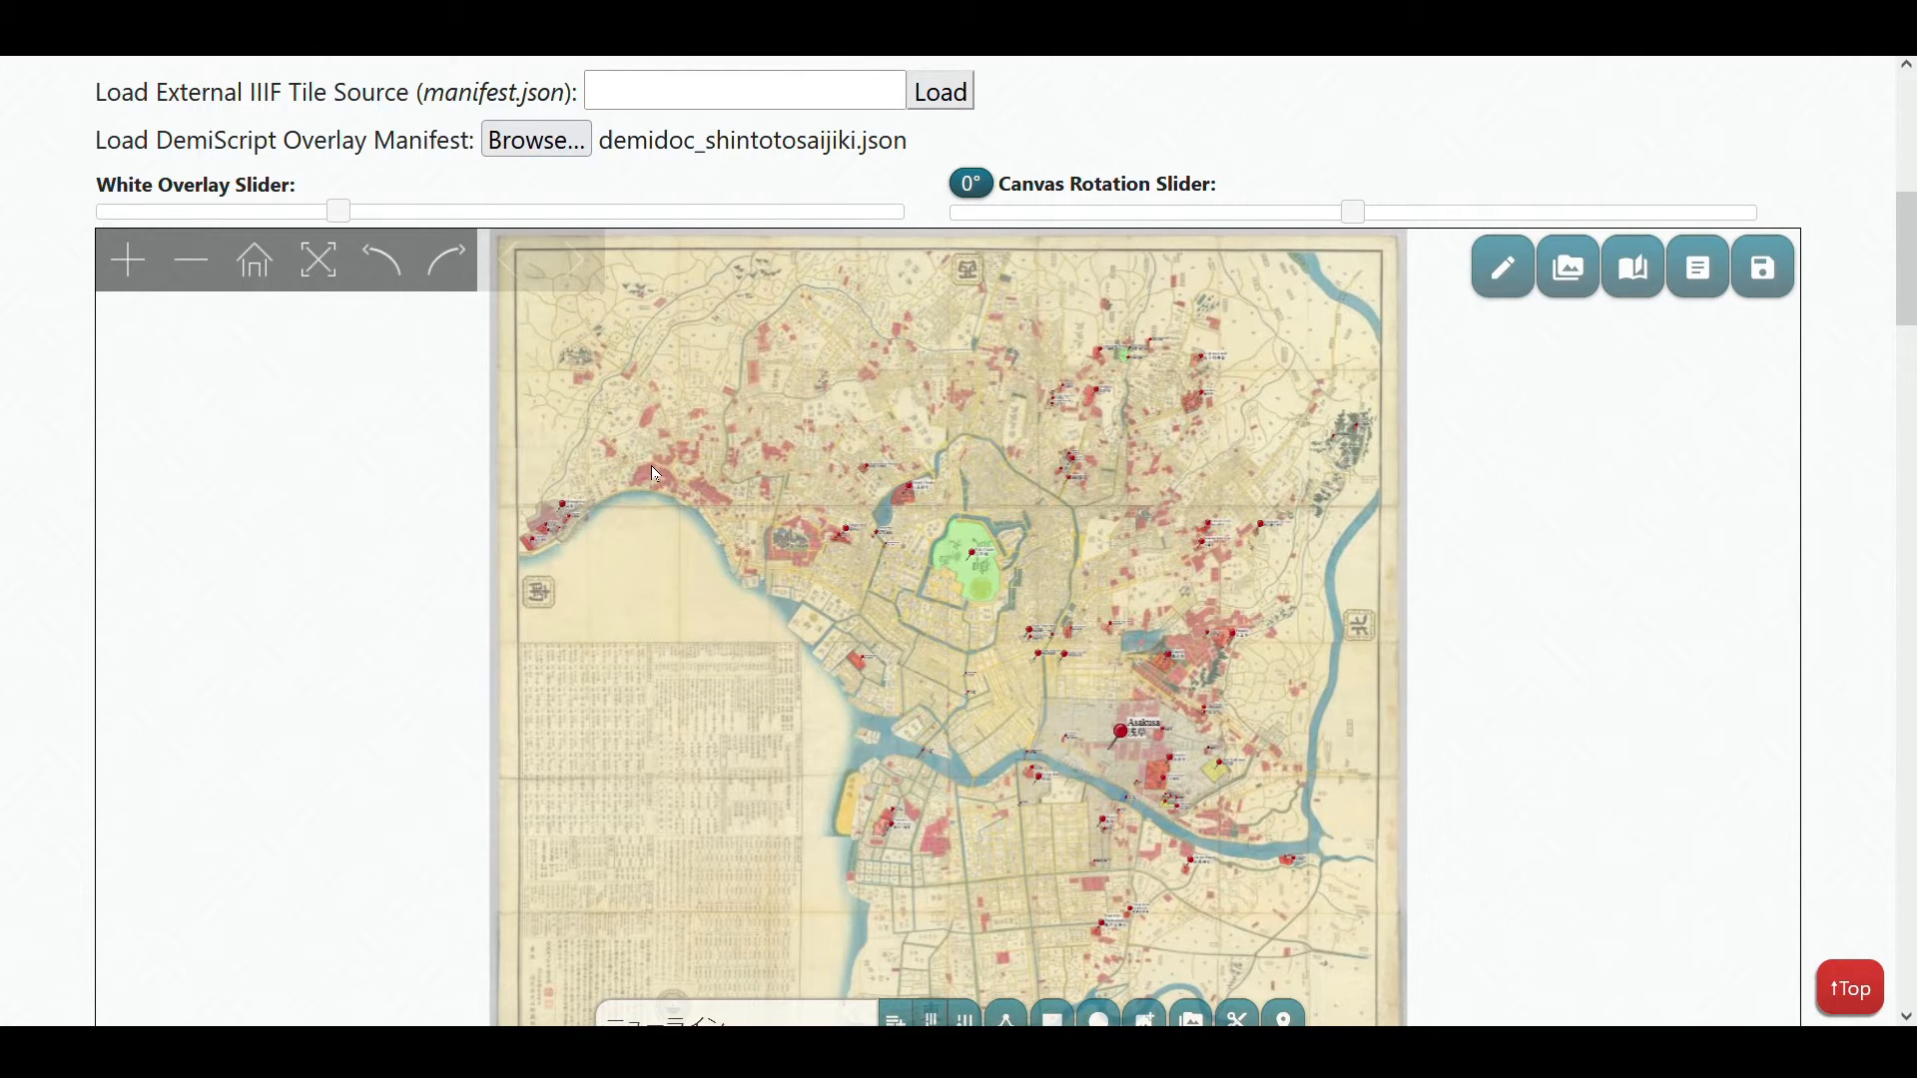
Step: Examine the place pins and coloured areas around Edo Castle up close and across the whole map
scroll(661, 465, "up", 3)
scroll(669, 457, "down", 2)
left_click_drag(677, 463, 567, 451)
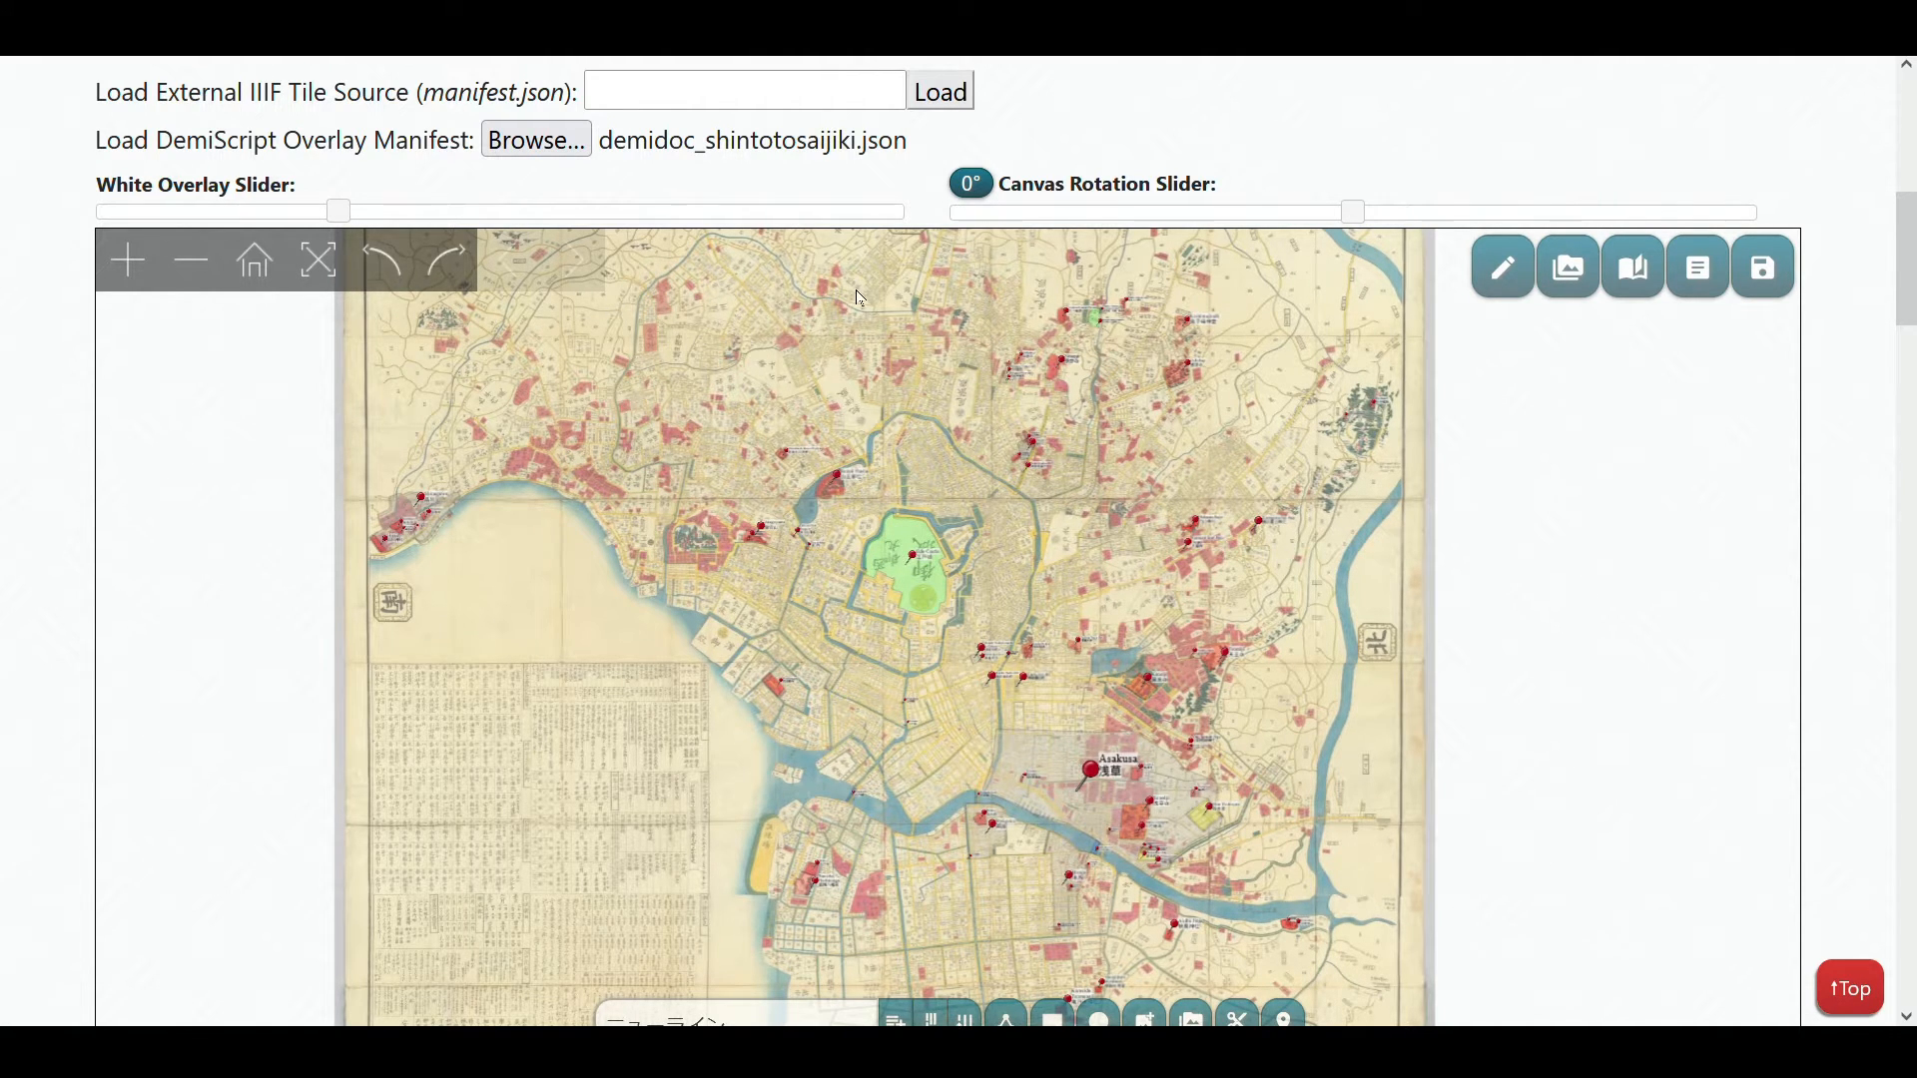
scroll(857, 339, "up", 5)
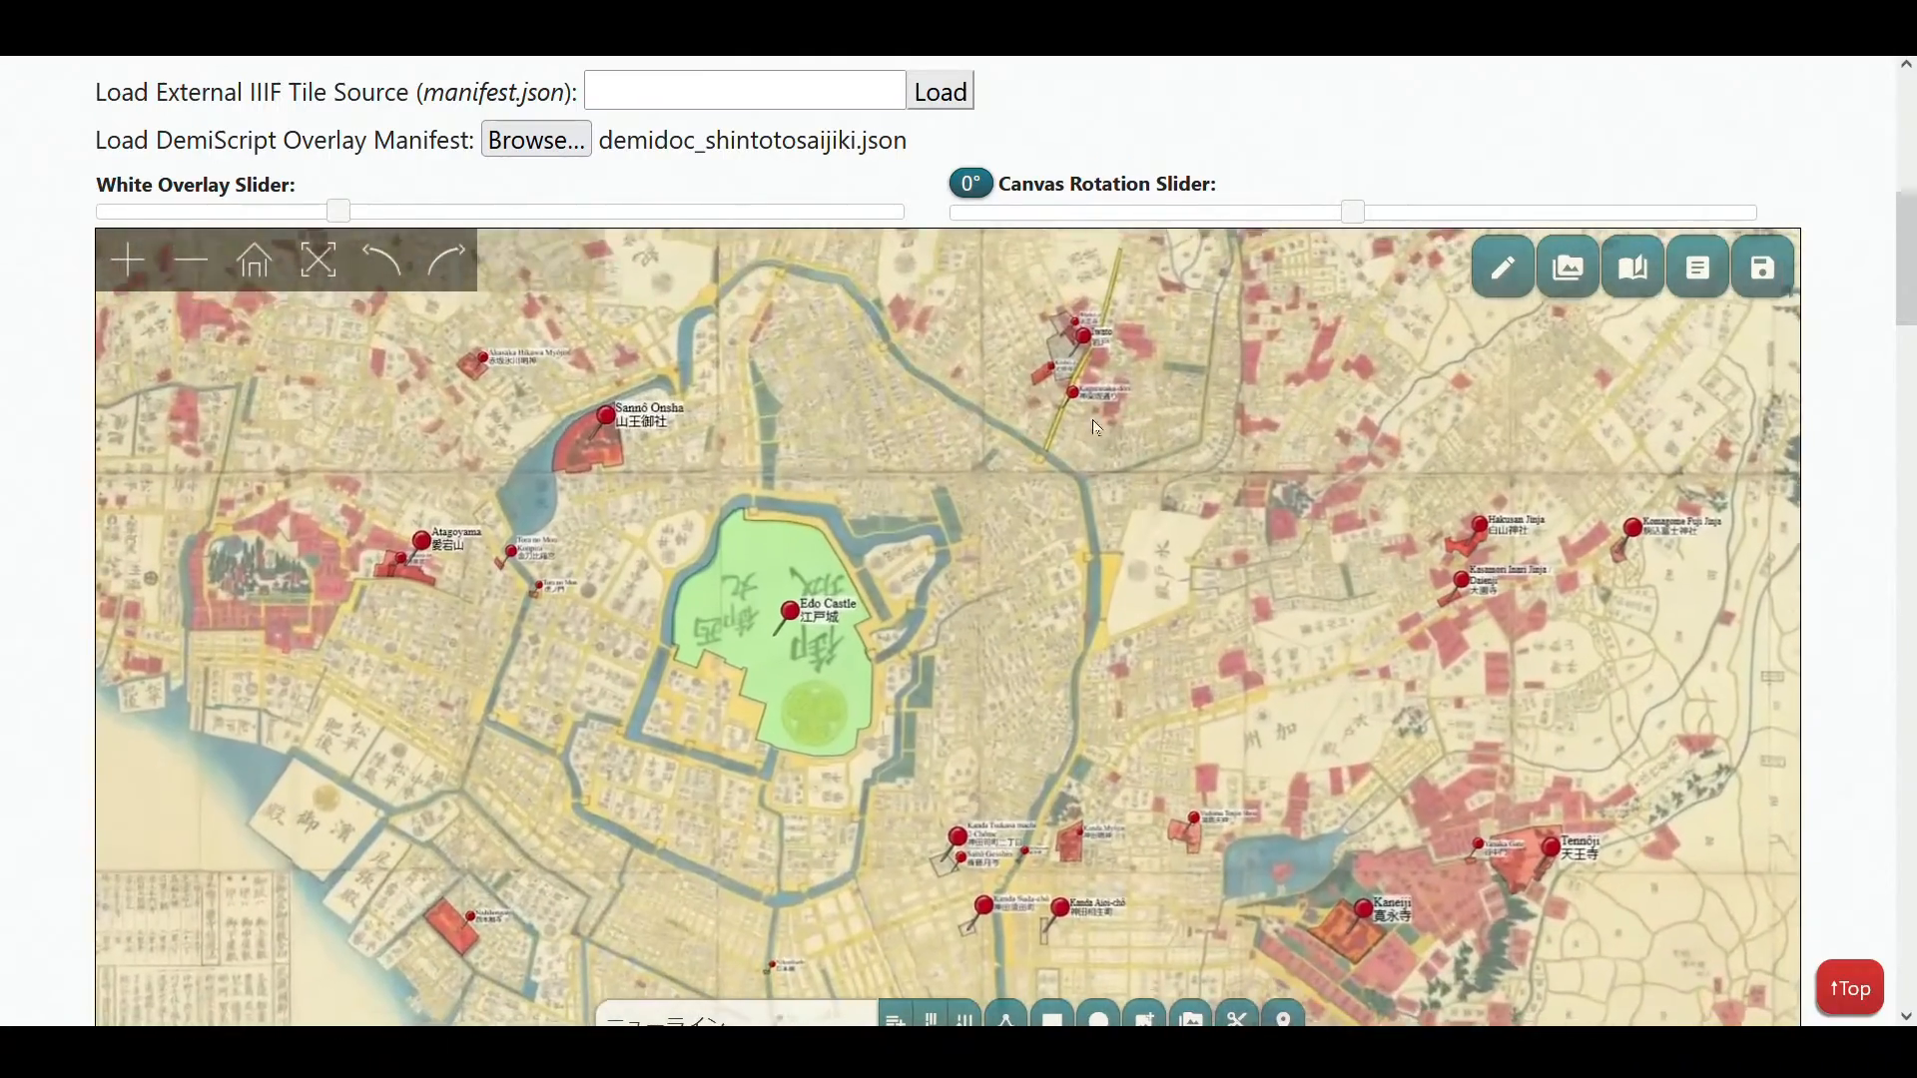
left_click_drag(1093, 499, 1071, 254)
scroll(1098, 489, "down", 5)
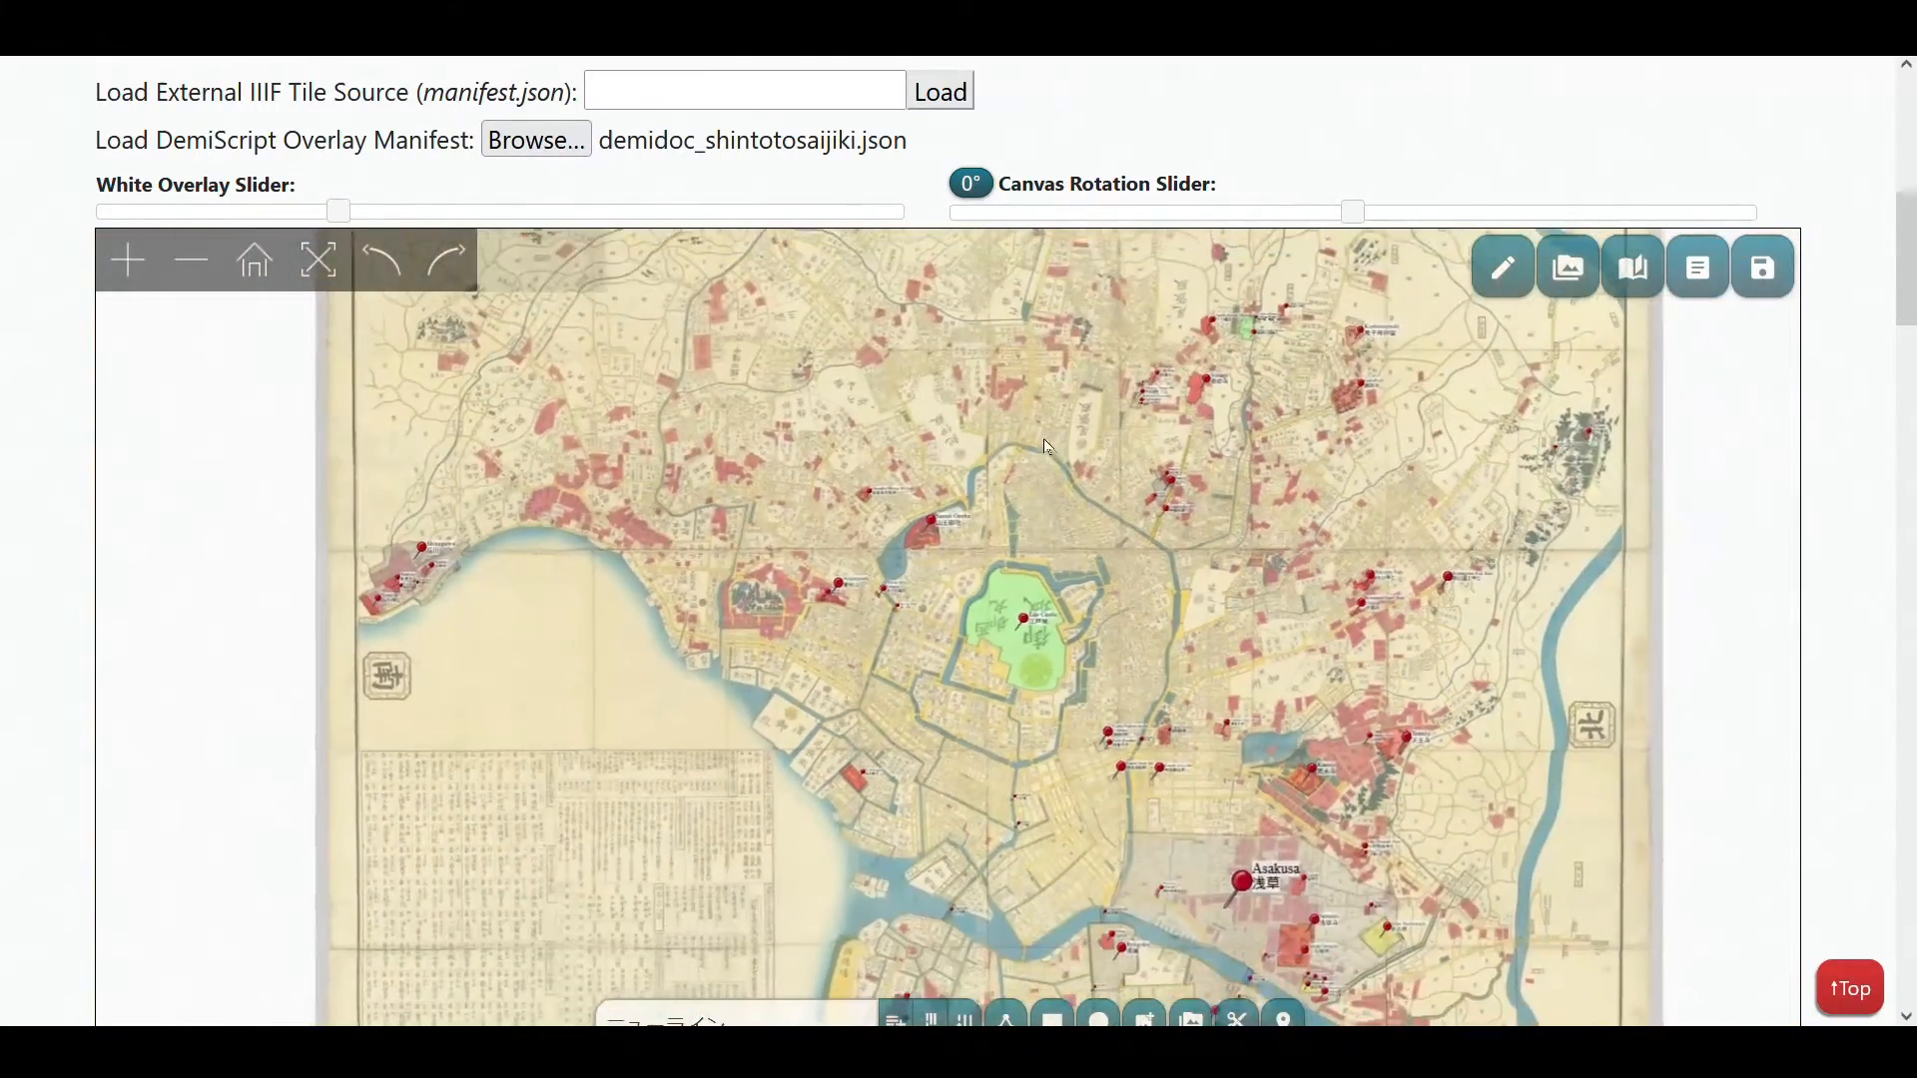
left_click_drag(1045, 440, 1030, 531)
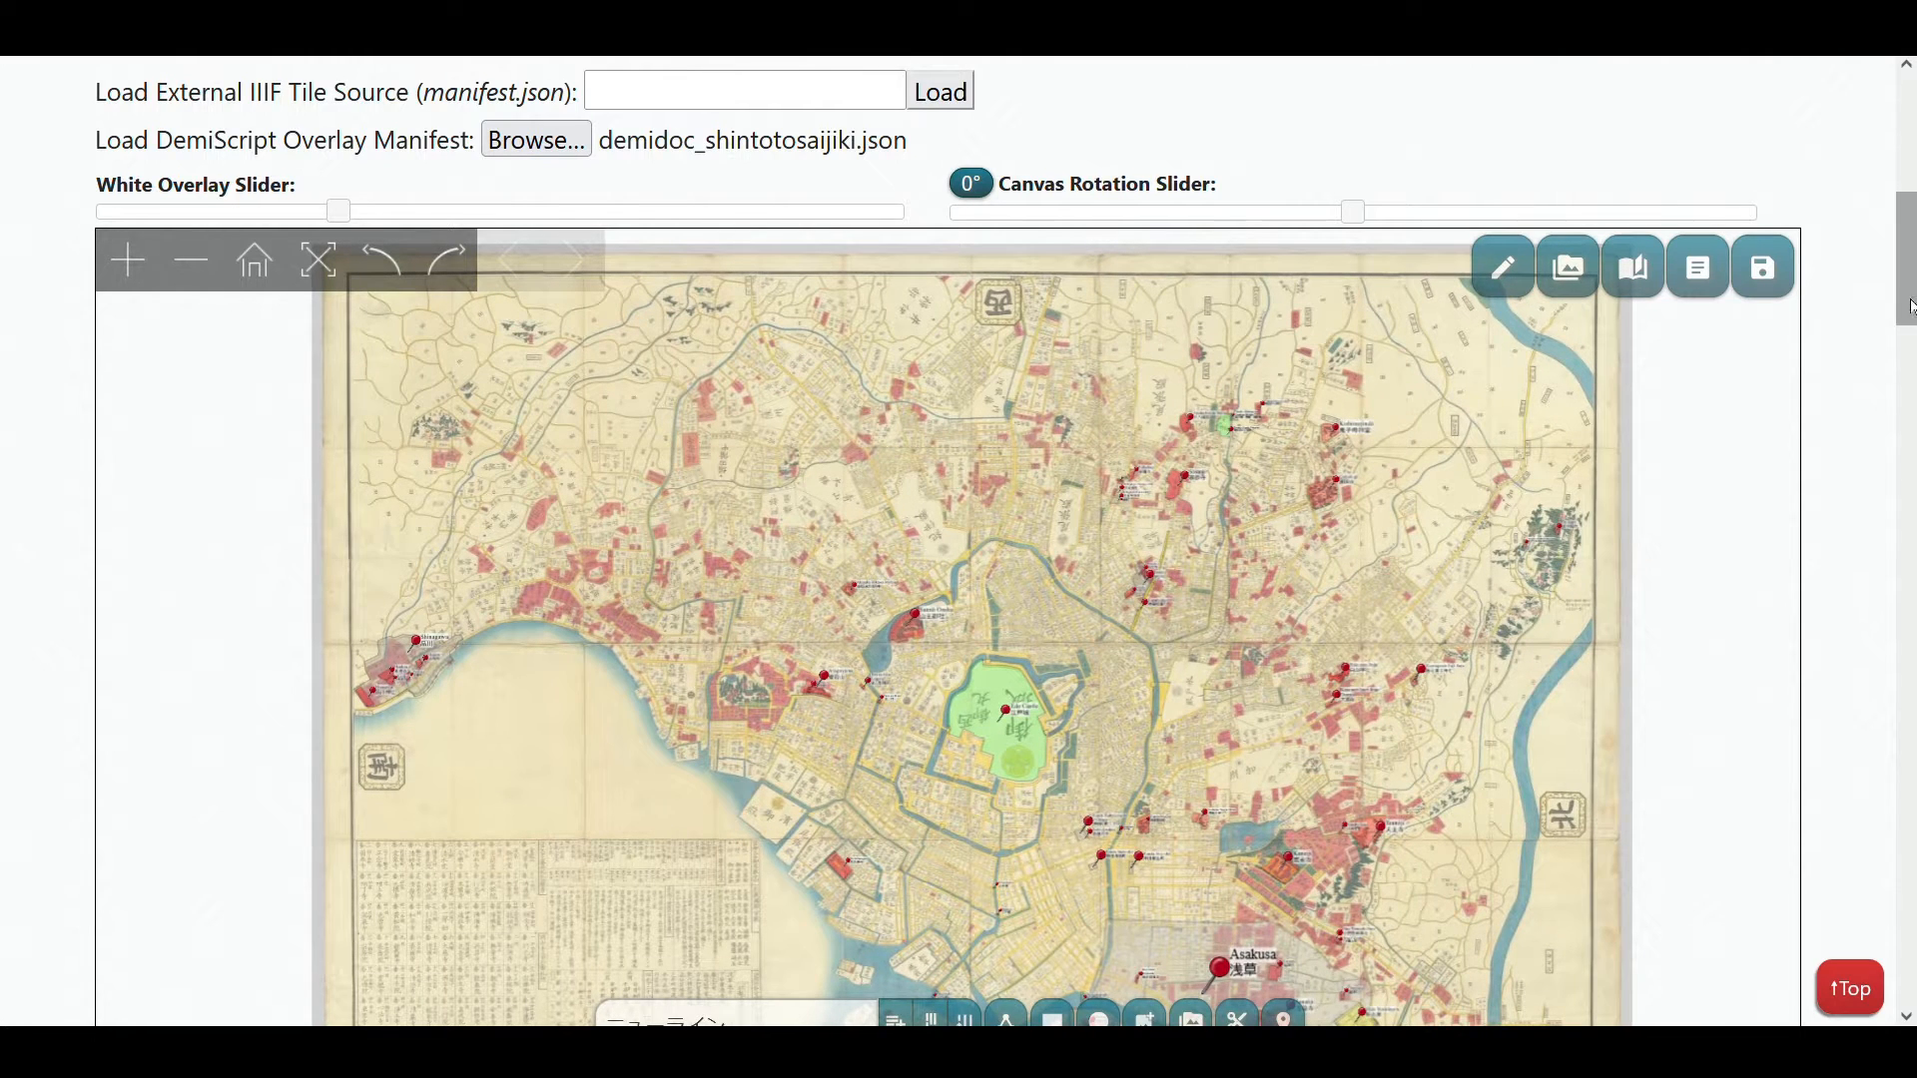
Step: Bring the full editor canvas into view and pan the map in several directions
left_click_drag(1911, 308, 1911, 319)
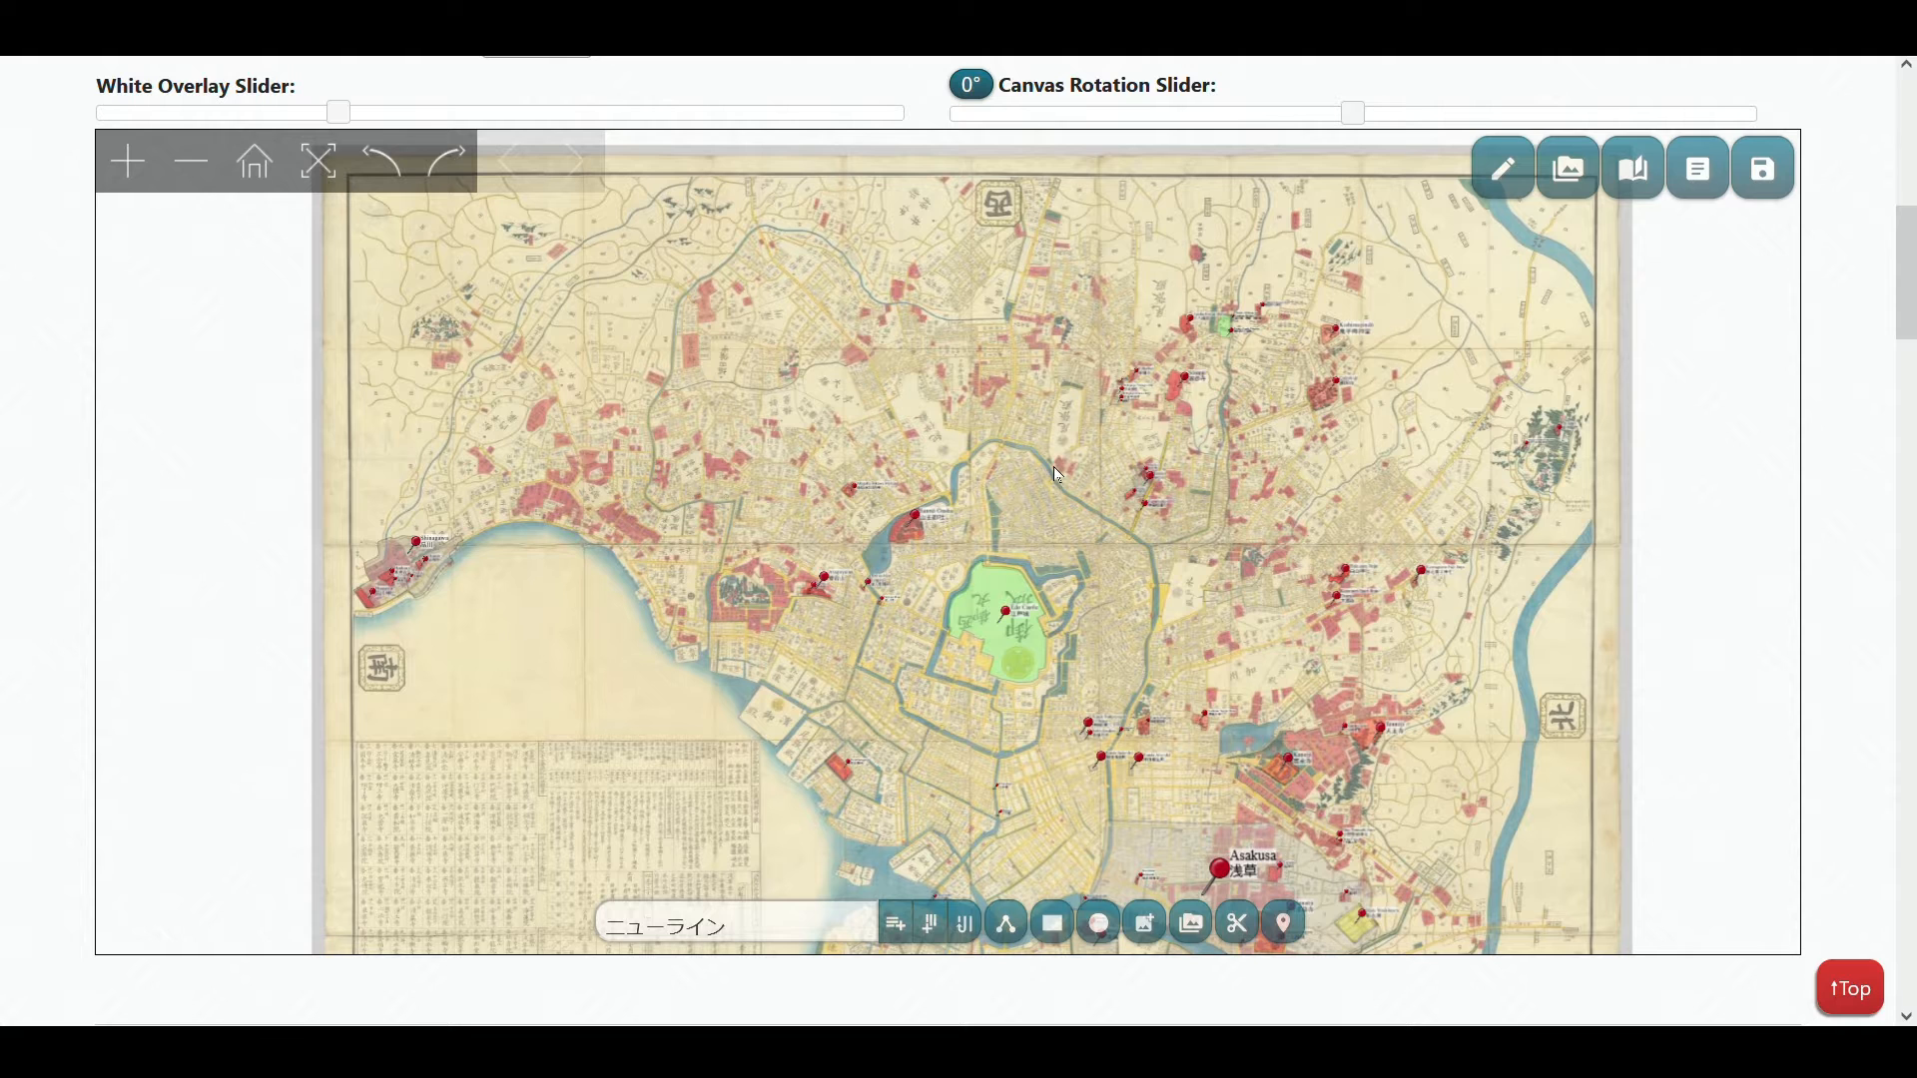
left_click_drag(1045, 278, 1003, 277)
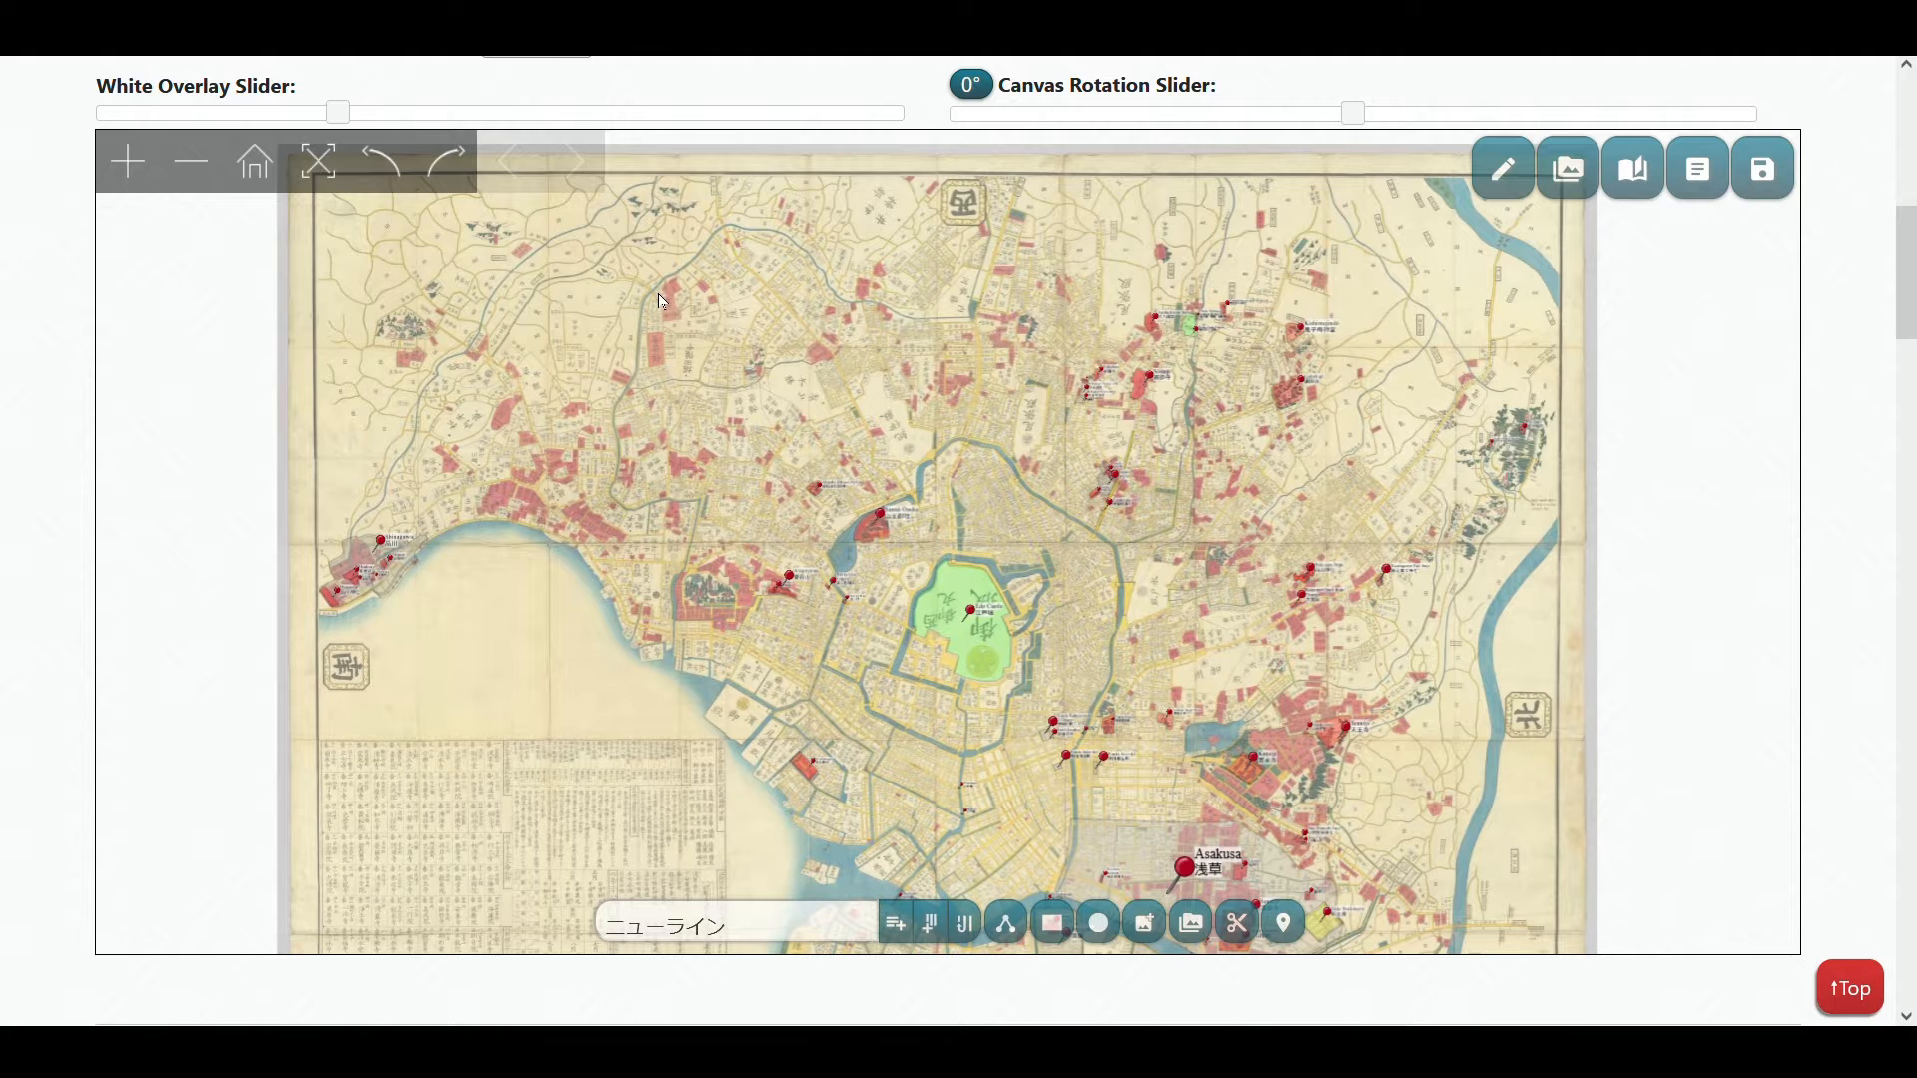
left_click_drag(663, 301, 639, 171)
left_click_drag(902, 235, 932, 304)
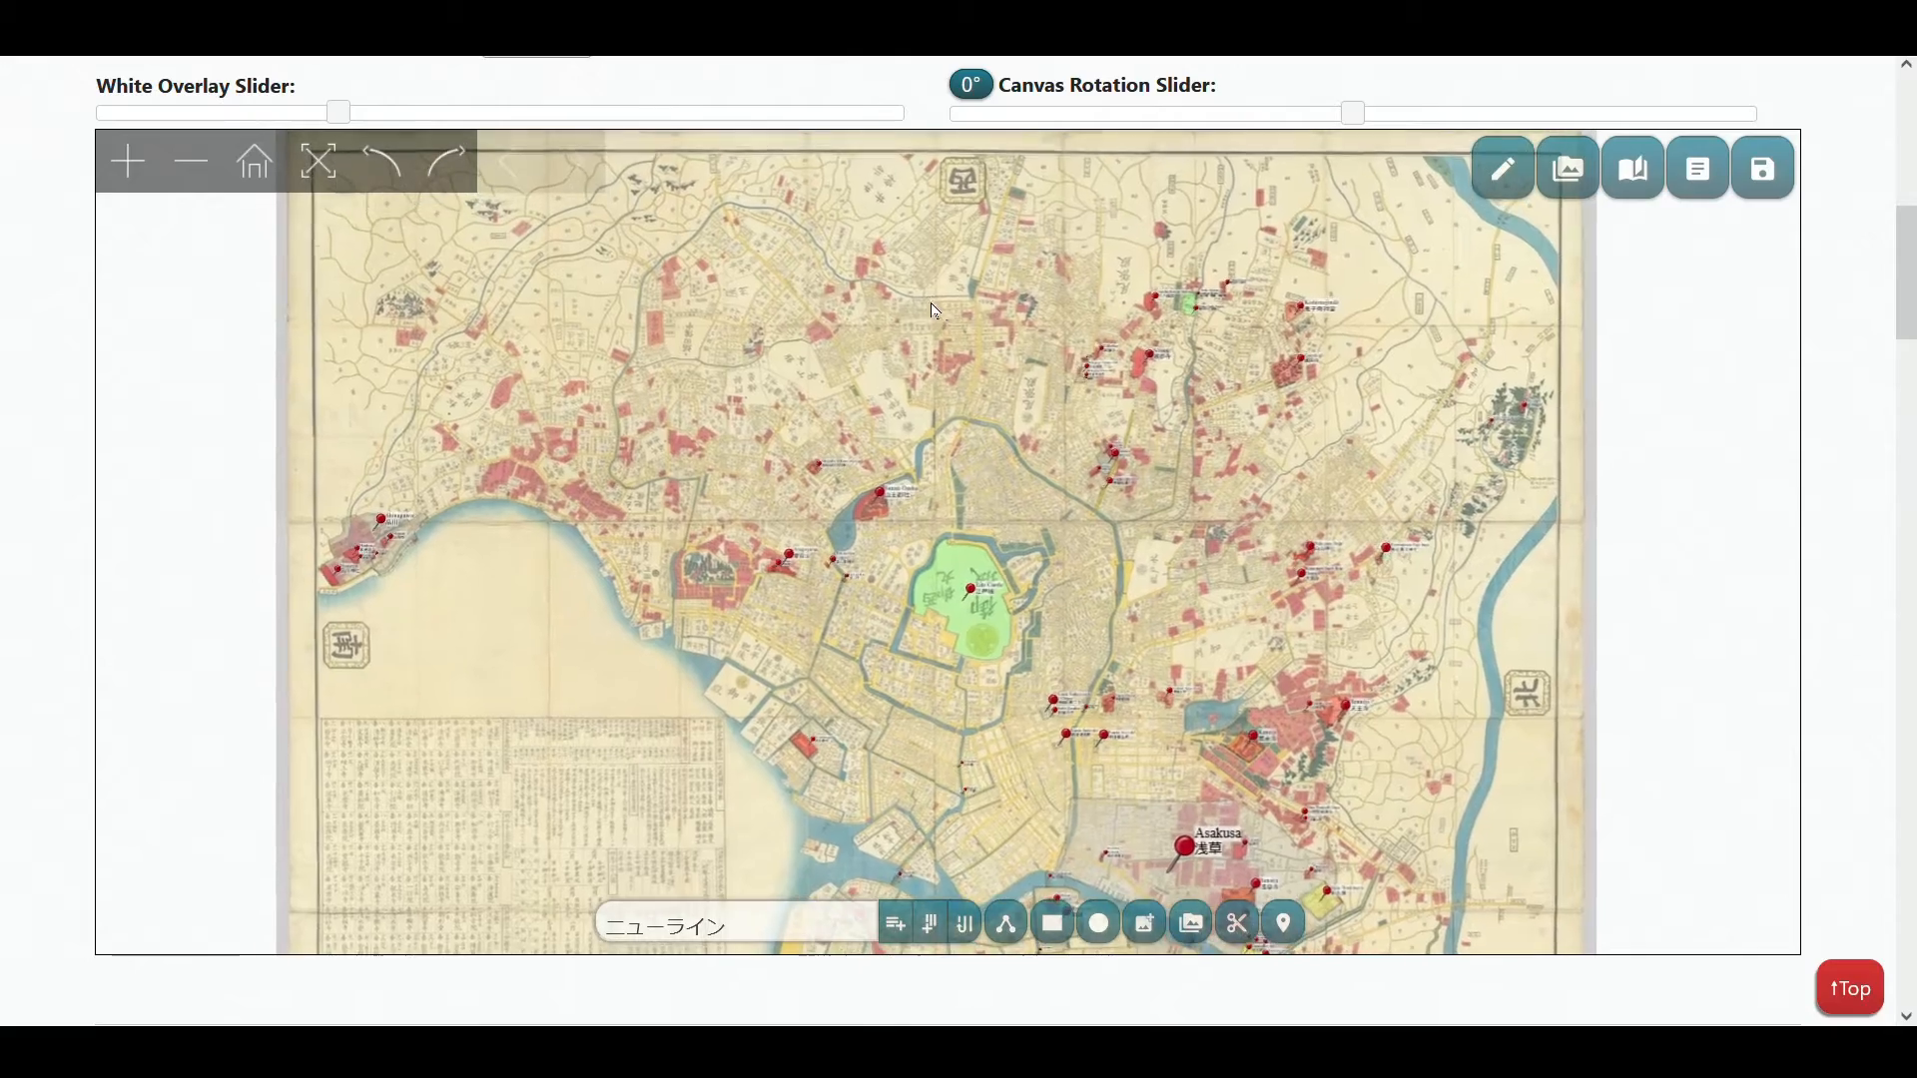
Step: Zoom the map in and out repeatedly around the moat just above Edo Castle
scroll(934, 431, "up", 4)
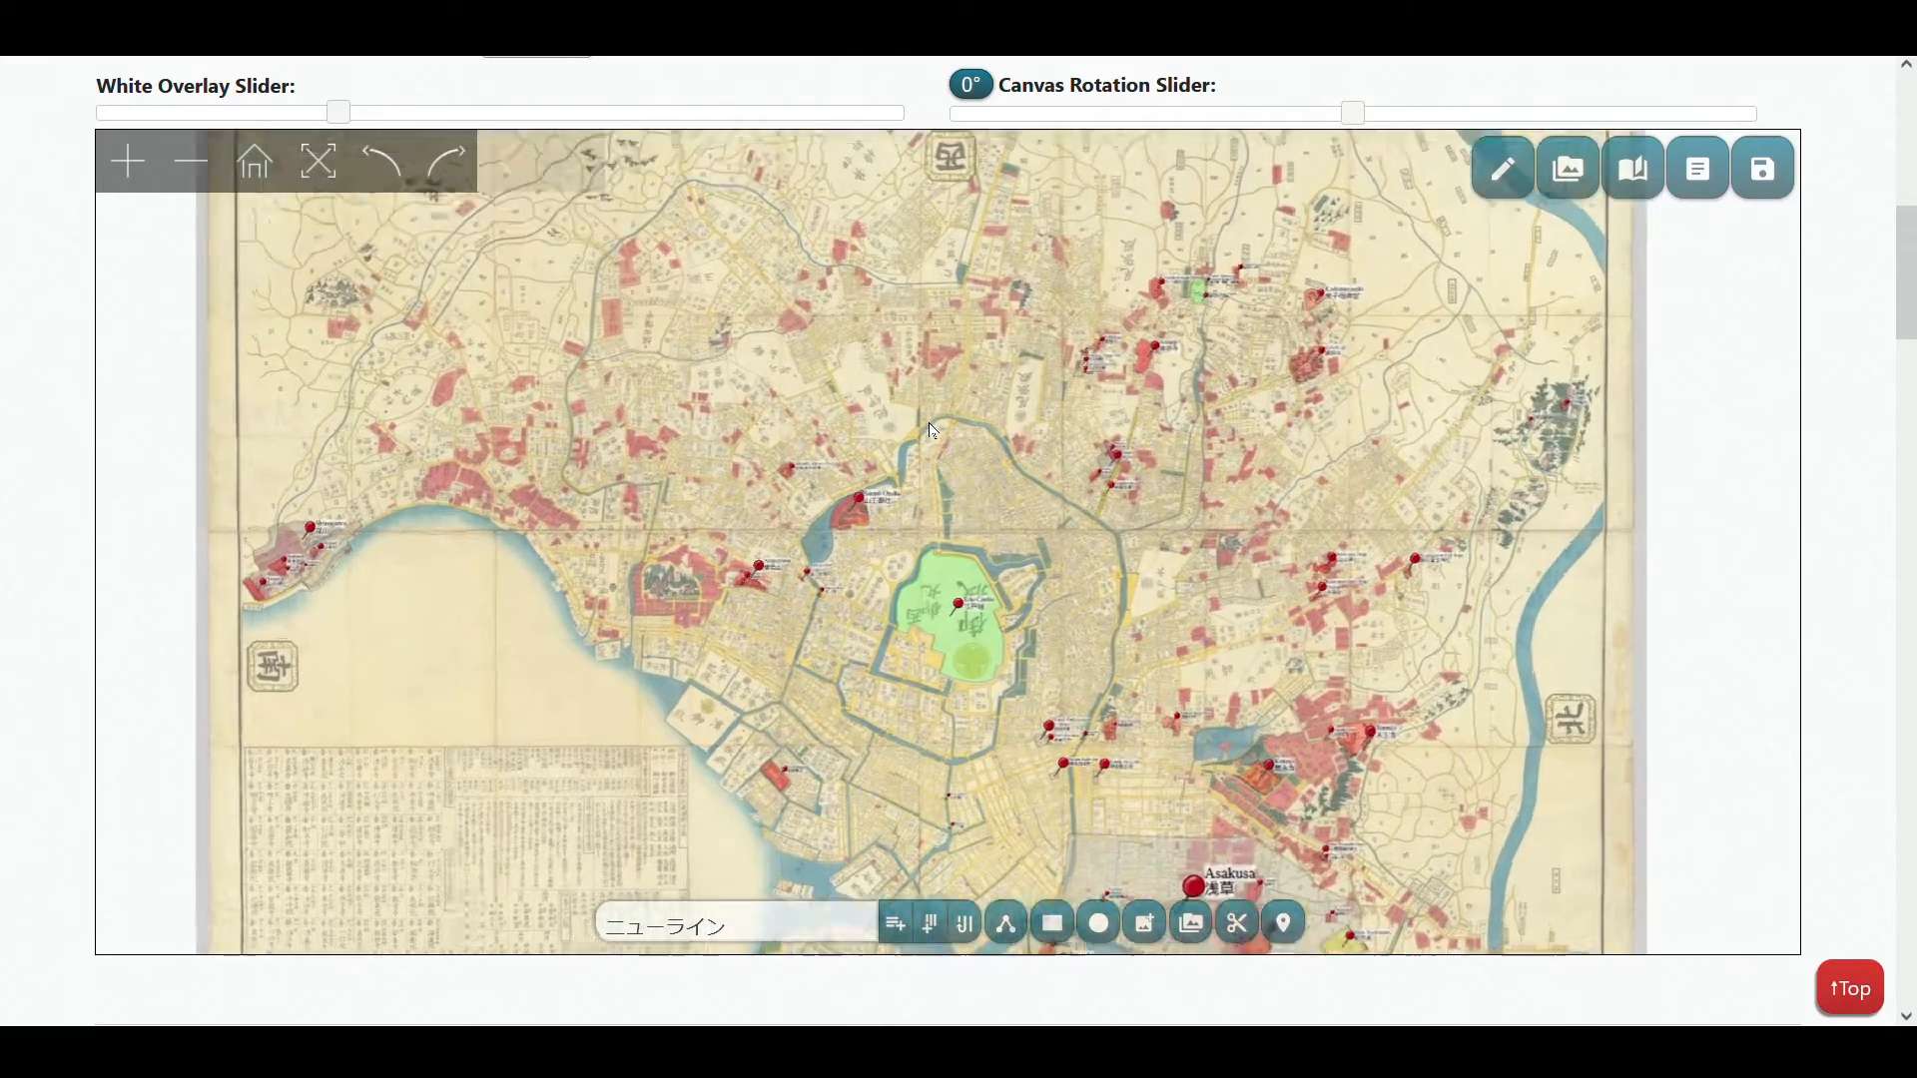
scroll(944, 433, "down", 2)
scroll(944, 431, "down", 2)
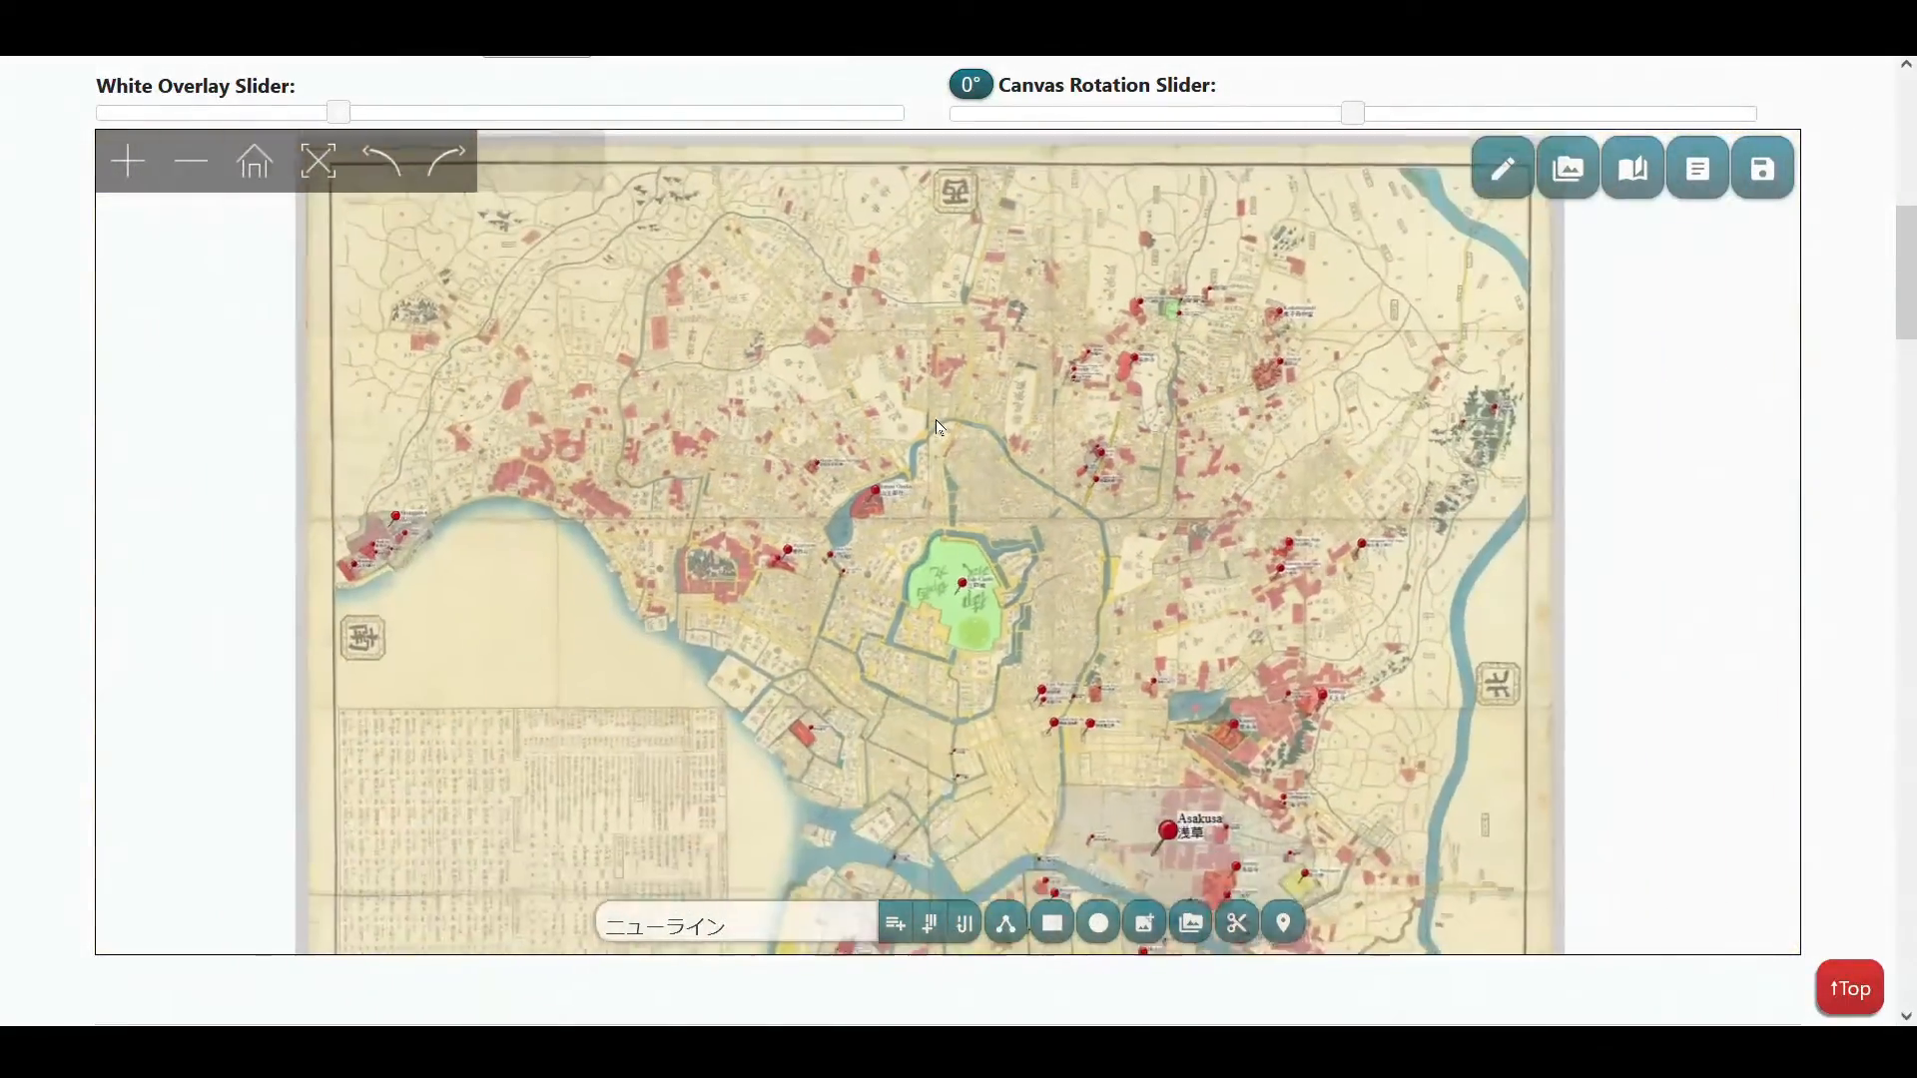
scroll(945, 429, "up", 5)
scroll(944, 439, "down", 6)
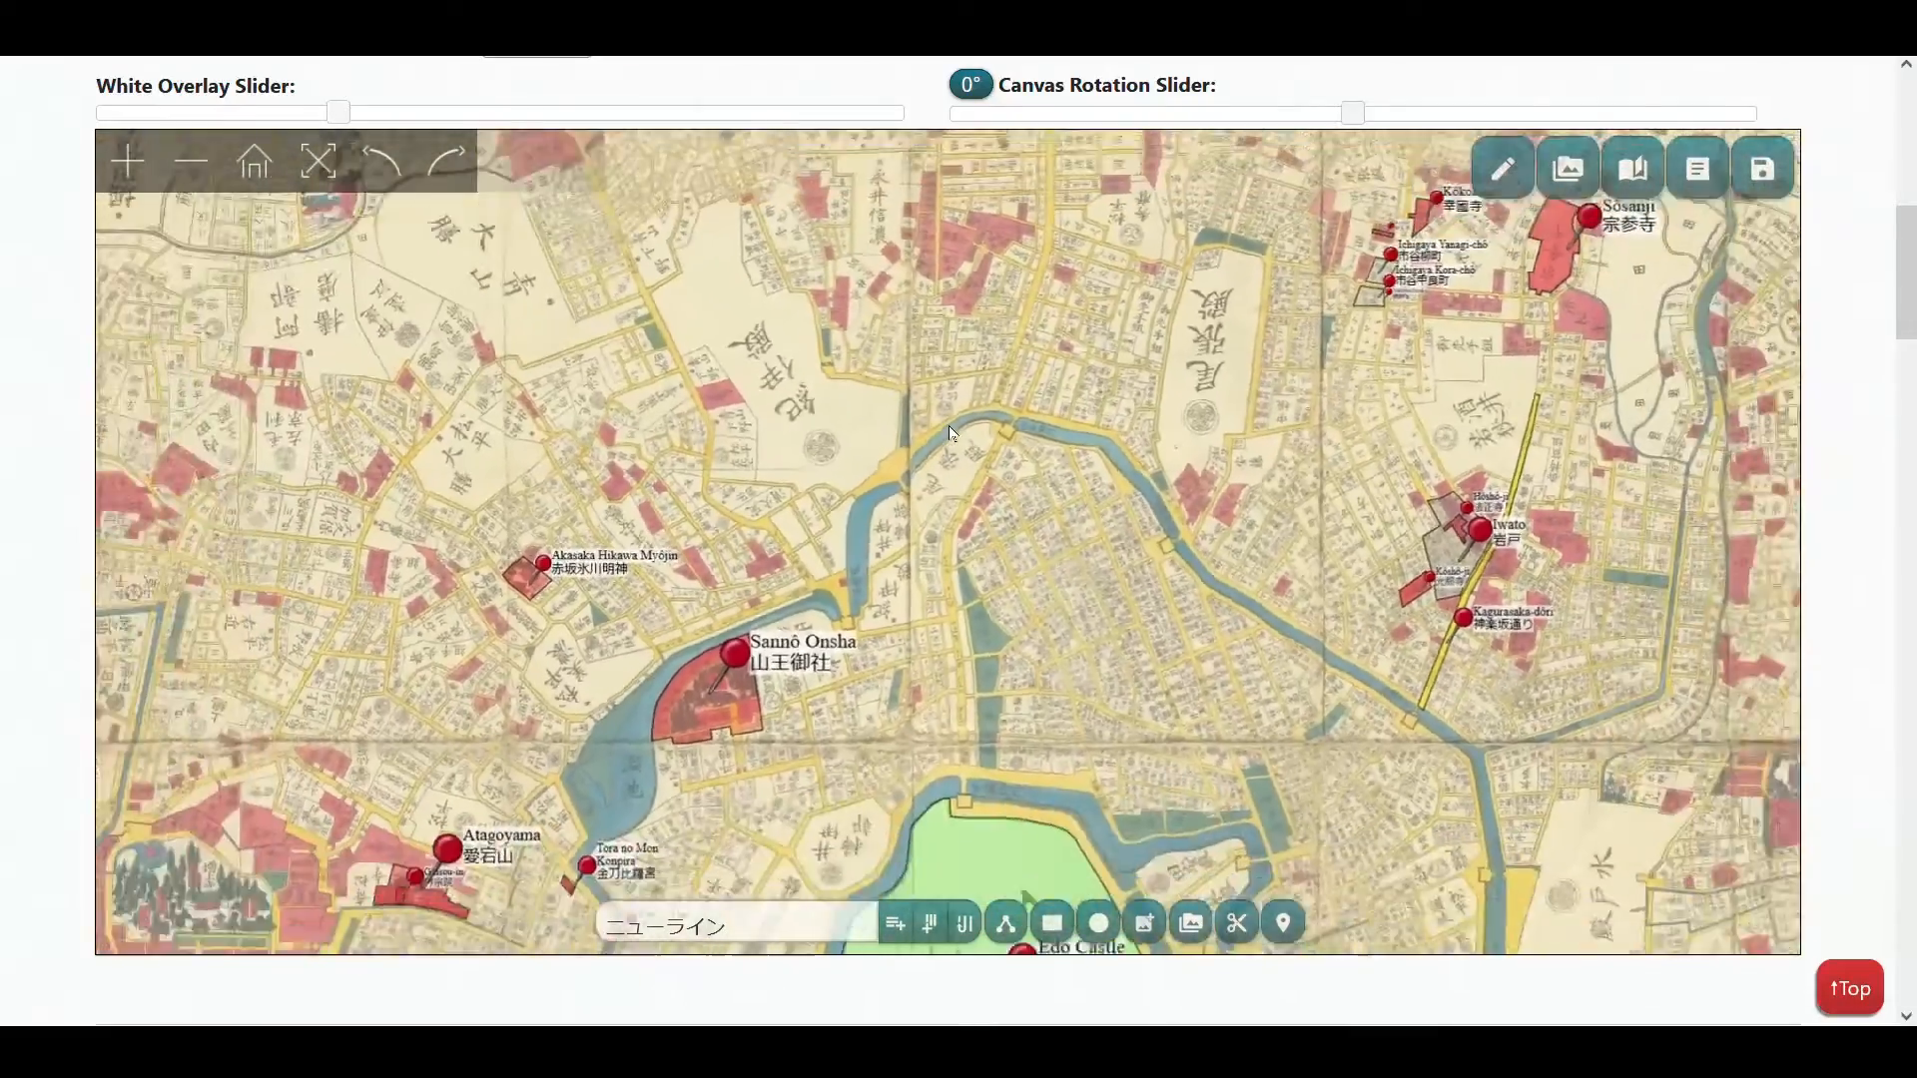
scroll(964, 432, "up", 4)
scroll(971, 440, "down", 4)
scroll(970, 441, "up", 2)
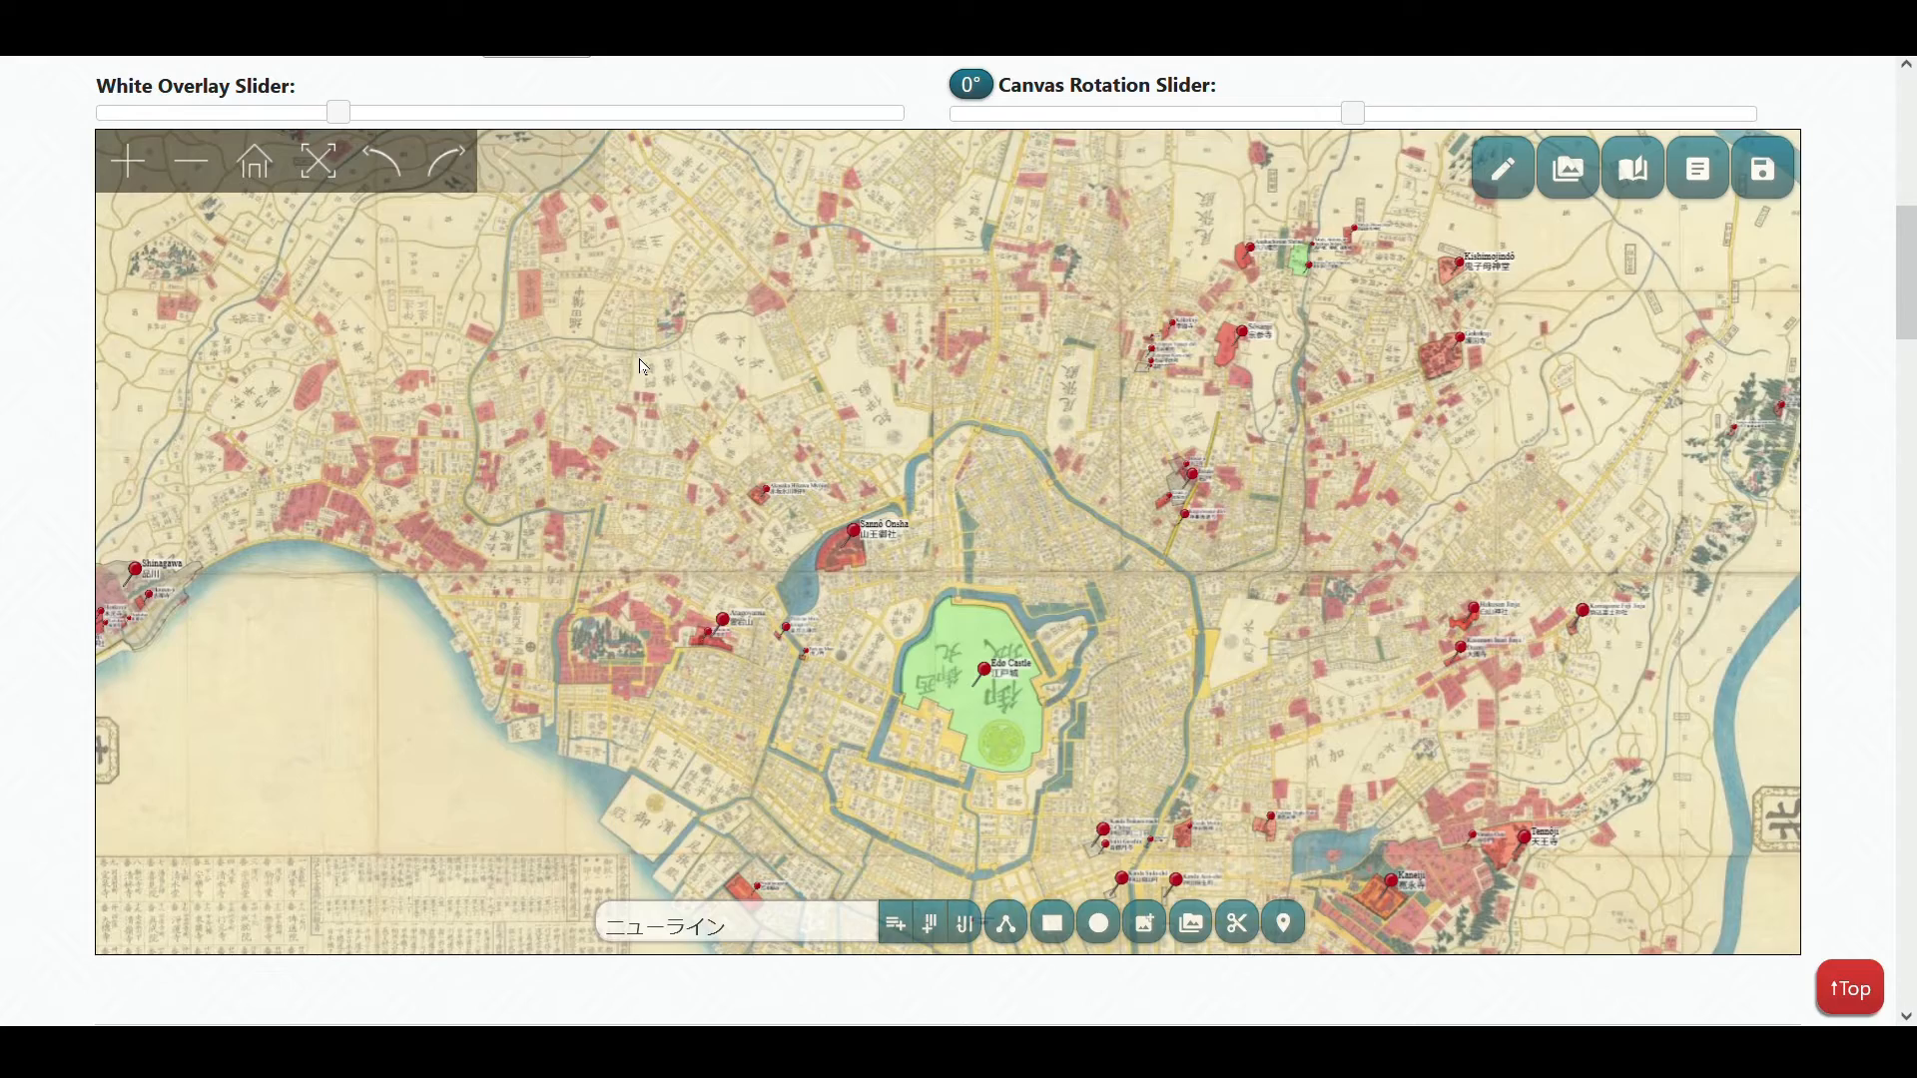
Step: Magnify the map around Sannō Onsha and Edo Castle in several increments, and reduce it again
key("plus")
key("plus")
key("plus")
key("plus")
key("plus")
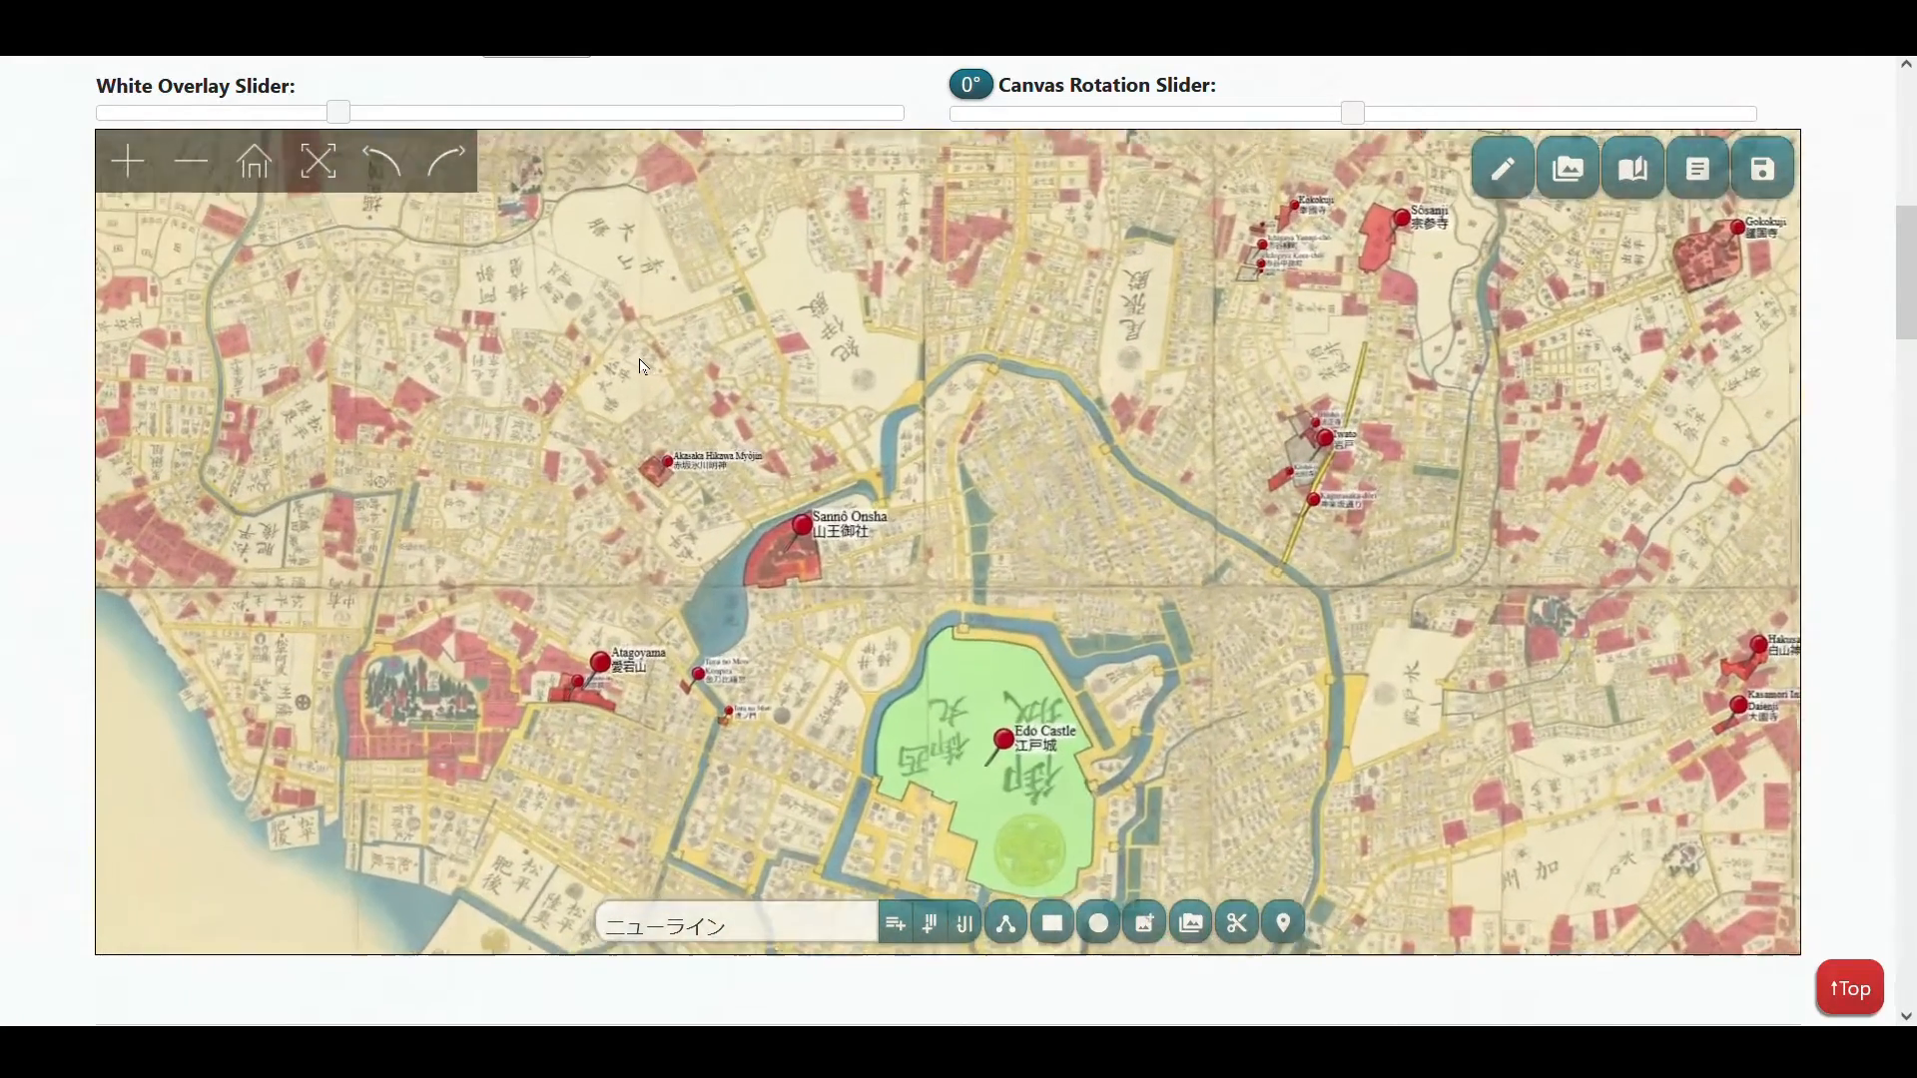
key("minus")
key("minus")
key("minus")
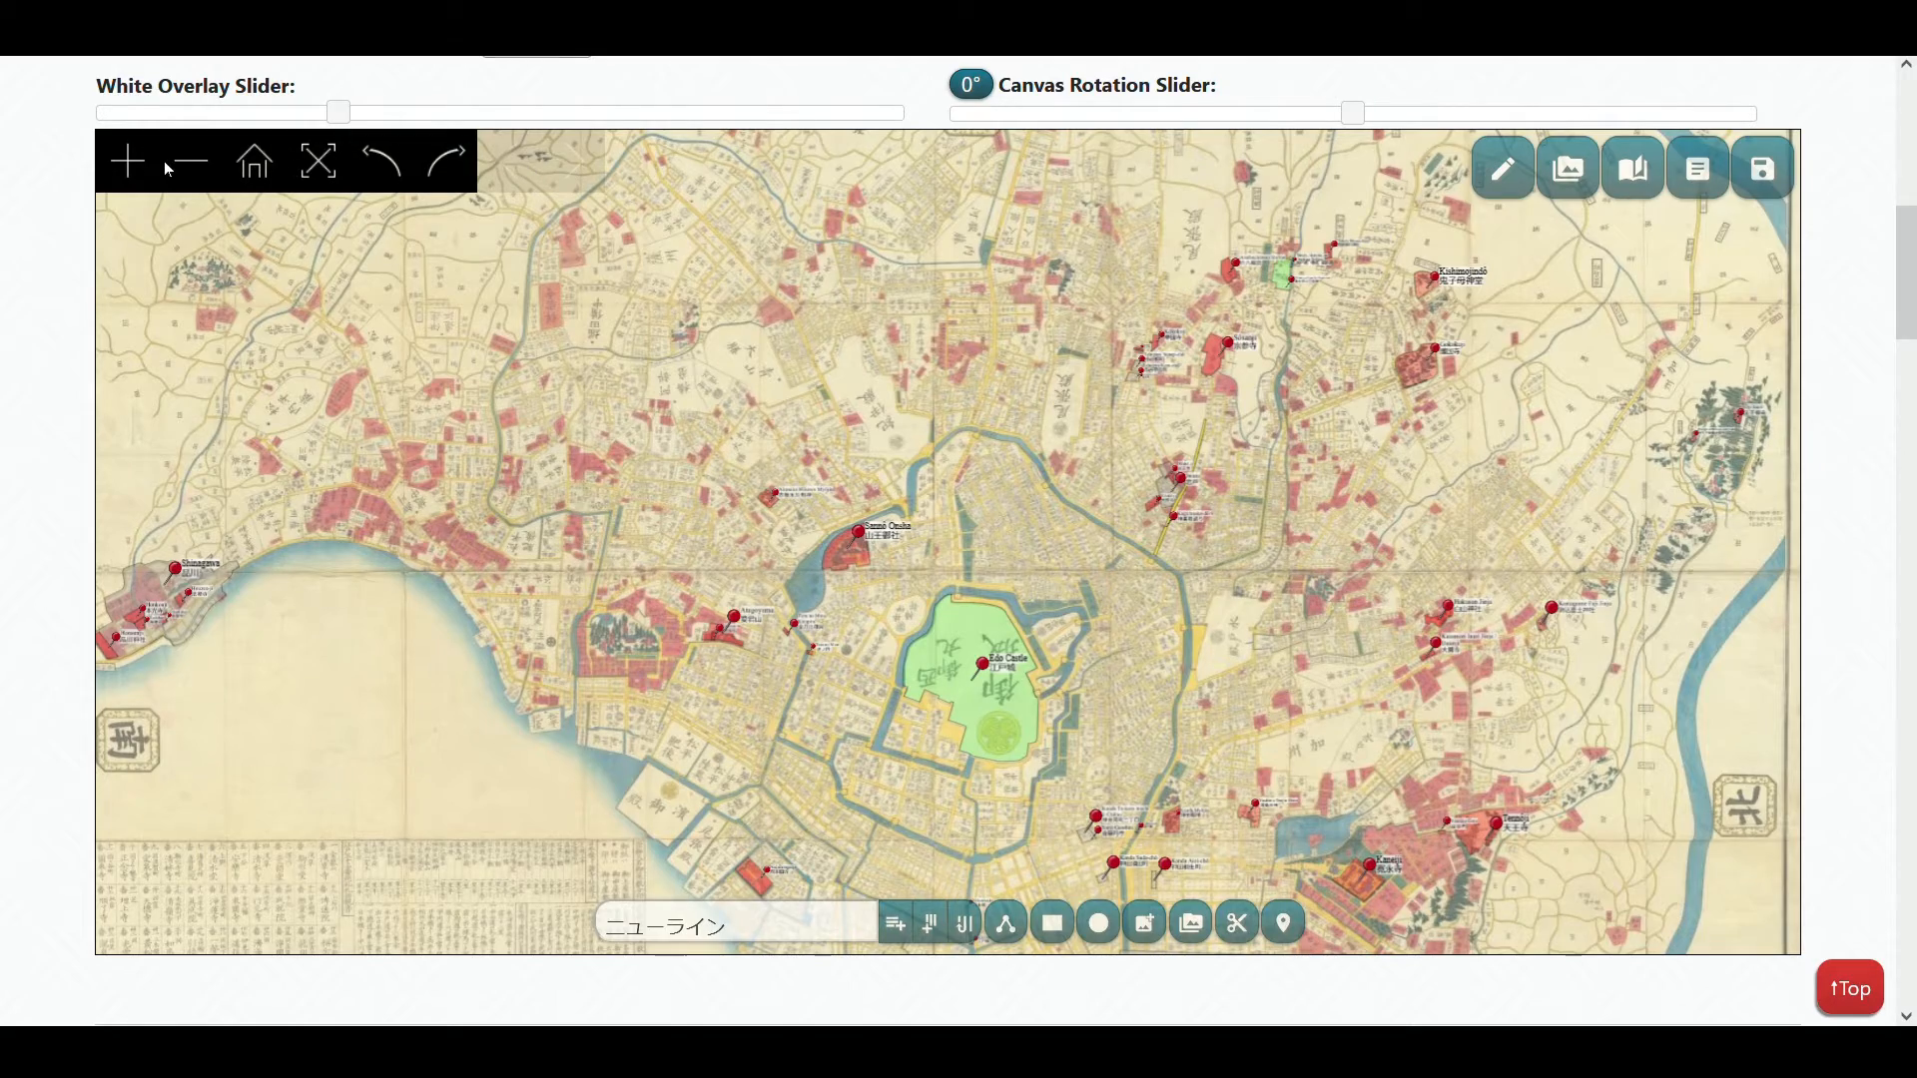
Step: Zoom the map in and out by one increment and reset it to the full home view
left_click(125, 165)
left_click(193, 164)
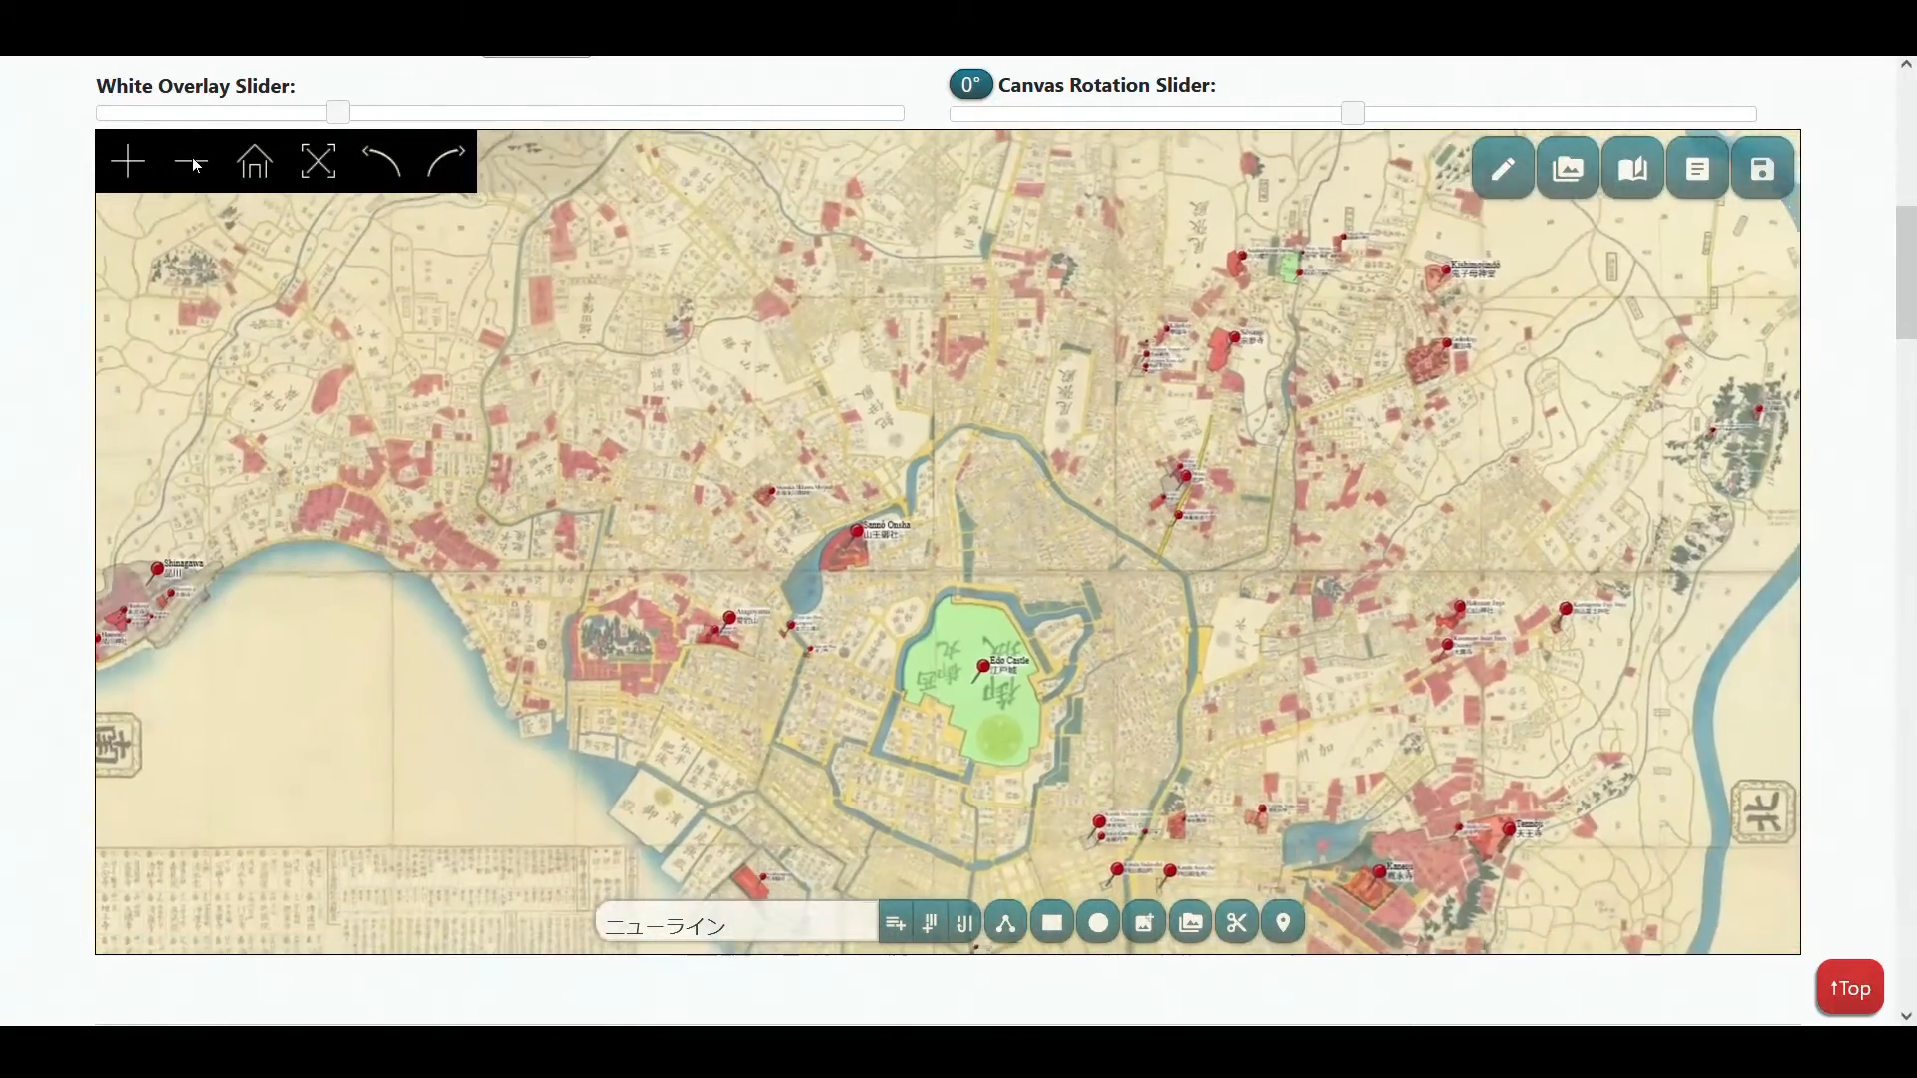
left_click(257, 164)
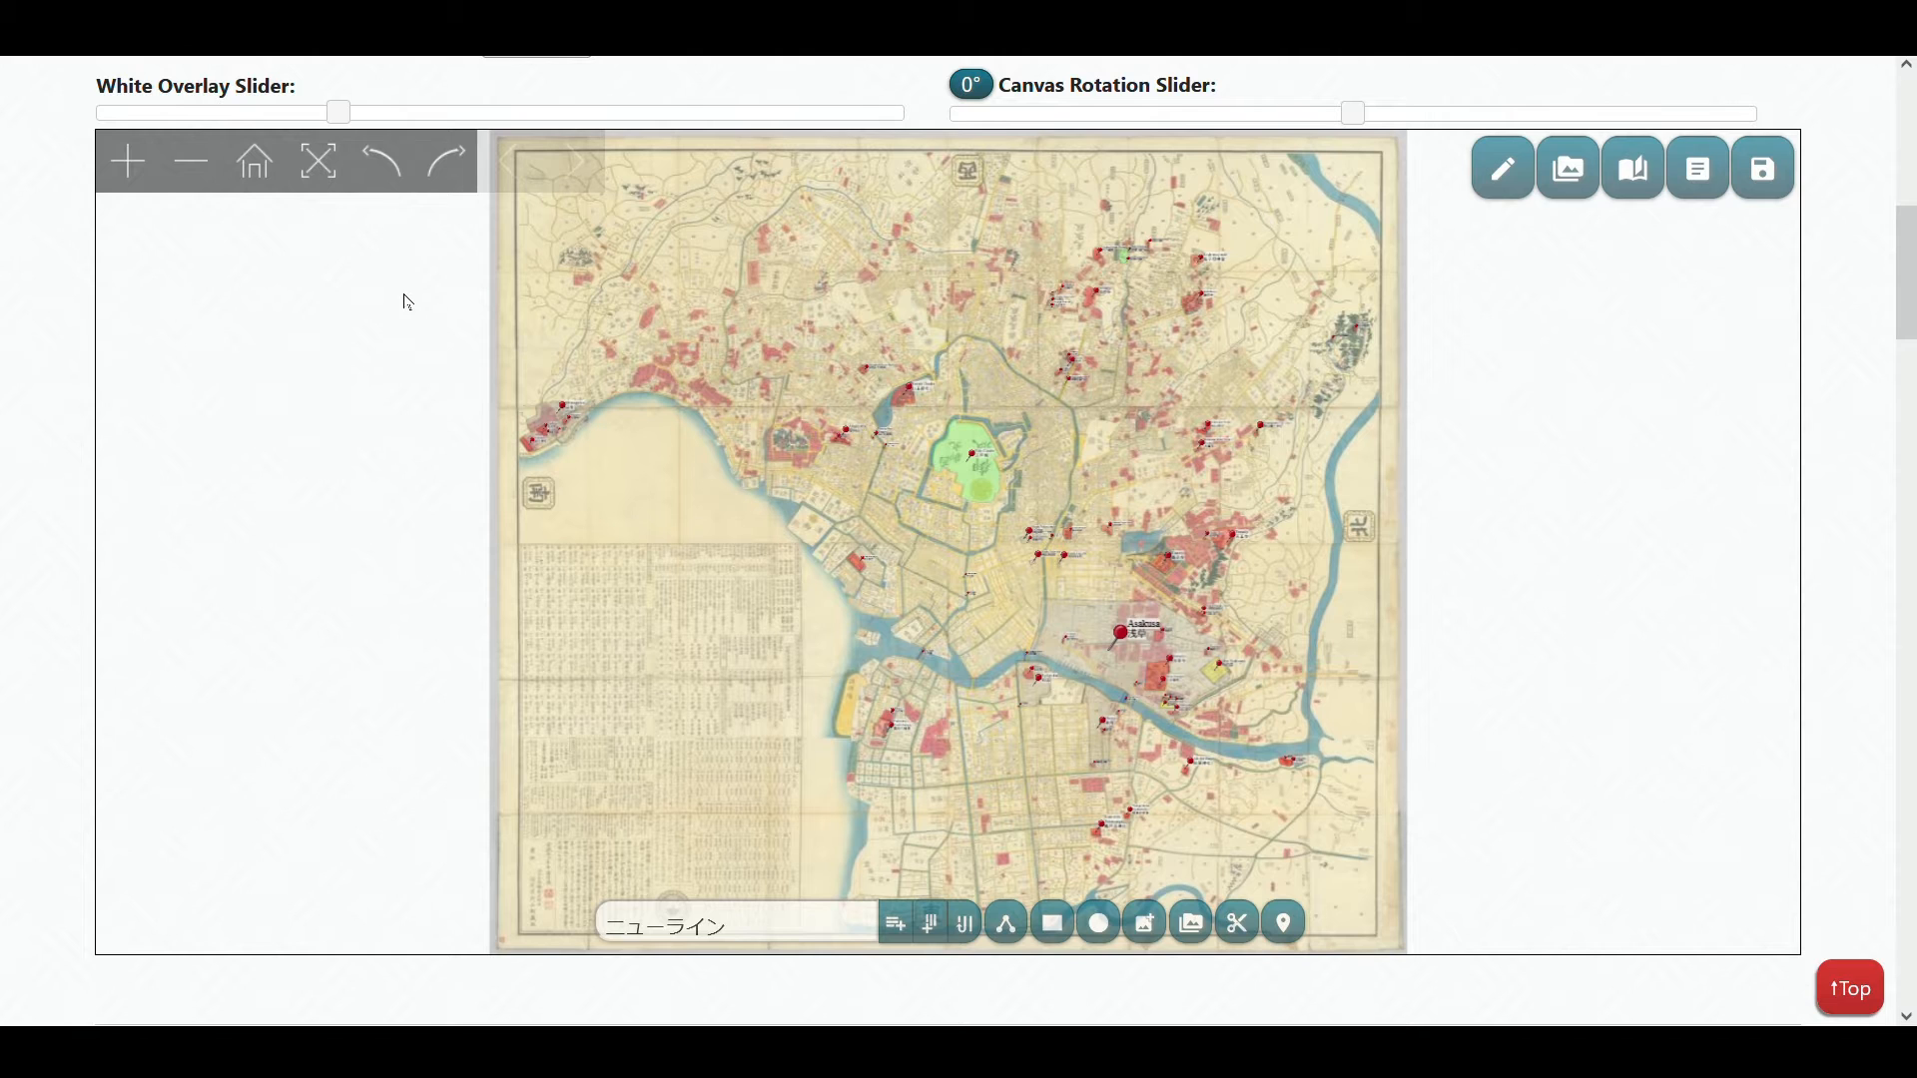
Step: Rotate the map 90° counterclockwise, turn it to 90° clockwise, and return it to its upright orientation
left_click(401, 169)
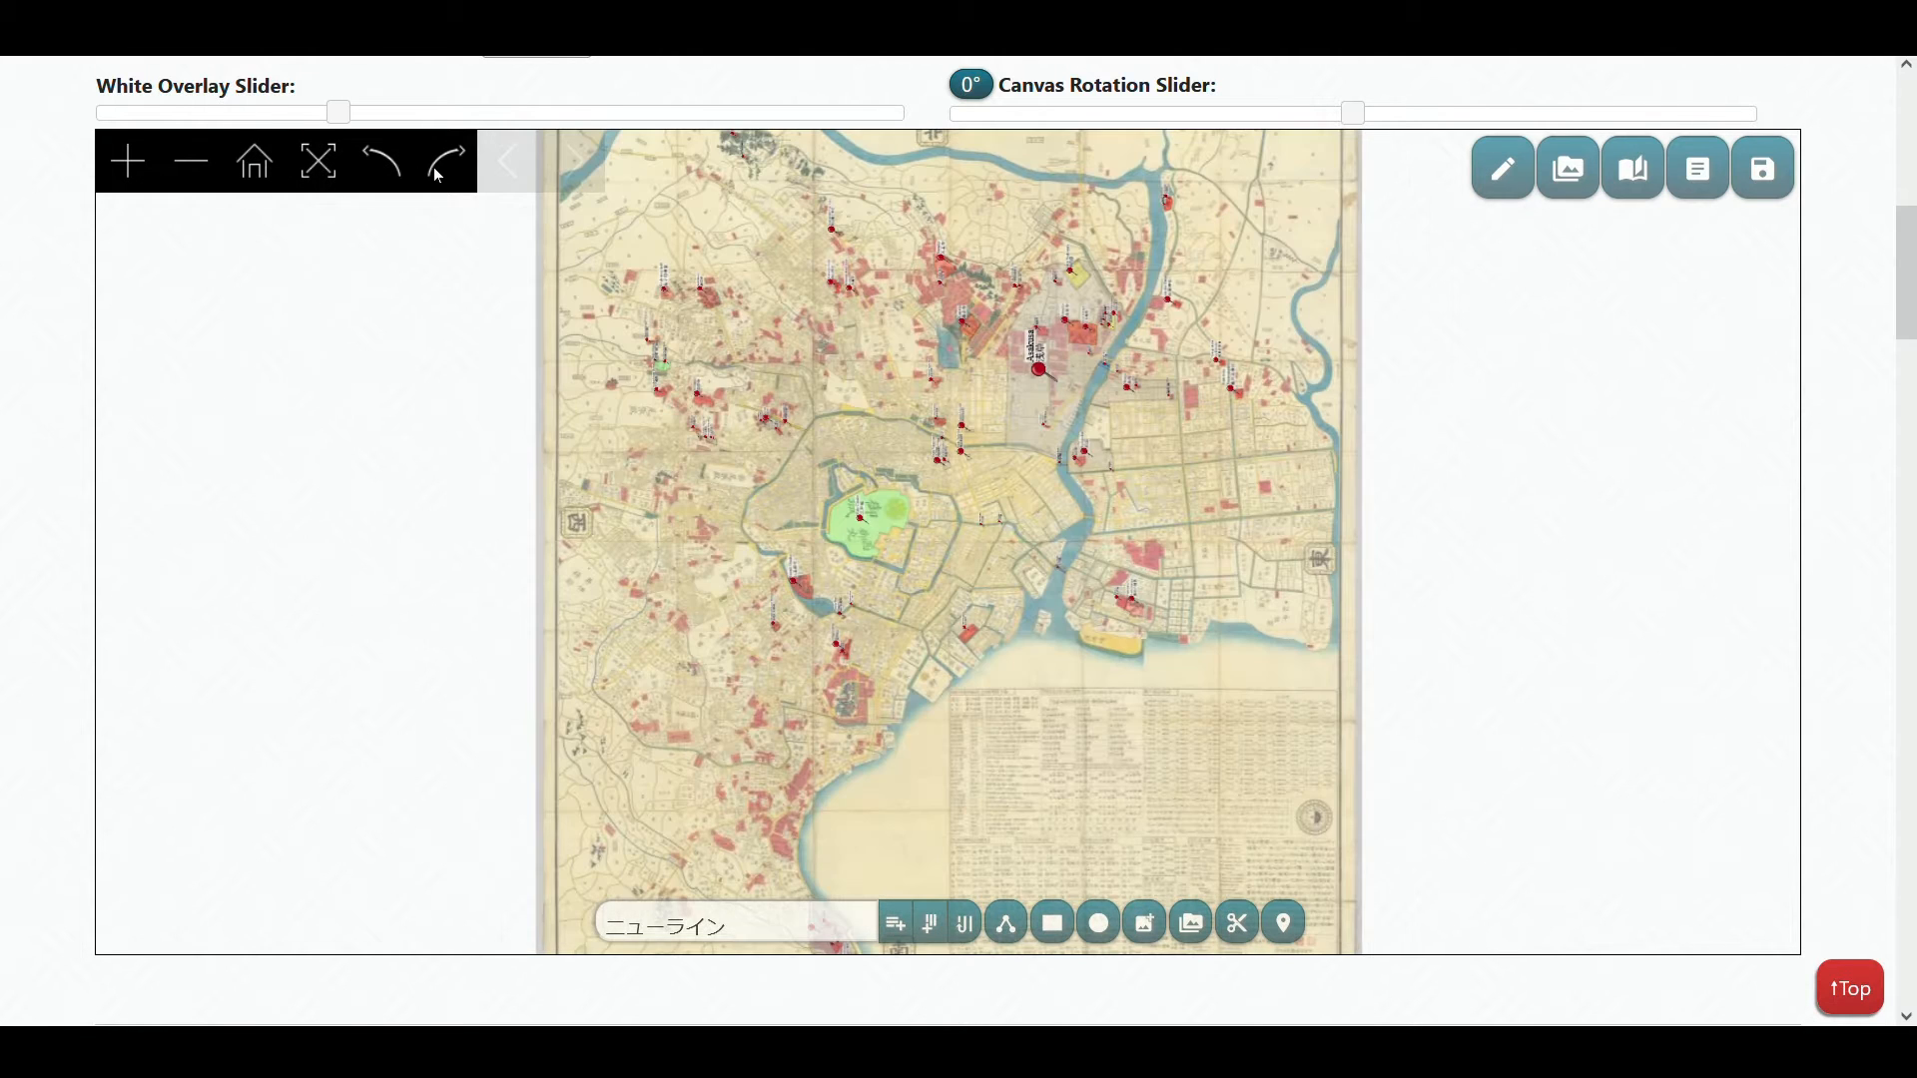
left_click(446, 176)
left_click(445, 176)
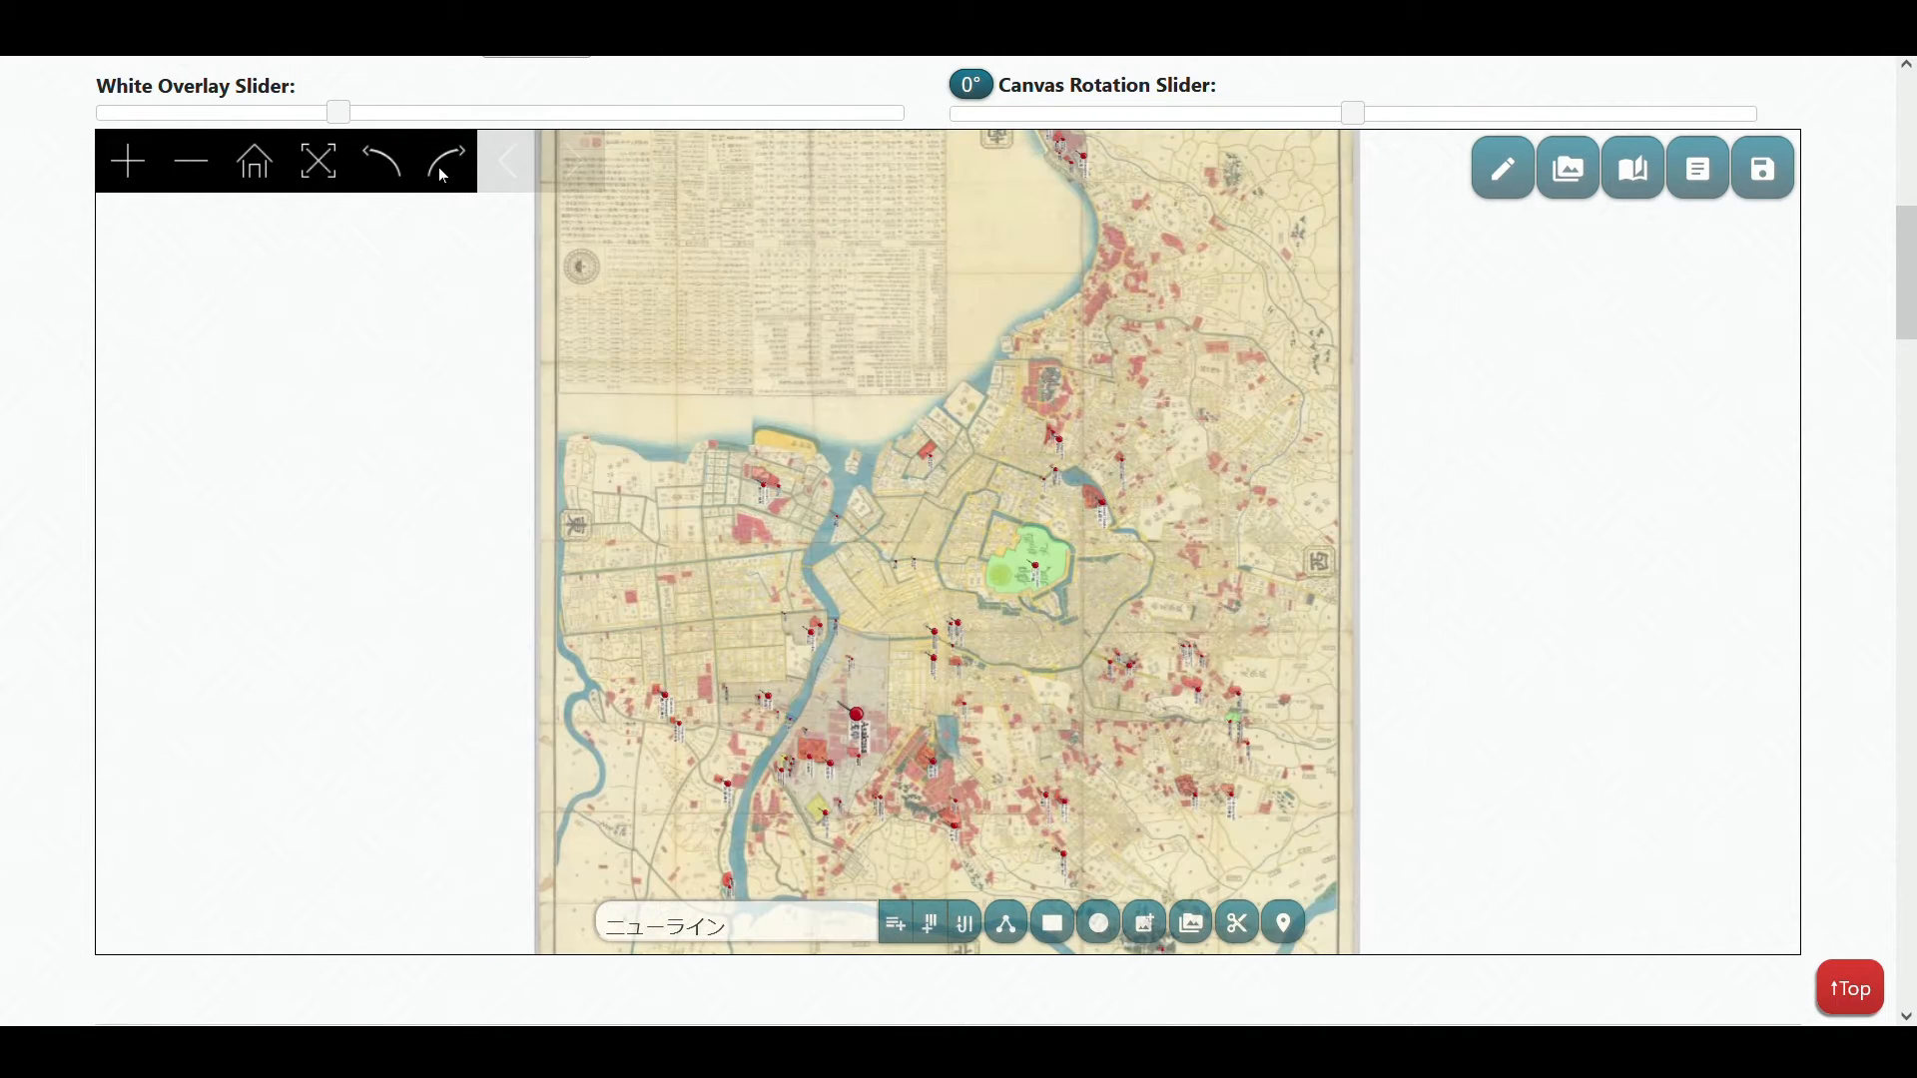
left_click(392, 167)
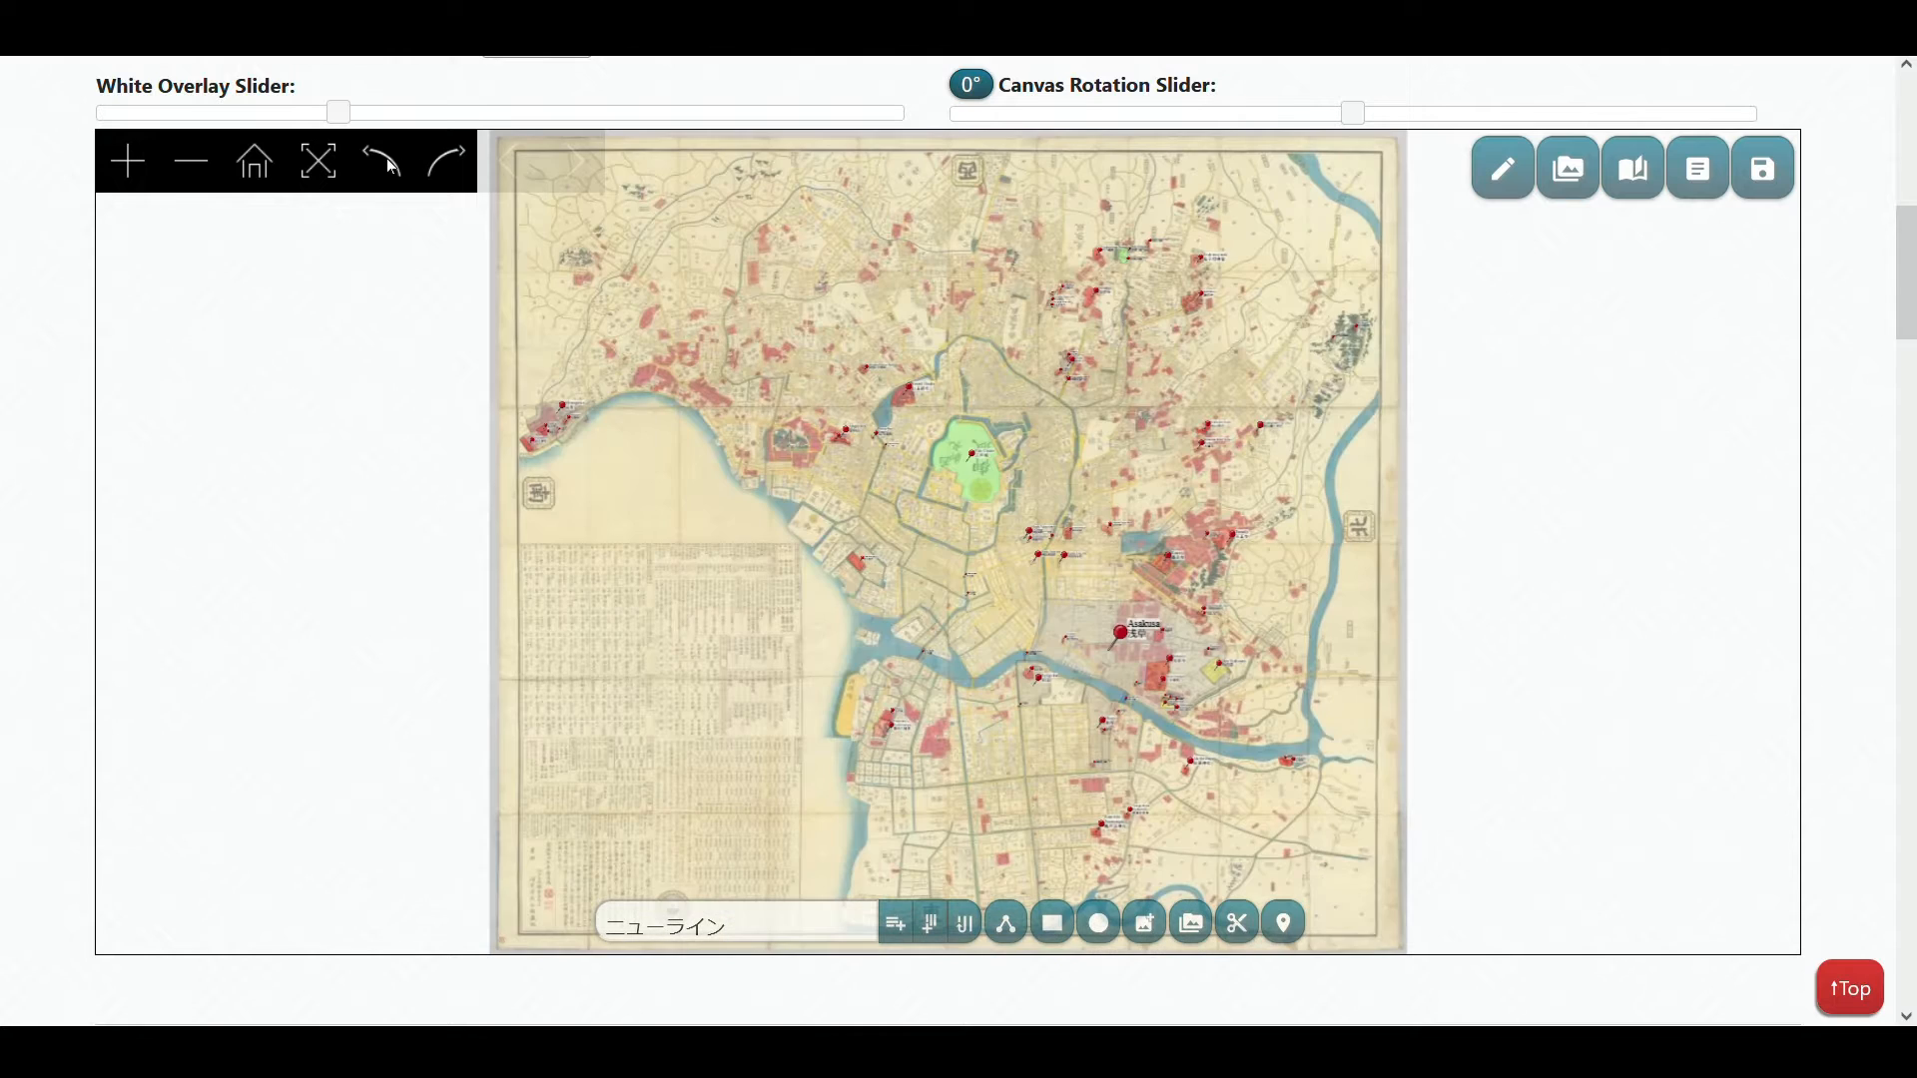
Step: Inspect the Ryōgoku and Kanda labels with the map rotated 90° clockwise, and return it upright with Edo Castle in view
left_click(432, 173)
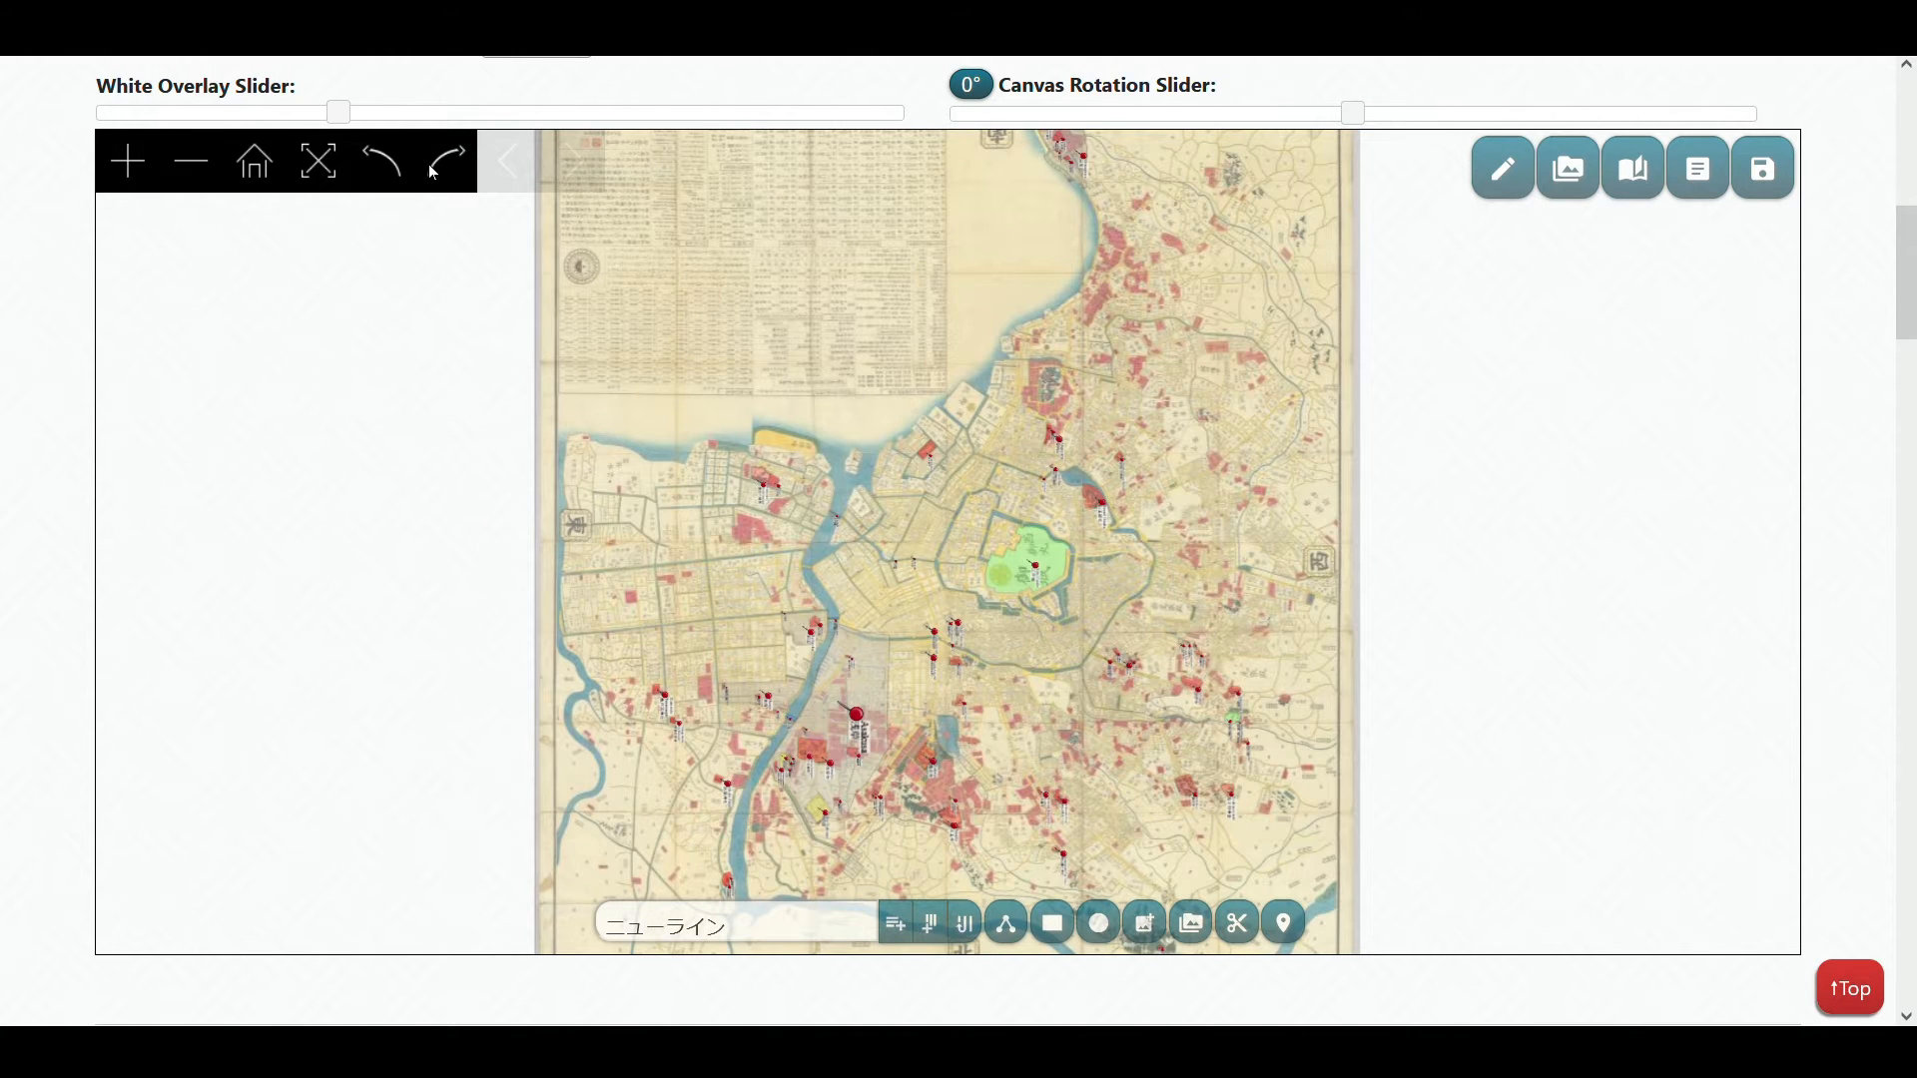
scroll(867, 615, "up", 5)
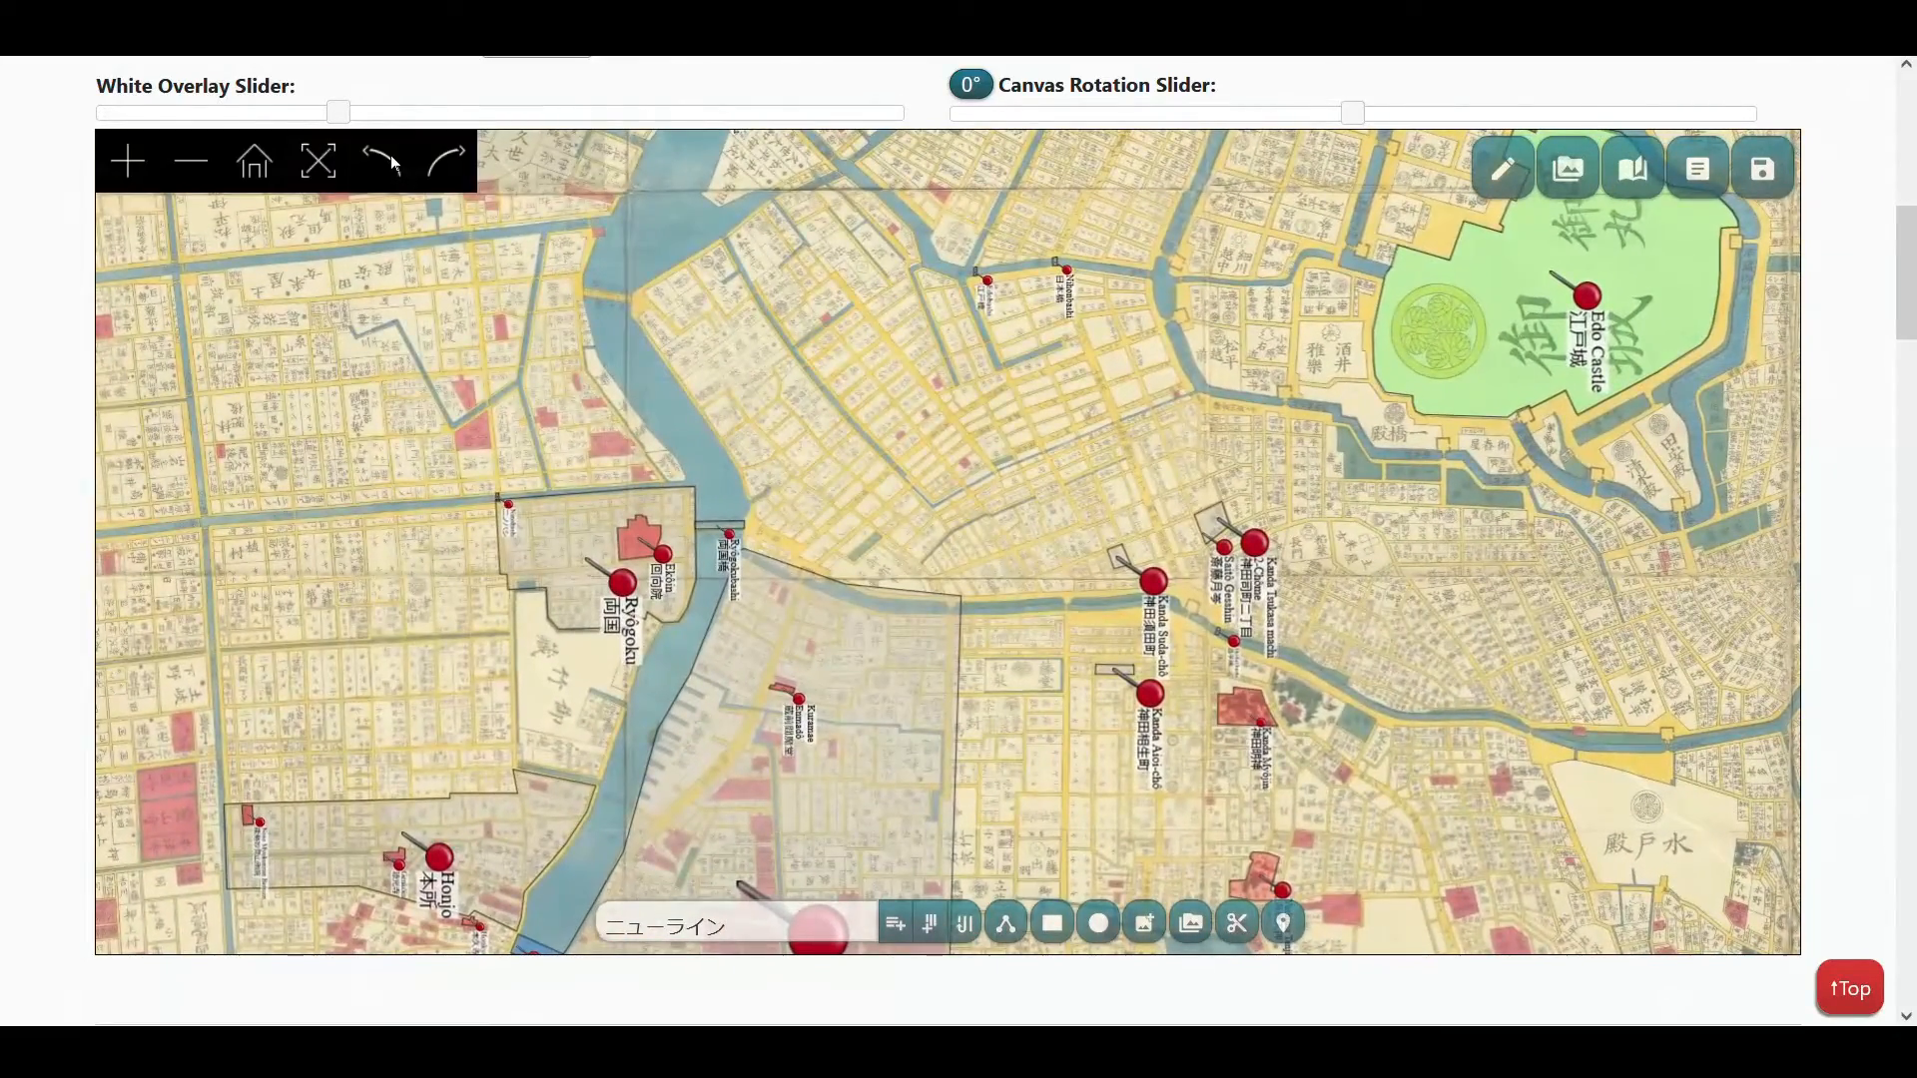
left_click(389, 158)
scroll(861, 392, "down", 5)
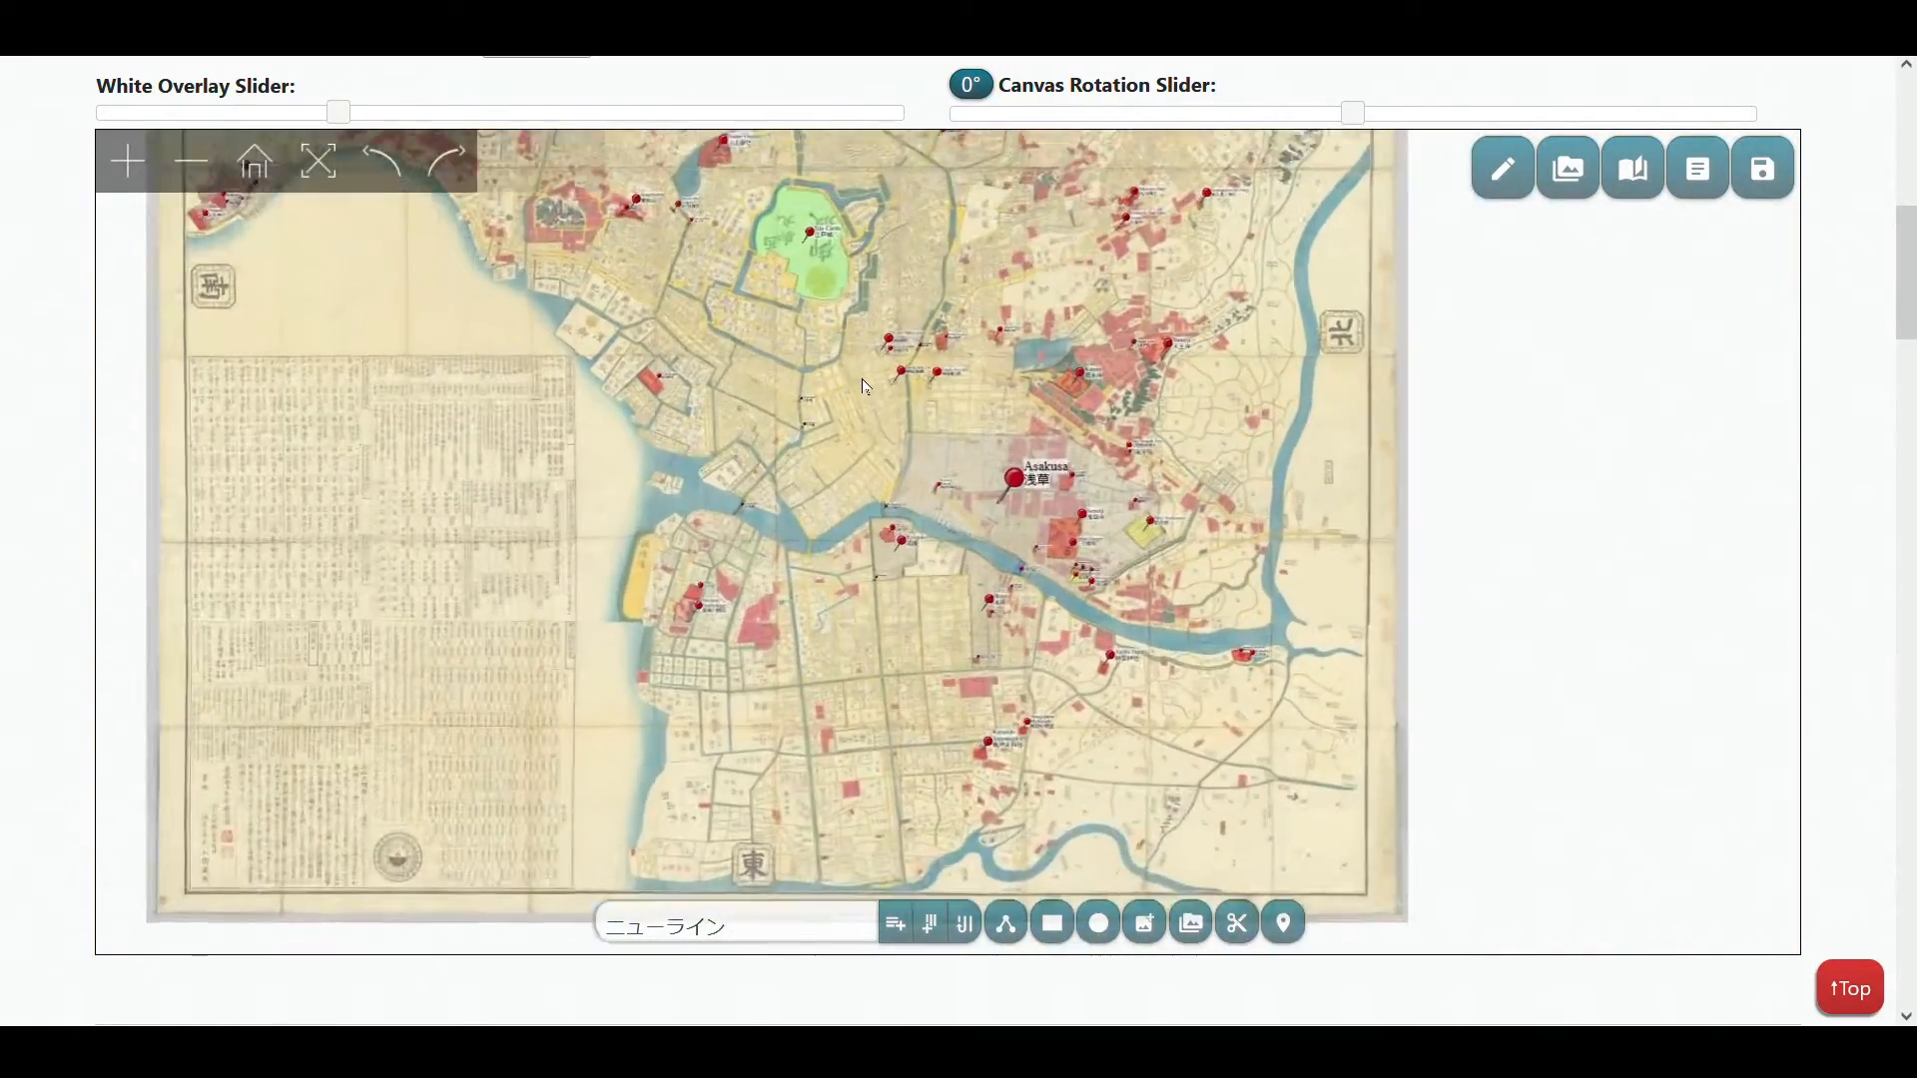
scroll(862, 385, "up", 2)
left_click_drag(703, 289, 806, 590)
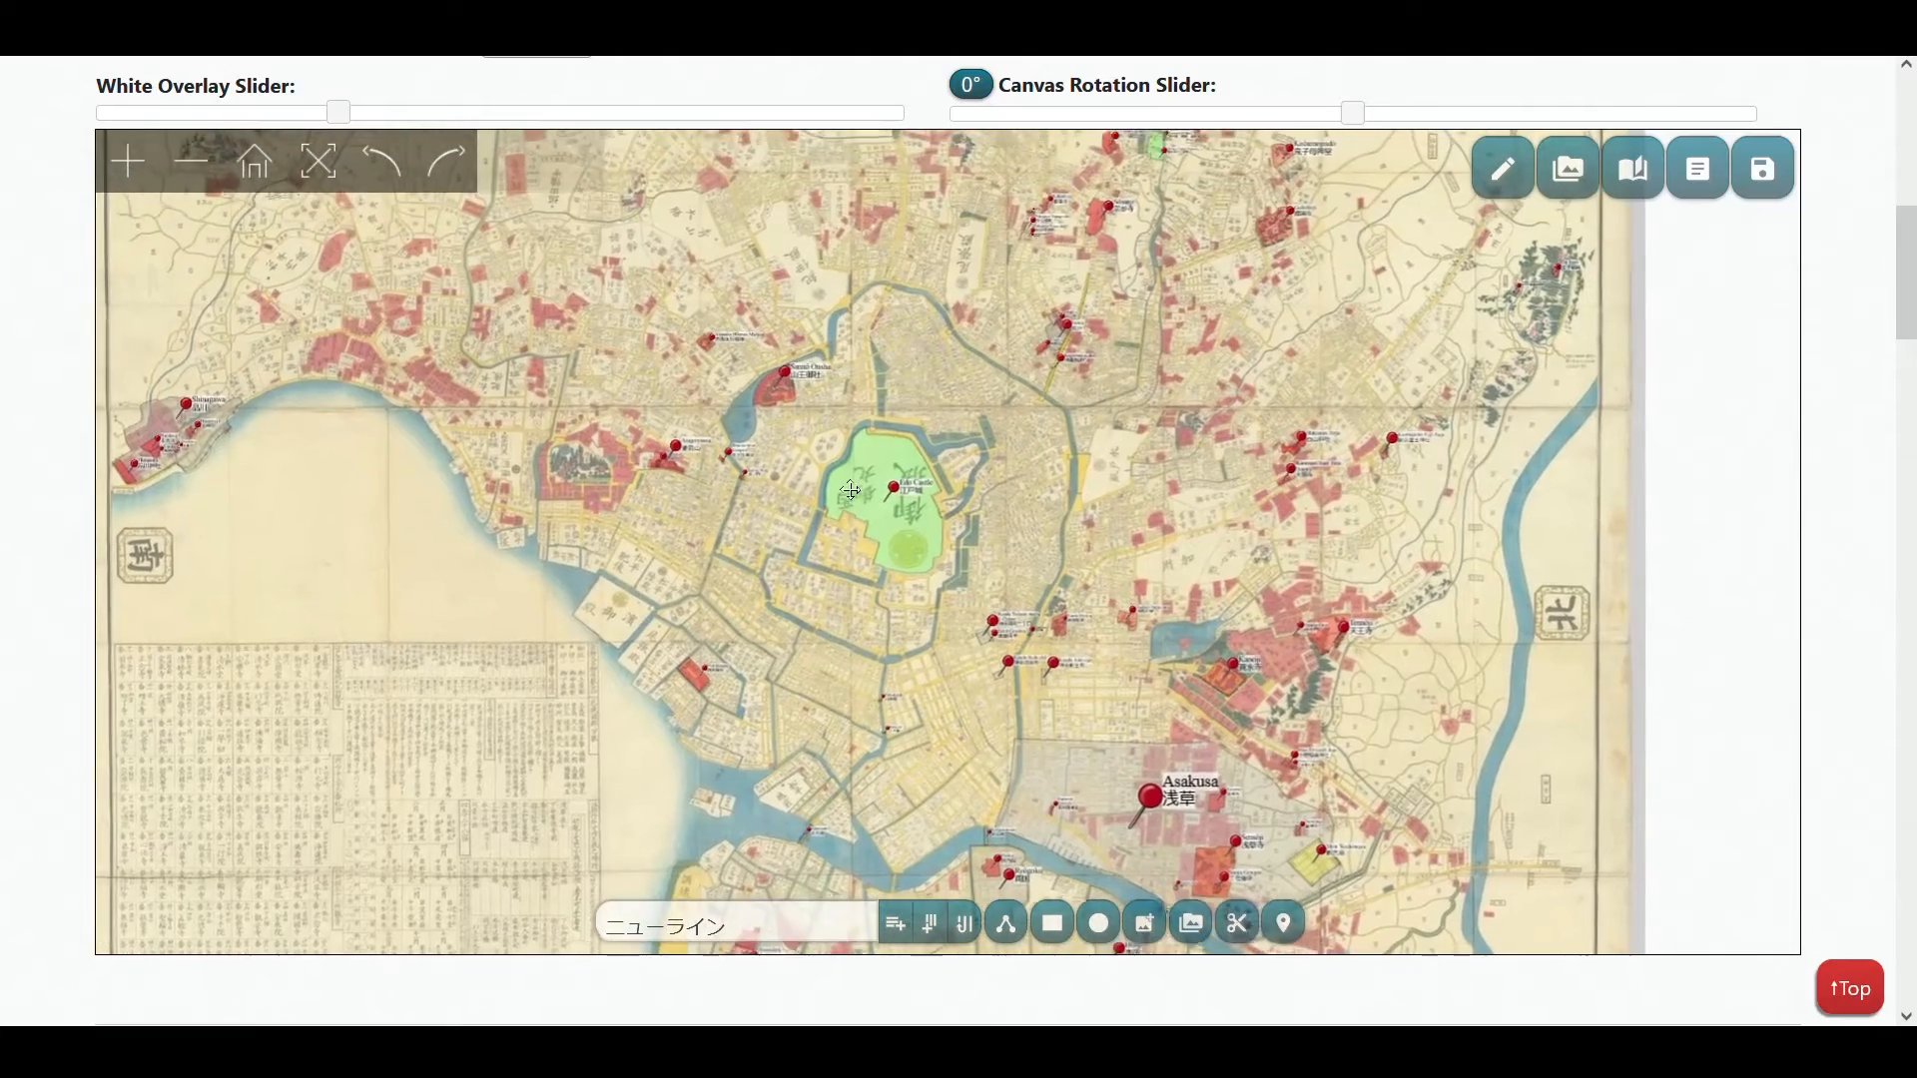
scroll(792, 409, "down", 2)
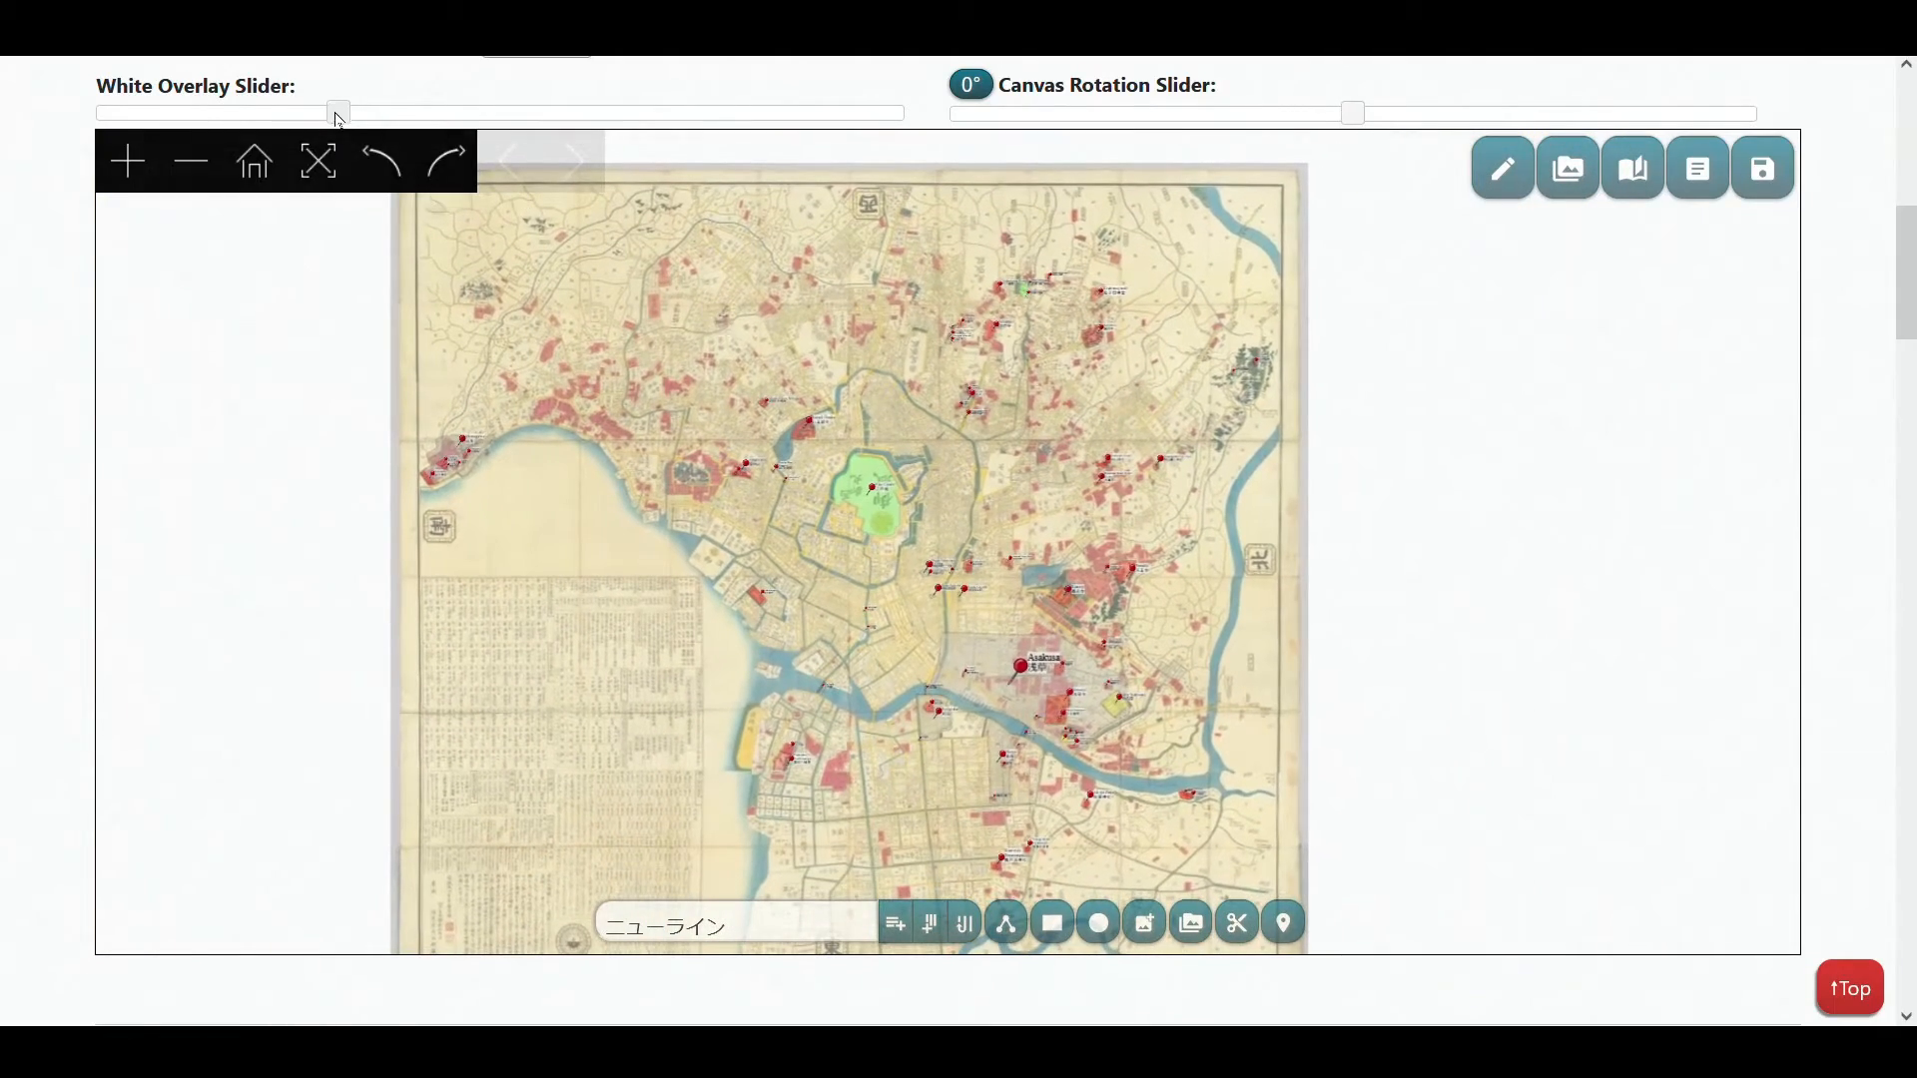
Step: Raise the white overlay to its maximum so only the annotations show, and lower it to its minimum
left_click_drag(341, 116, 871, 126)
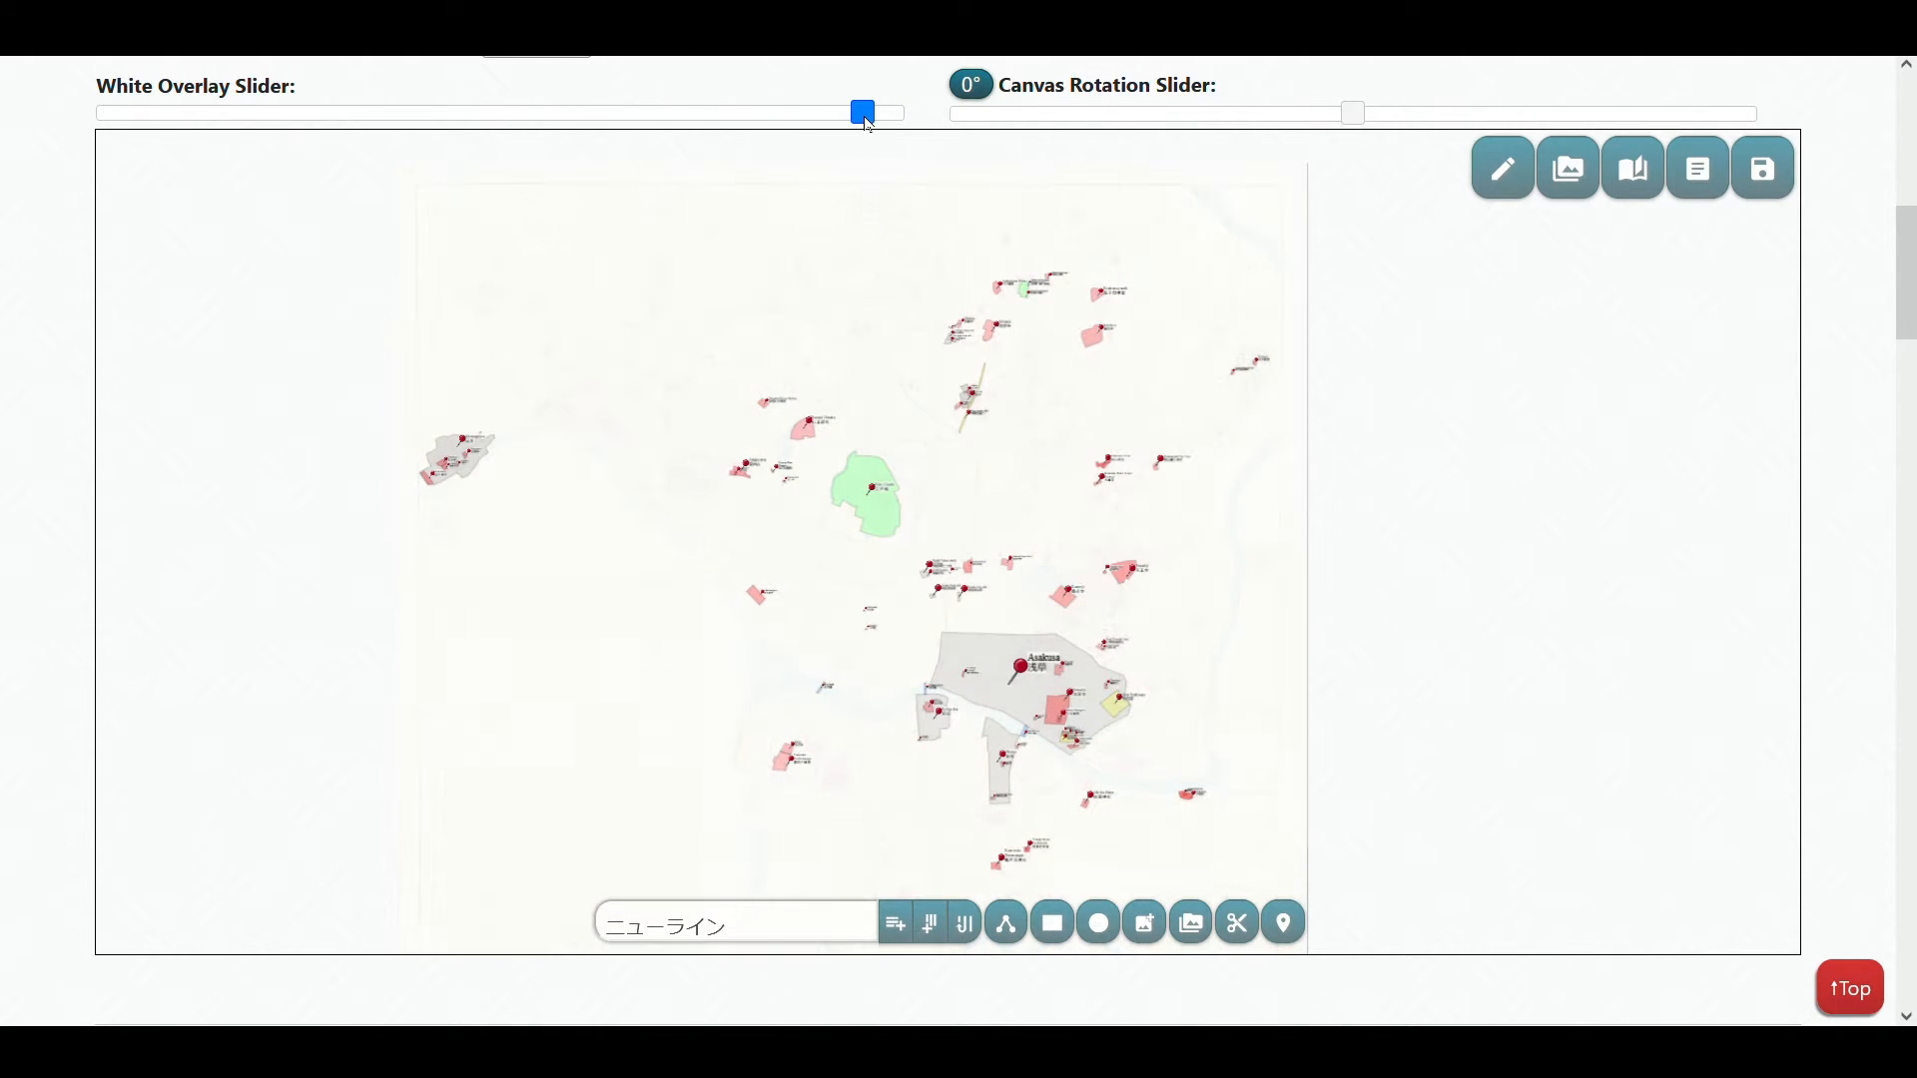
mouse_move(876, 126)
left_mouse_down()
mouse_move(603, 110)
mouse_move(906, 112)
left_mouse_up()
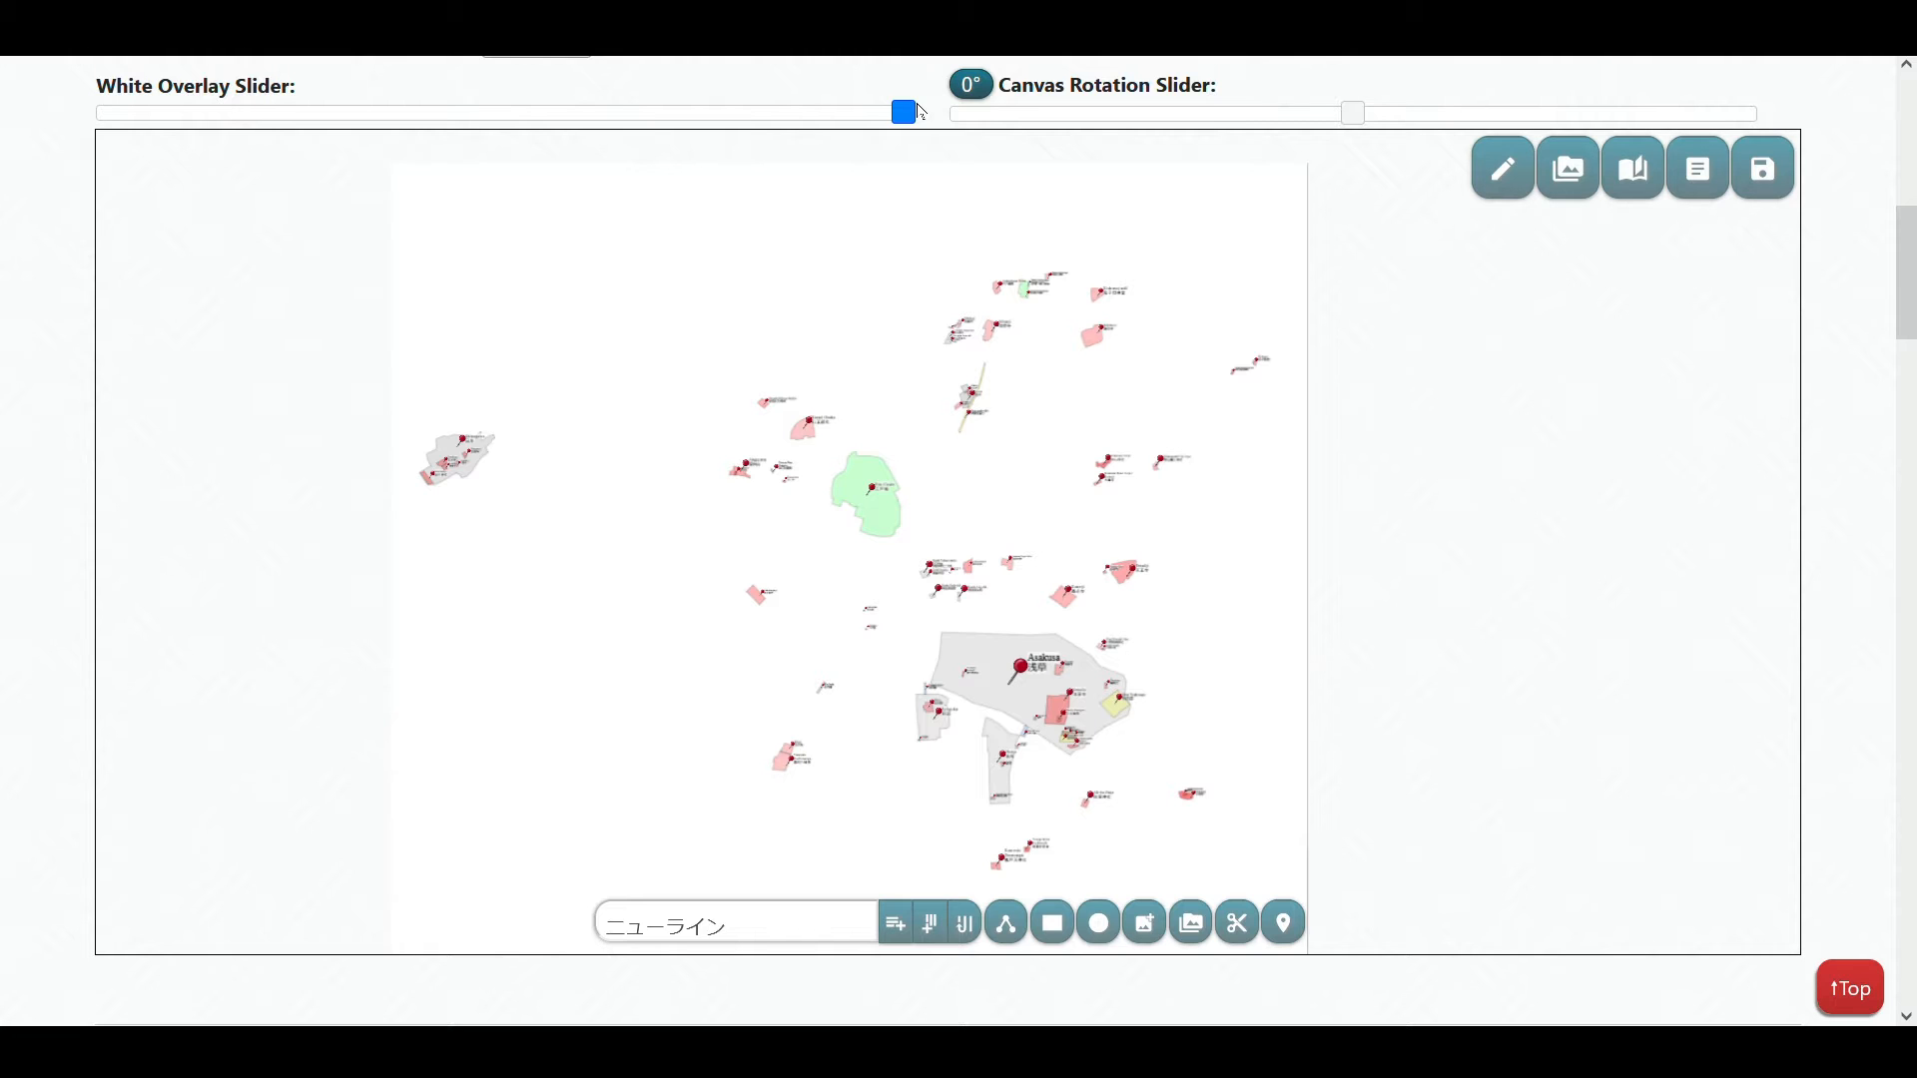
left_click_drag(919, 113, 82, 103)
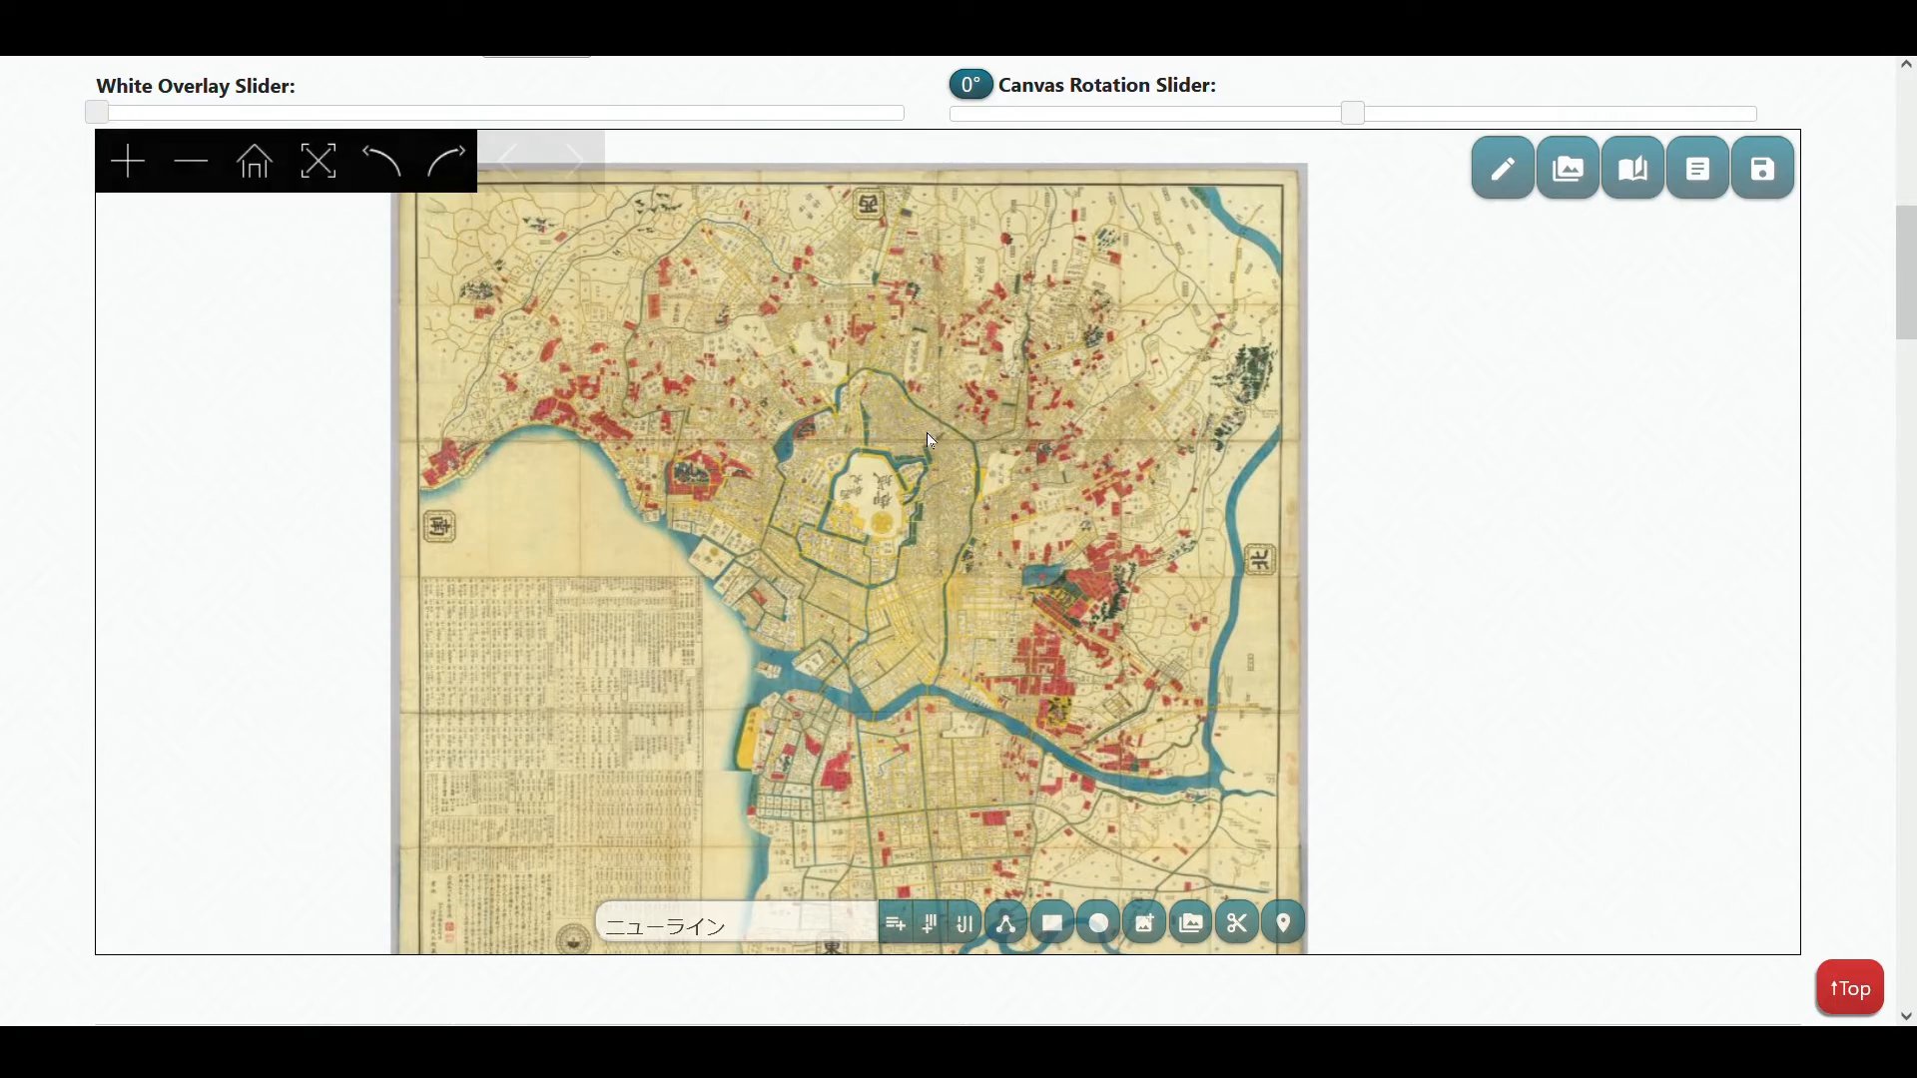
Step: Examine the original map drawing around the Asakusa temple grounds up close and from farther out
scroll(1111, 644, "up", 5)
scroll(1043, 818, "up", 5)
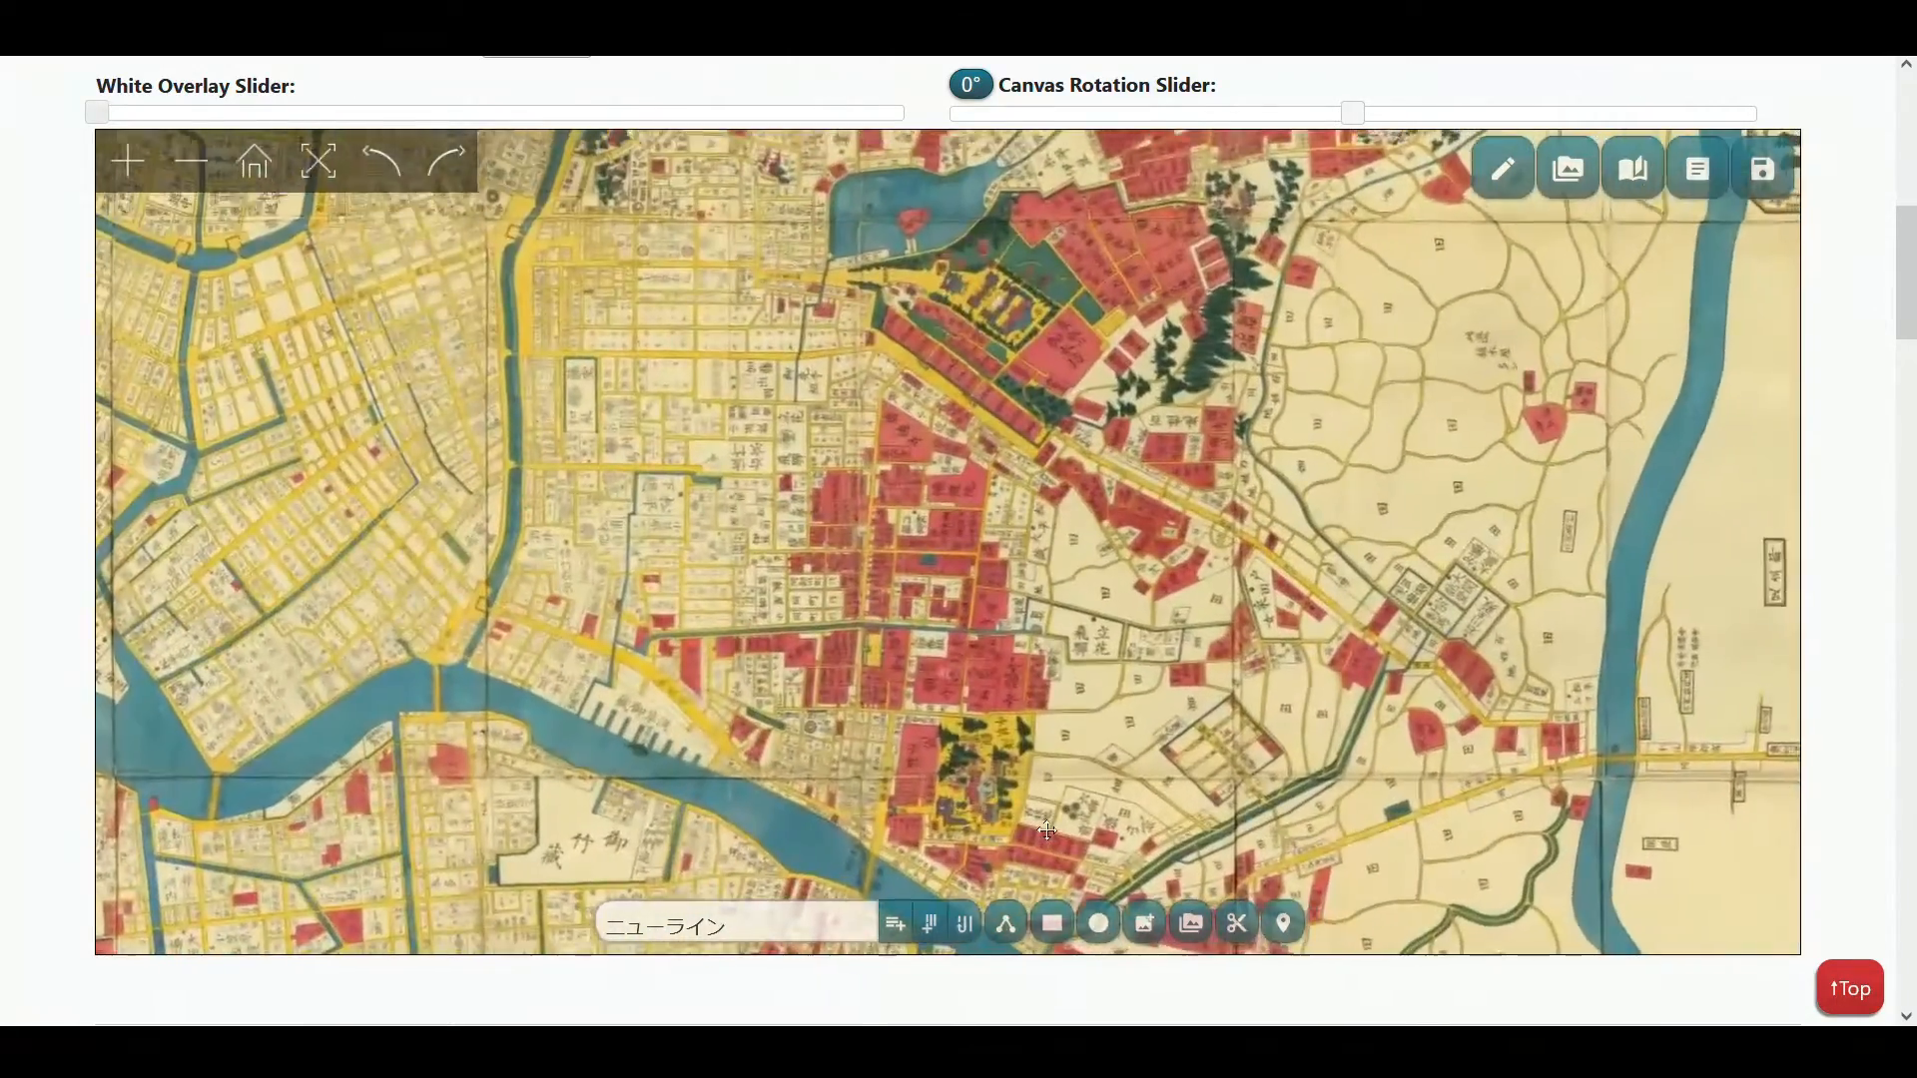
scroll(1045, 796, "down", 3)
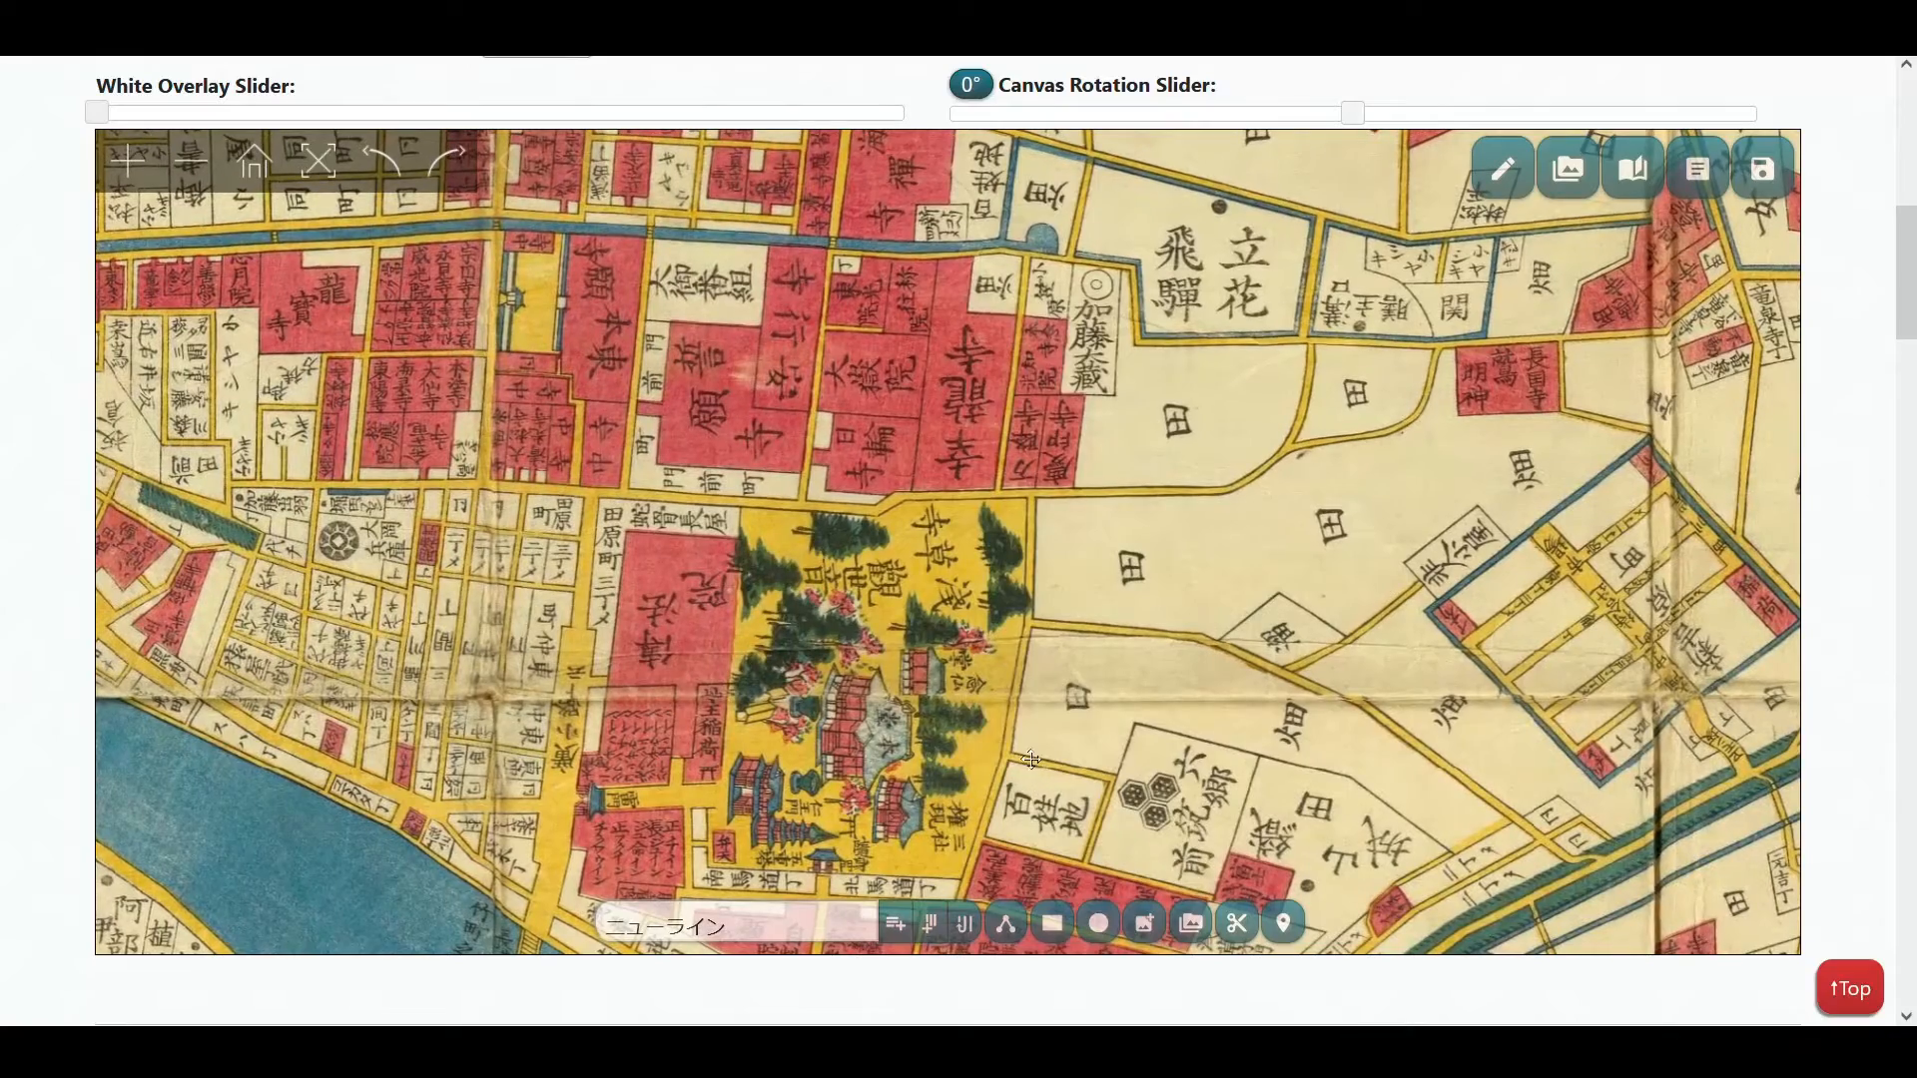
scroll(576, 542, "down", 4)
scroll(576, 541, "down", 5)
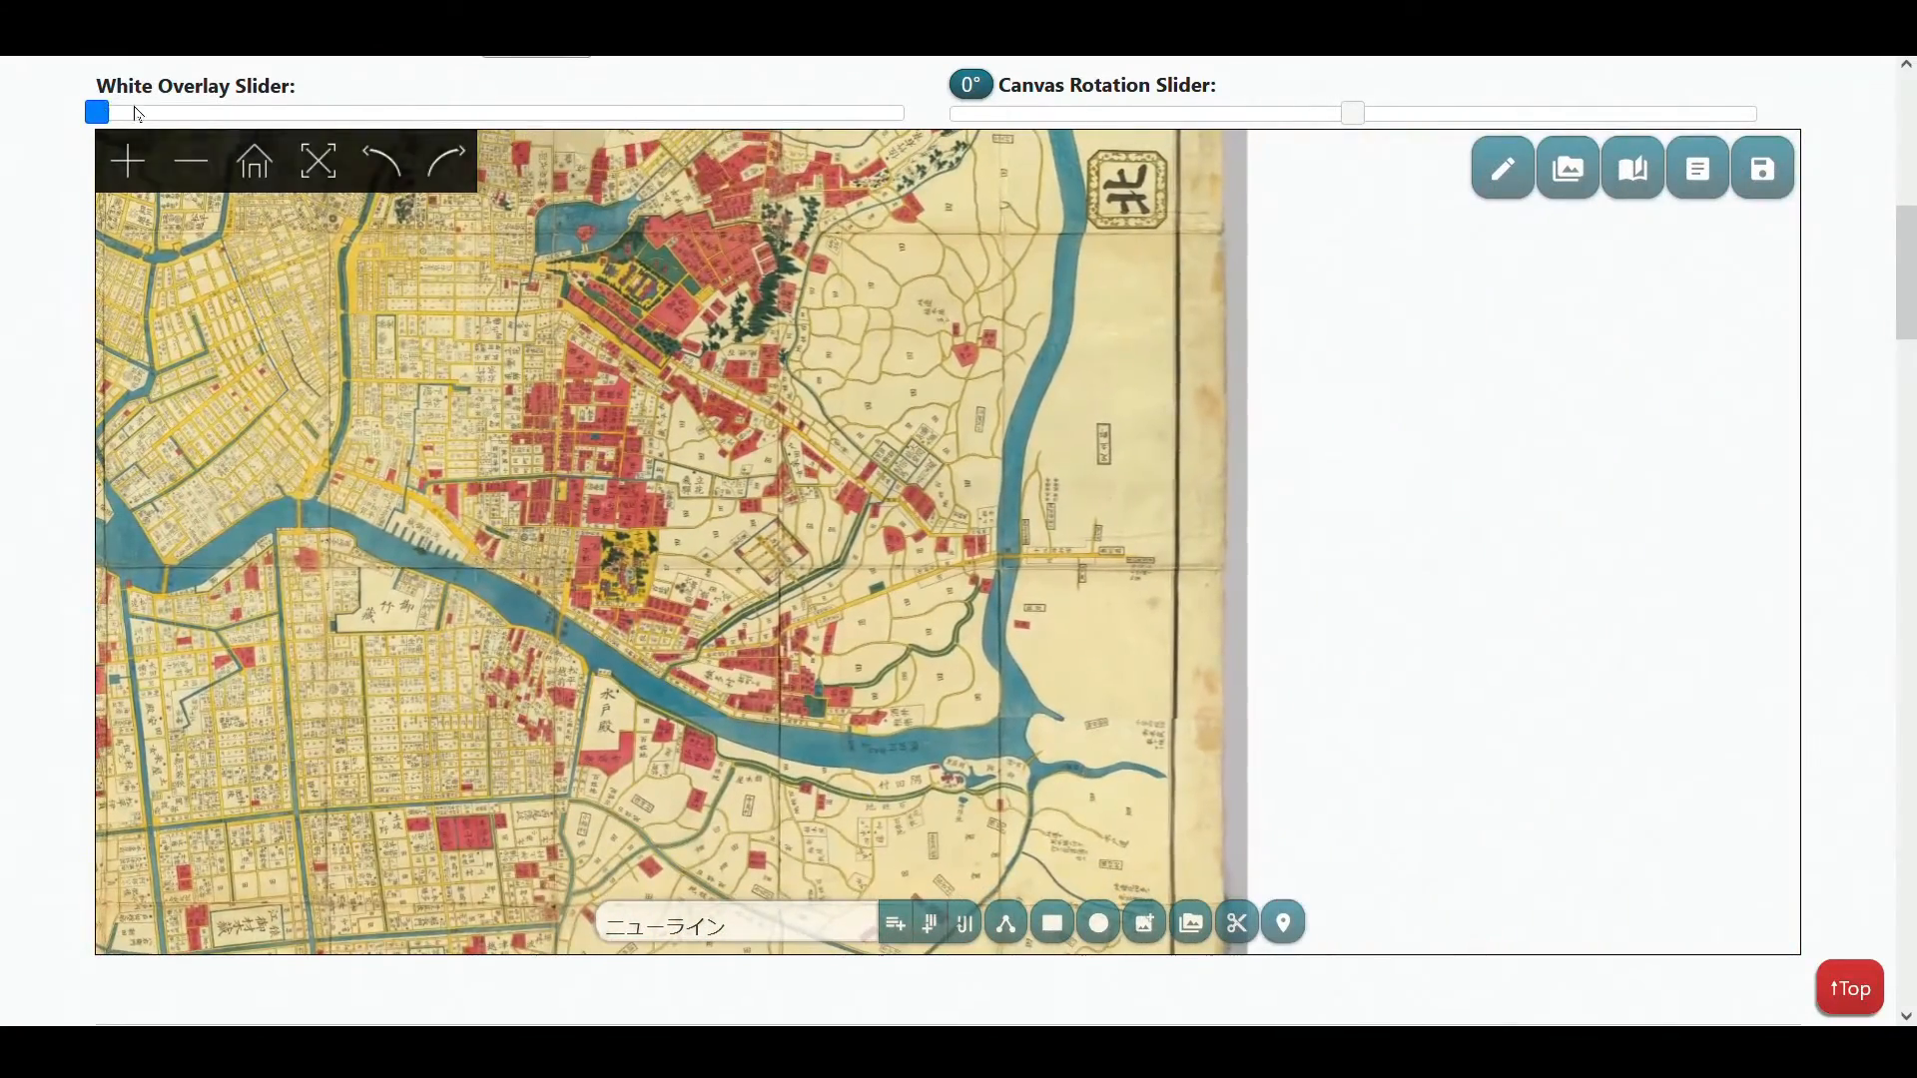
Step: Raise the white overlay to about 30% of its range and bring the area between Edo Castle and Asakusa into view
left_click_drag(138, 114, 337, 112)
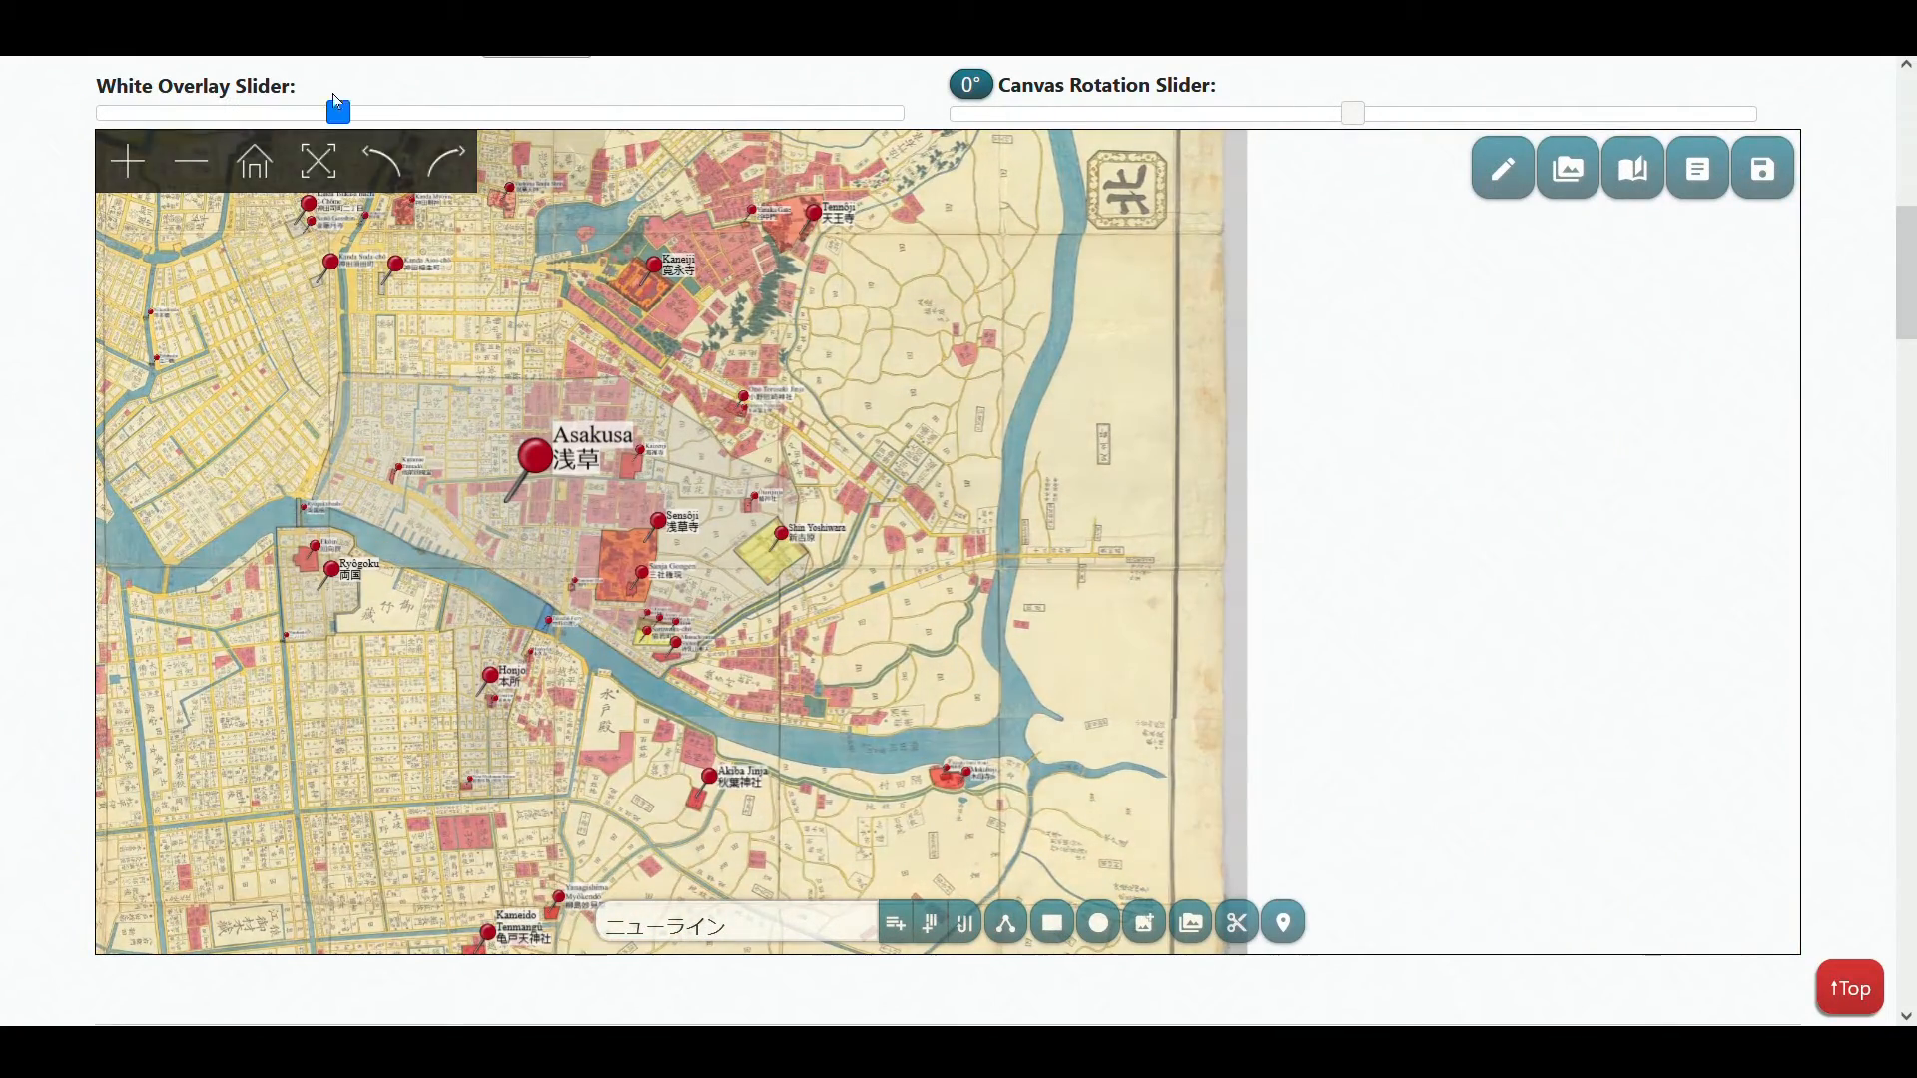
left_click_drag(399, 463, 982, 614)
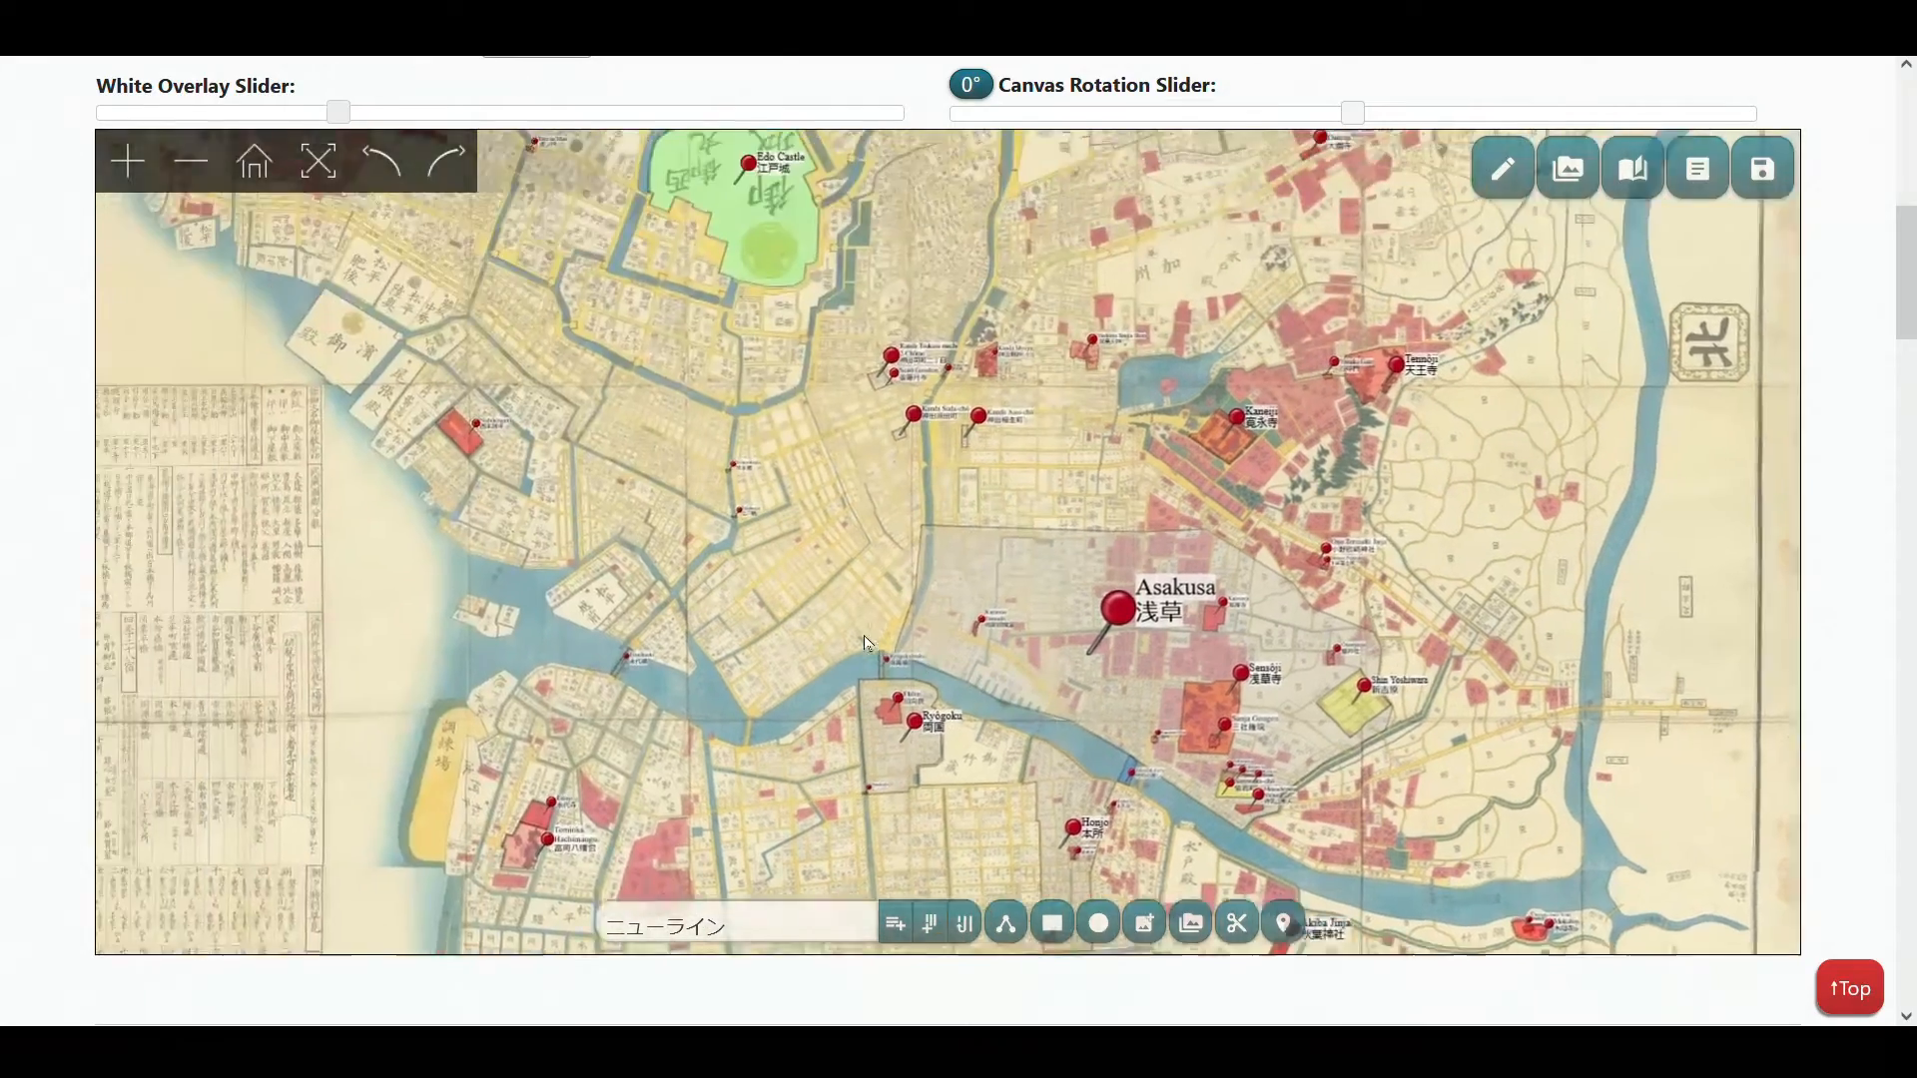
Step: Rotate the map counterclockwise in two stages to about 90°, with the annotated Asakusa area enlarged
left_click_drag(1353, 113, 1276, 112)
scroll(1360, 540, "up", 5)
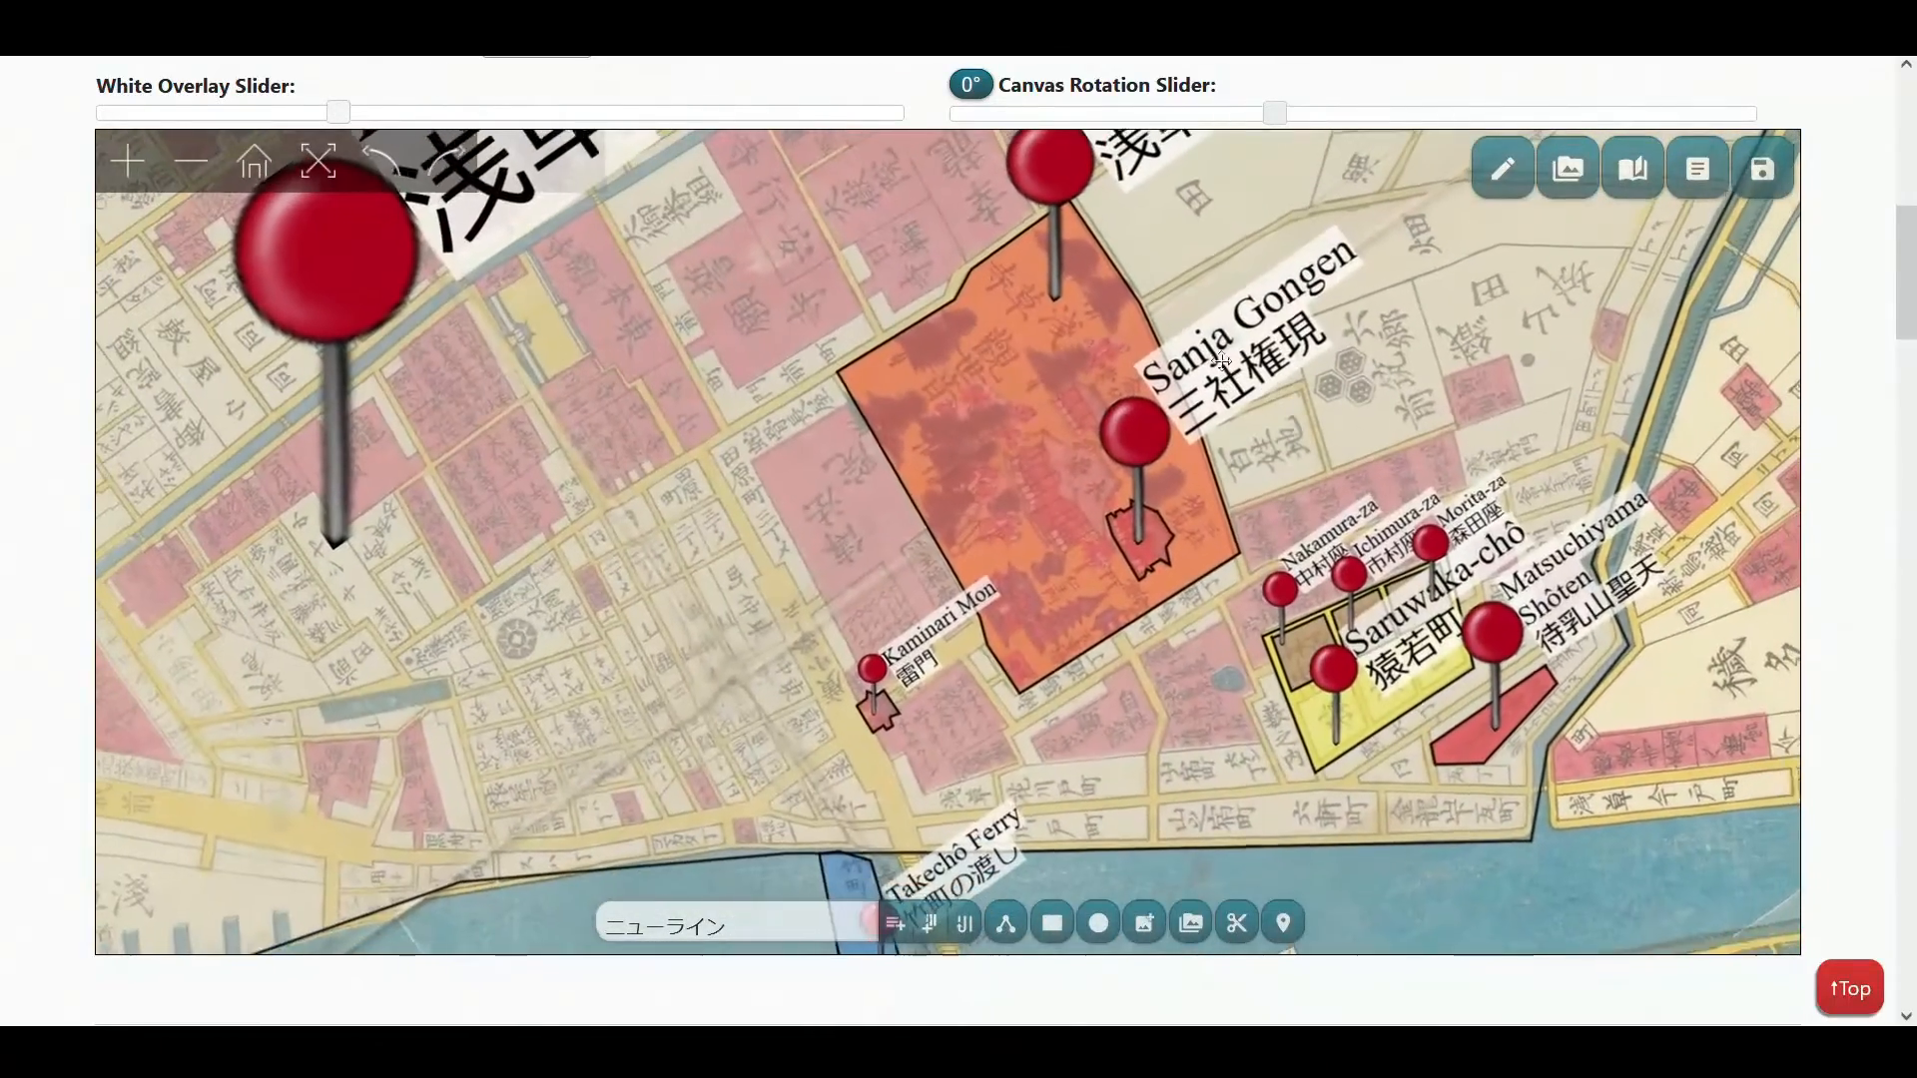
left_click_drag(1275, 113, 1145, 124)
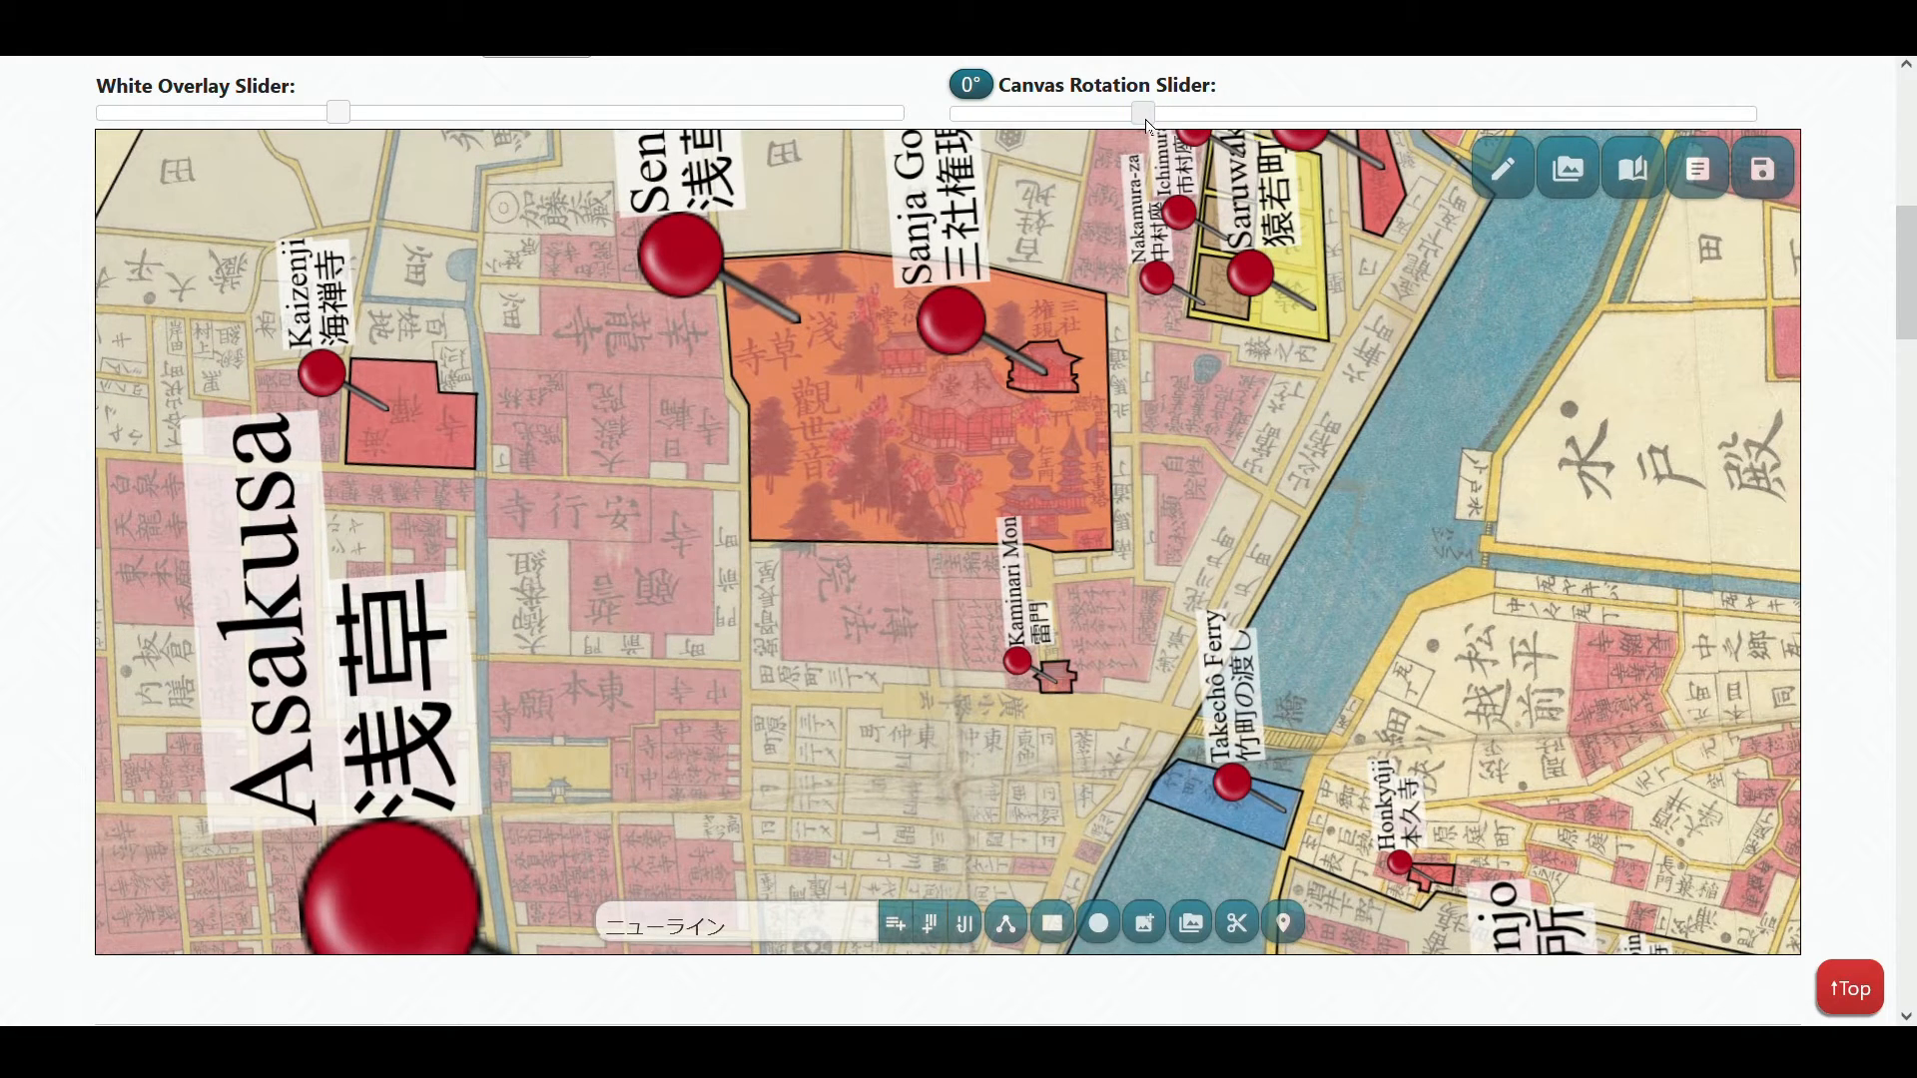
Step: Examine the Sensōji temple grounds up close in the rotated map and reset the rotation to 0°
scroll(989, 379, "up", 1)
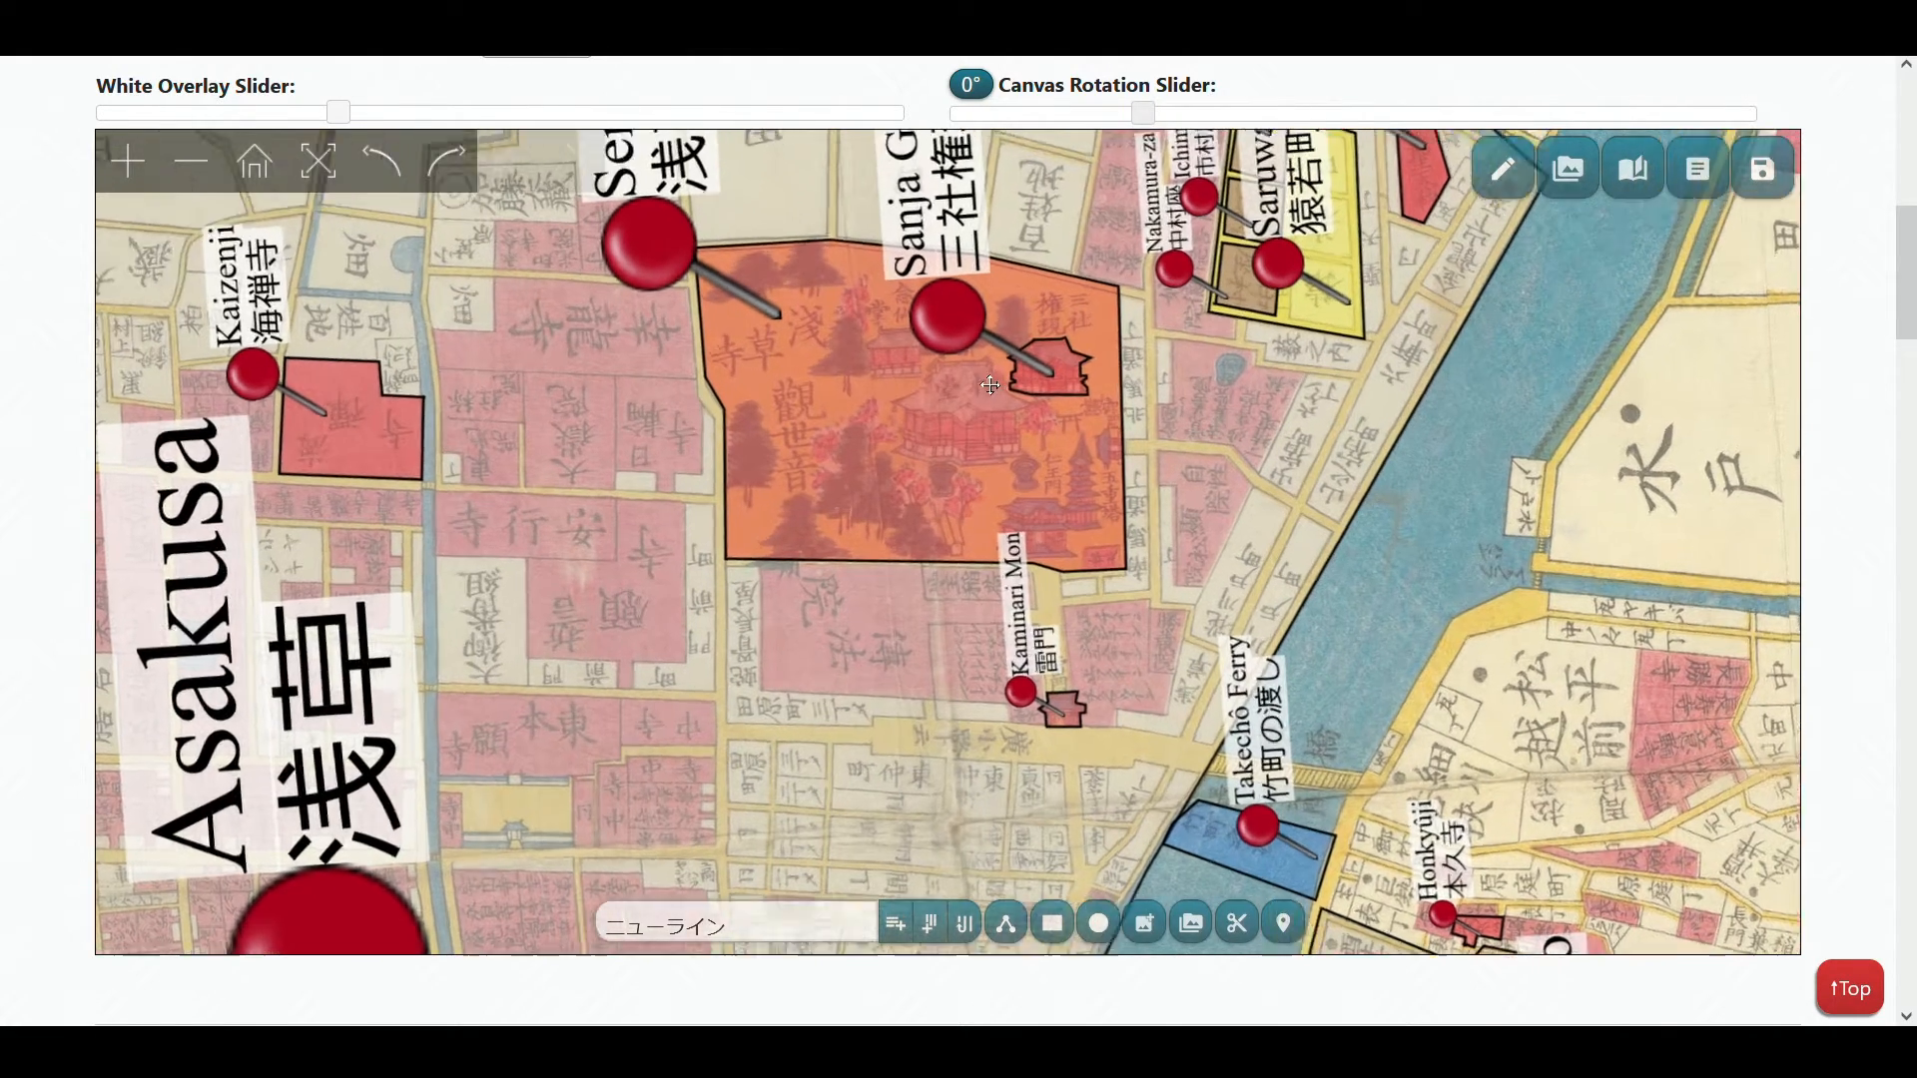
scroll(990, 379, "up", 3)
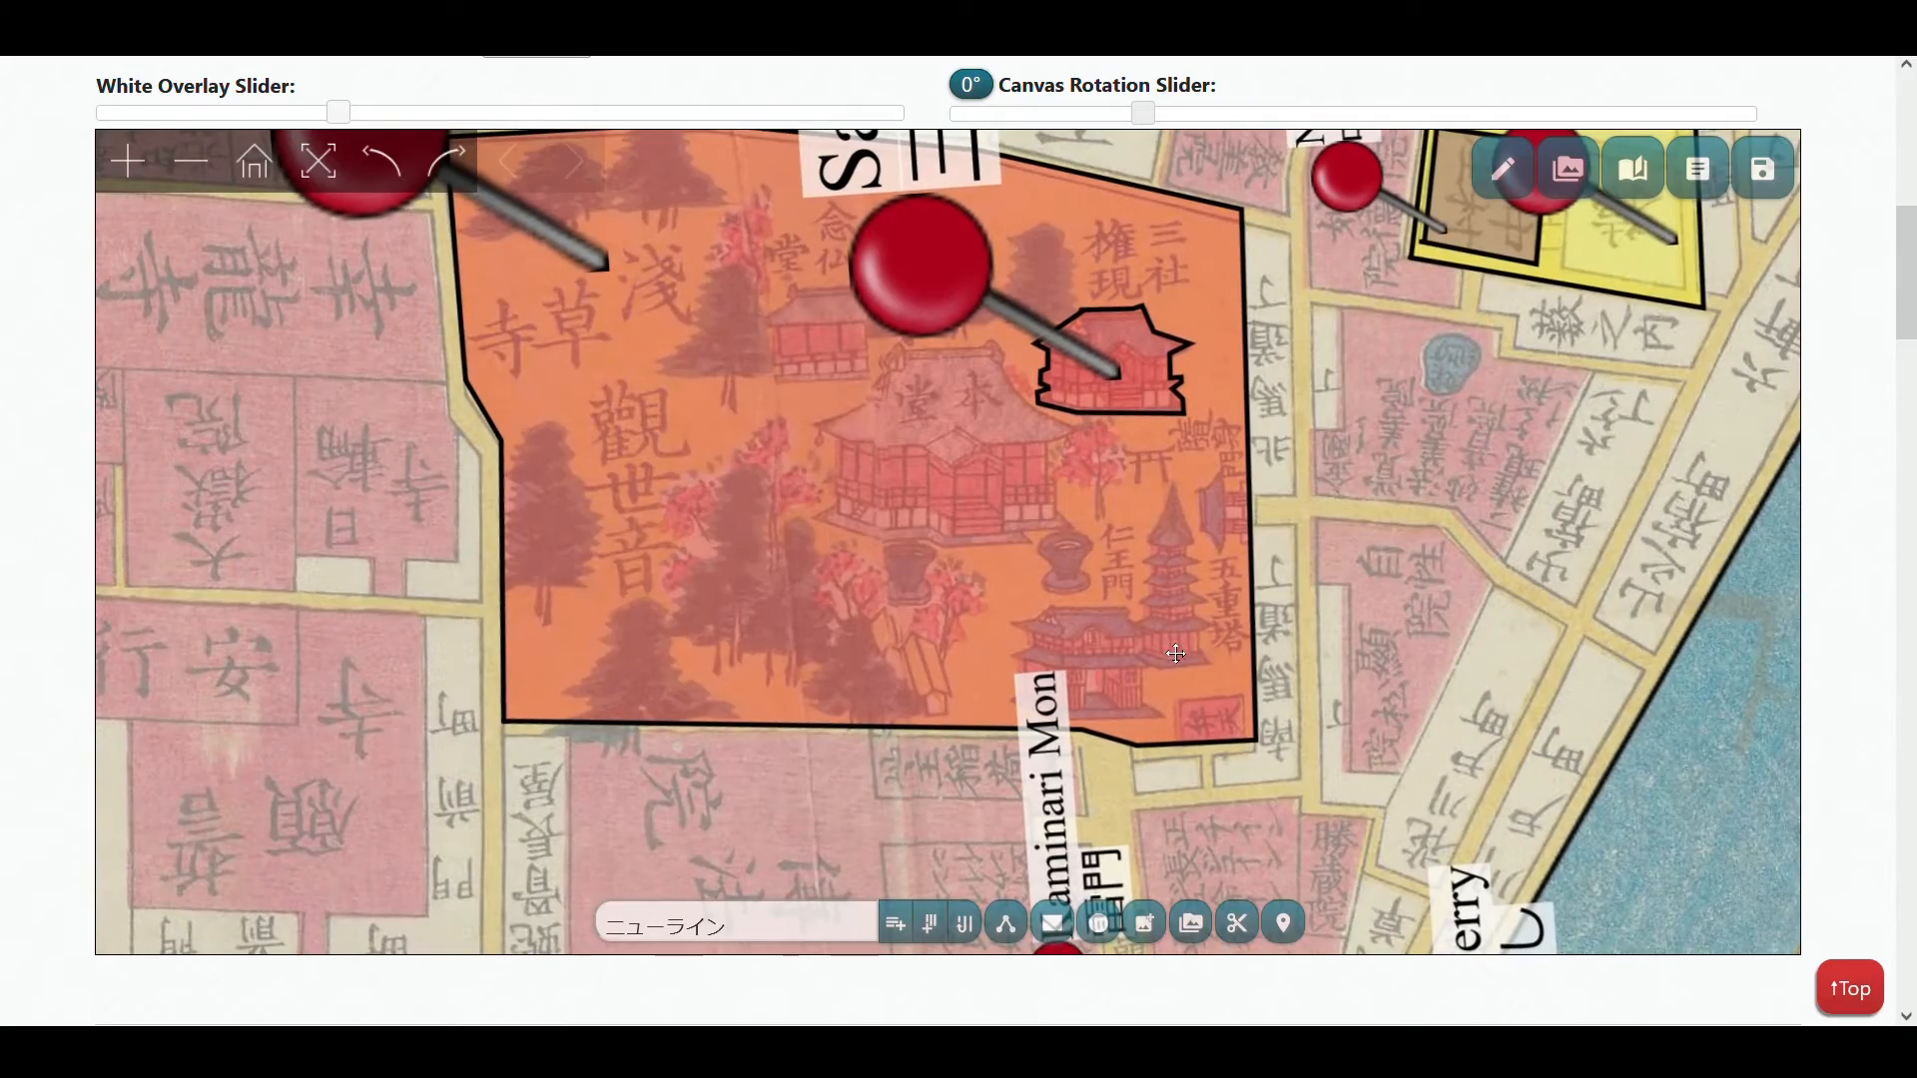
scroll(1191, 549, "down", 6)
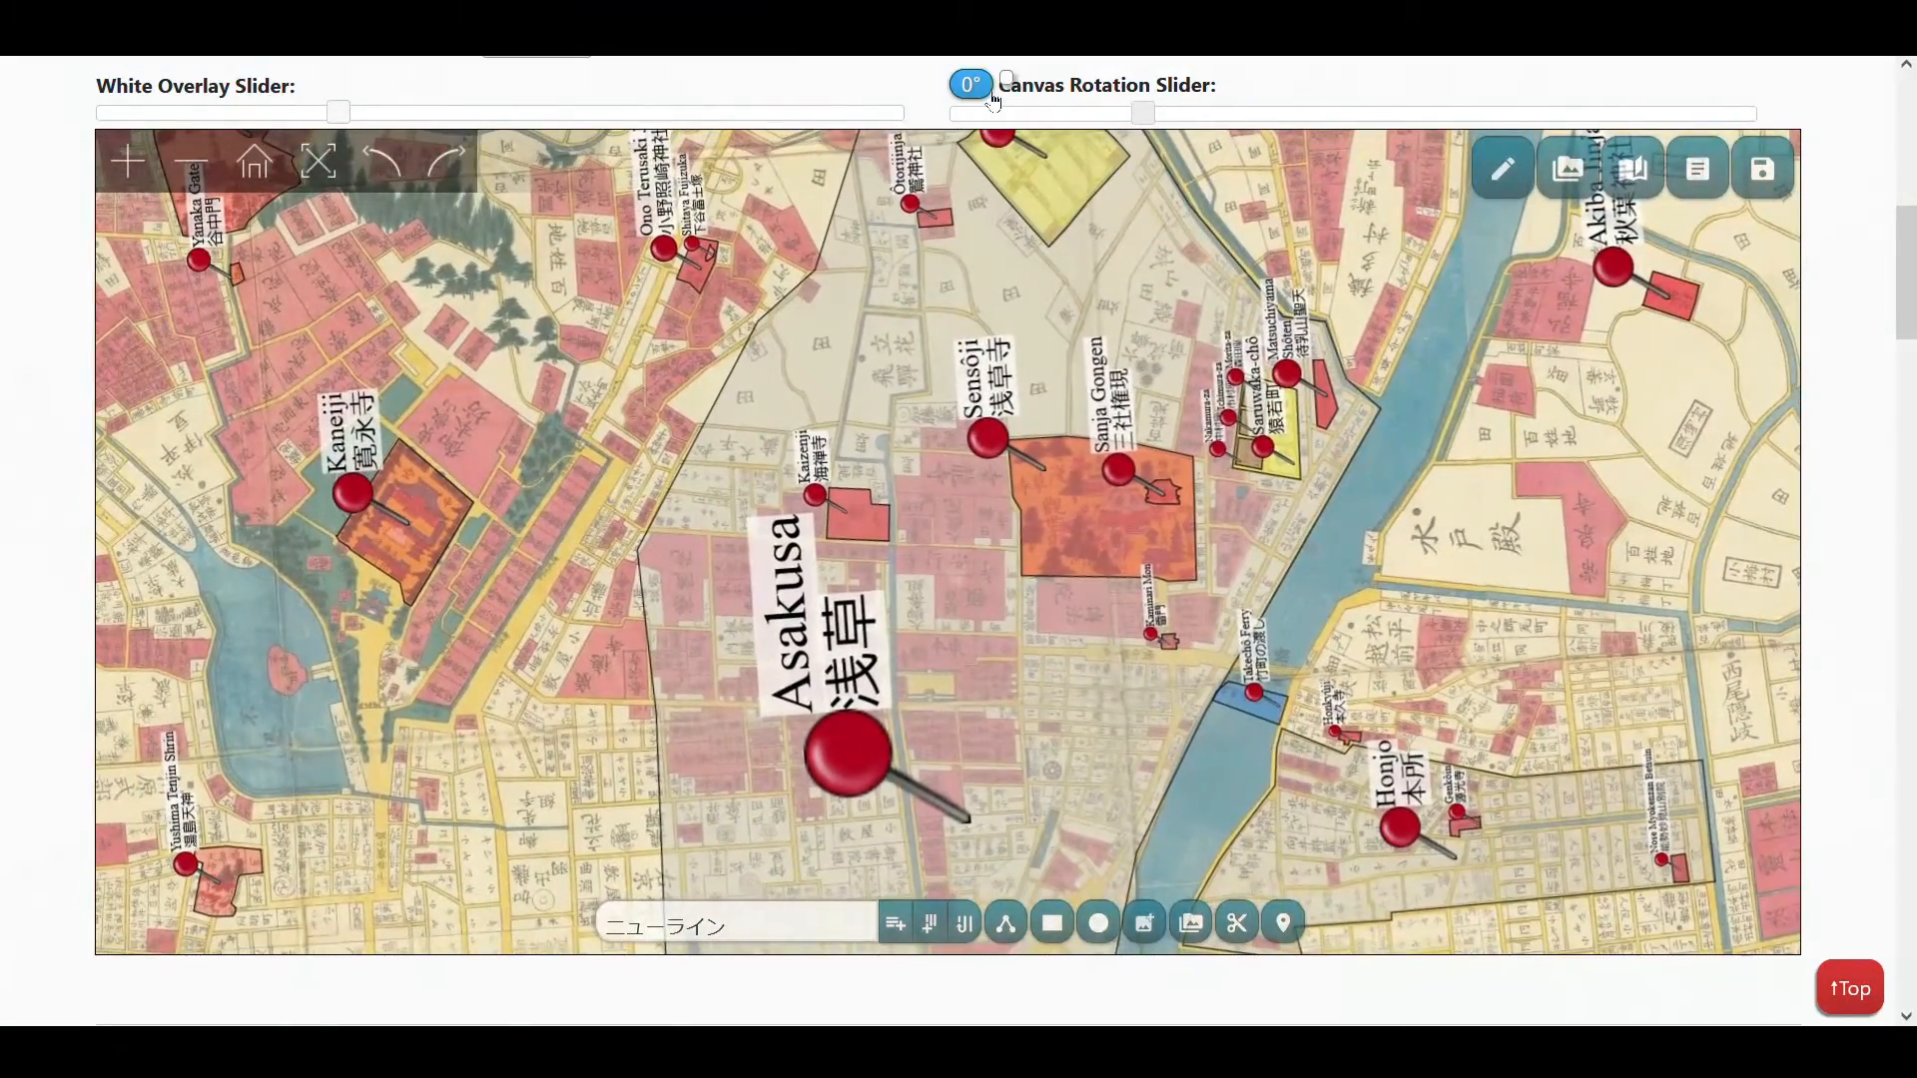
left_click(993, 88)
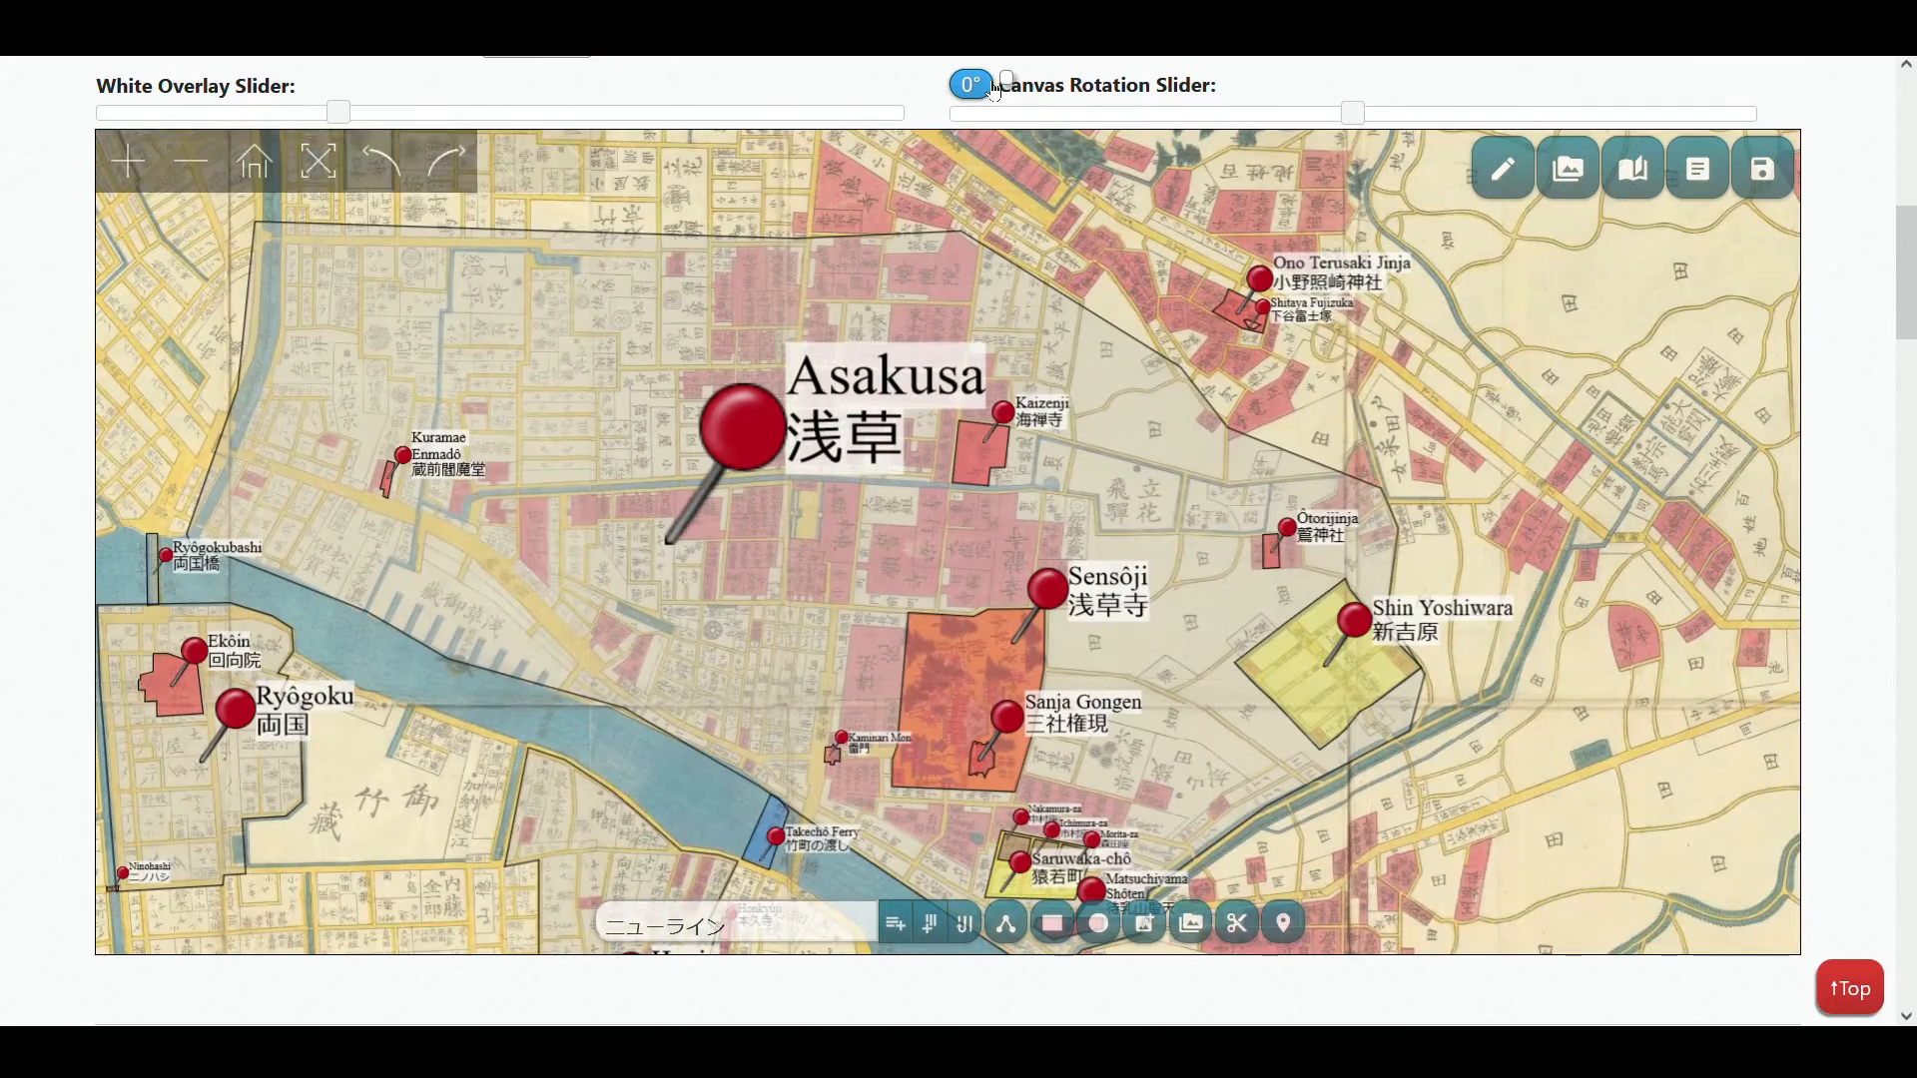
Step: Survey the annotations across the wider map, from Asakusa past Edo Castle to the map's western and northern edges
scroll(928, 437, "down", 3)
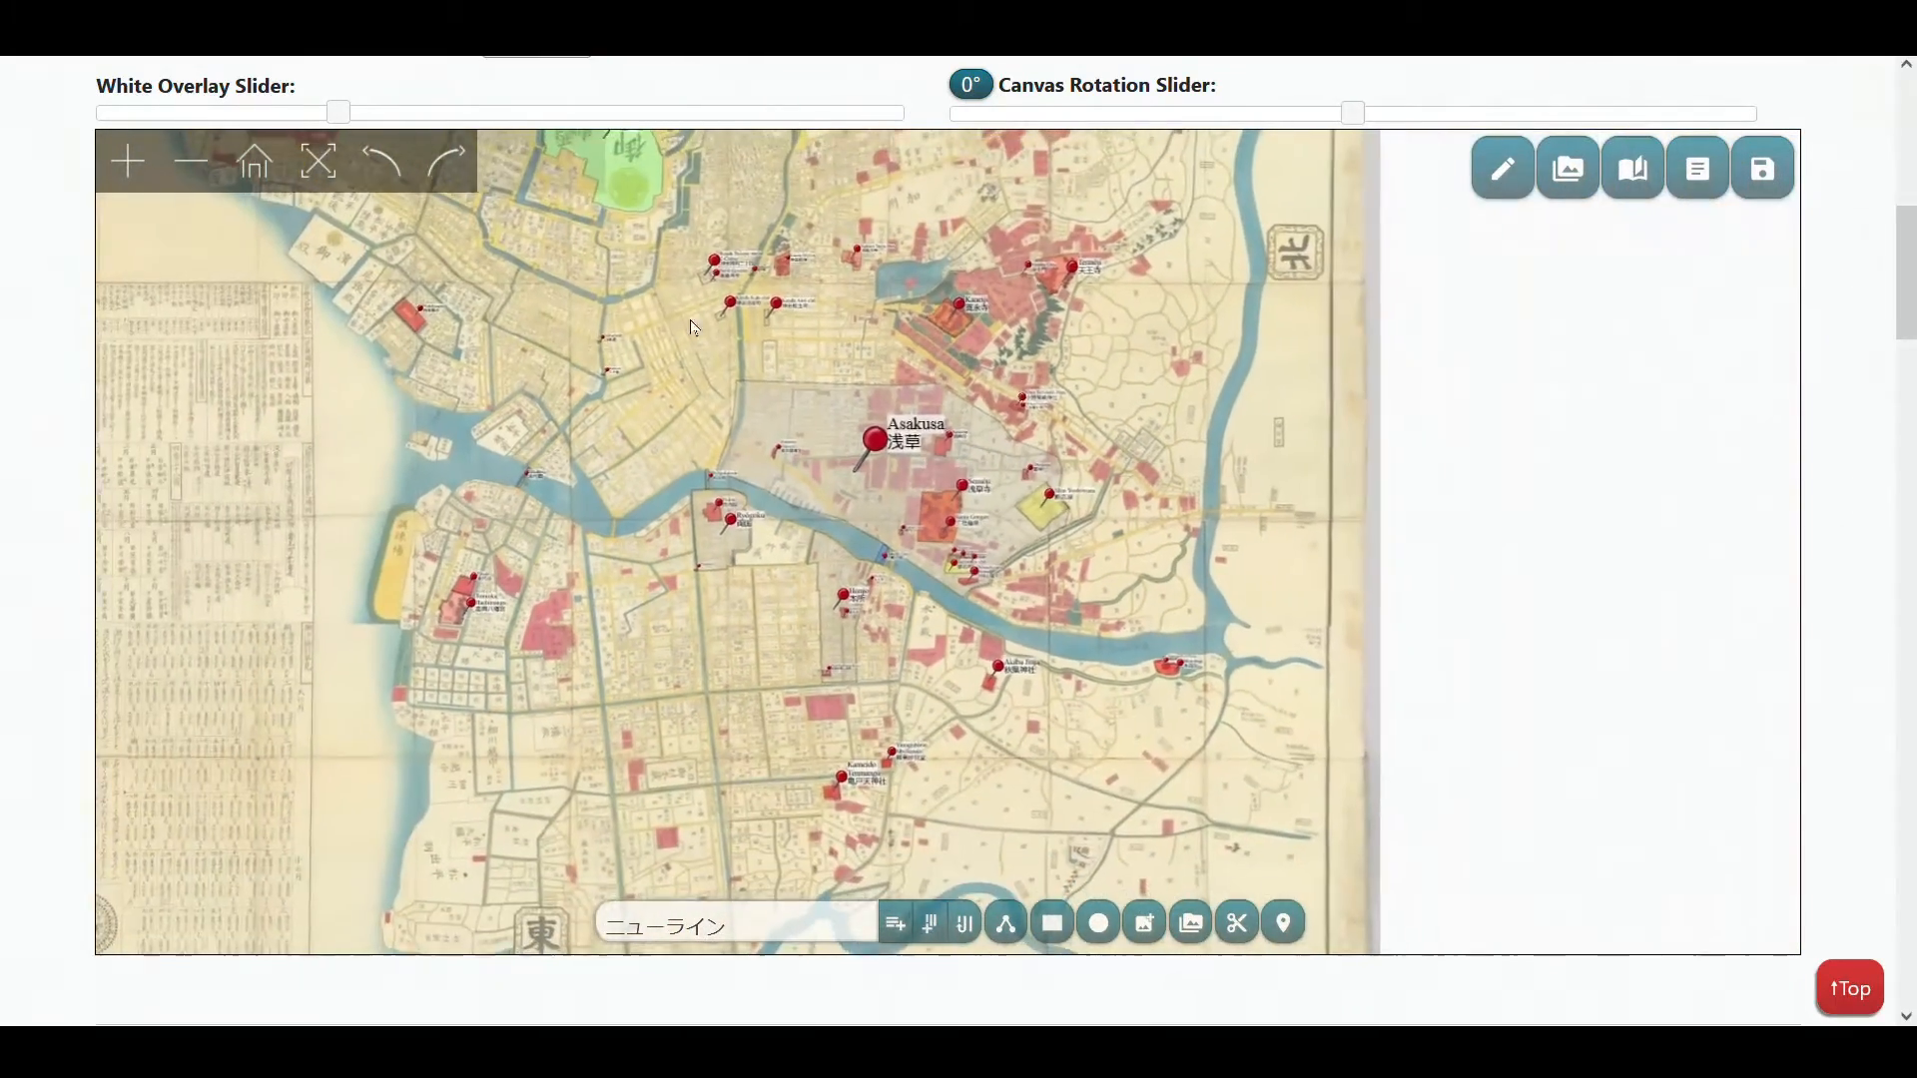
left_click_drag(651, 285, 817, 569)
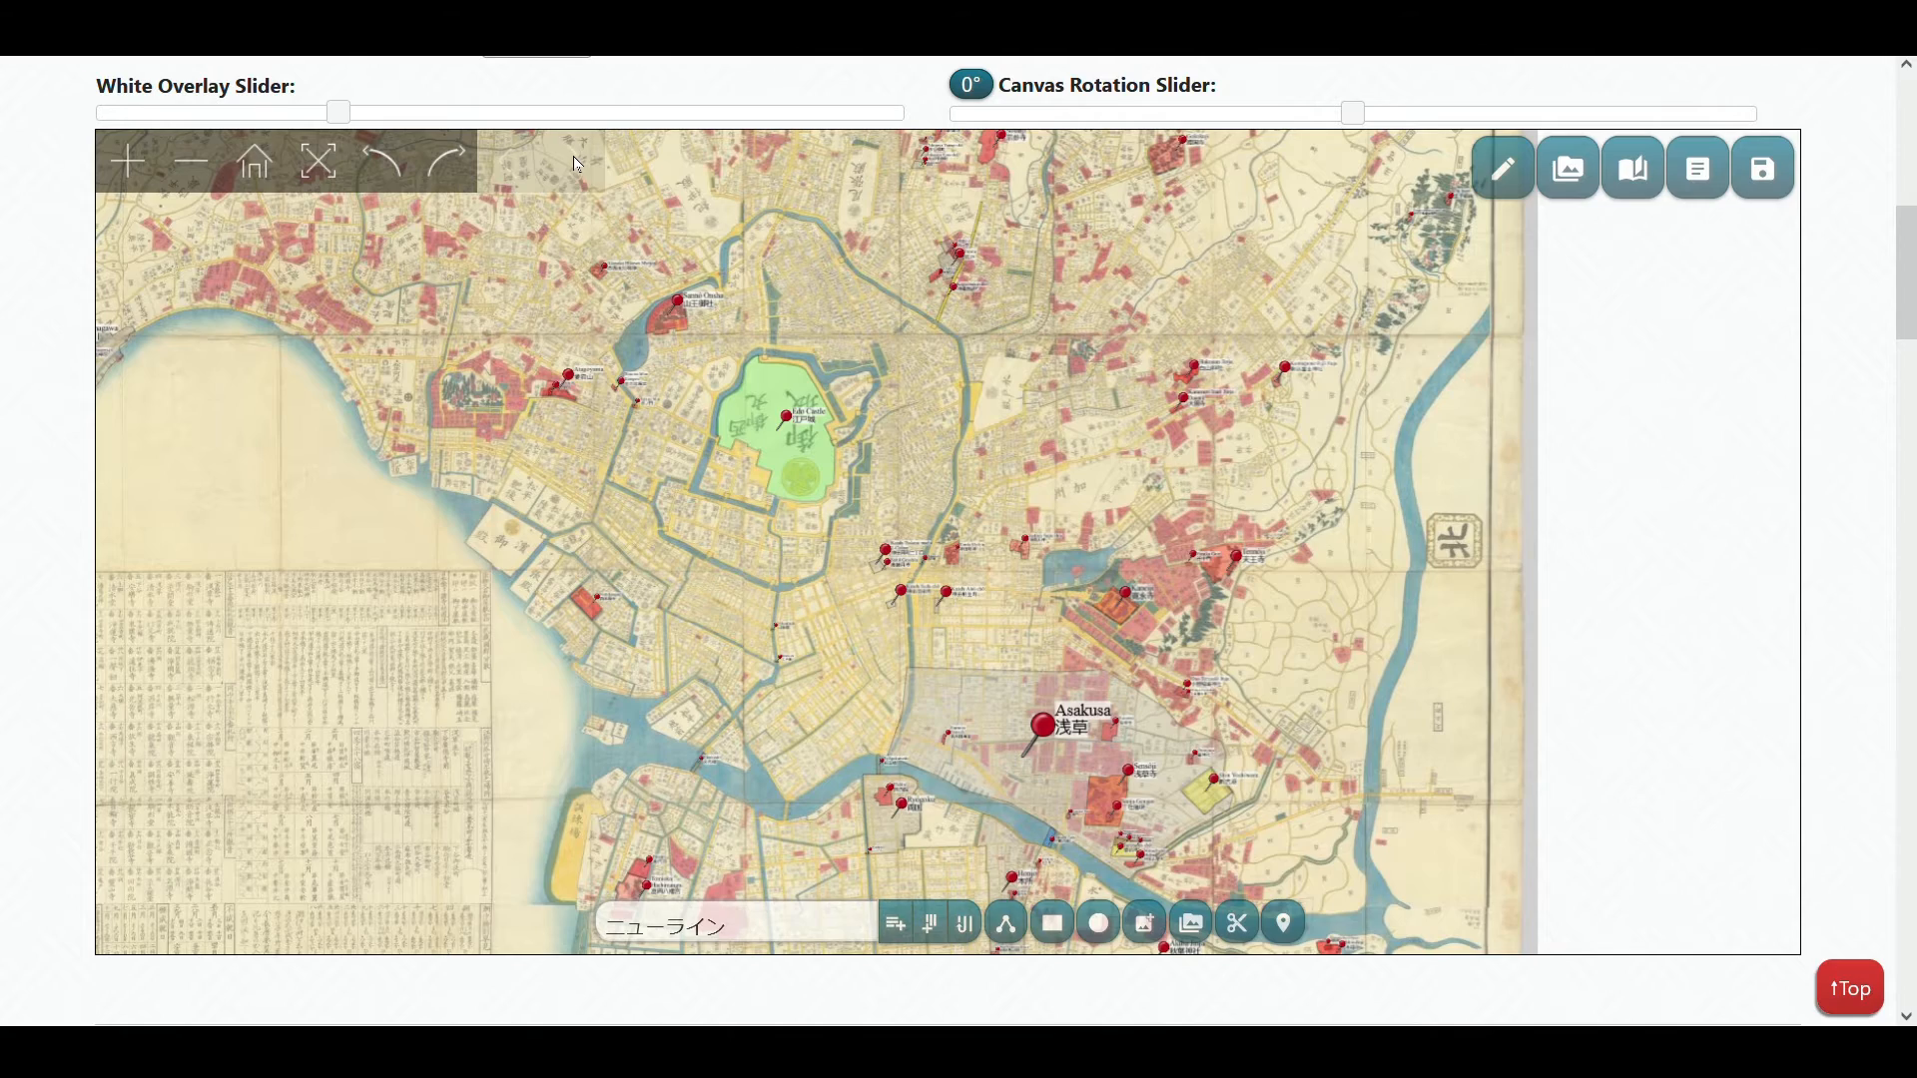
left_click_drag(916, 227, 1022, 232)
left_click_drag(811, 529, 656, 571)
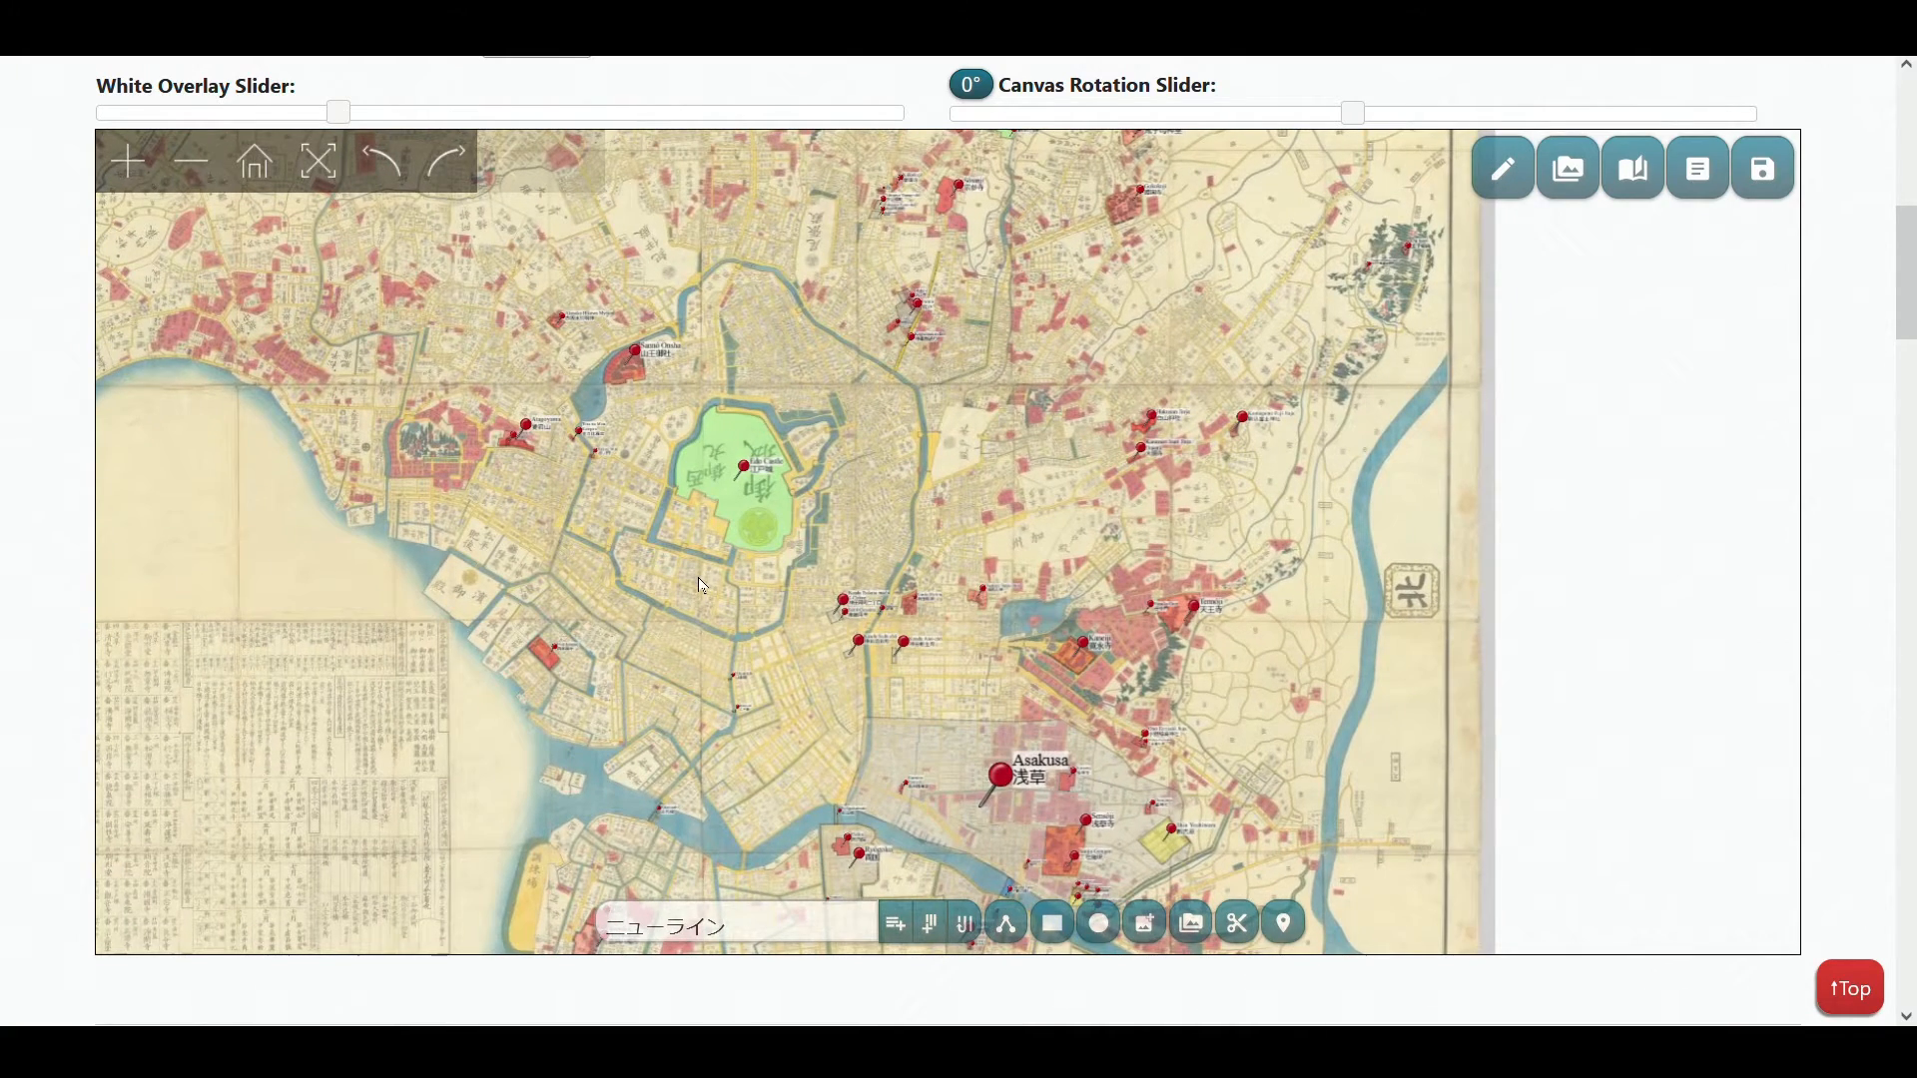
left_click_drag(1126, 309, 1076, 493)
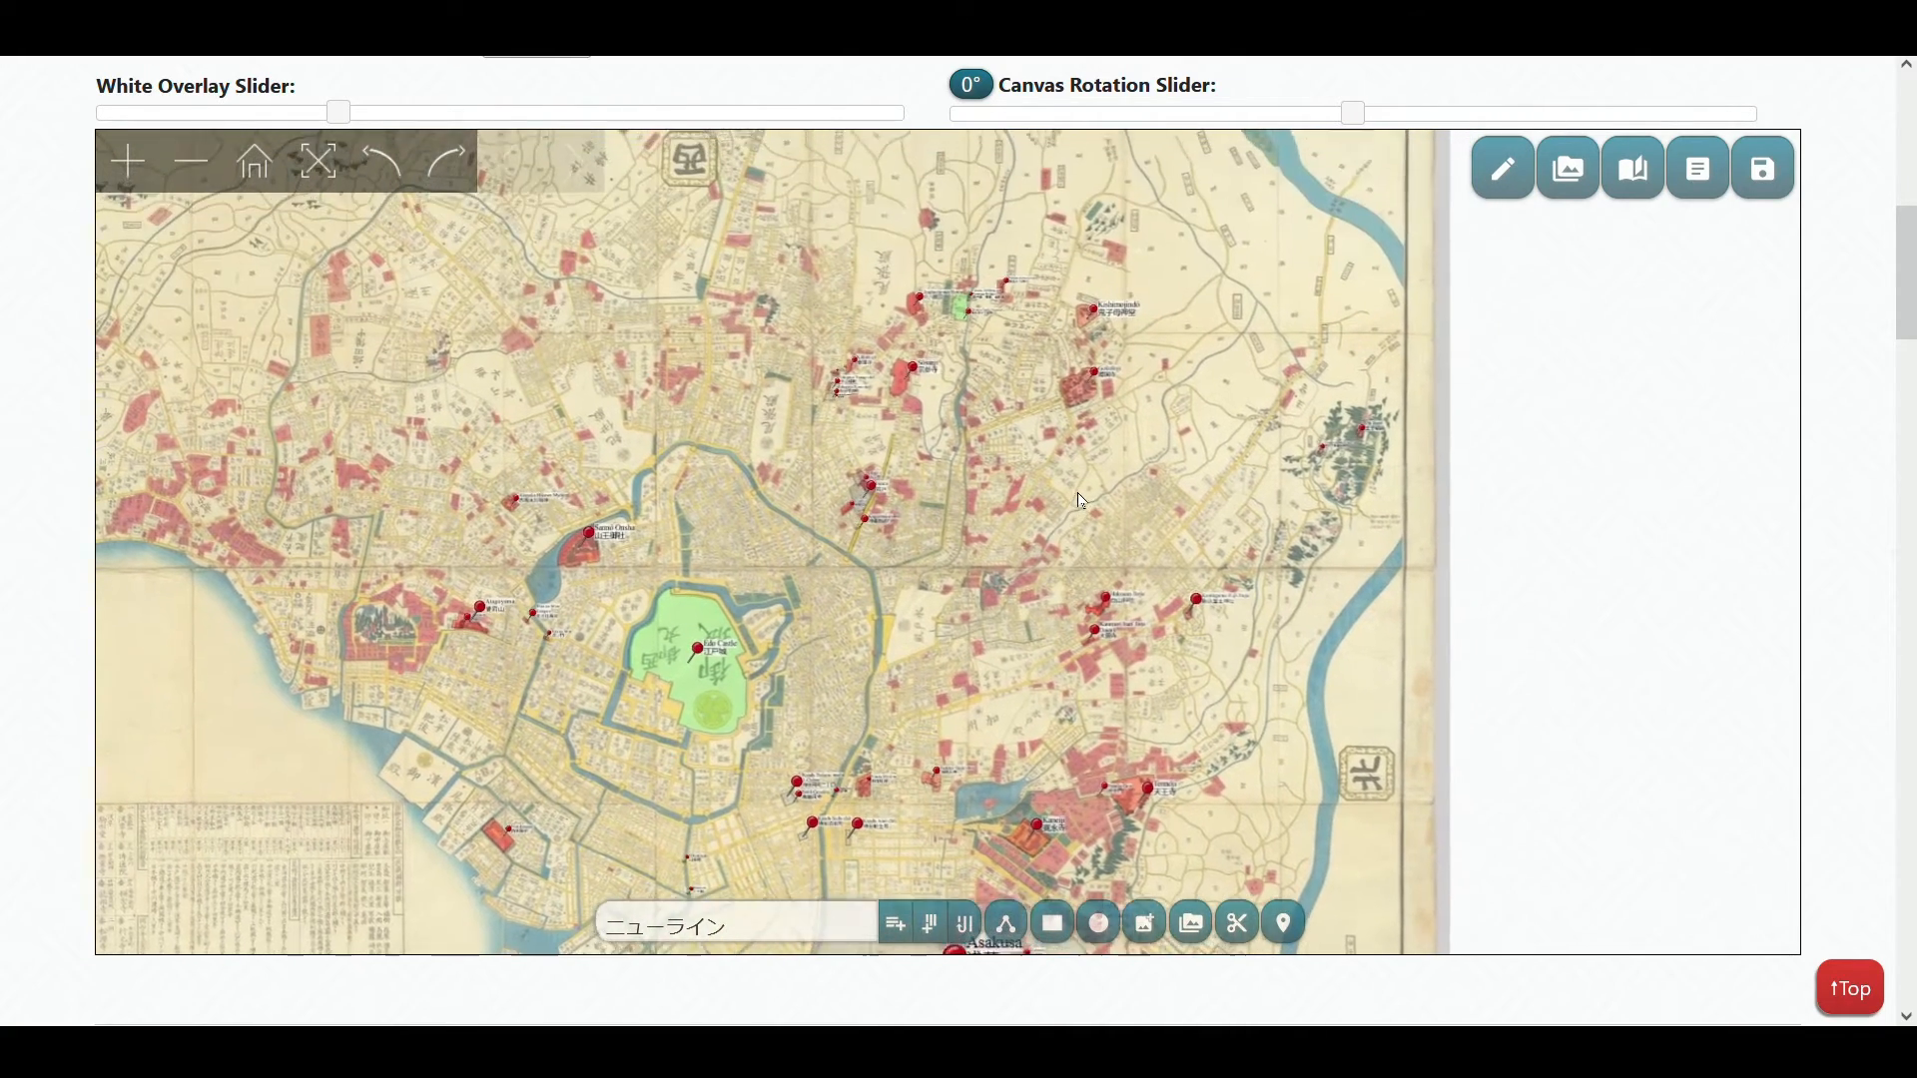
left_click_drag(712, 410, 854, 420)
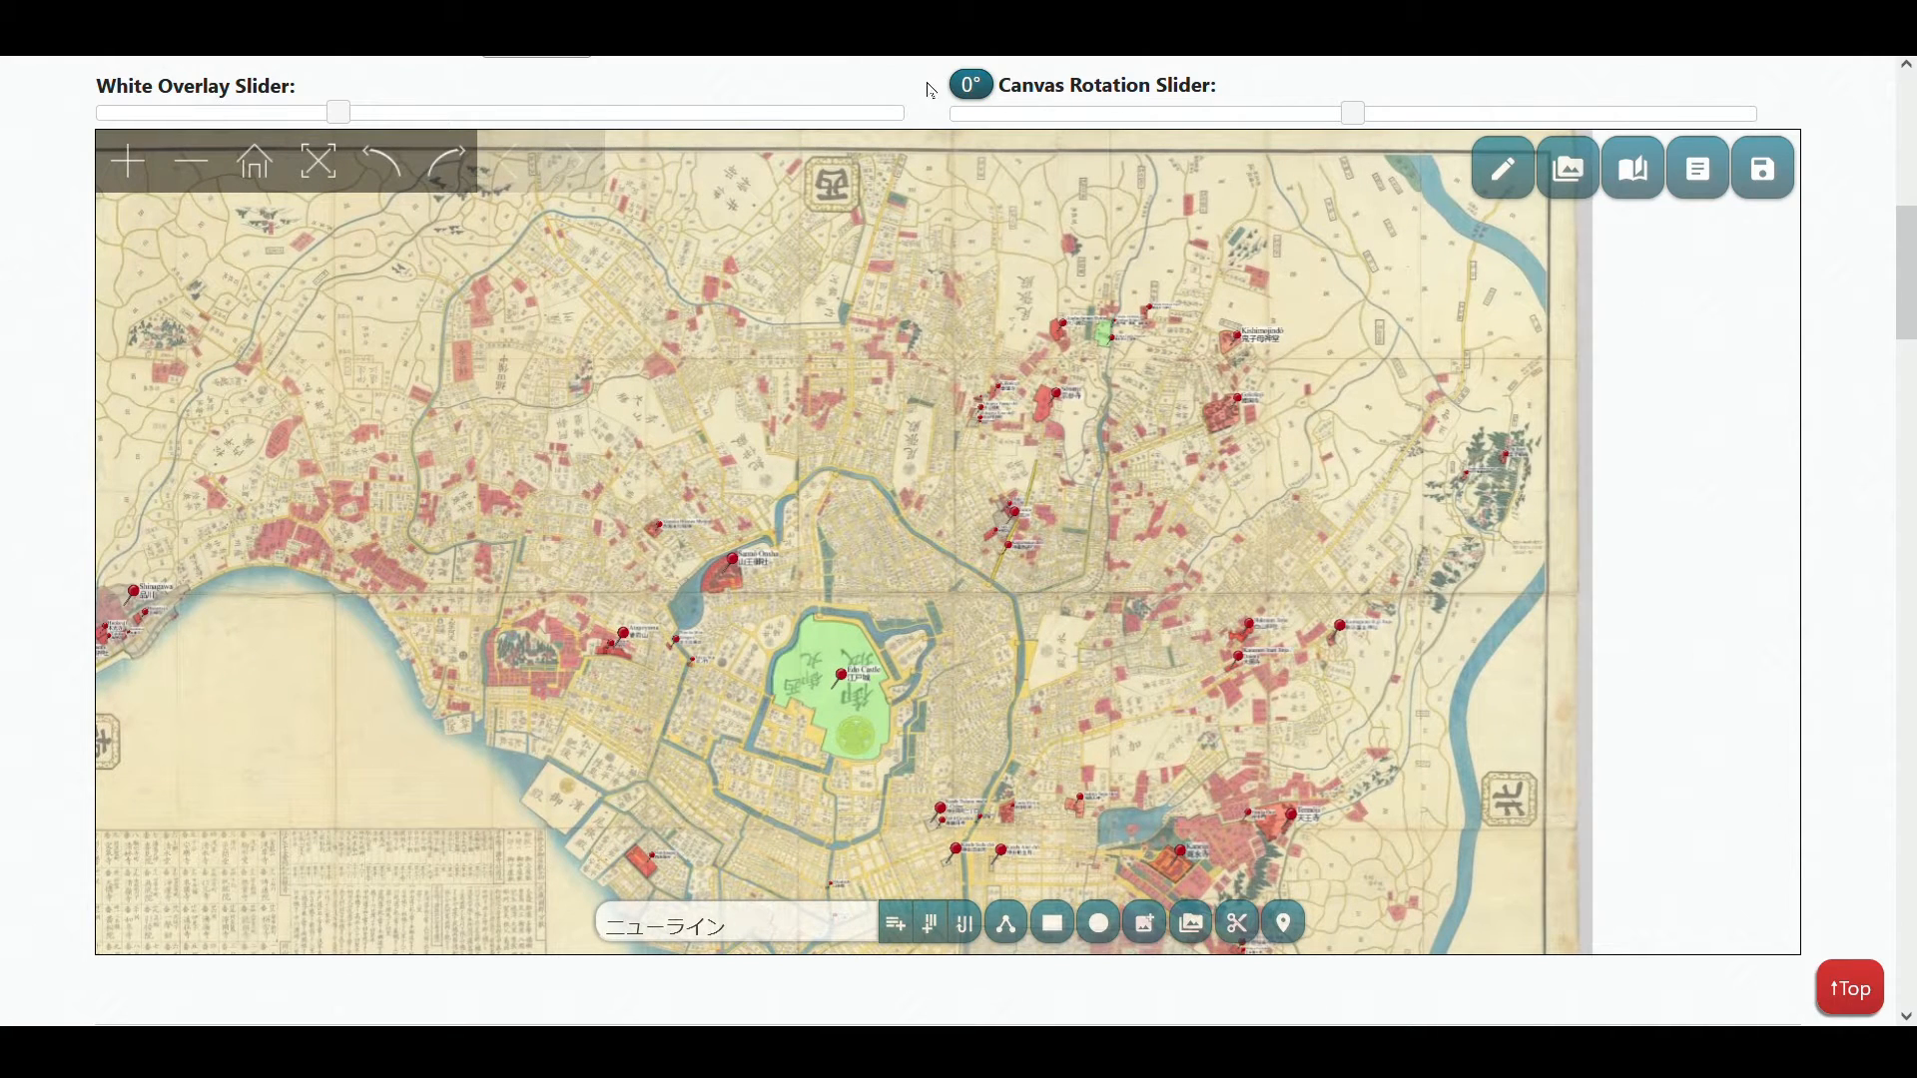
left_click_drag(948, 190, 787, 209)
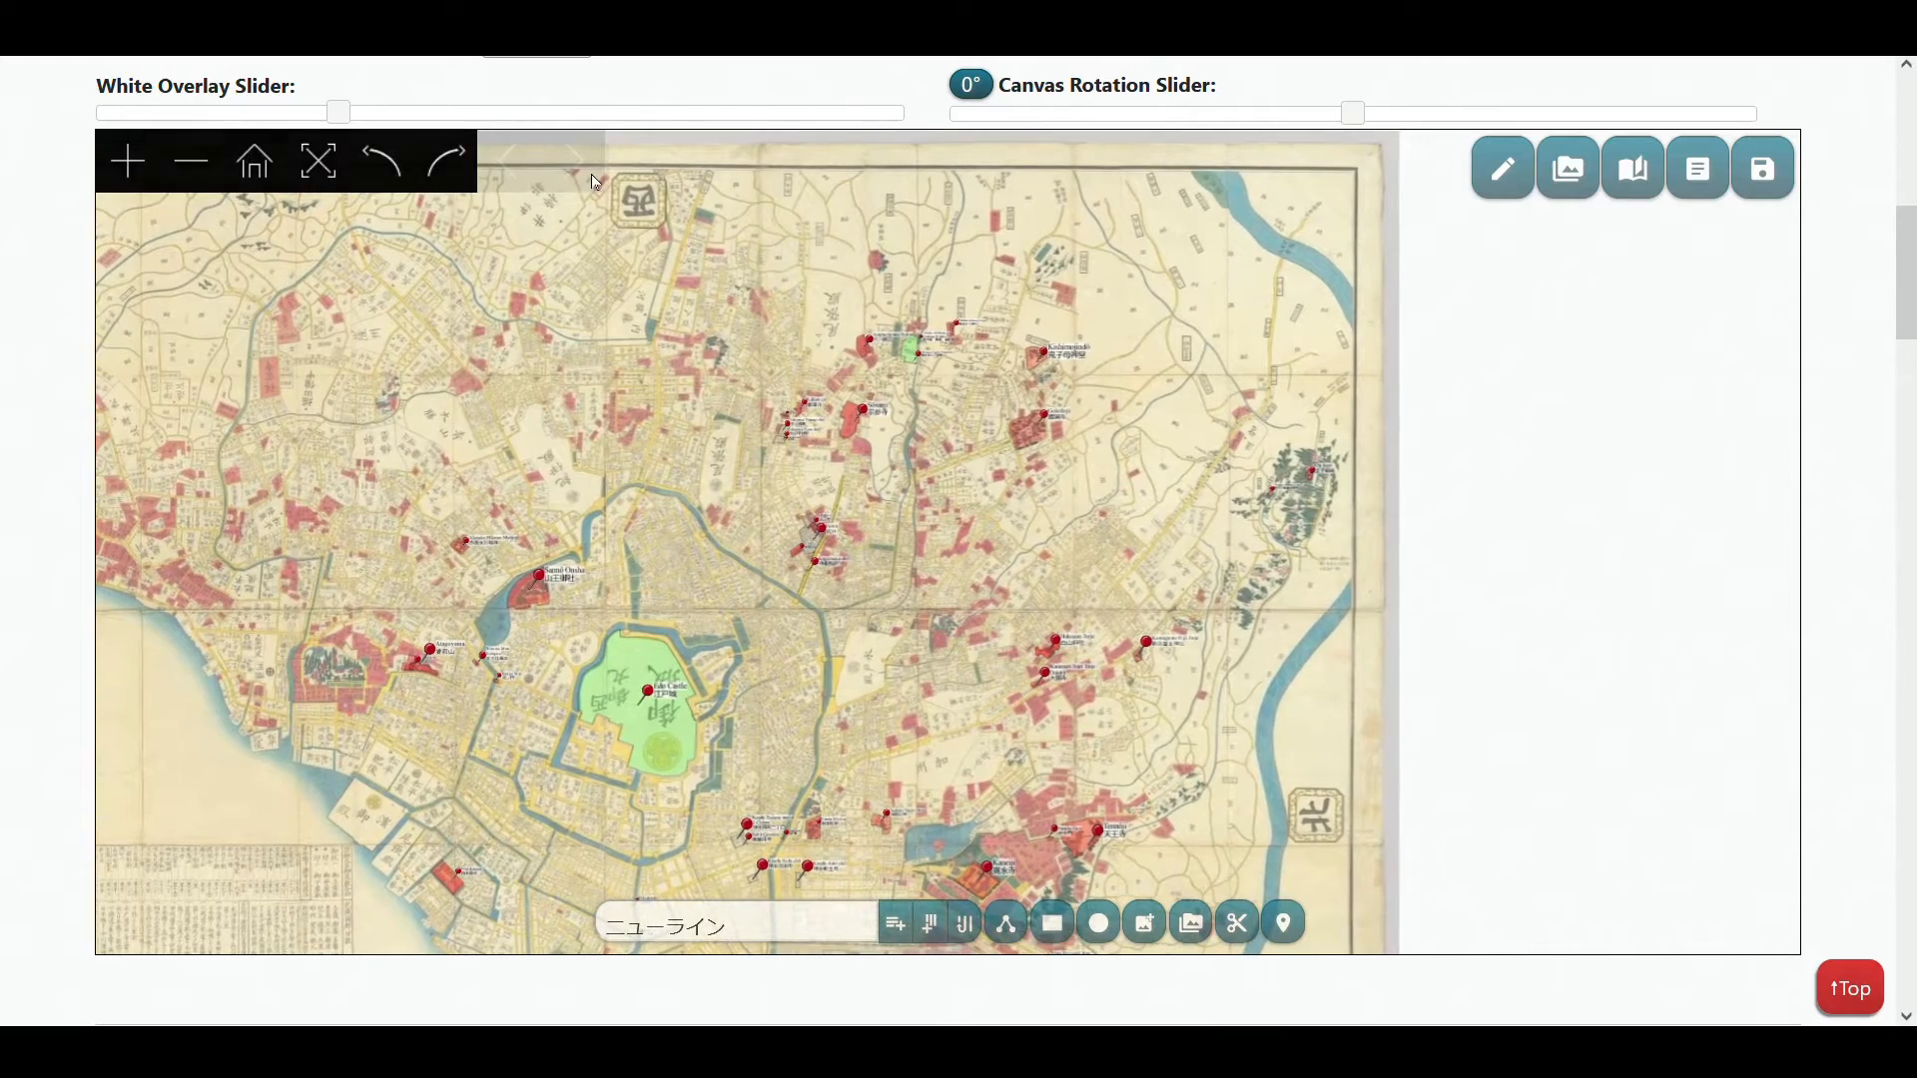
left_click_drag(619, 547, 745, 466)
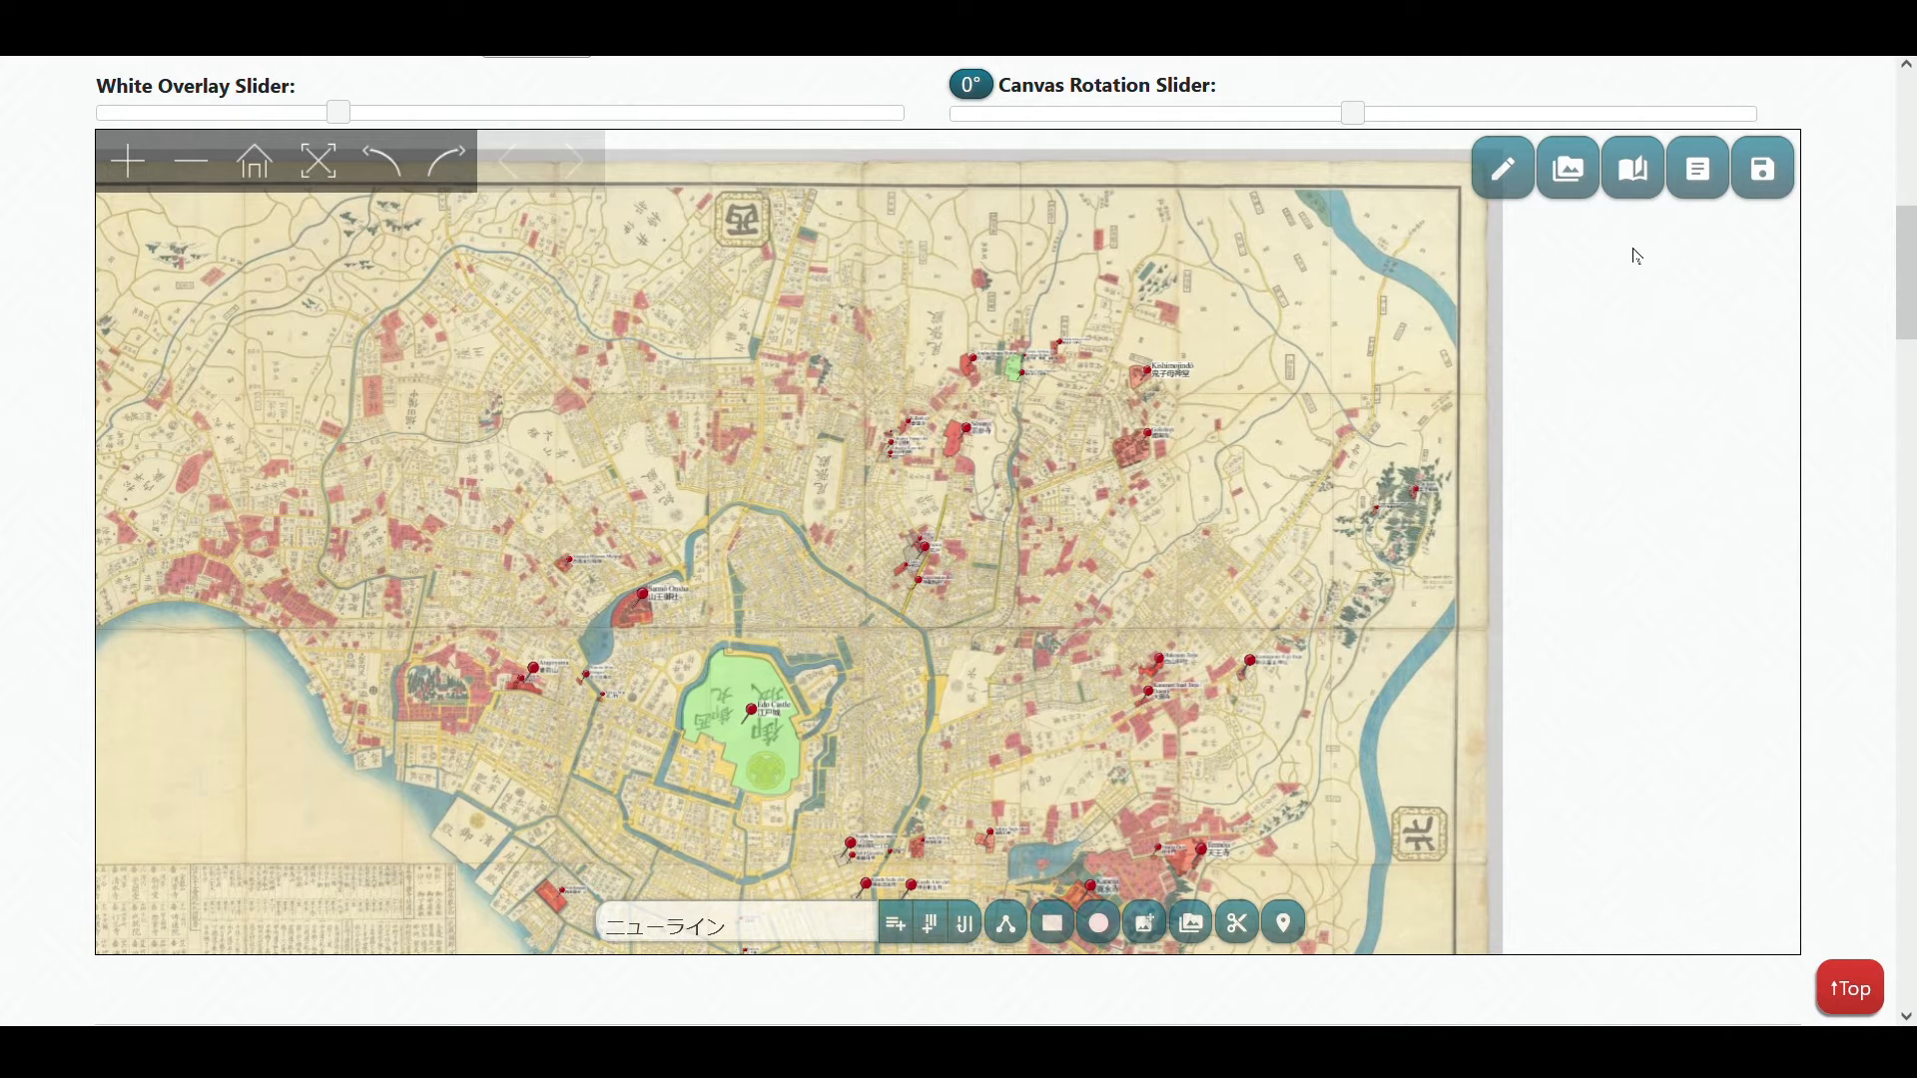
left_click_drag(852, 334, 867, 296)
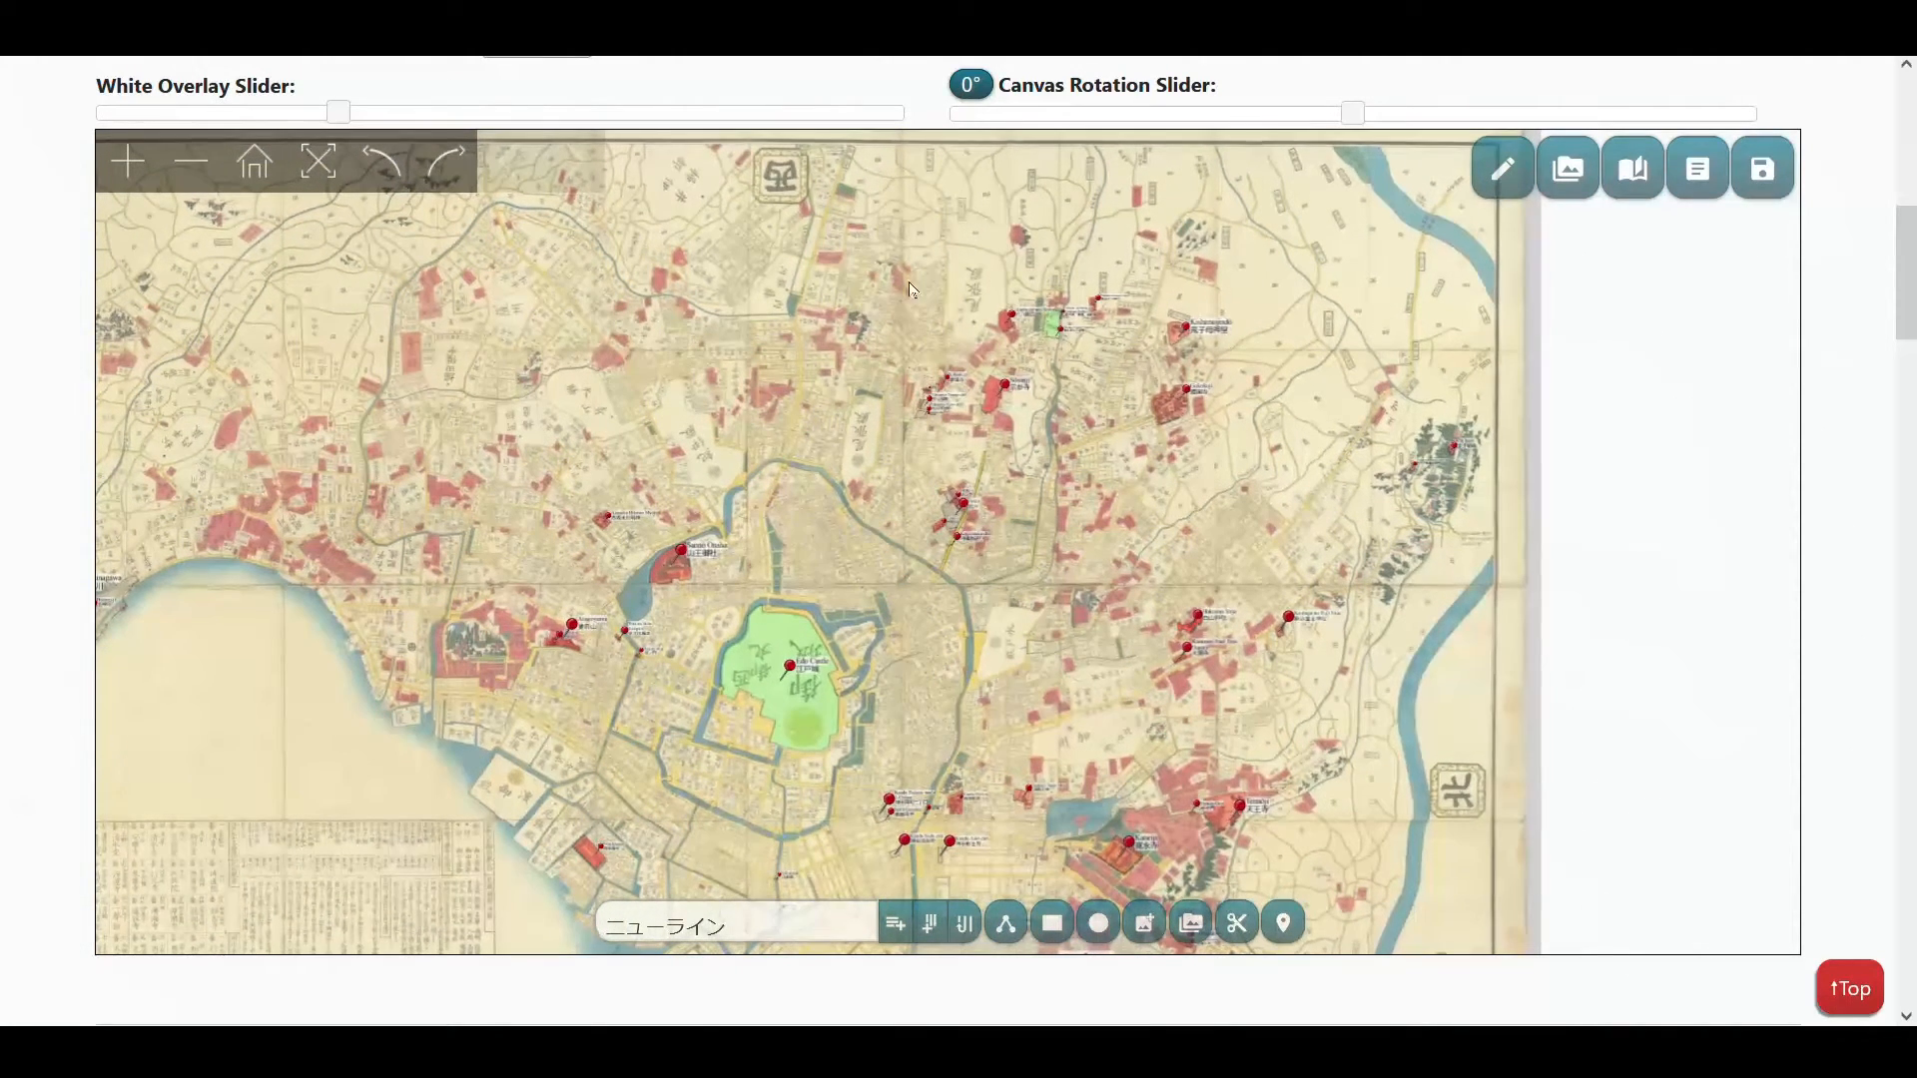
Step: Reload the editor page to clear the loaded map, and go to the example IIIF document links
scroll(1343, 81, "up", 2)
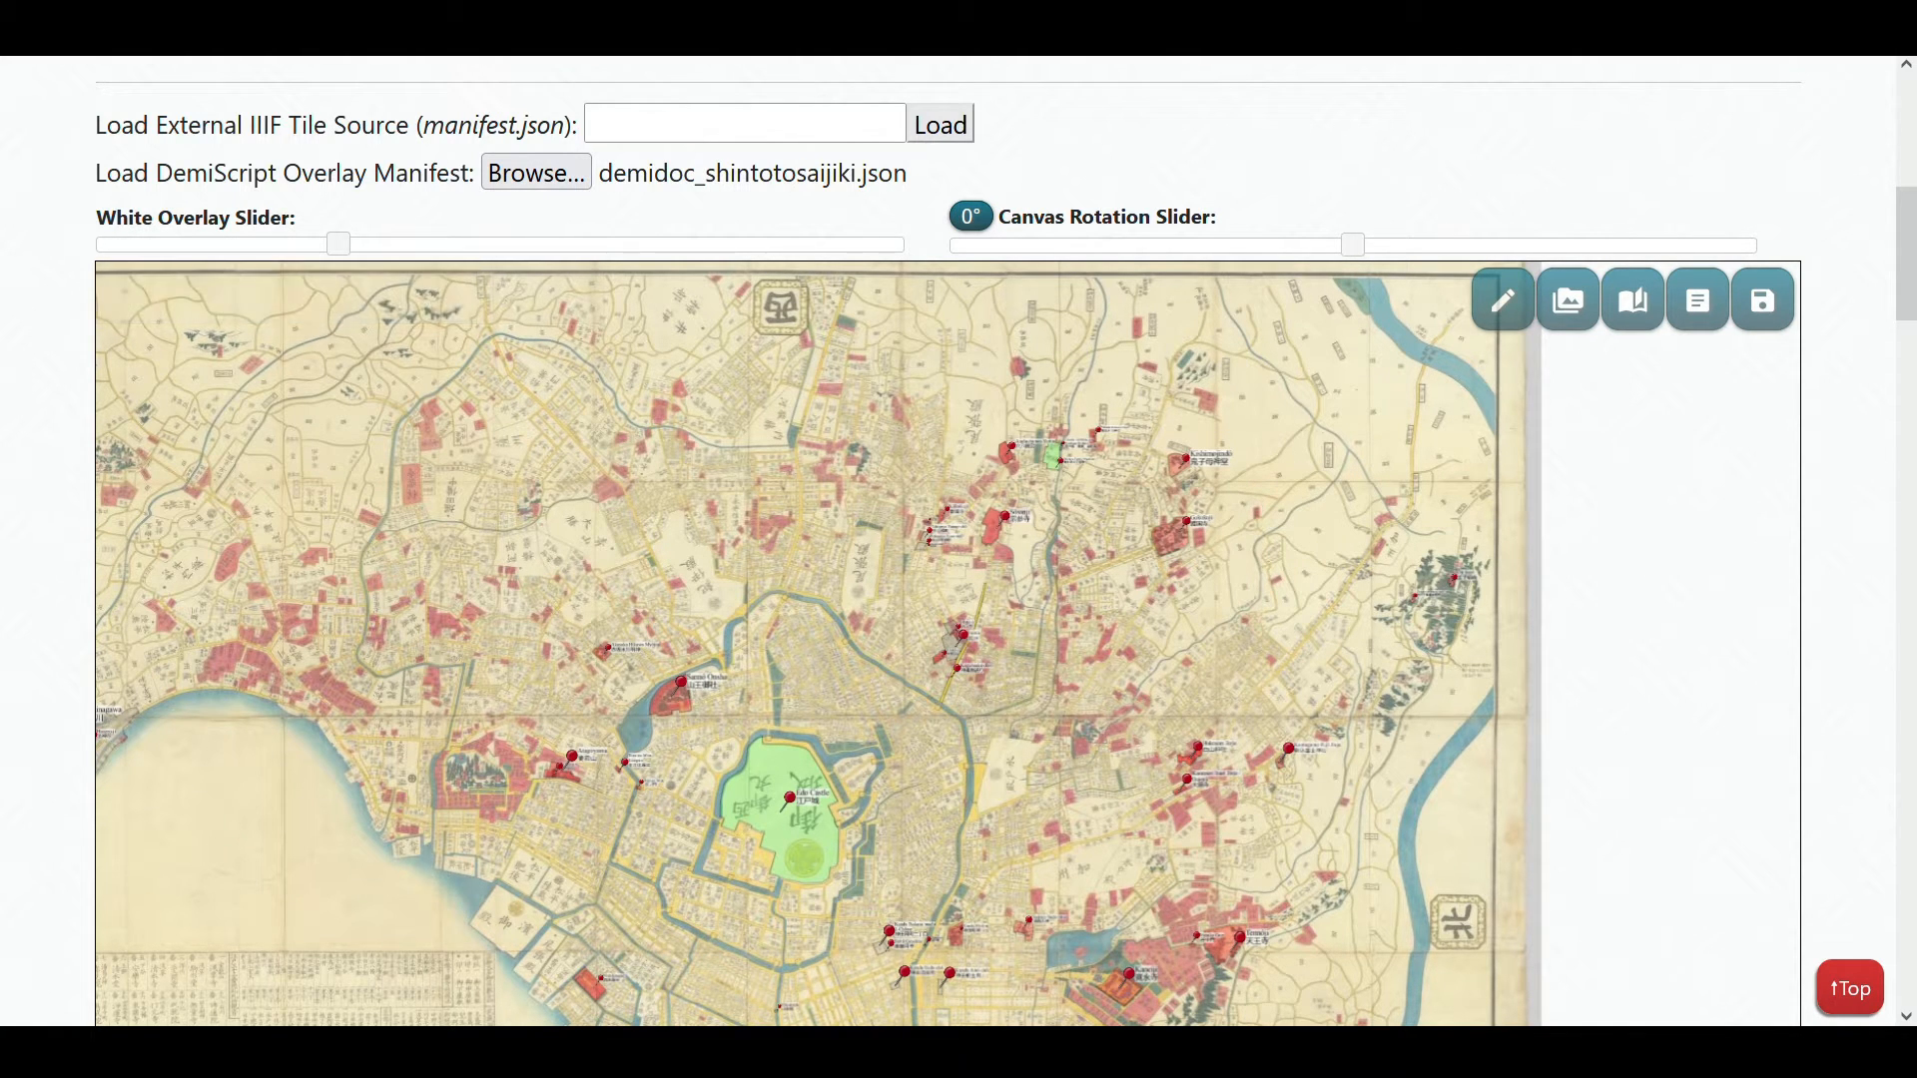
key("F5")
scroll(1159, 150, "up", 2)
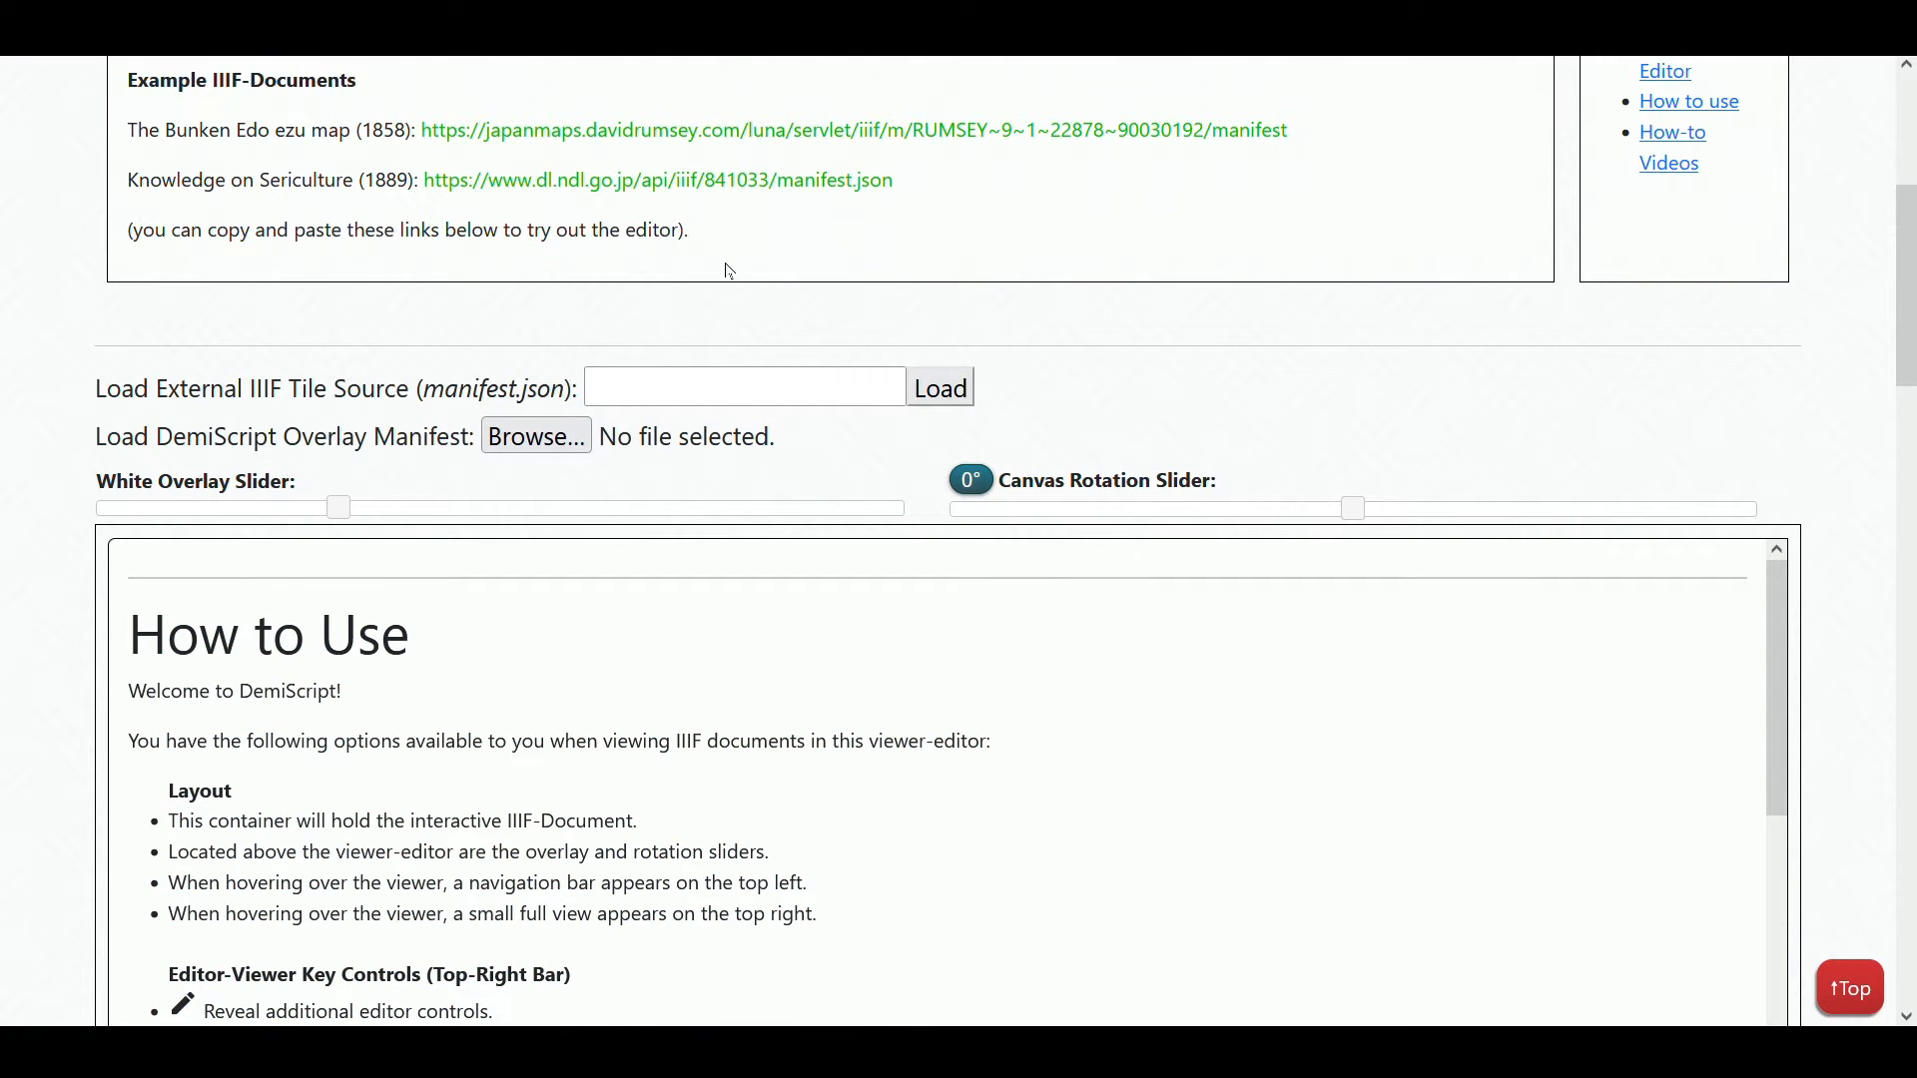
left_click_drag(431, 181, 779, 181)
left_click_drag(899, 180, 424, 183)
key("ctrl+c")
left_click(717, 385)
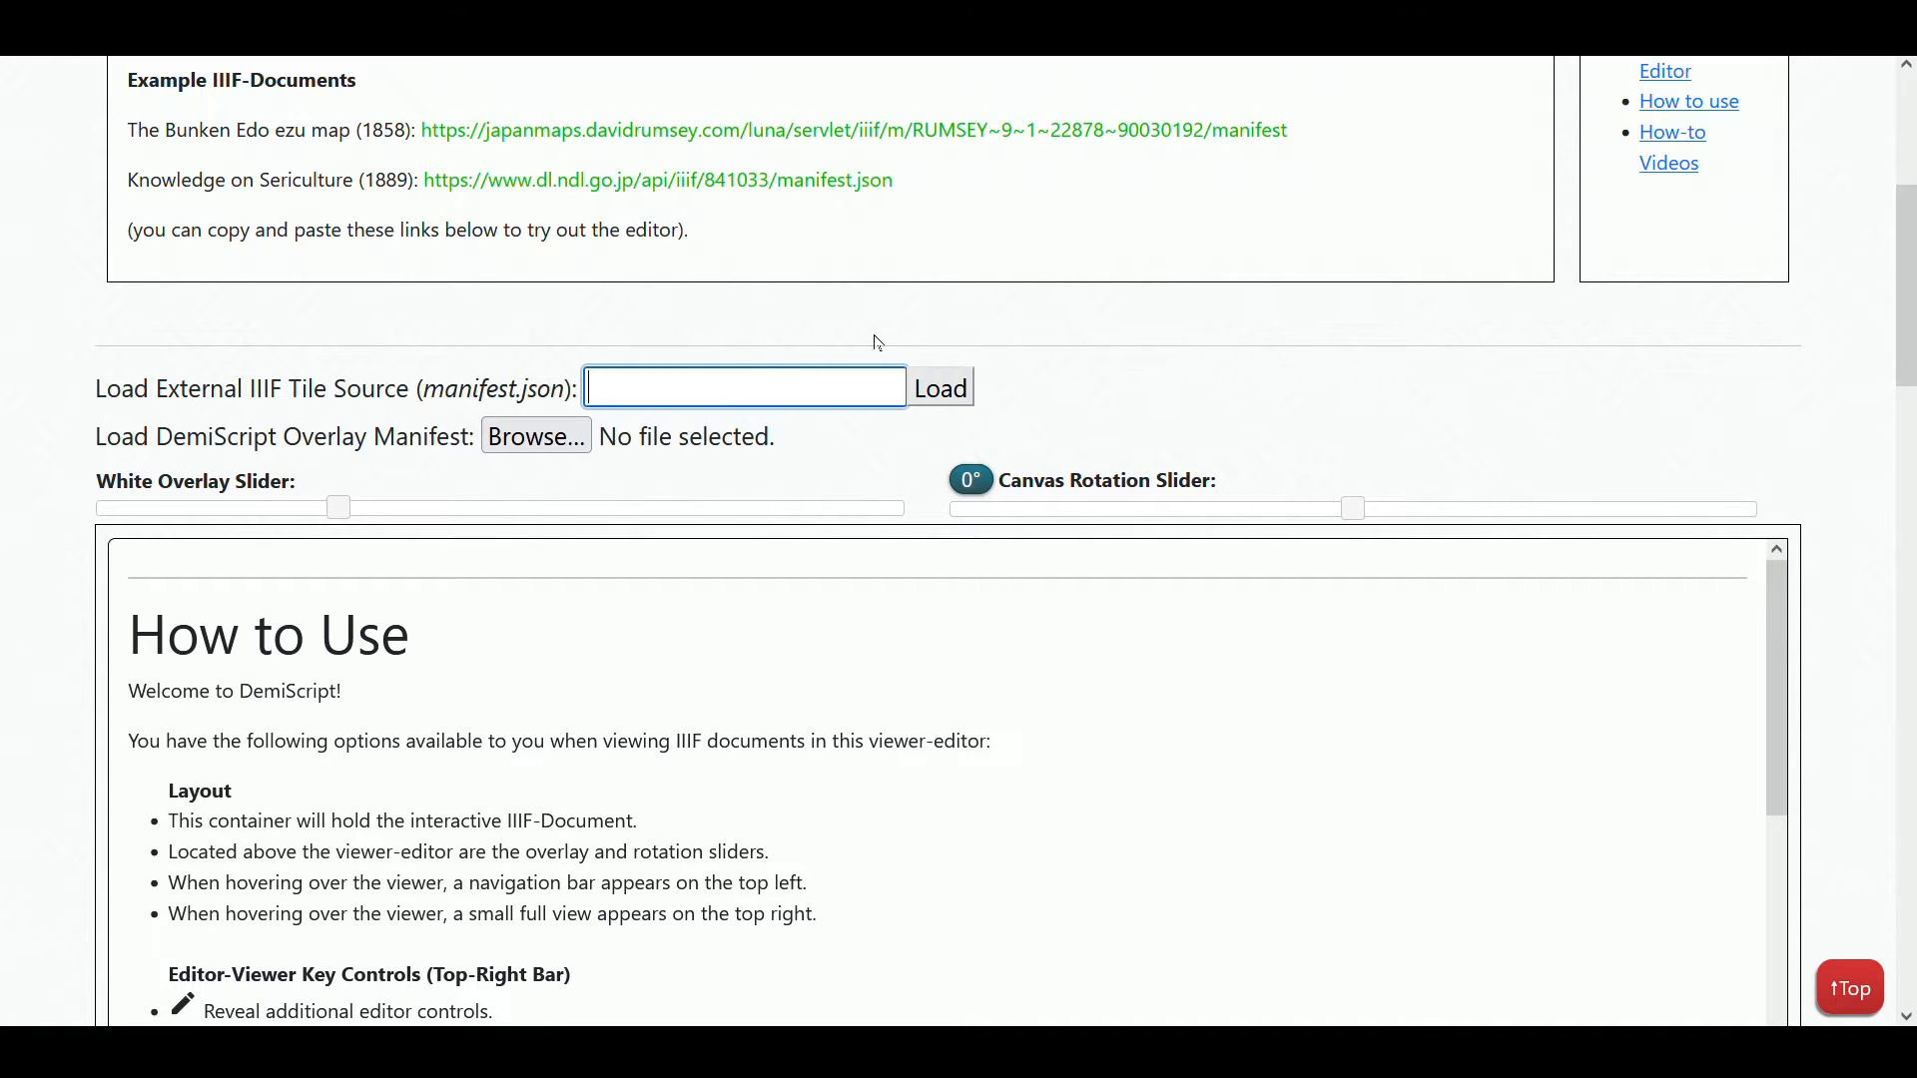
key("ctrl+v")
left_click(954, 385)
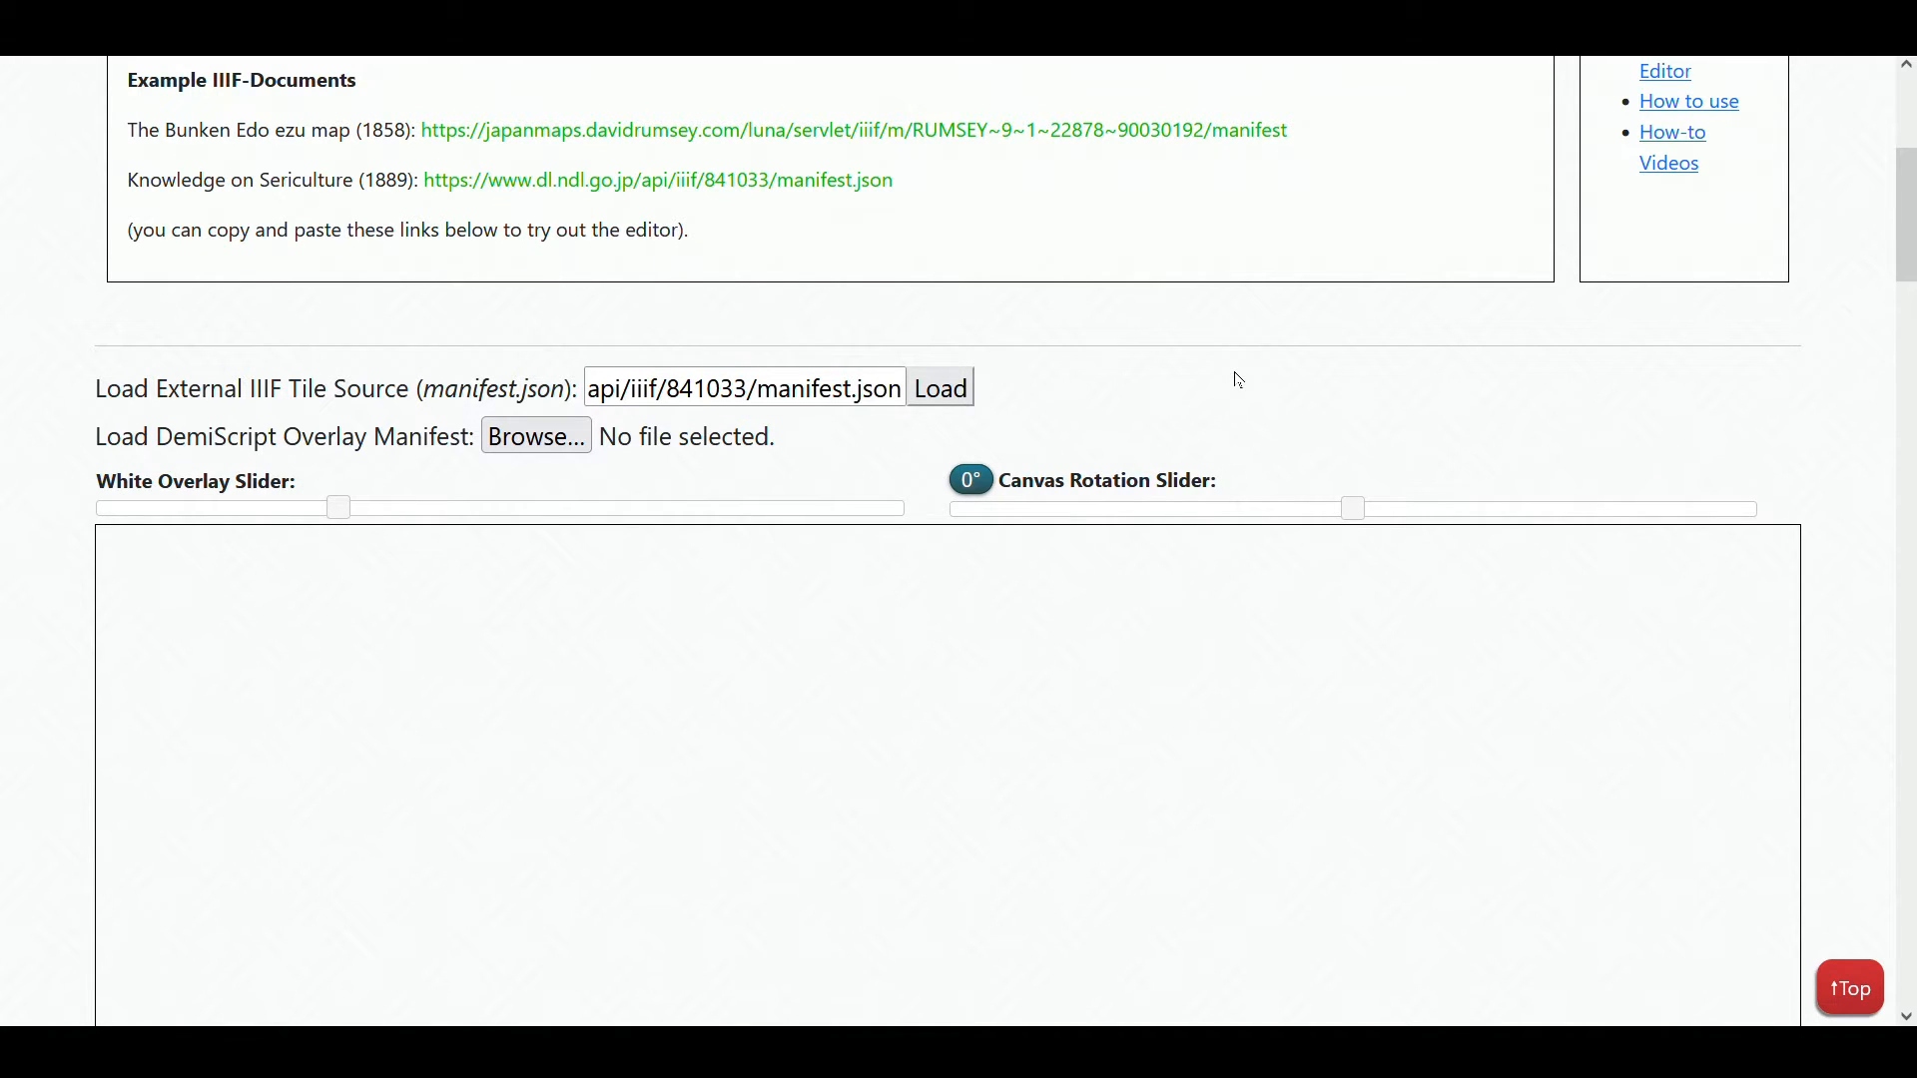
scroll(1861, 429, "down", 4)
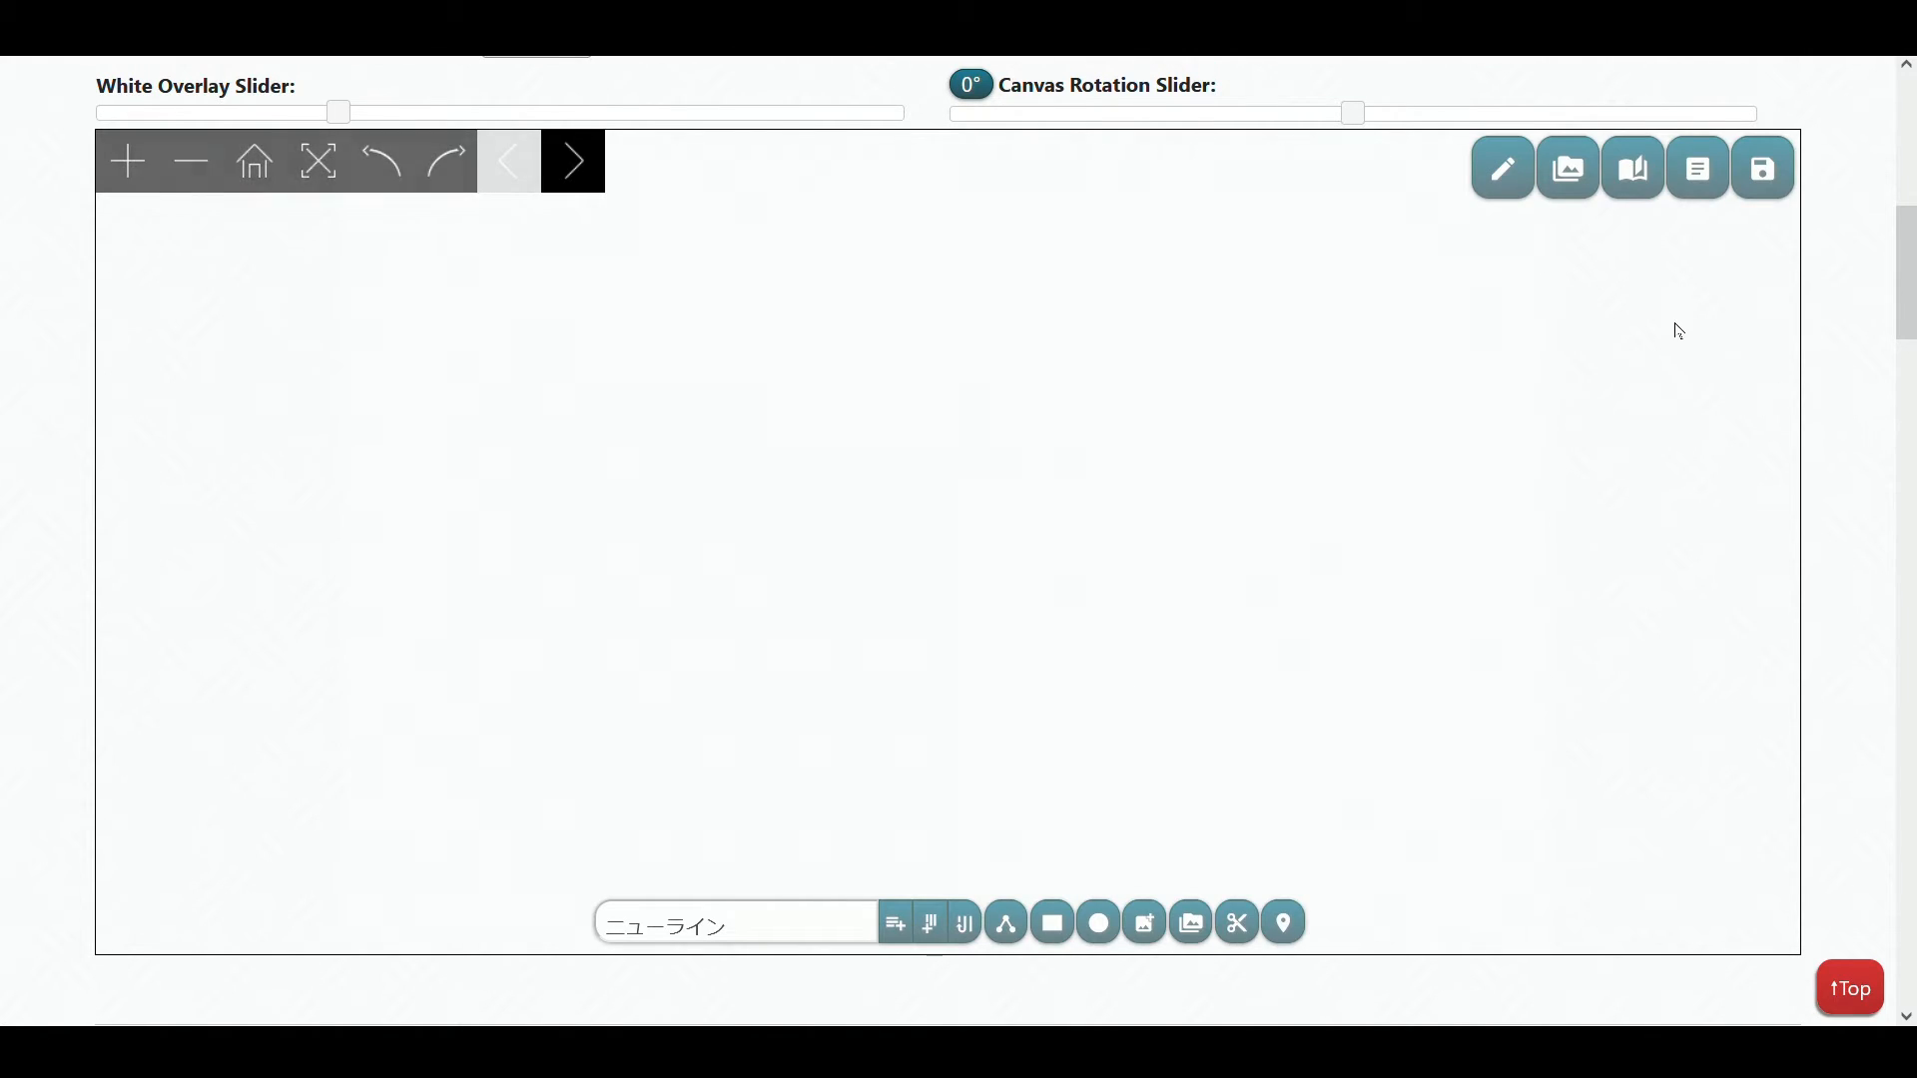
Step: Browse the thumbnails of the sericulture document's pages and open page 24
left_click(1650, 186)
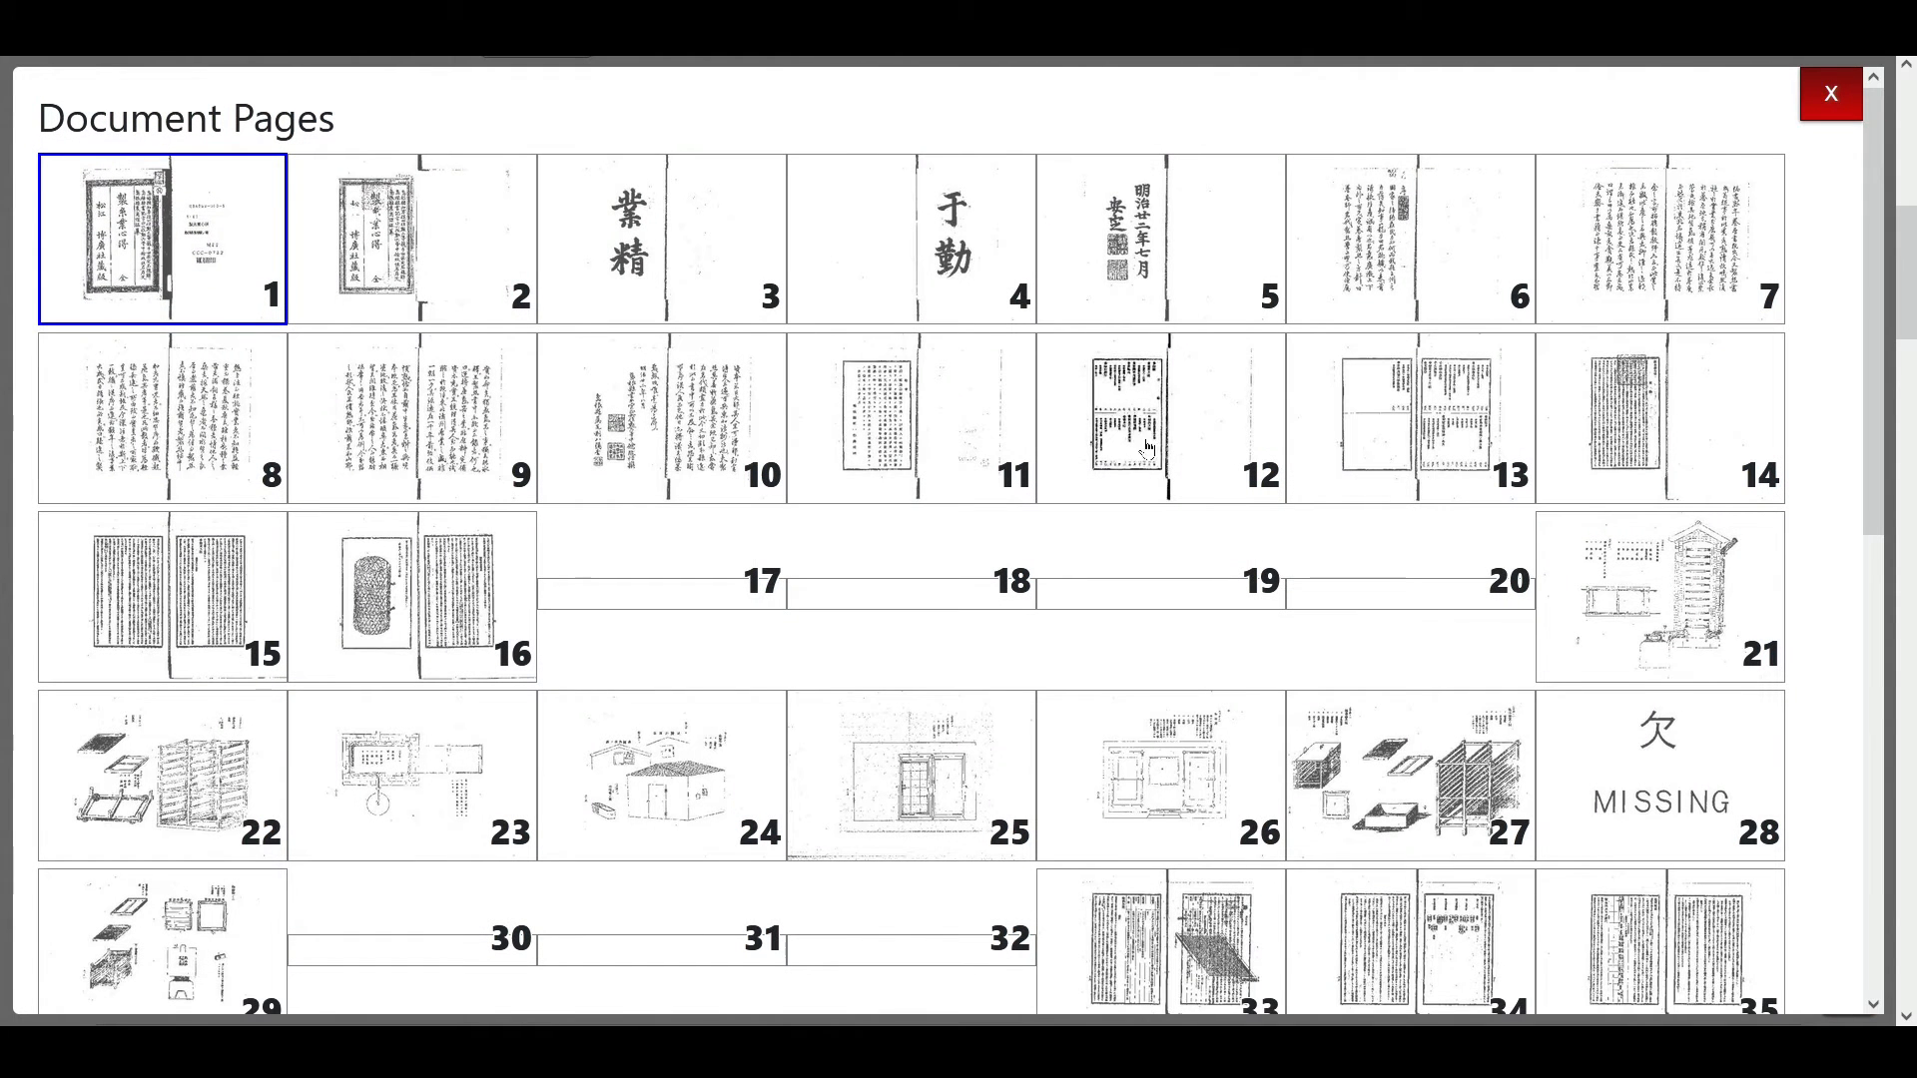
scroll(823, 399, "down", 8)
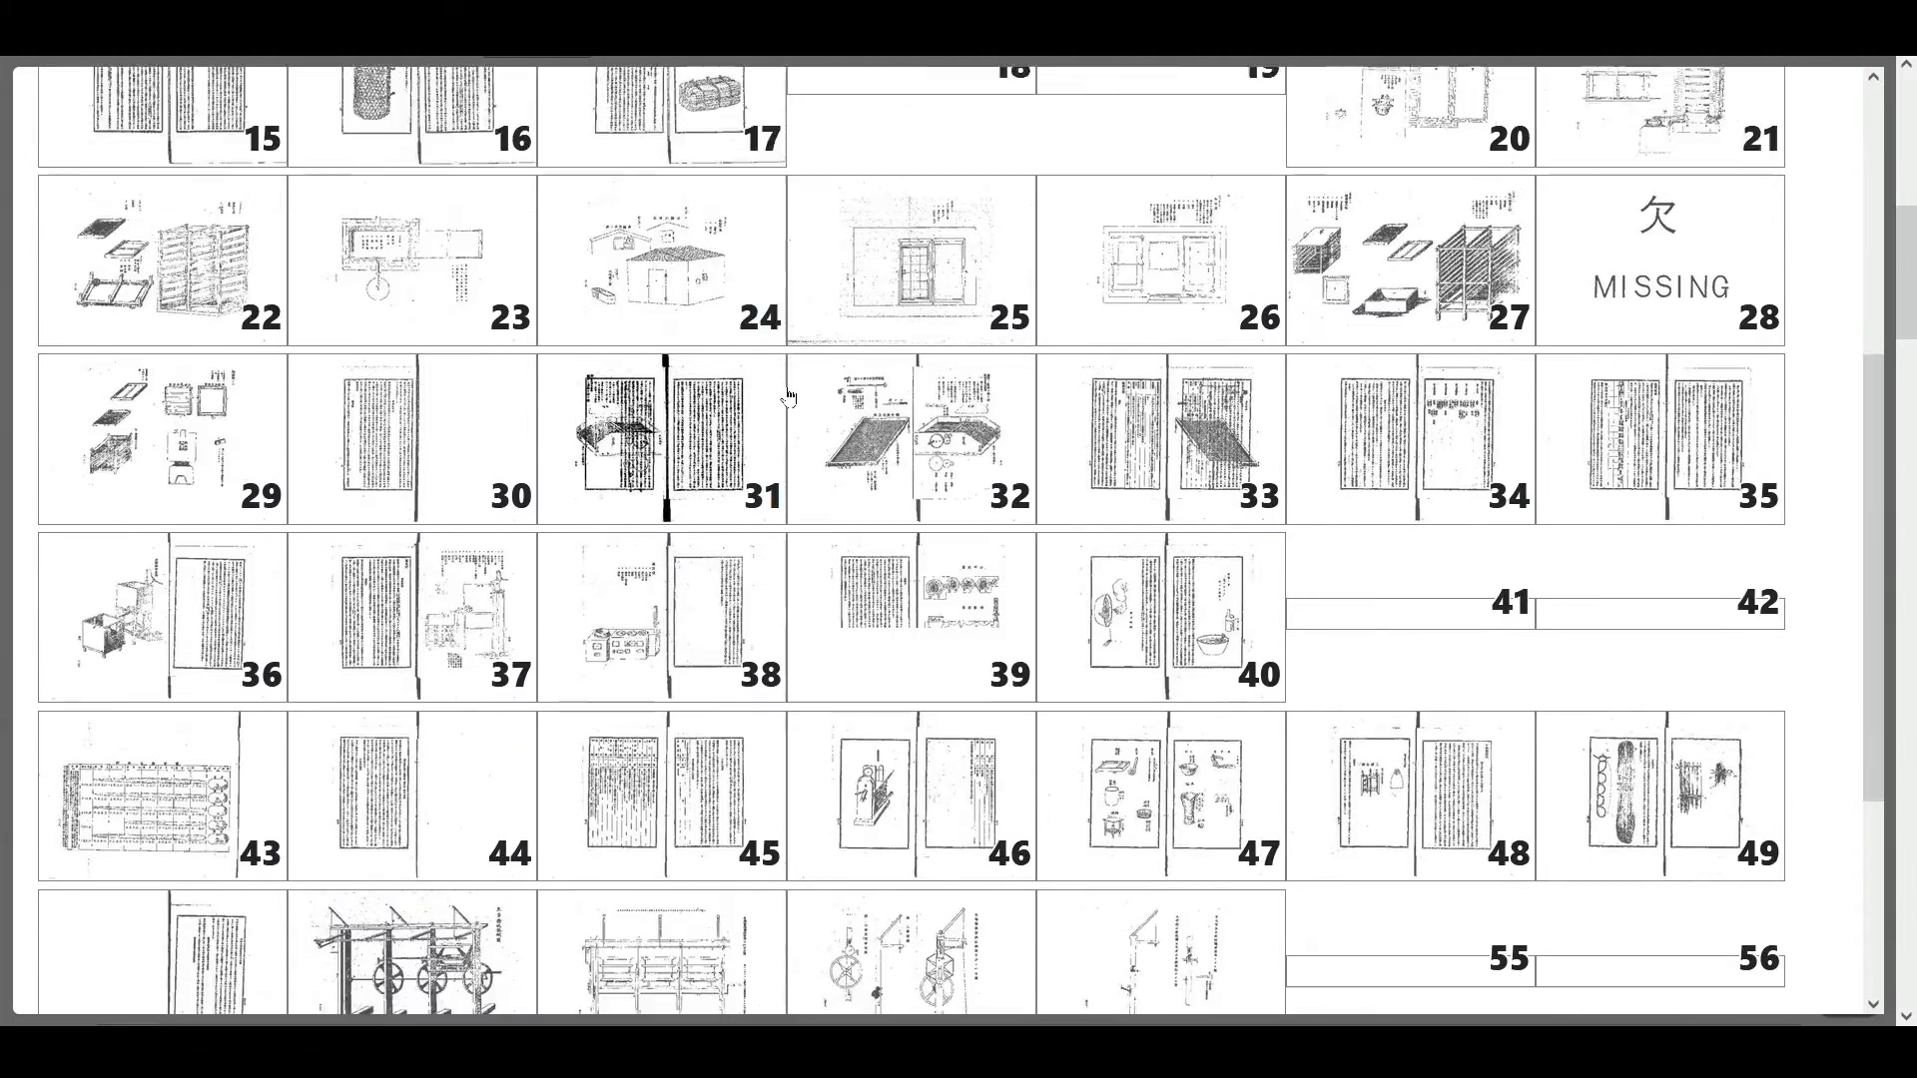
scroll(789, 397, "up", 10)
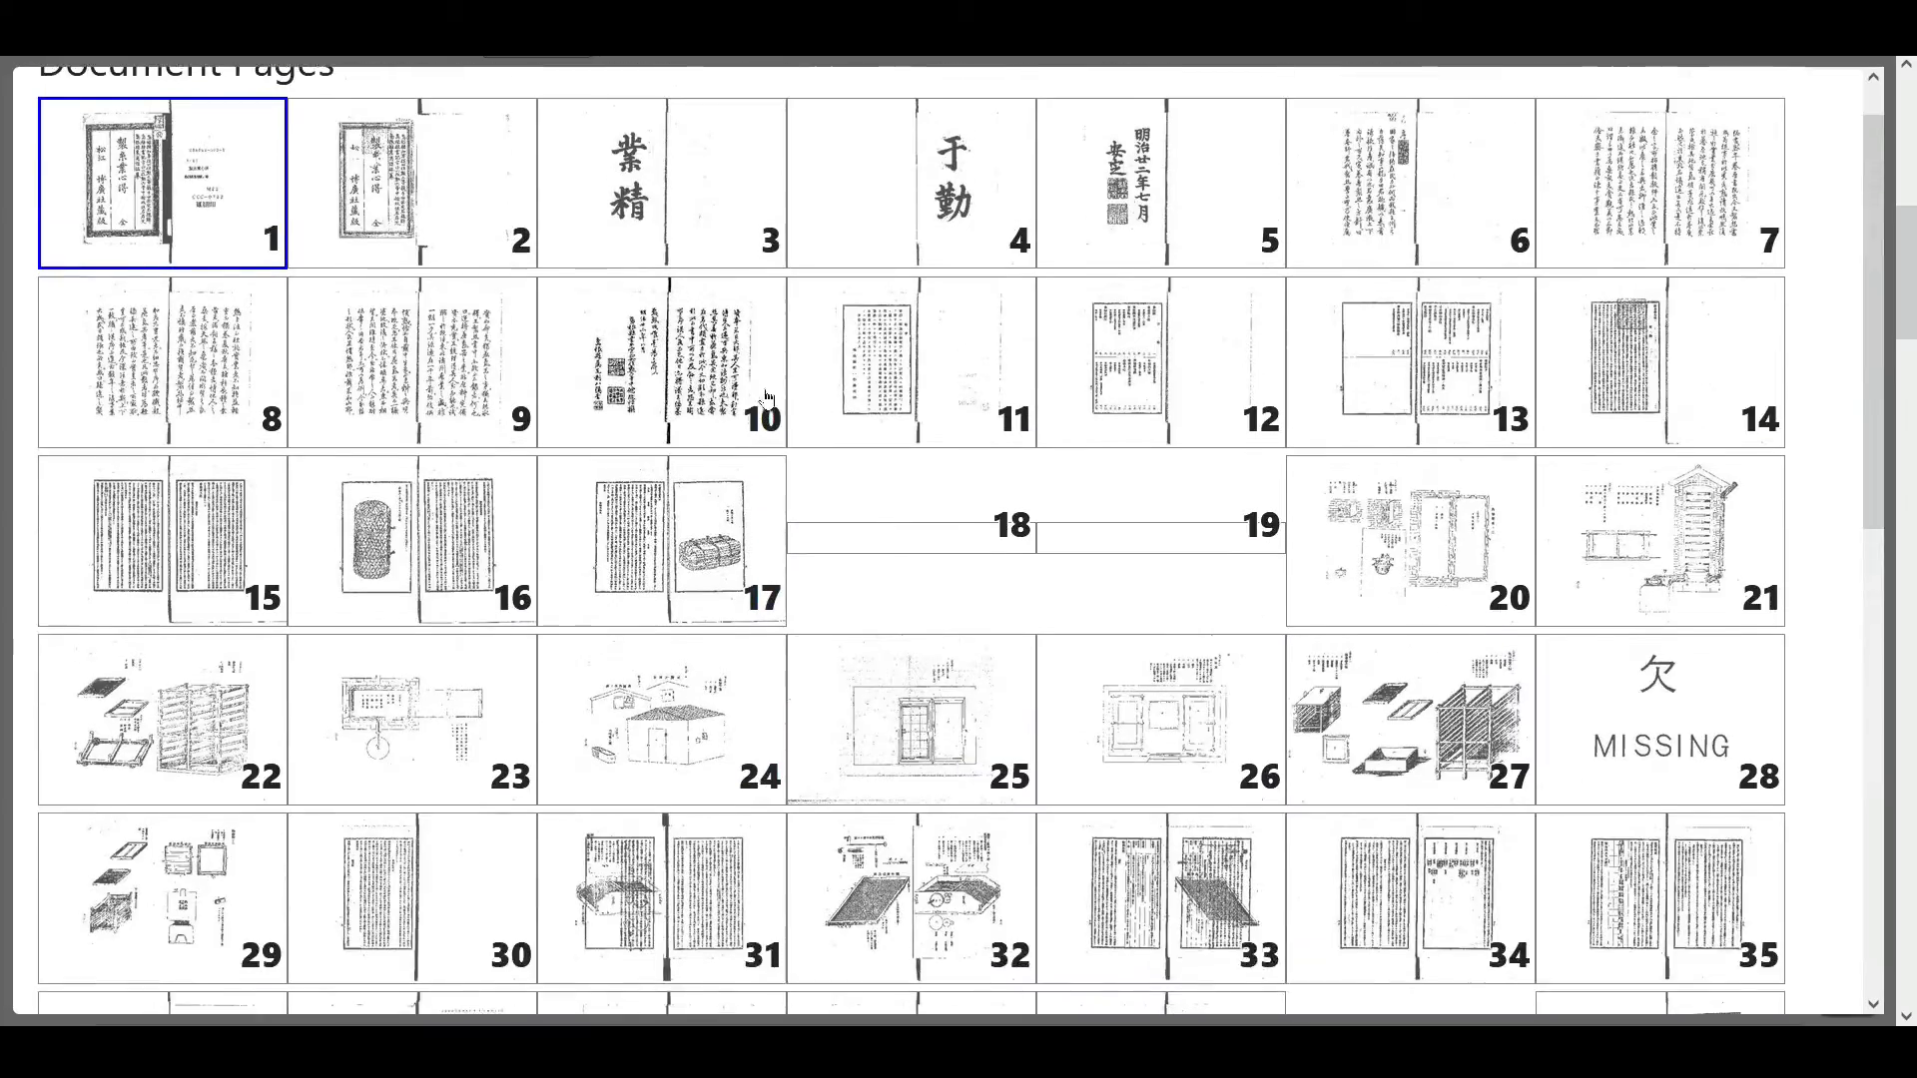
scroll(765, 413, "down", 5)
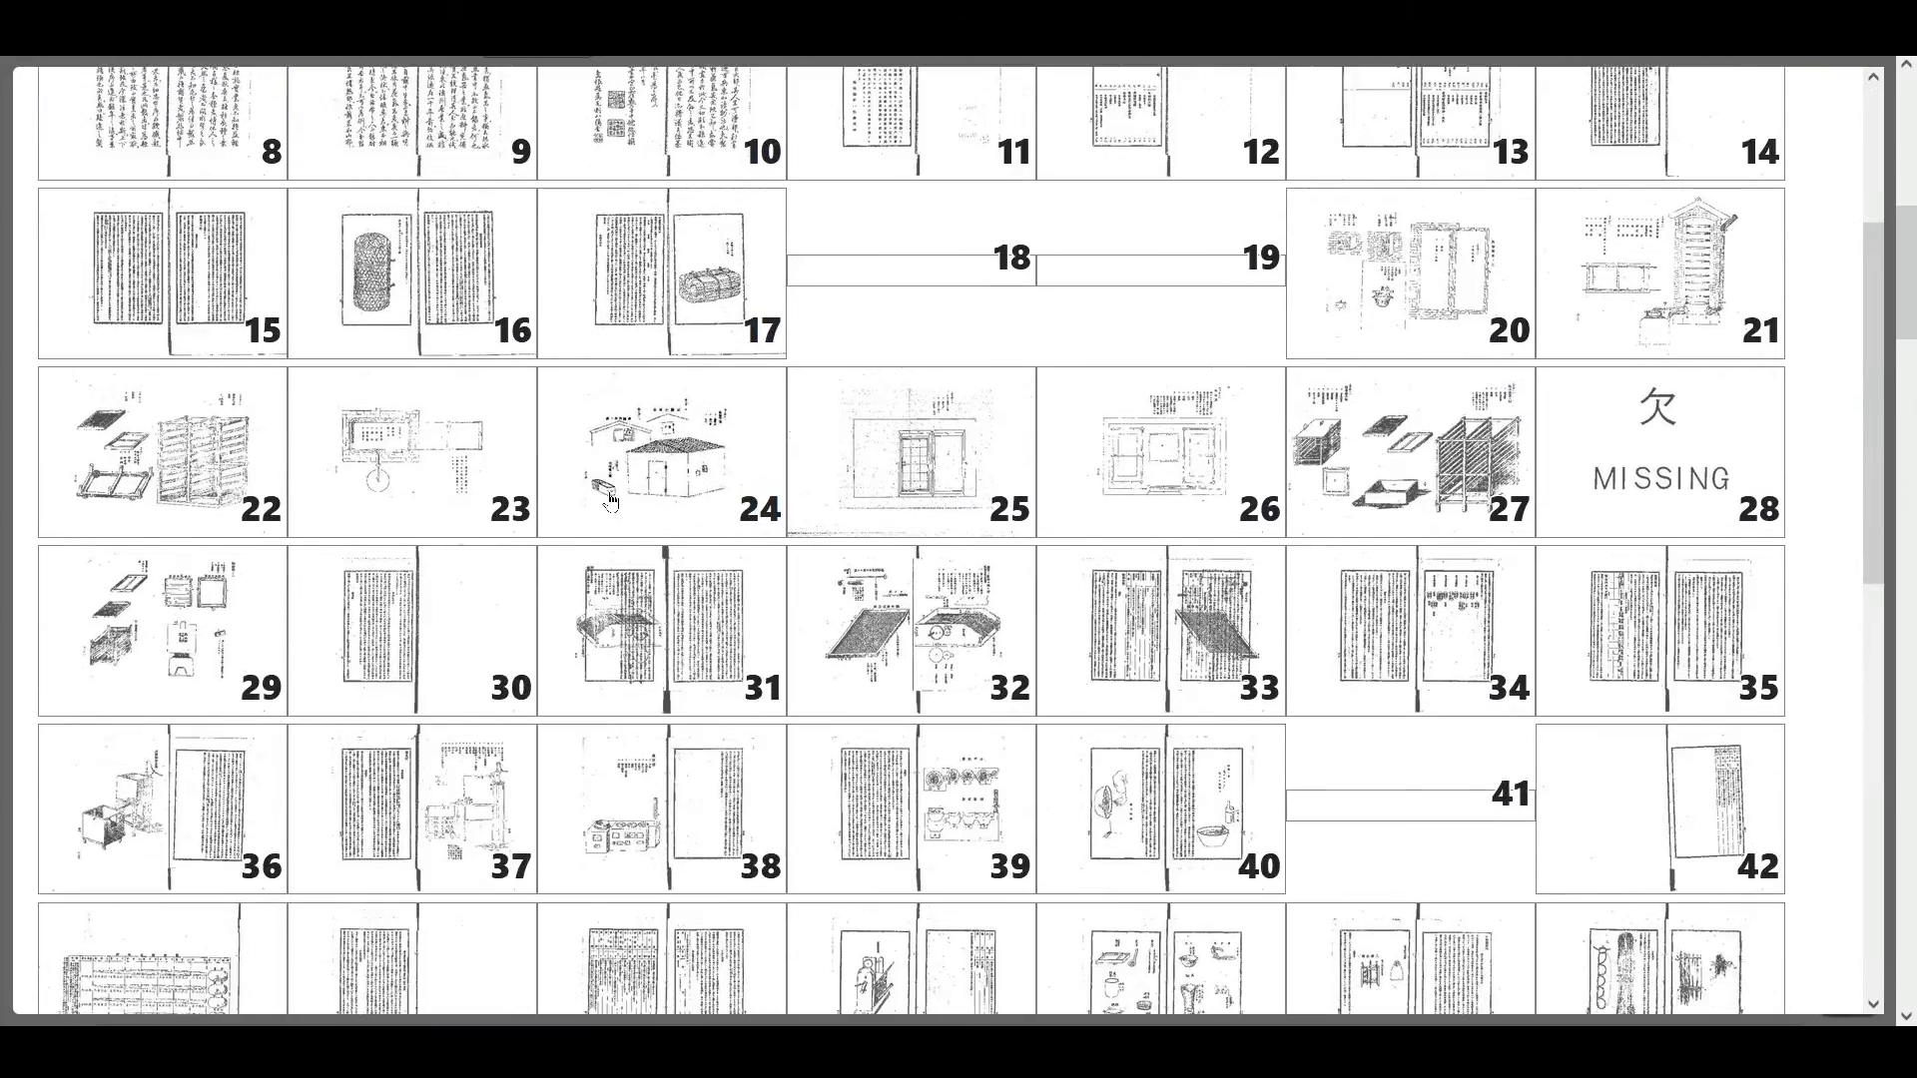
scroll(616, 496, "down", 3)
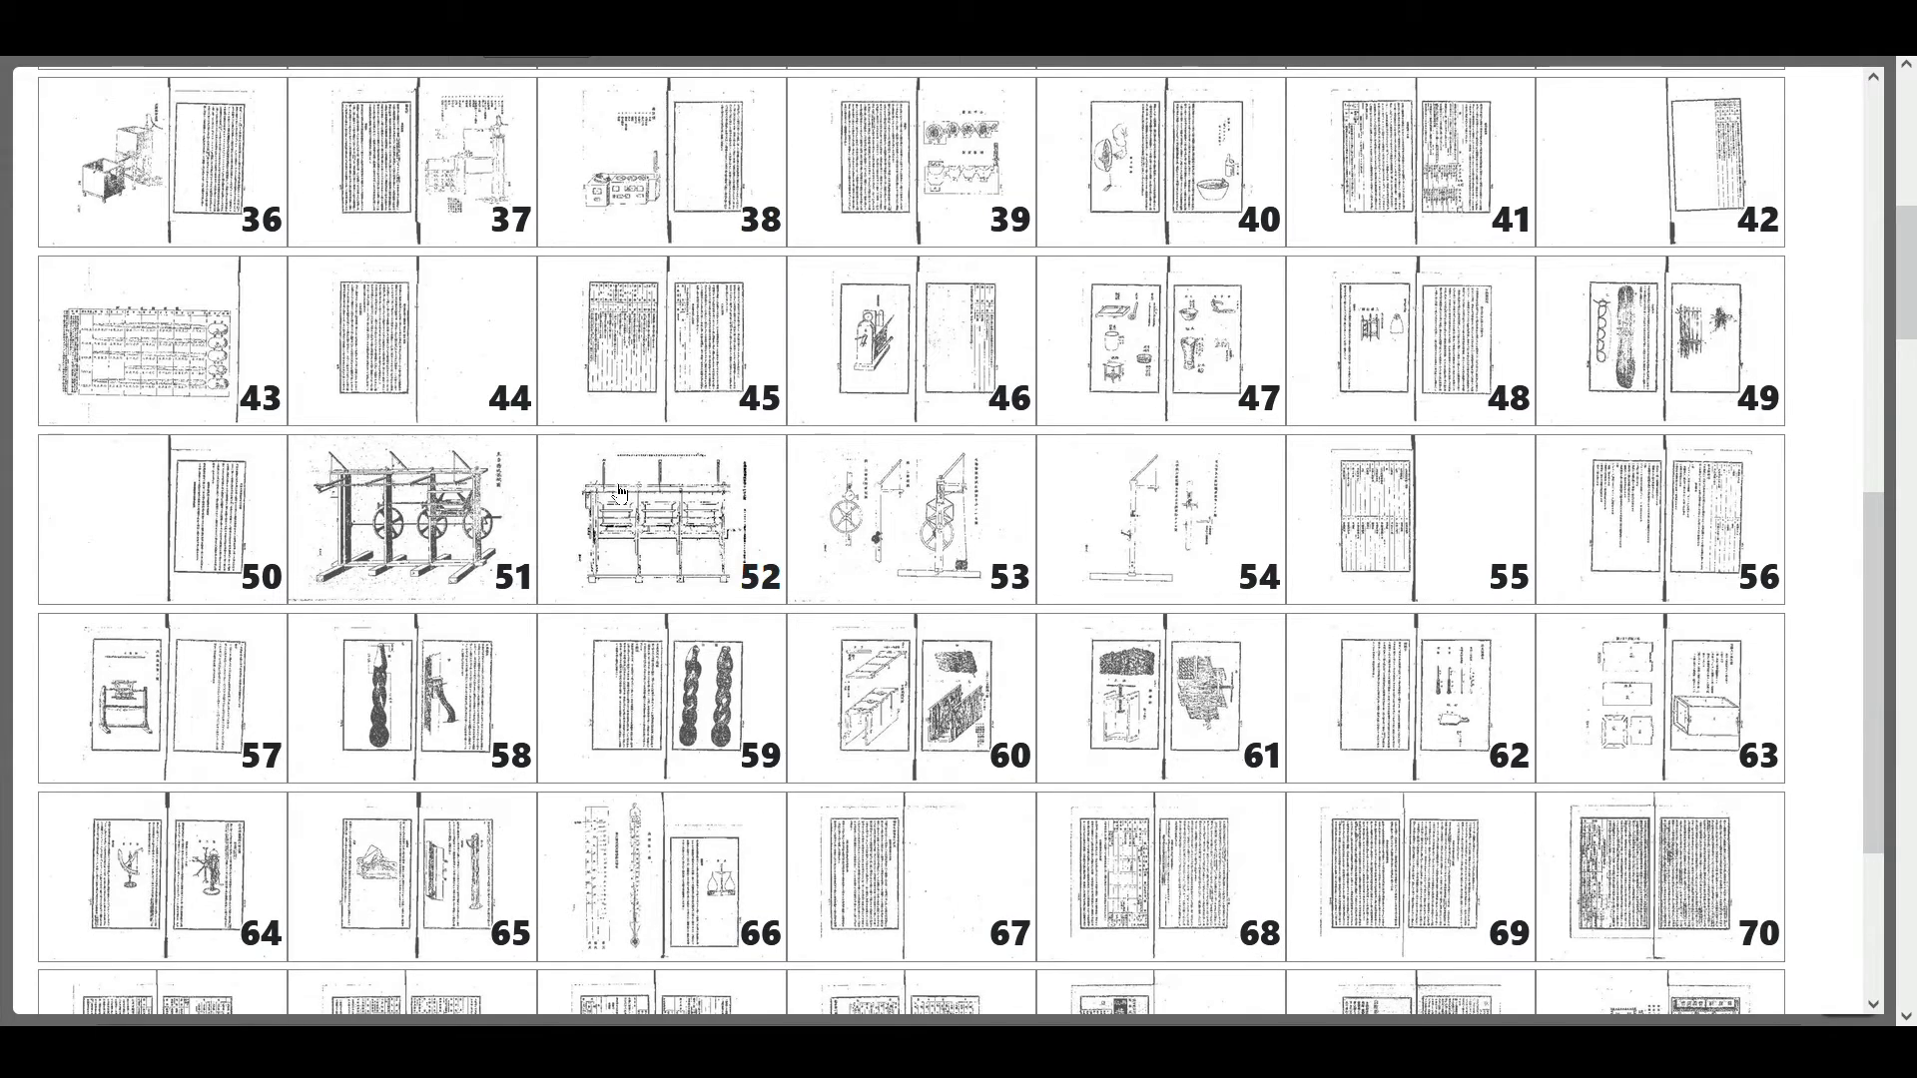
scroll(943, 564, "up", 1)
scroll(944, 564, "up", 7)
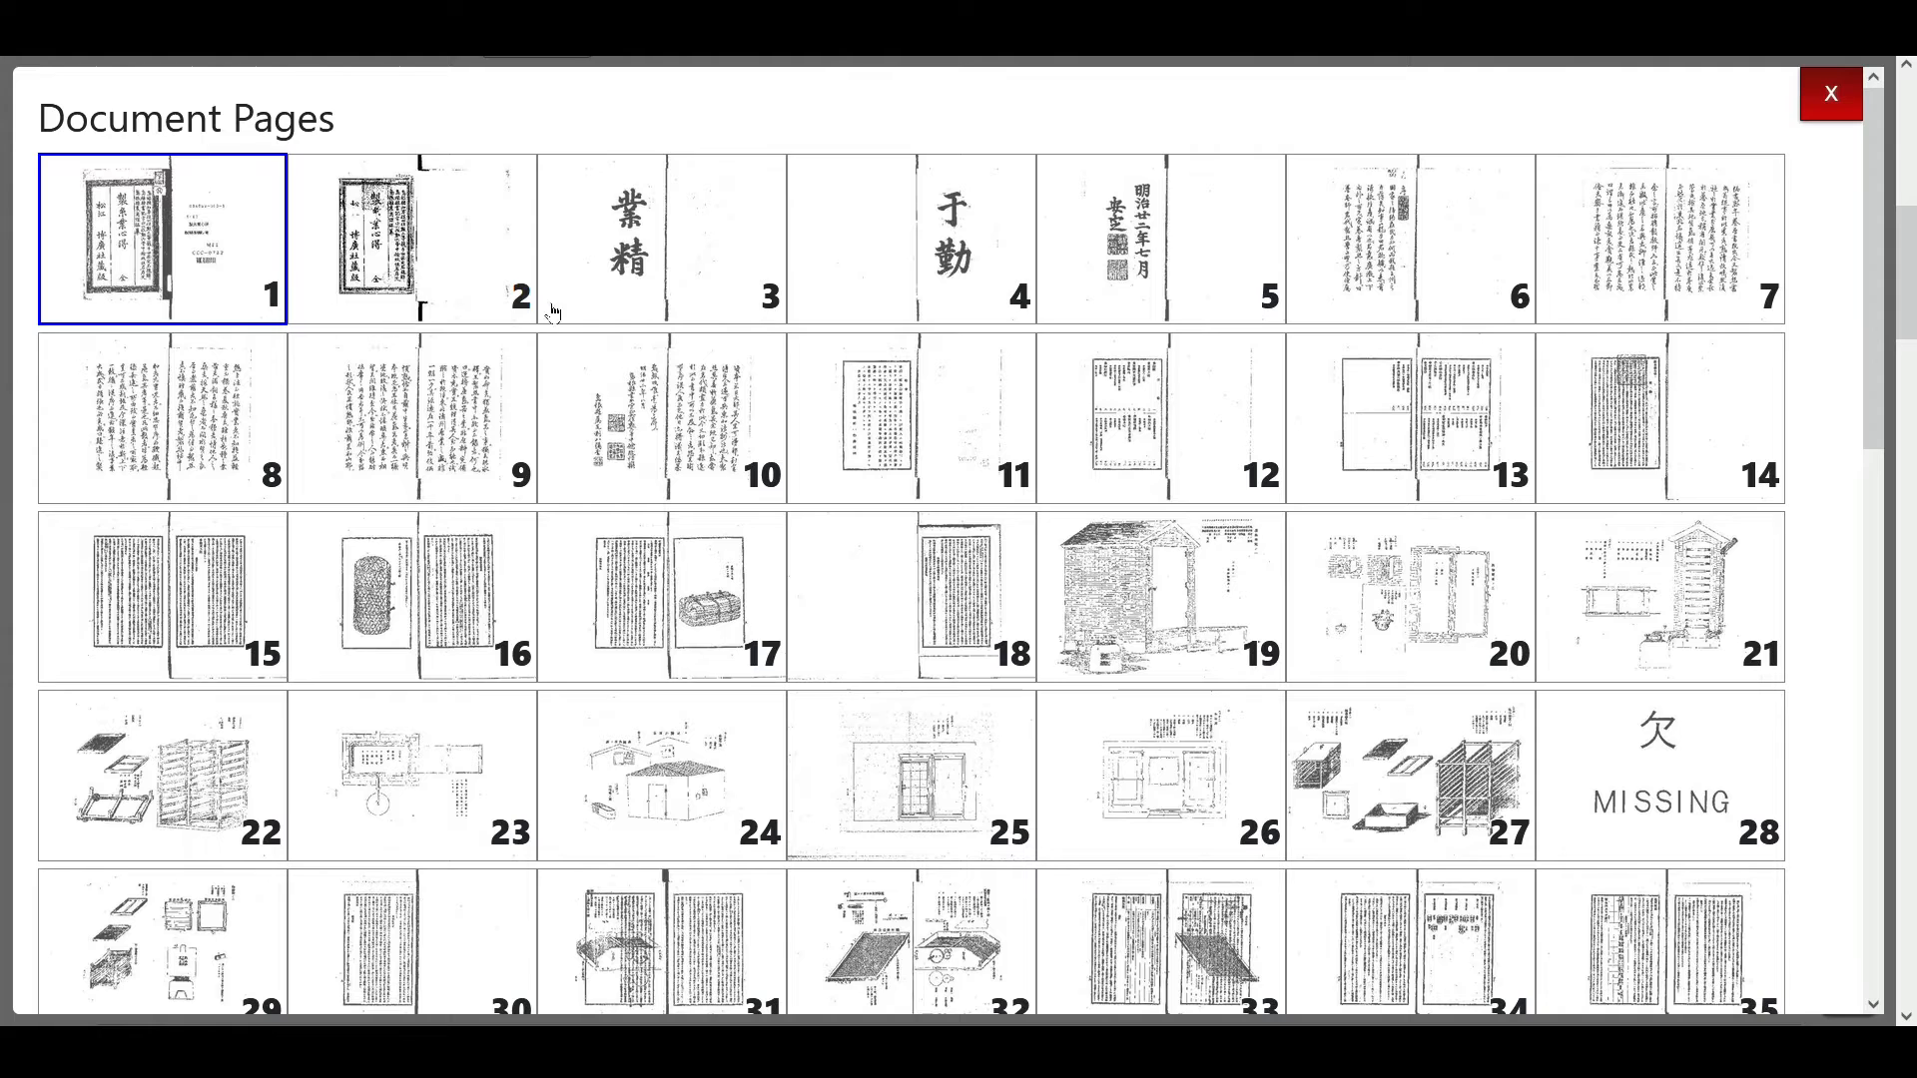
scroll(1340, 427, "down", 2)
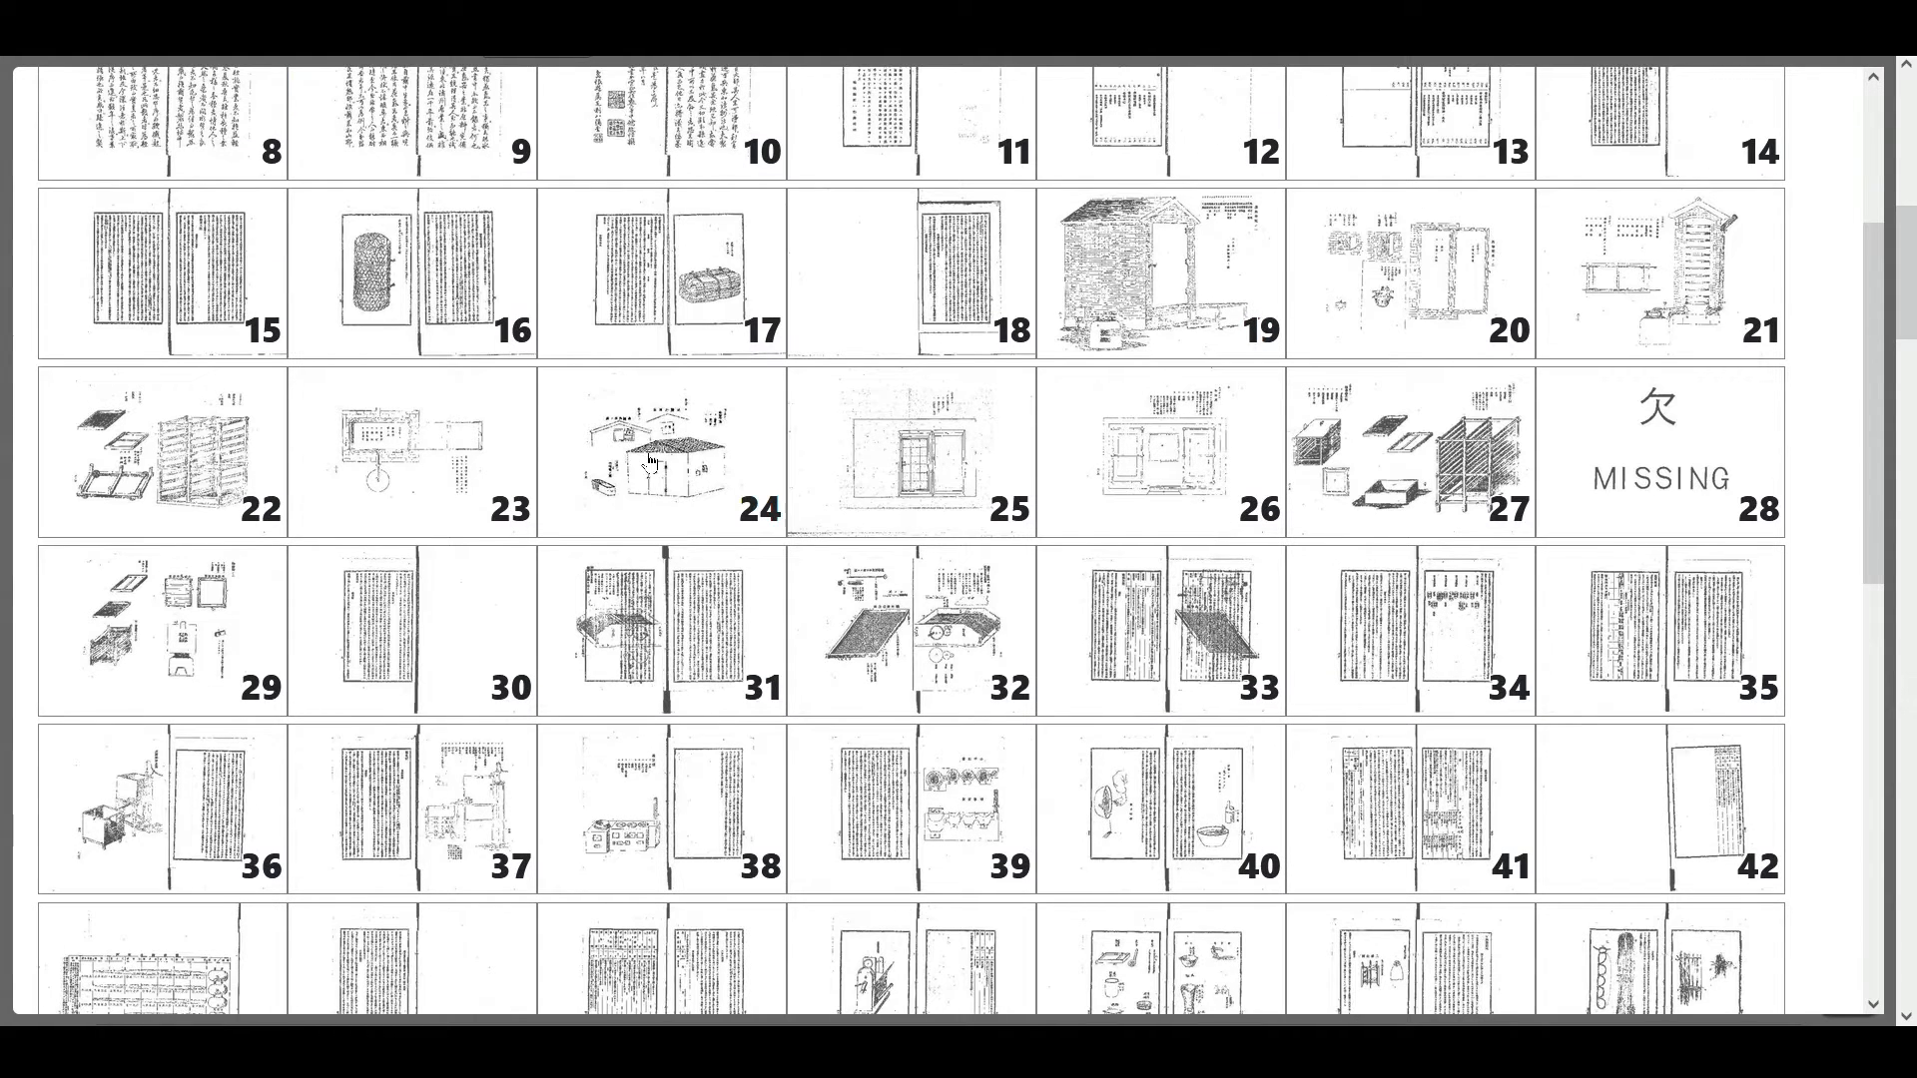
left_click(645, 461)
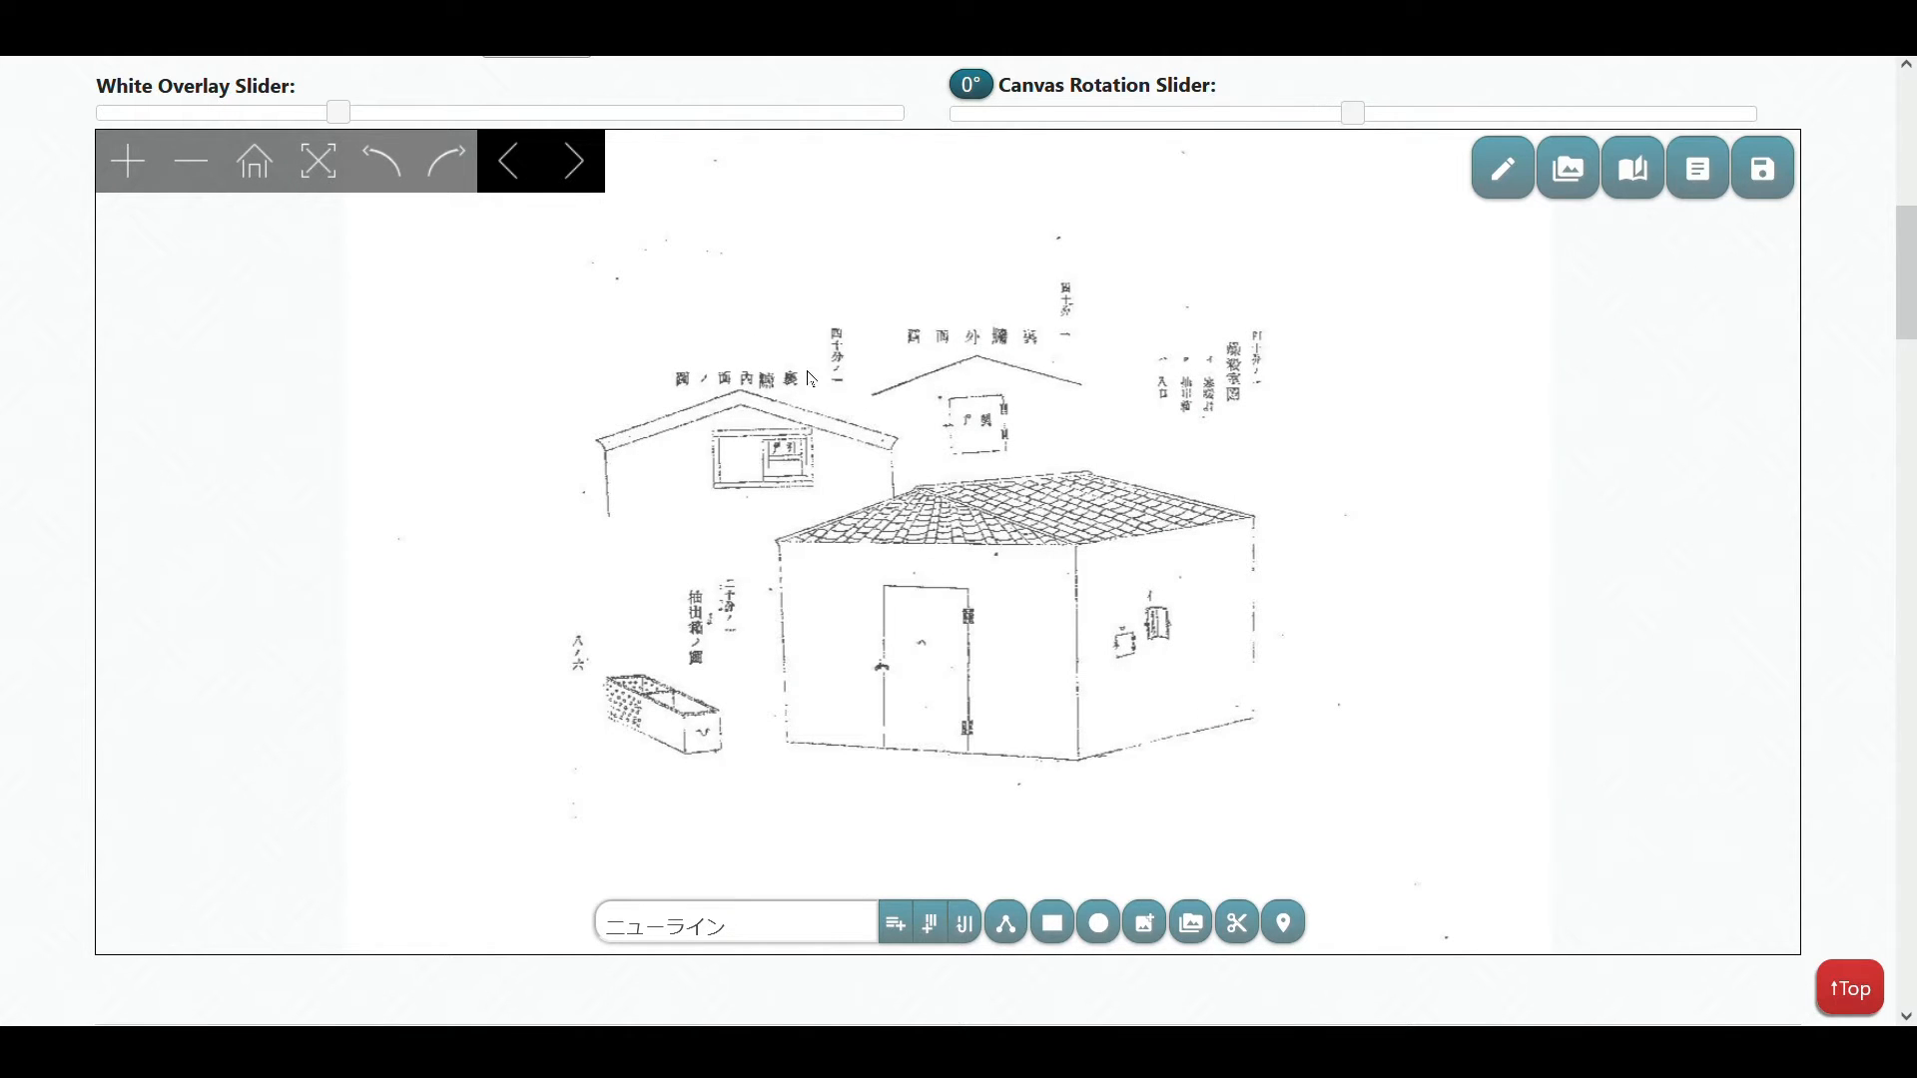
Step: Advance to the next page of the document and examine its door drawing up close
left_click(575, 165)
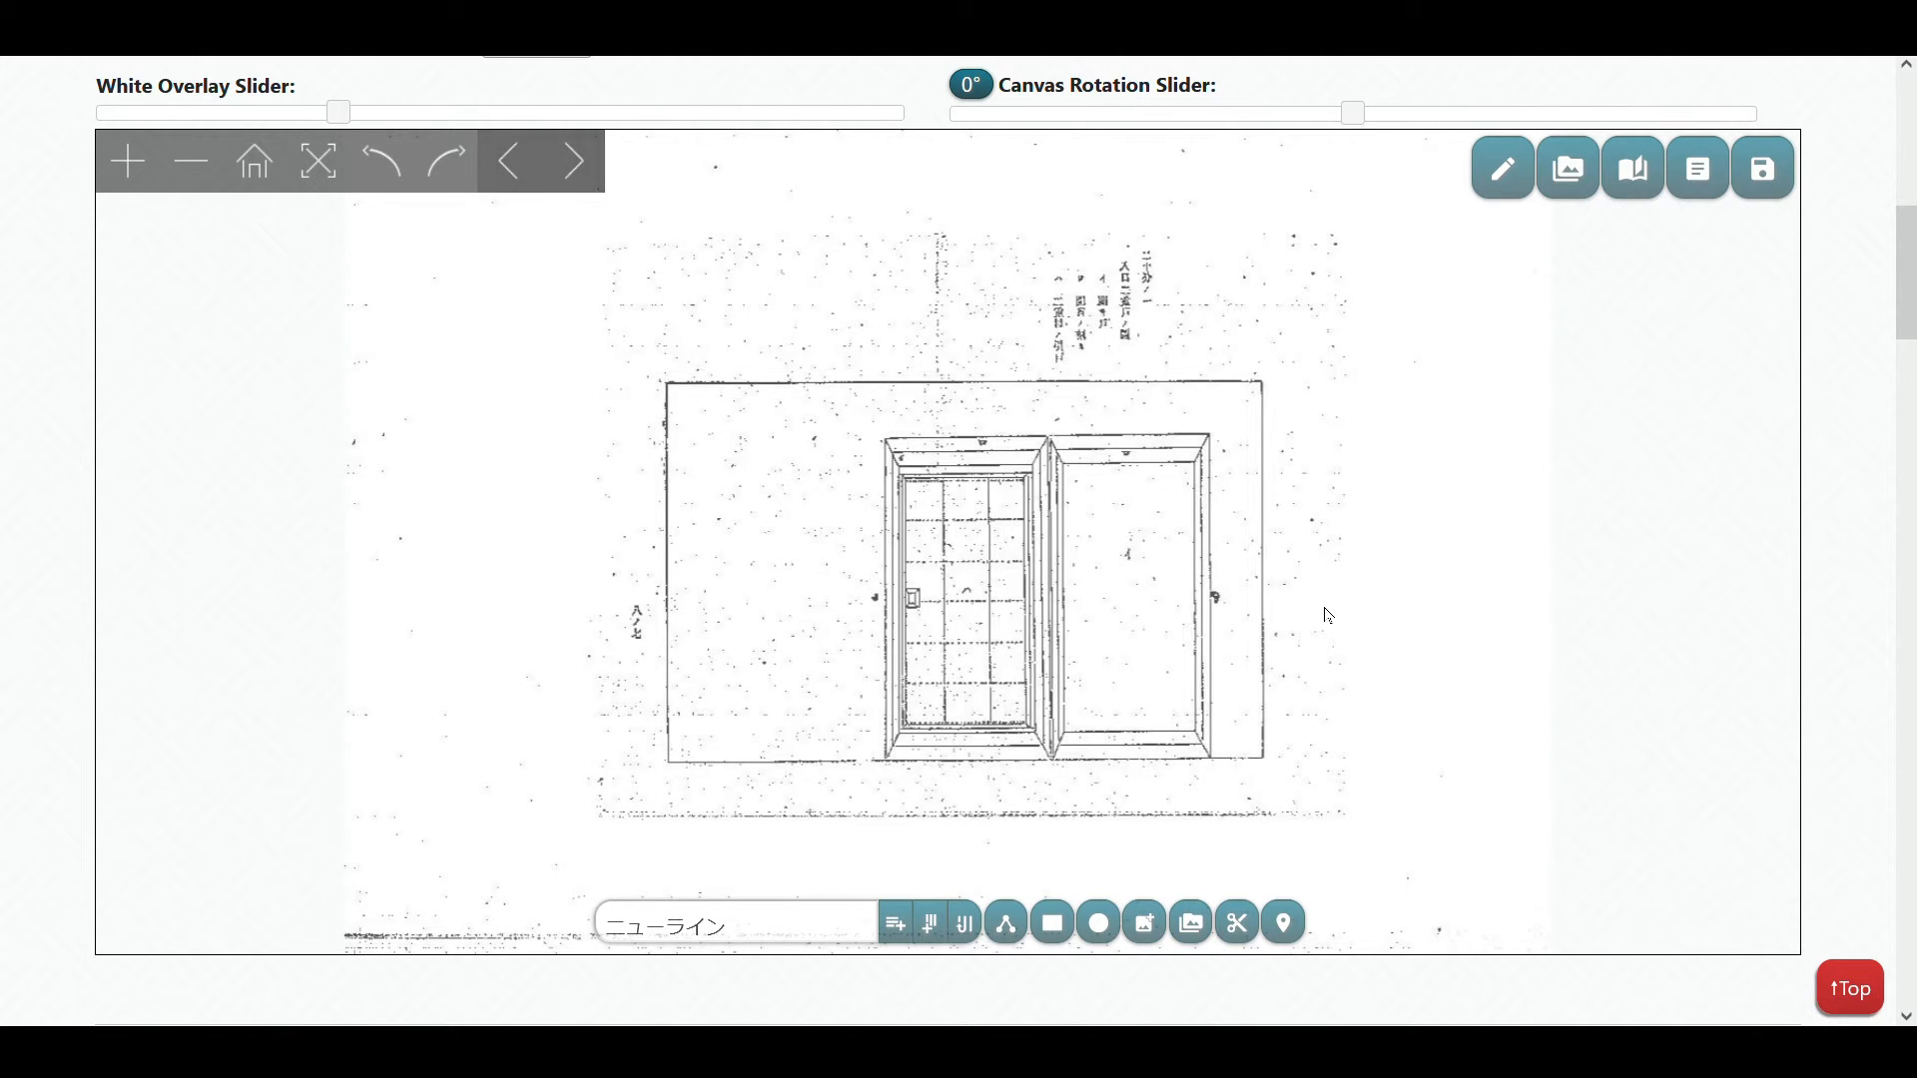
scroll(1326, 608, "up", 4)
left_click_drag(1071, 518, 1189, 423)
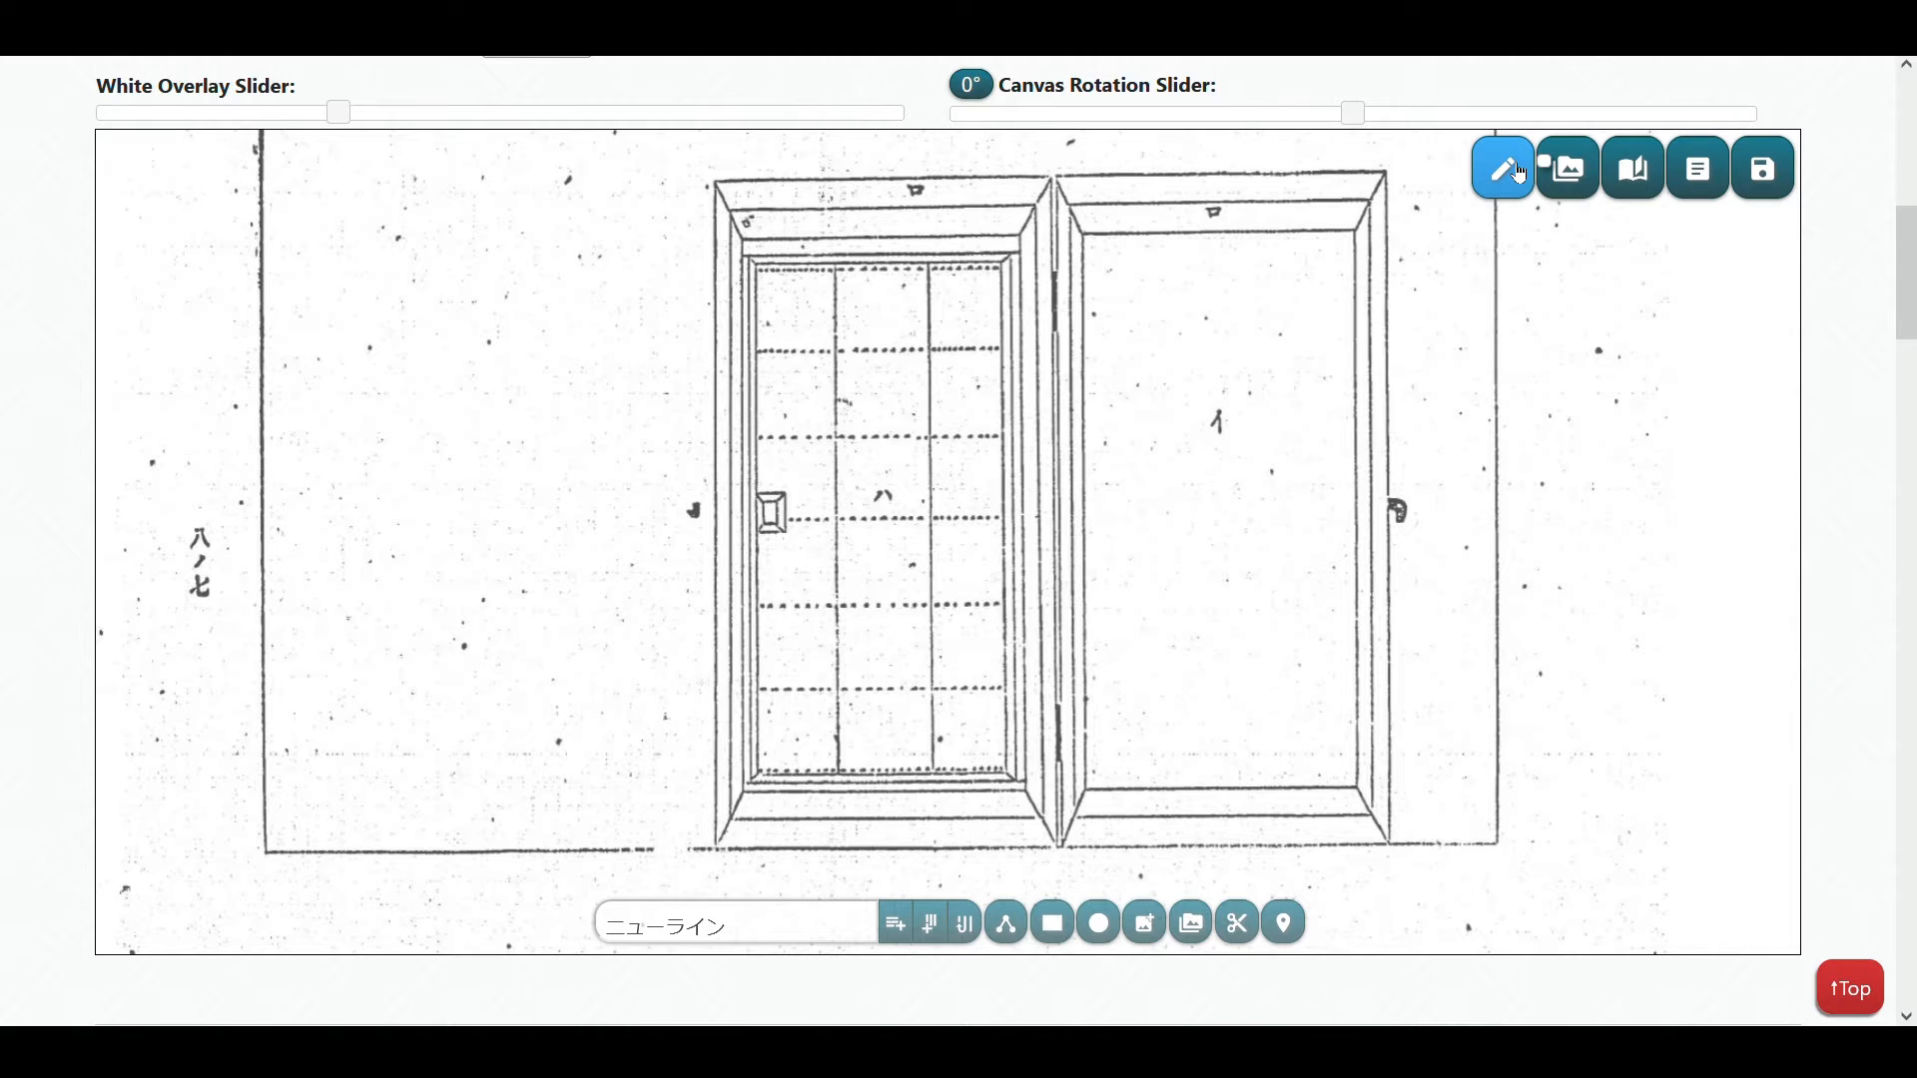
Step: Reveal the additional editor controls and open the Overlay Groups and Curation settings to inspect the new overlay group name field
left_click(1522, 175)
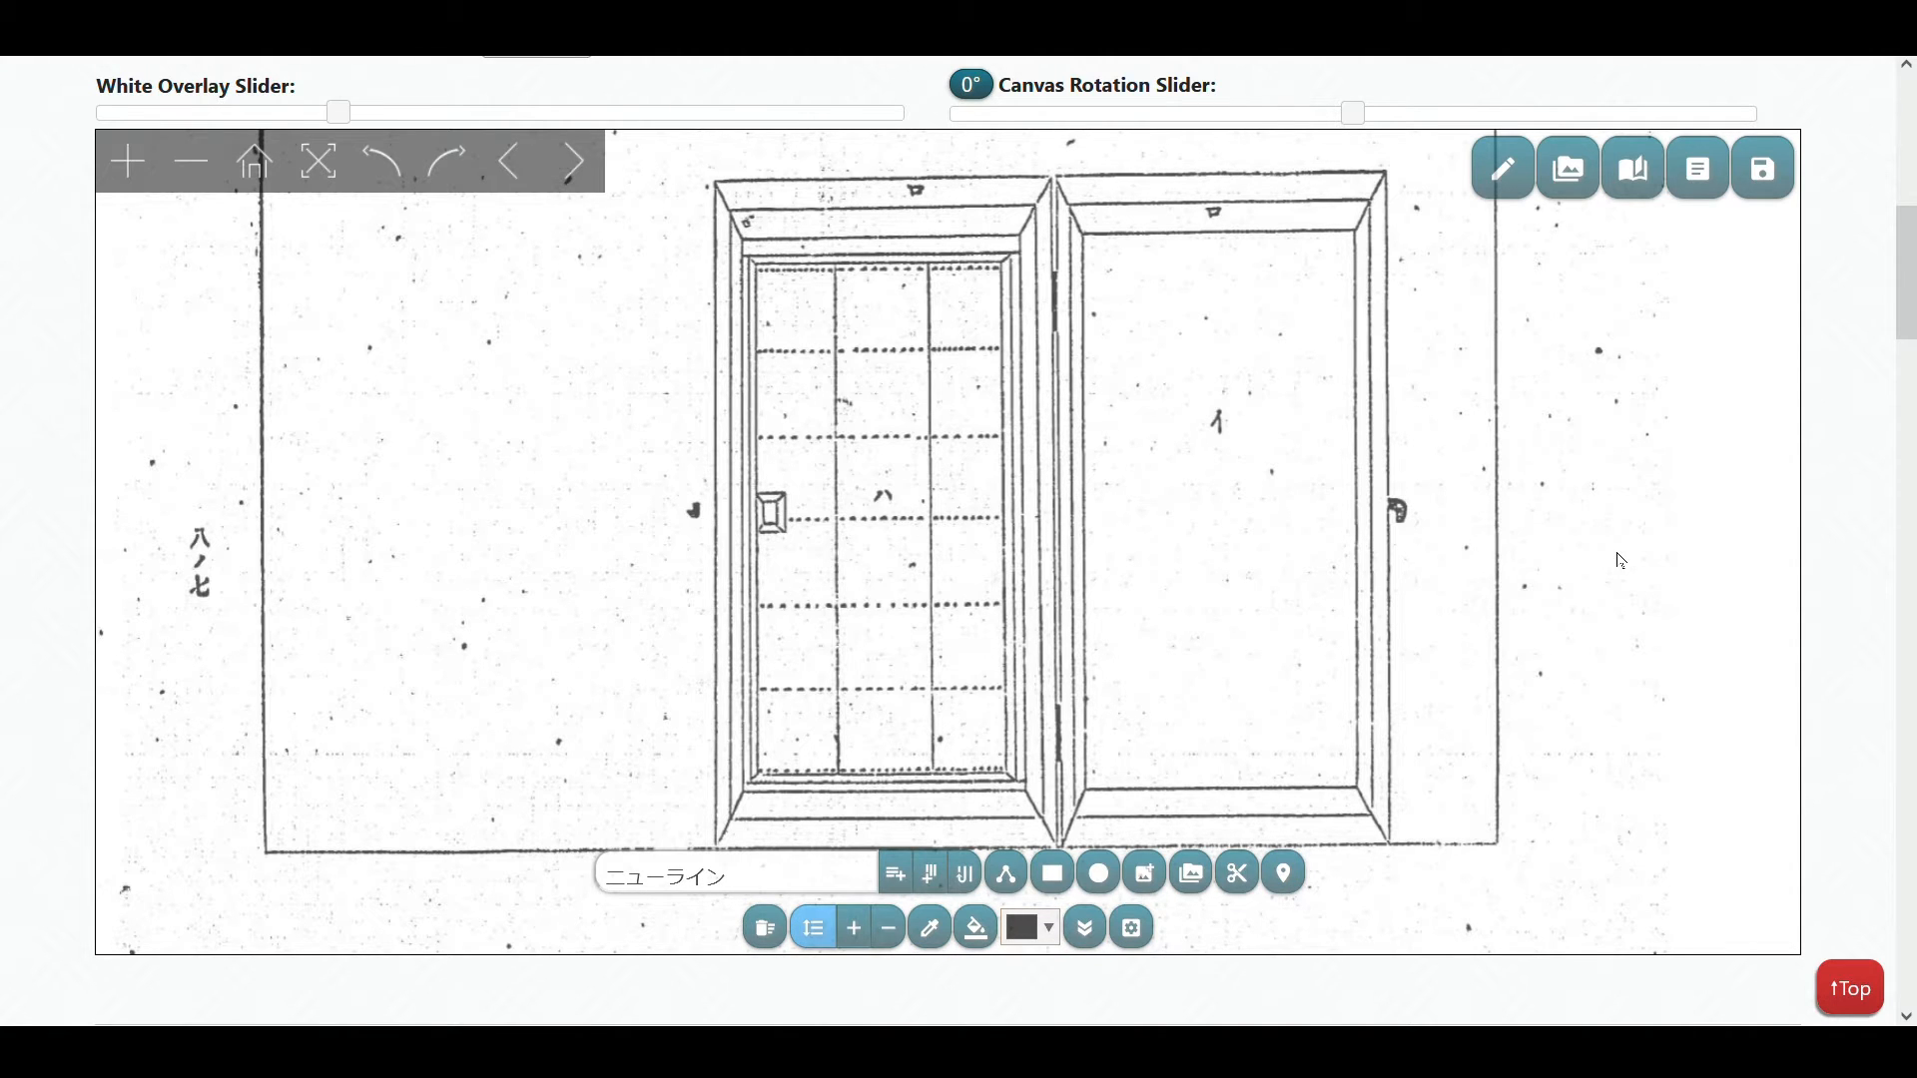
left_click(1587, 191)
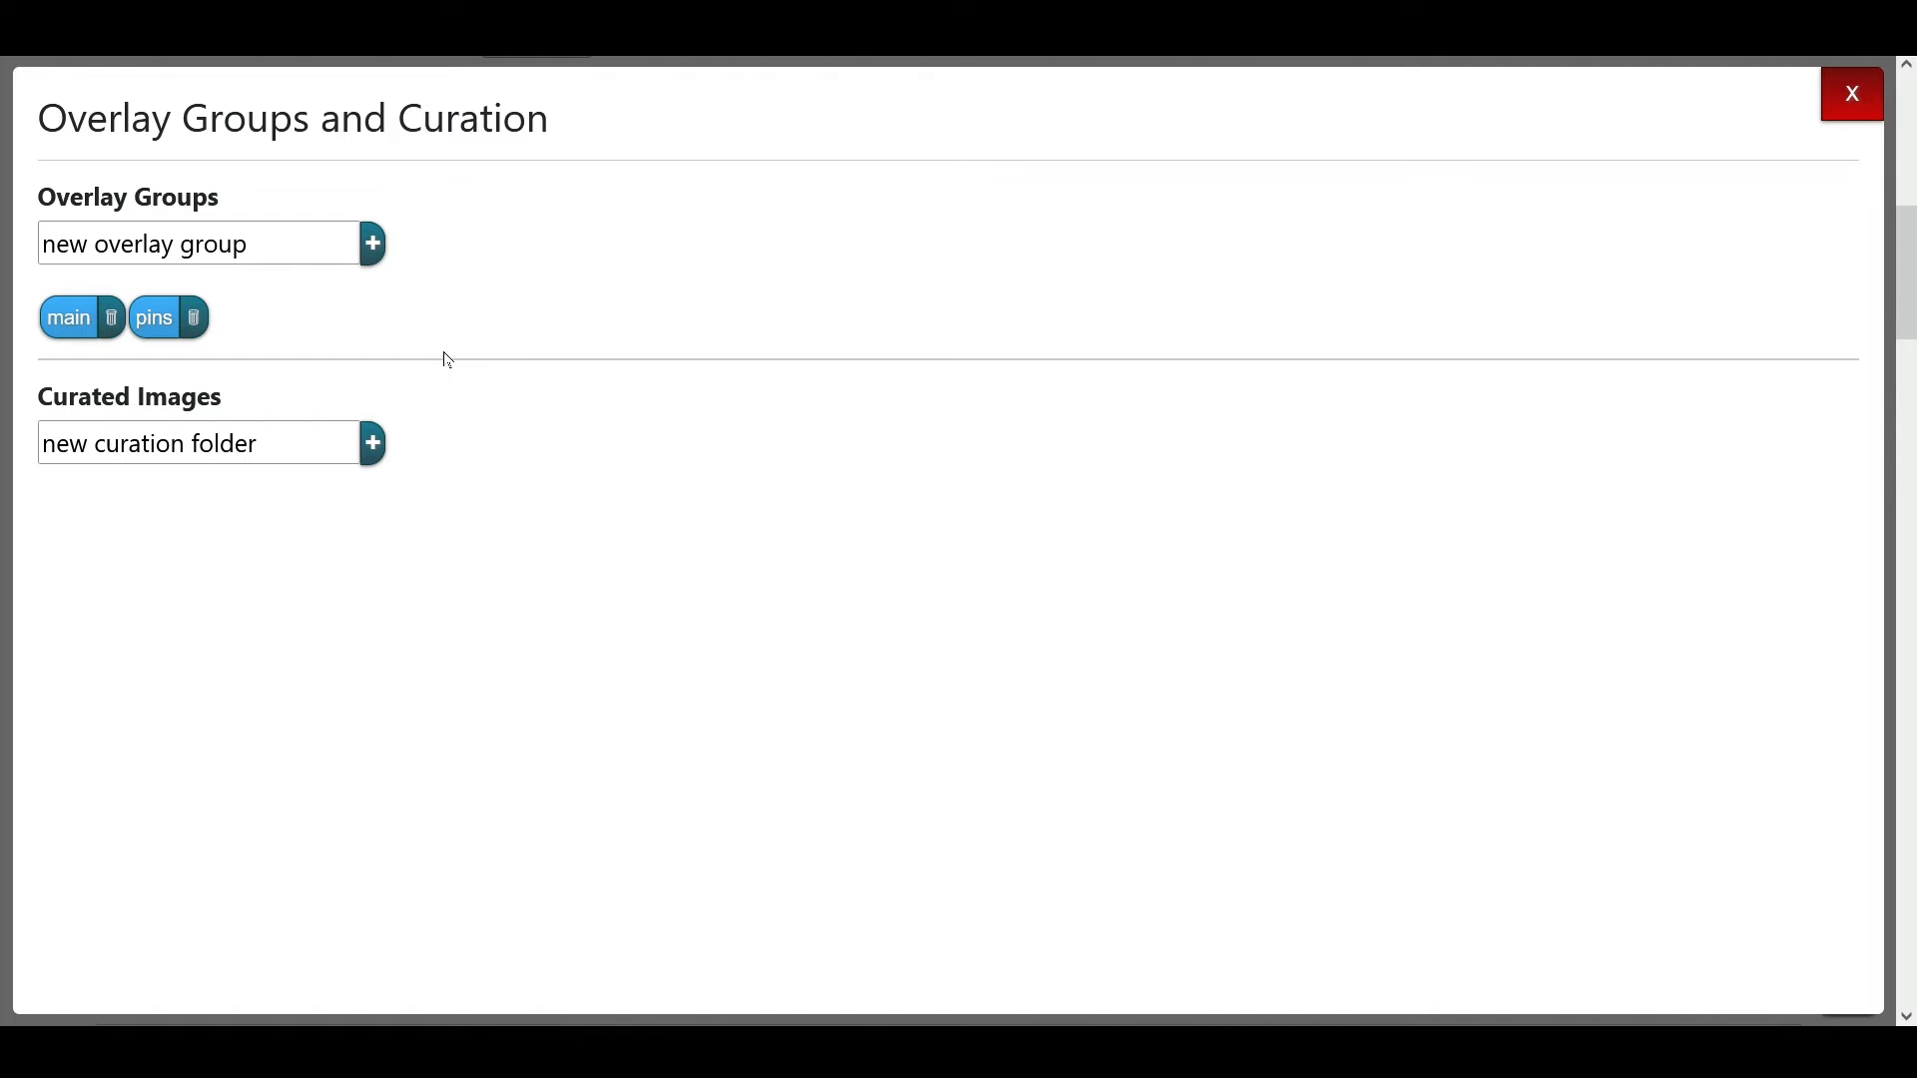
left_click(326, 260)
key("ctrl+a")
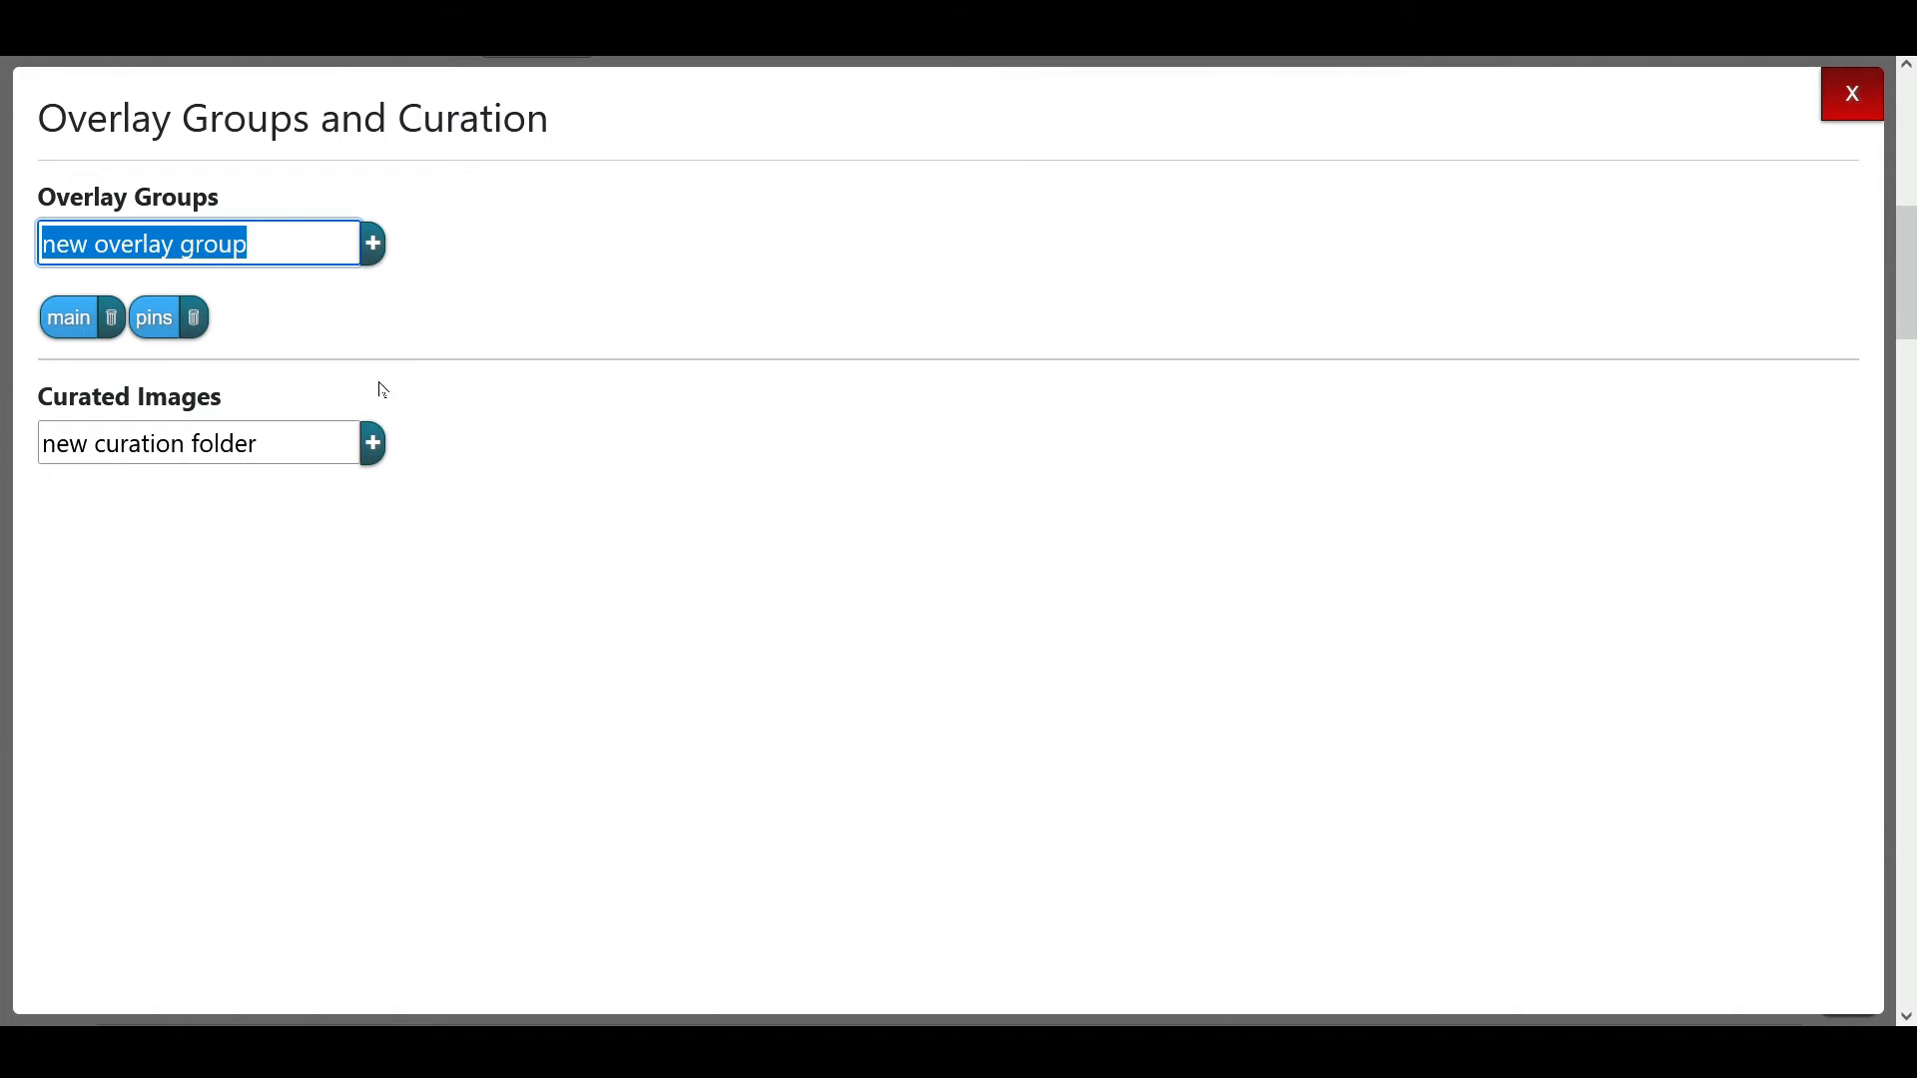
left_click(619, 362)
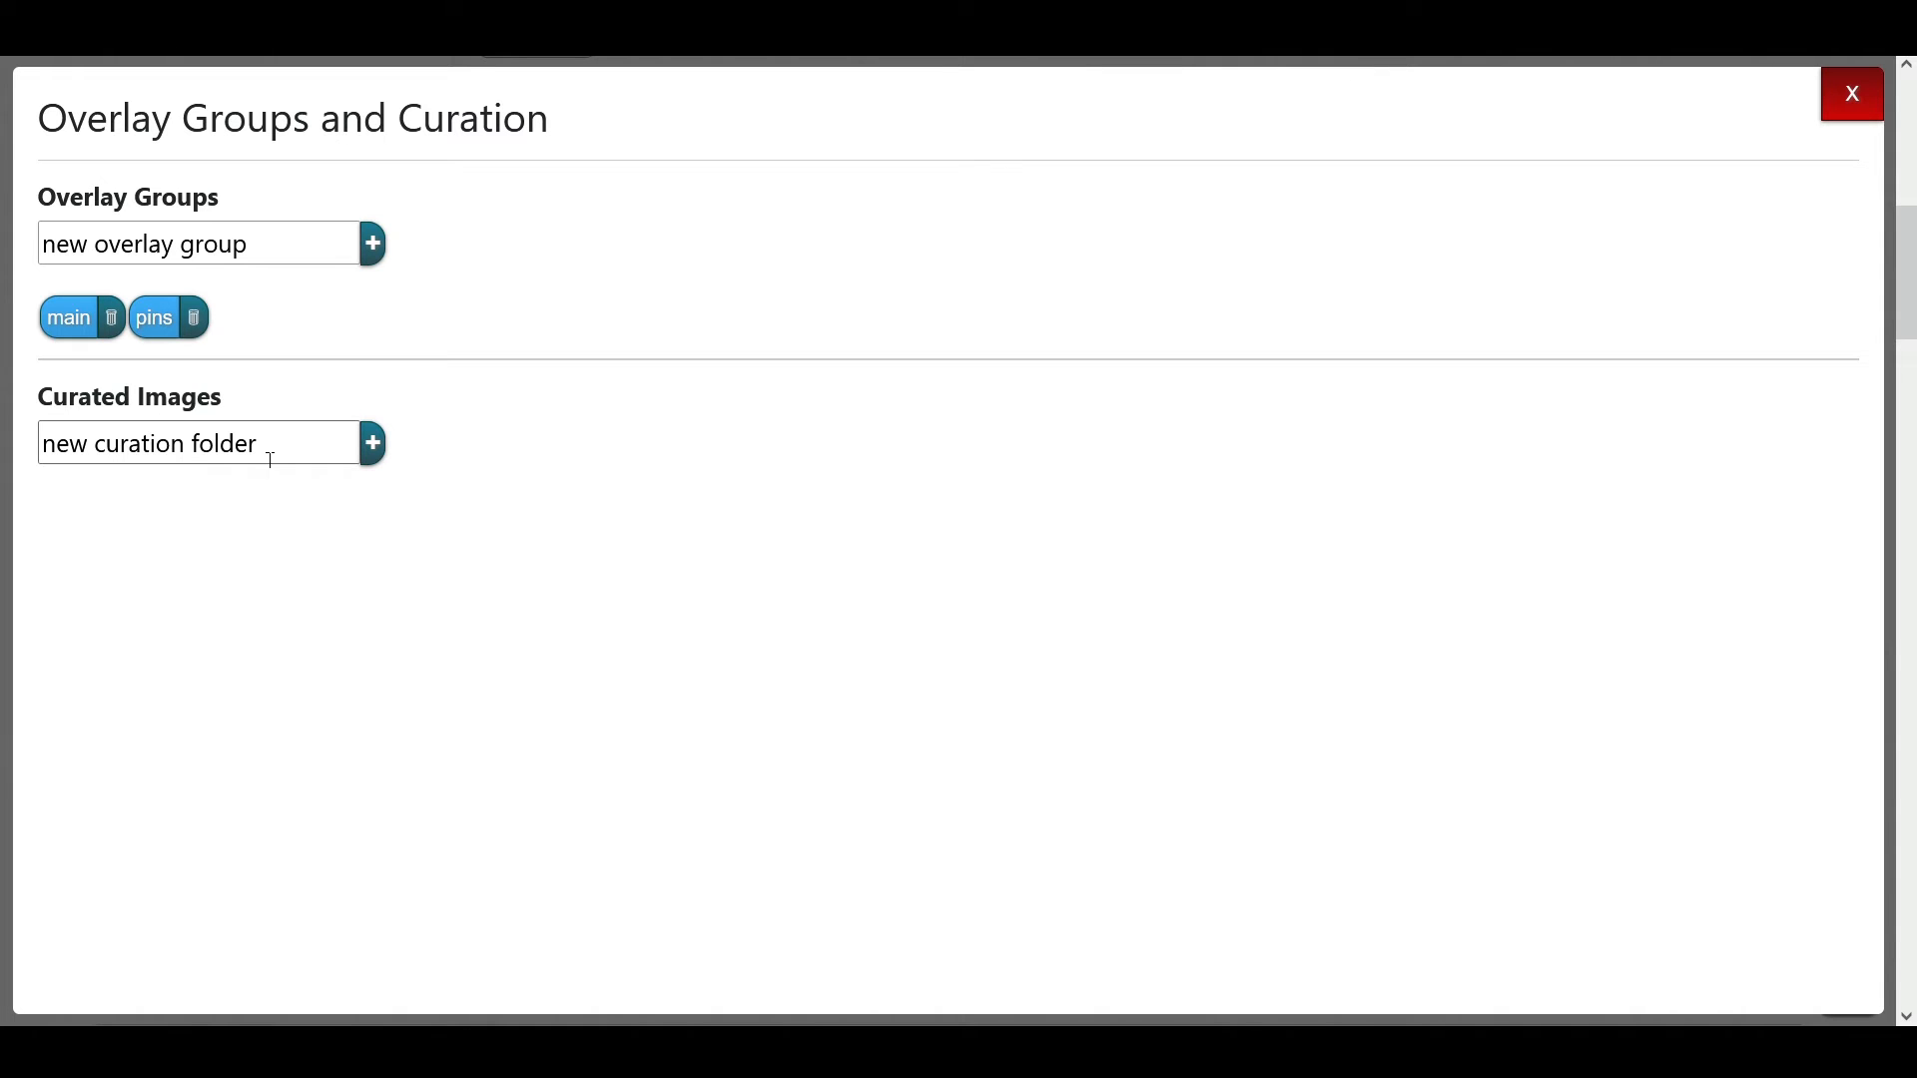
Step: Add a curated images folder named new curation folder, open it and delete it
left_click(376, 466)
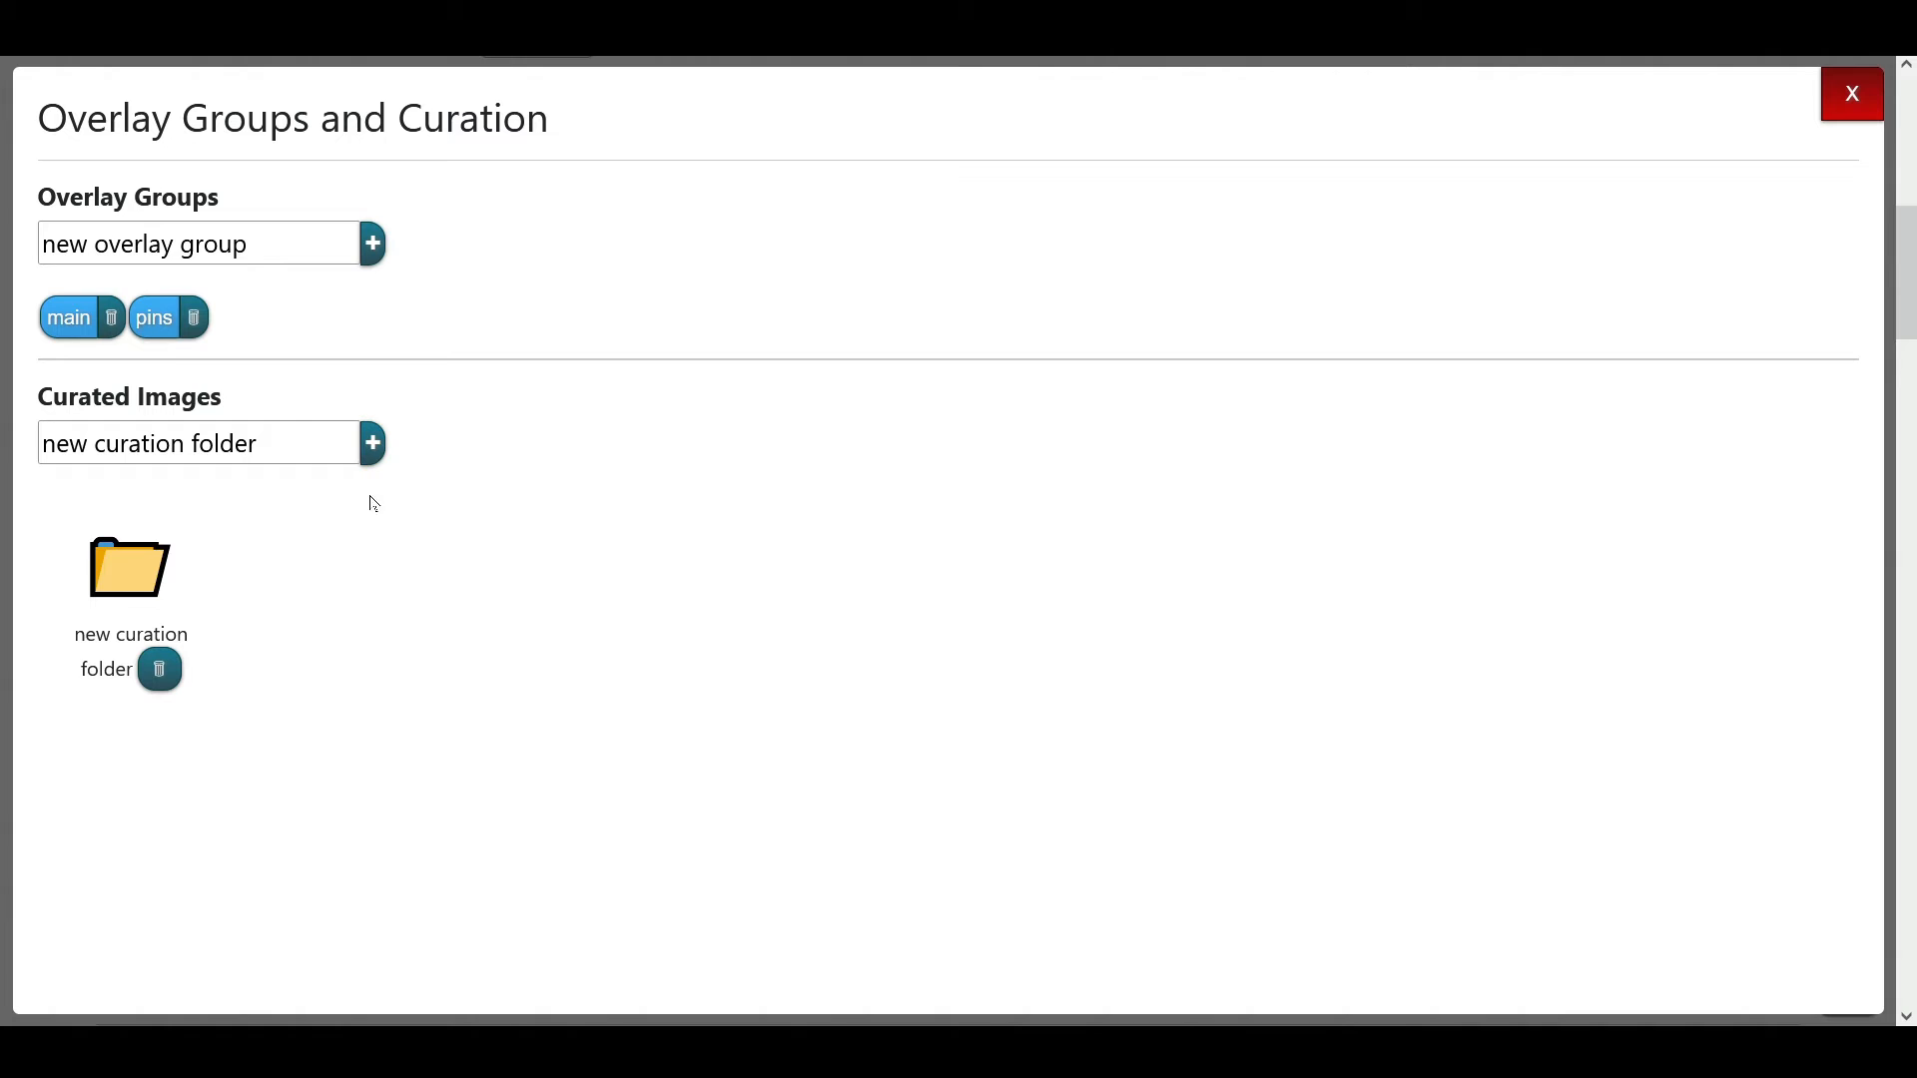
left_click(175, 575)
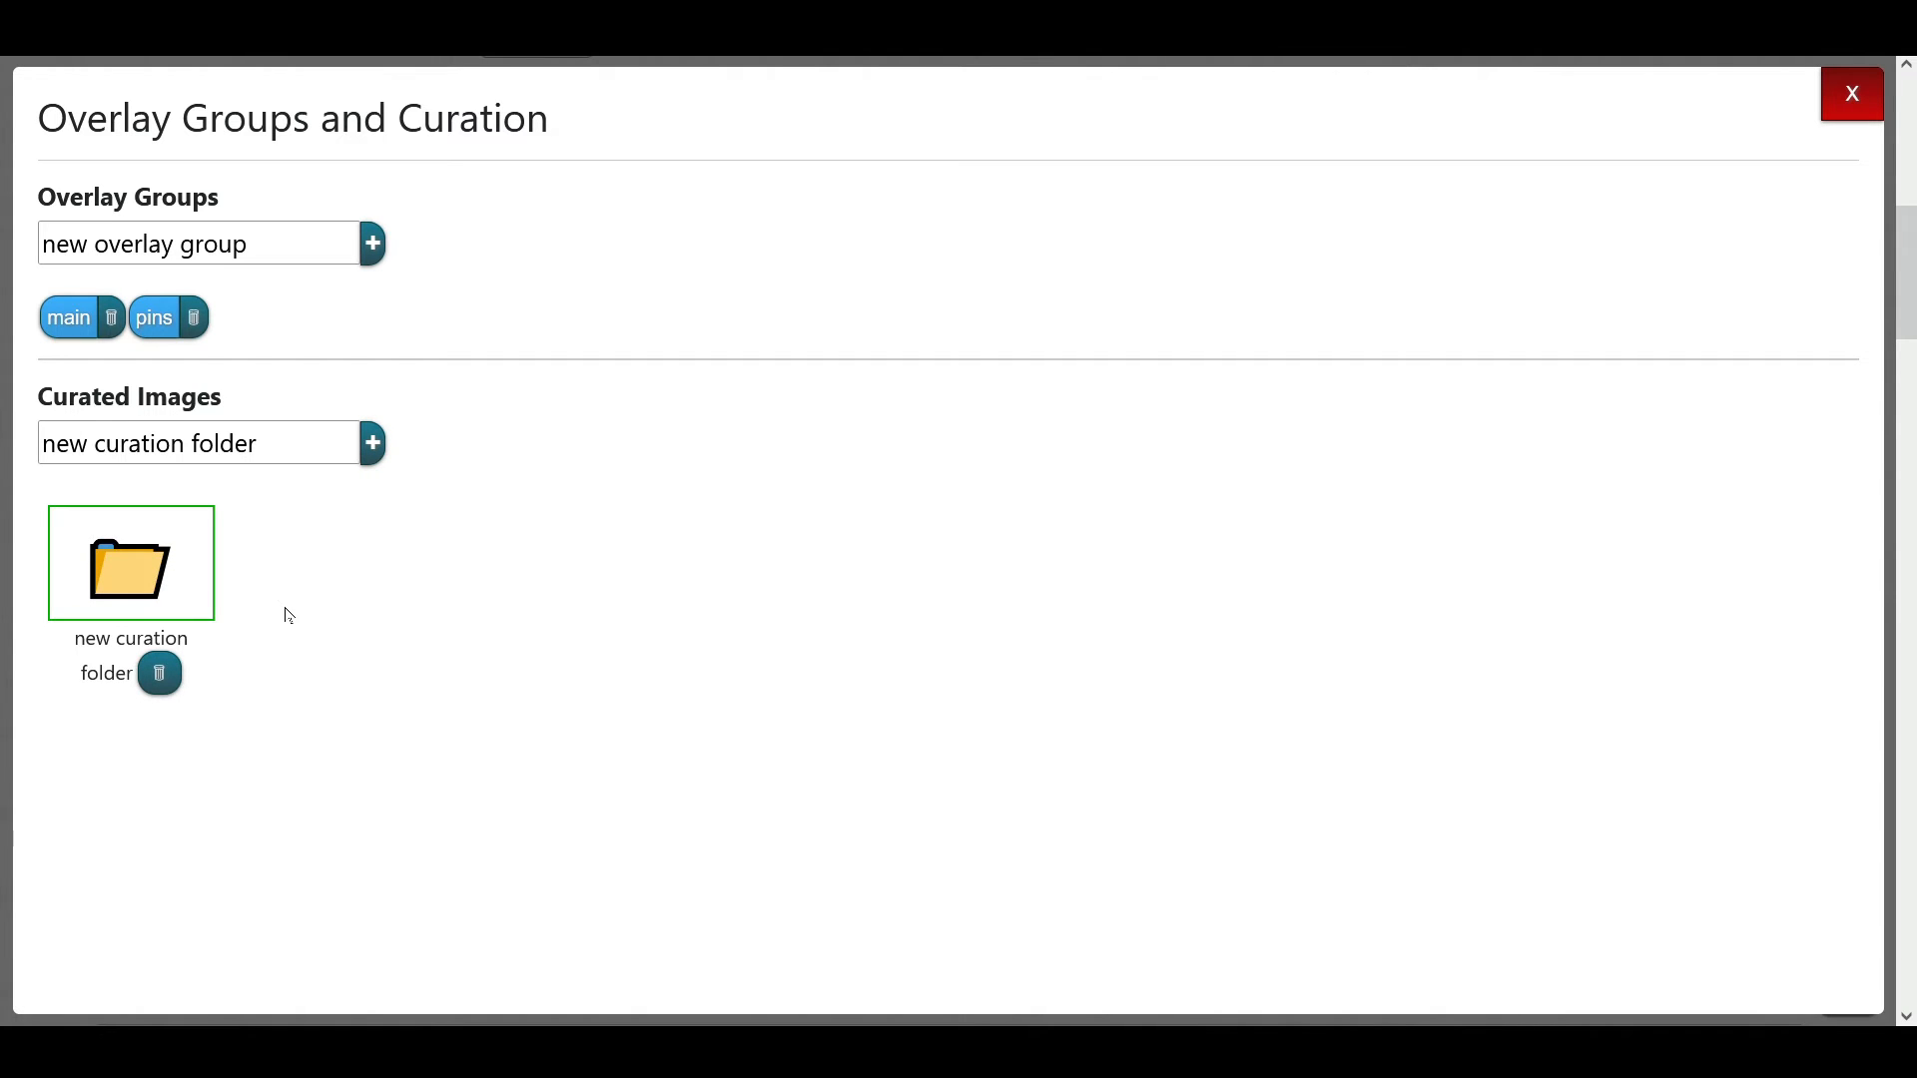
left_click(177, 681)
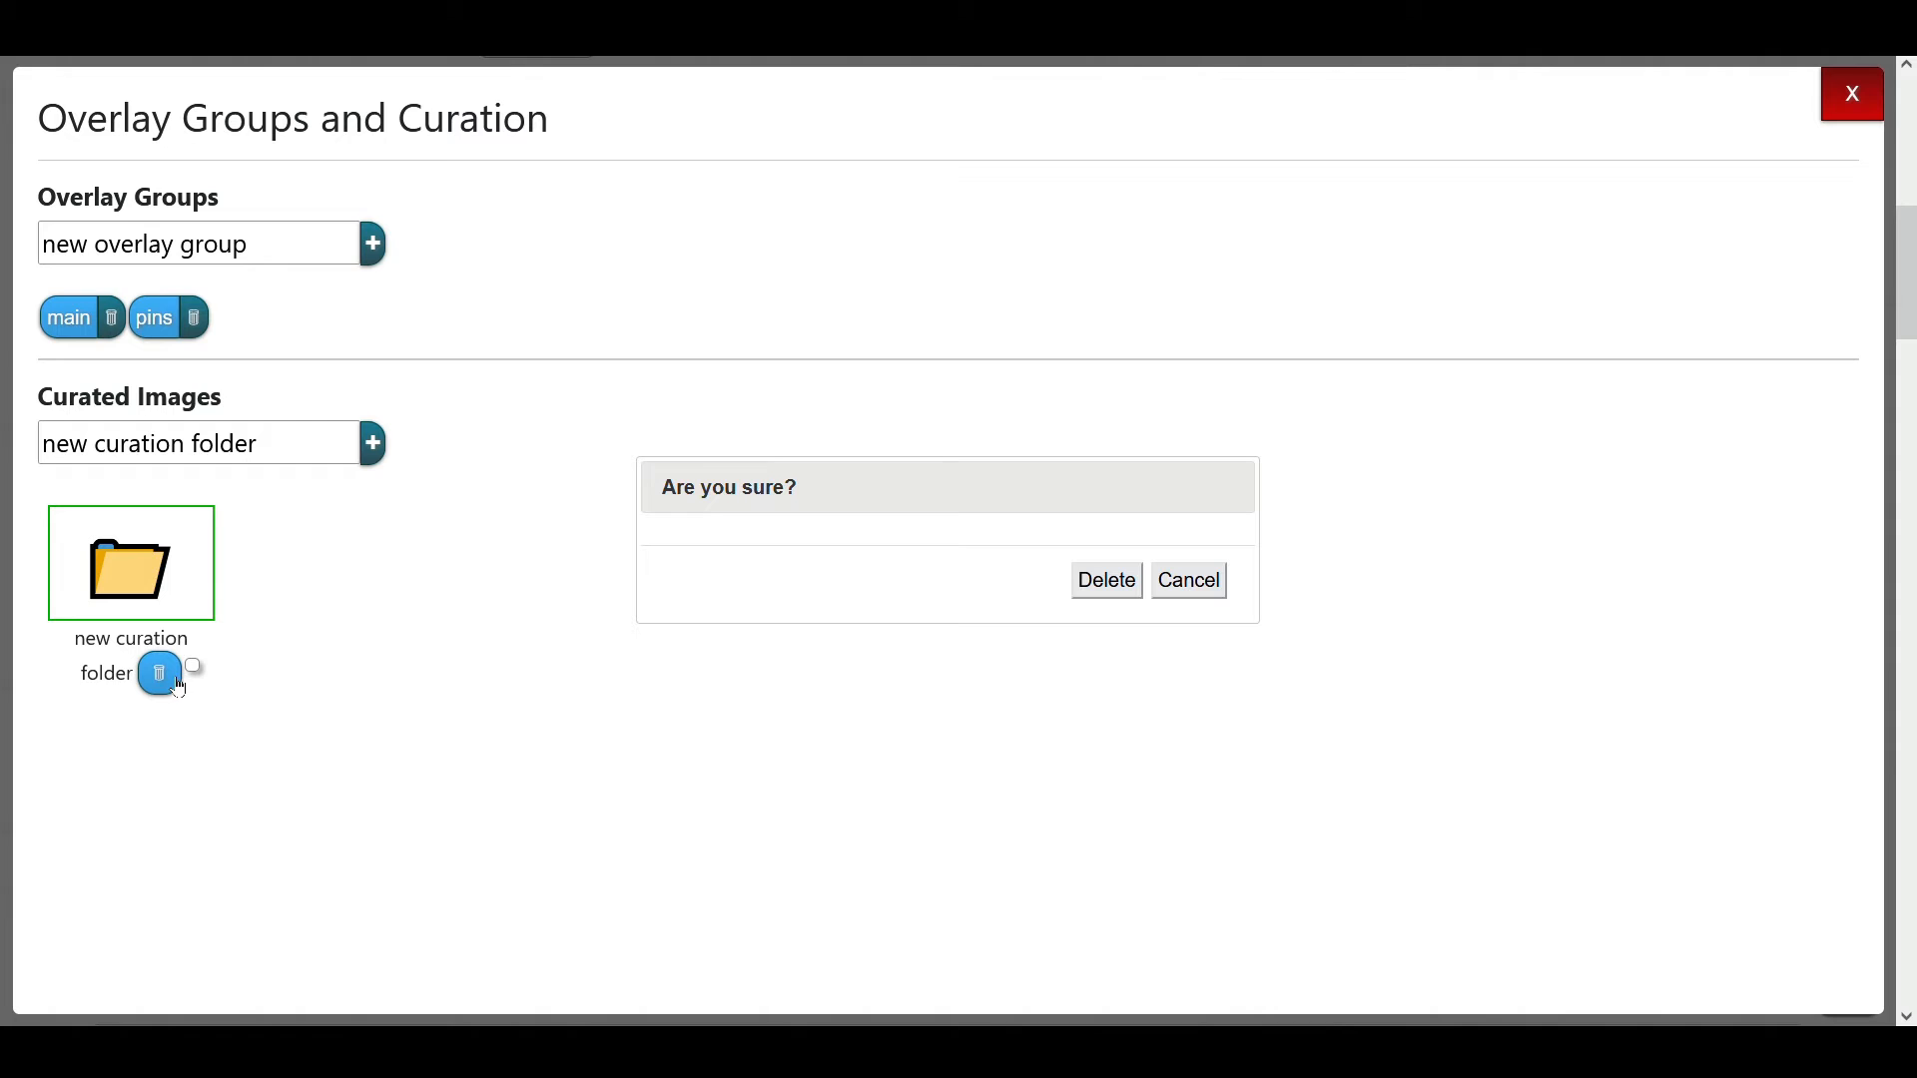
left_click(1107, 589)
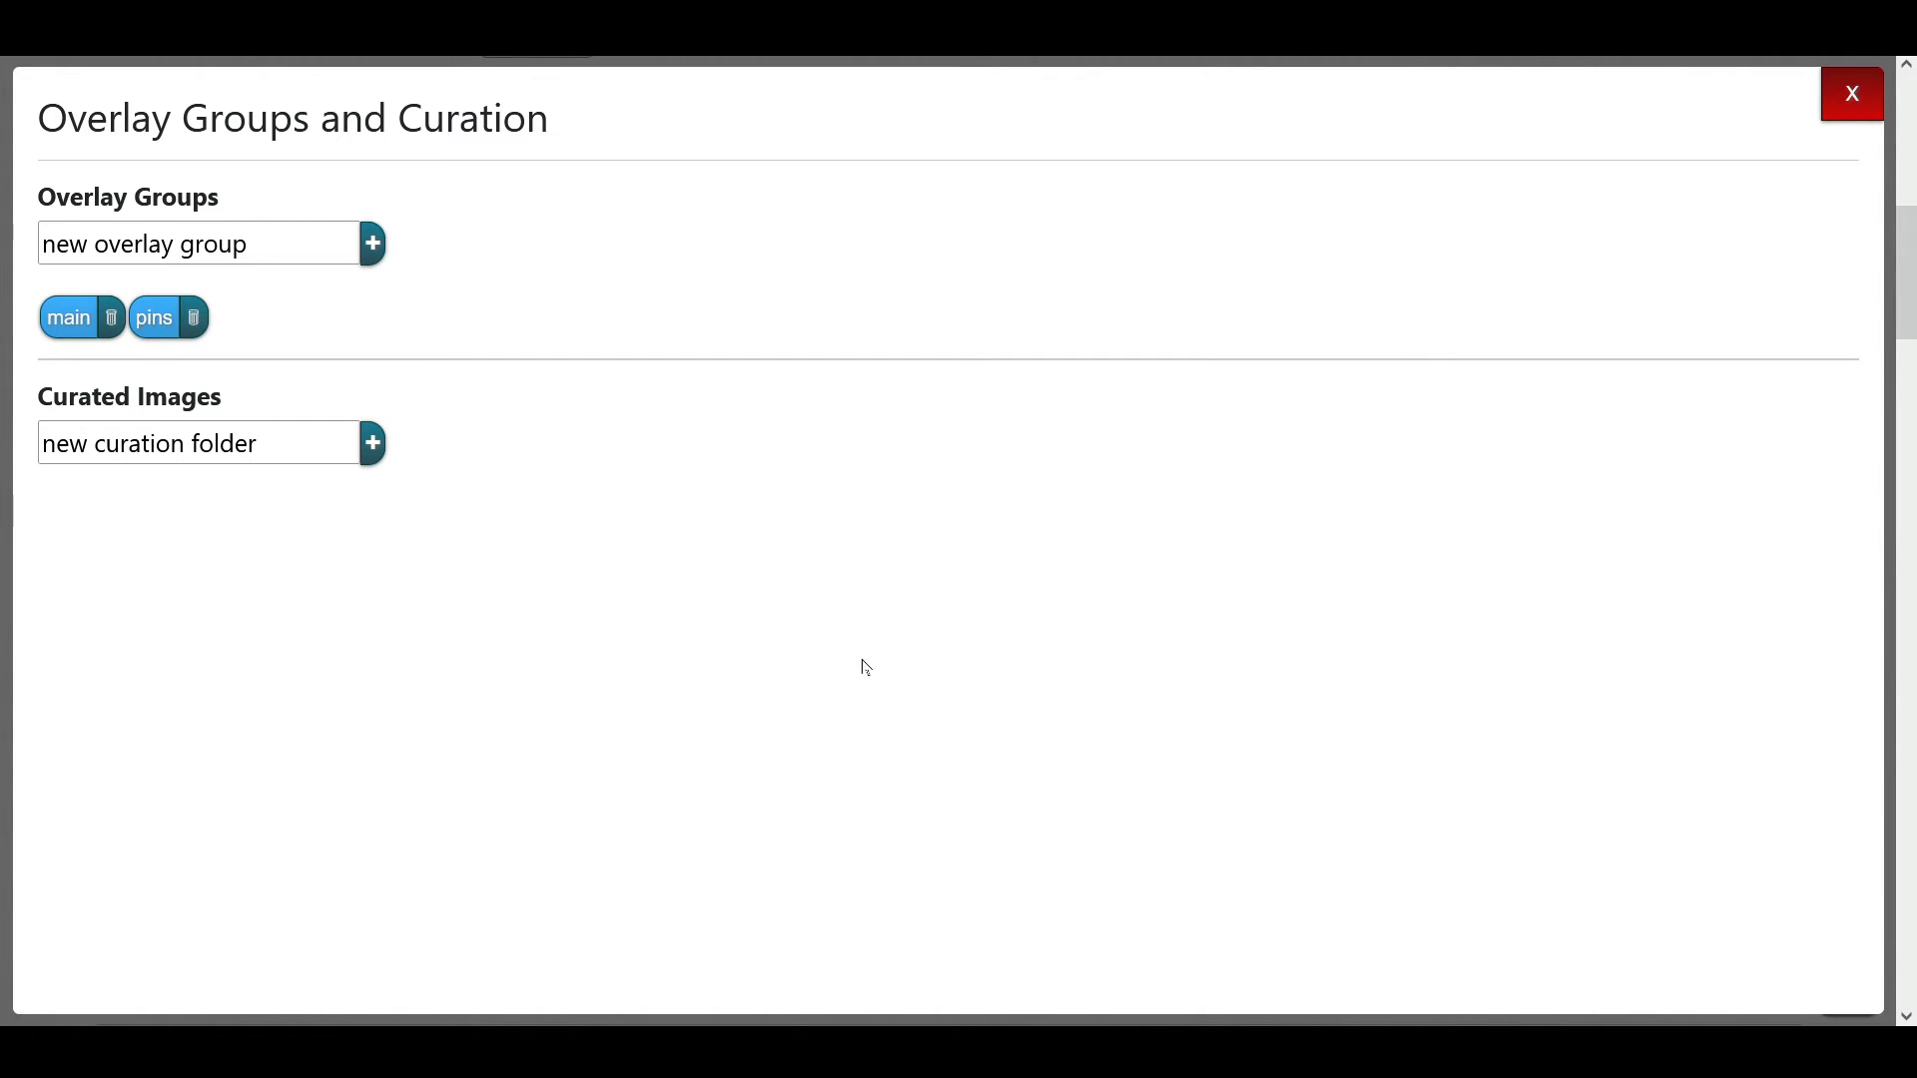
Step: Create a curated images folder named new curation folder, check its contents and return to the document view
left_click(384, 463)
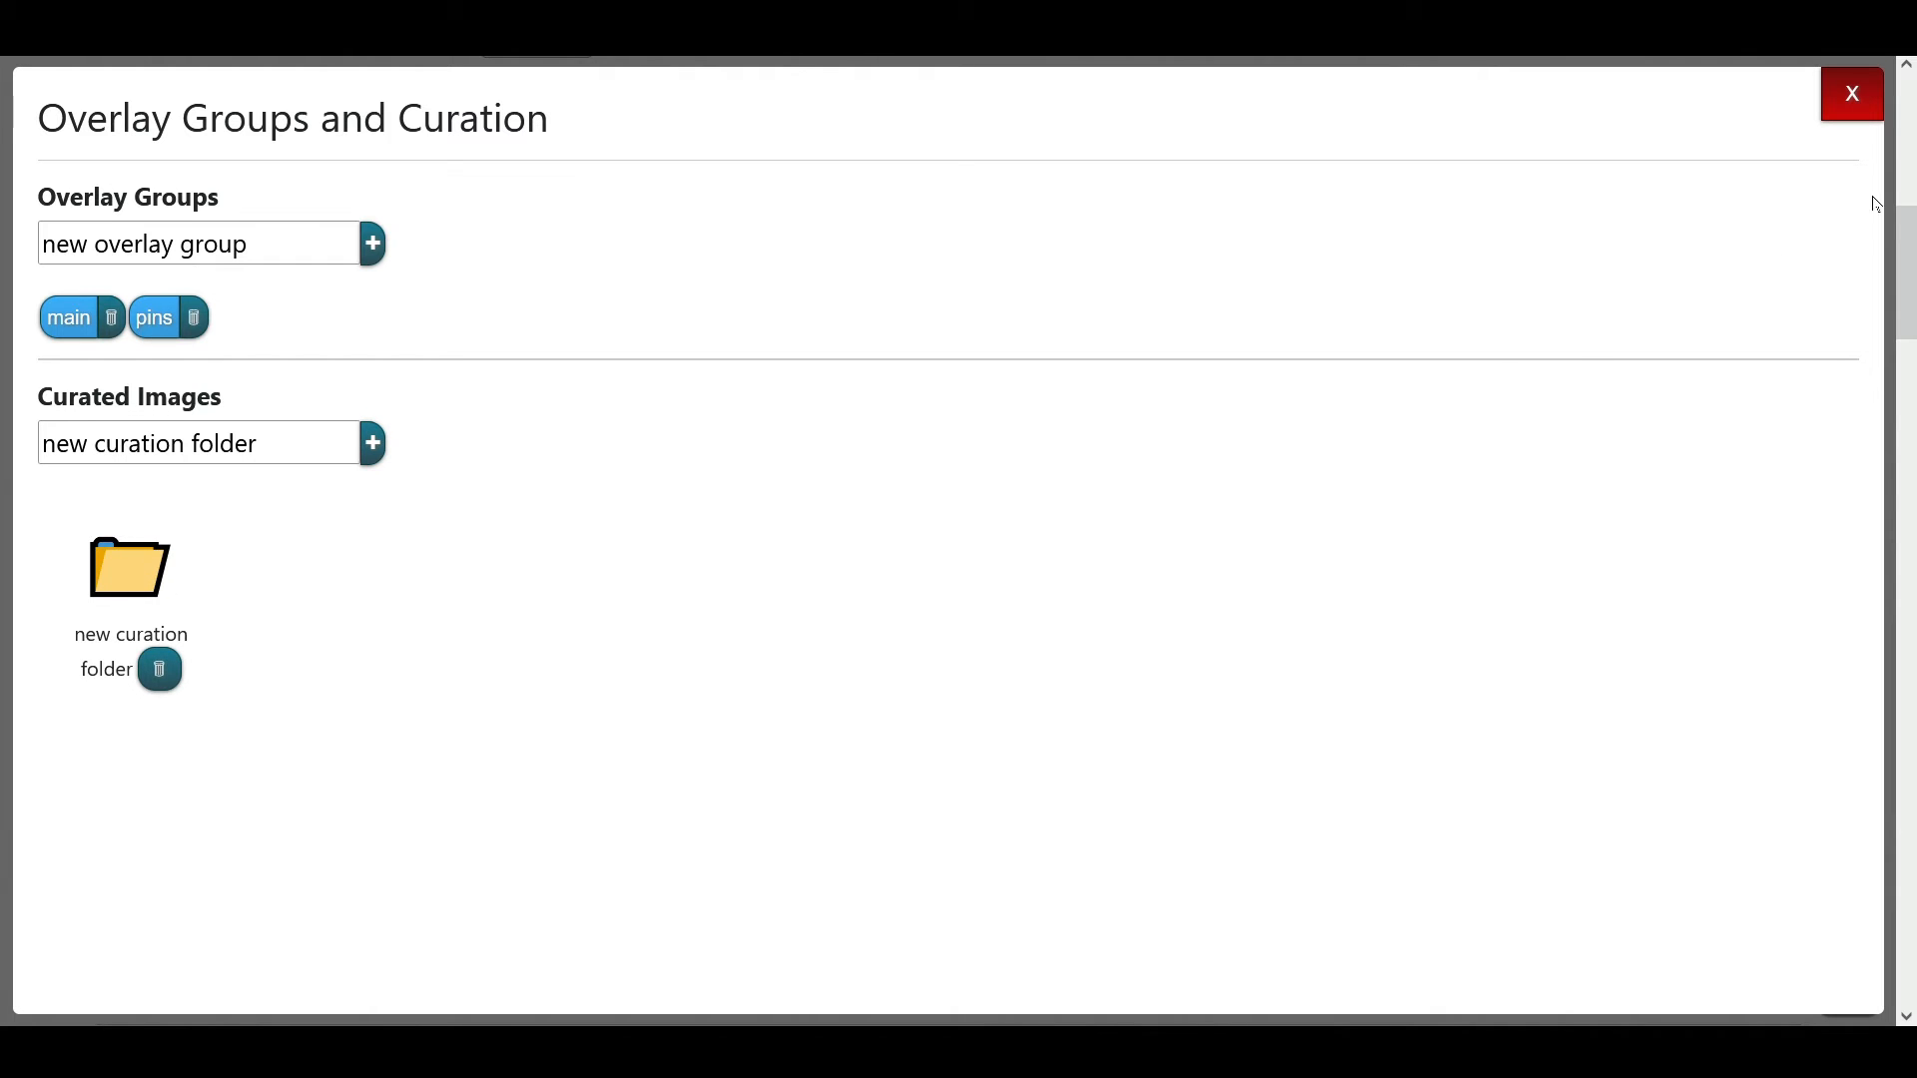
left_click(149, 590)
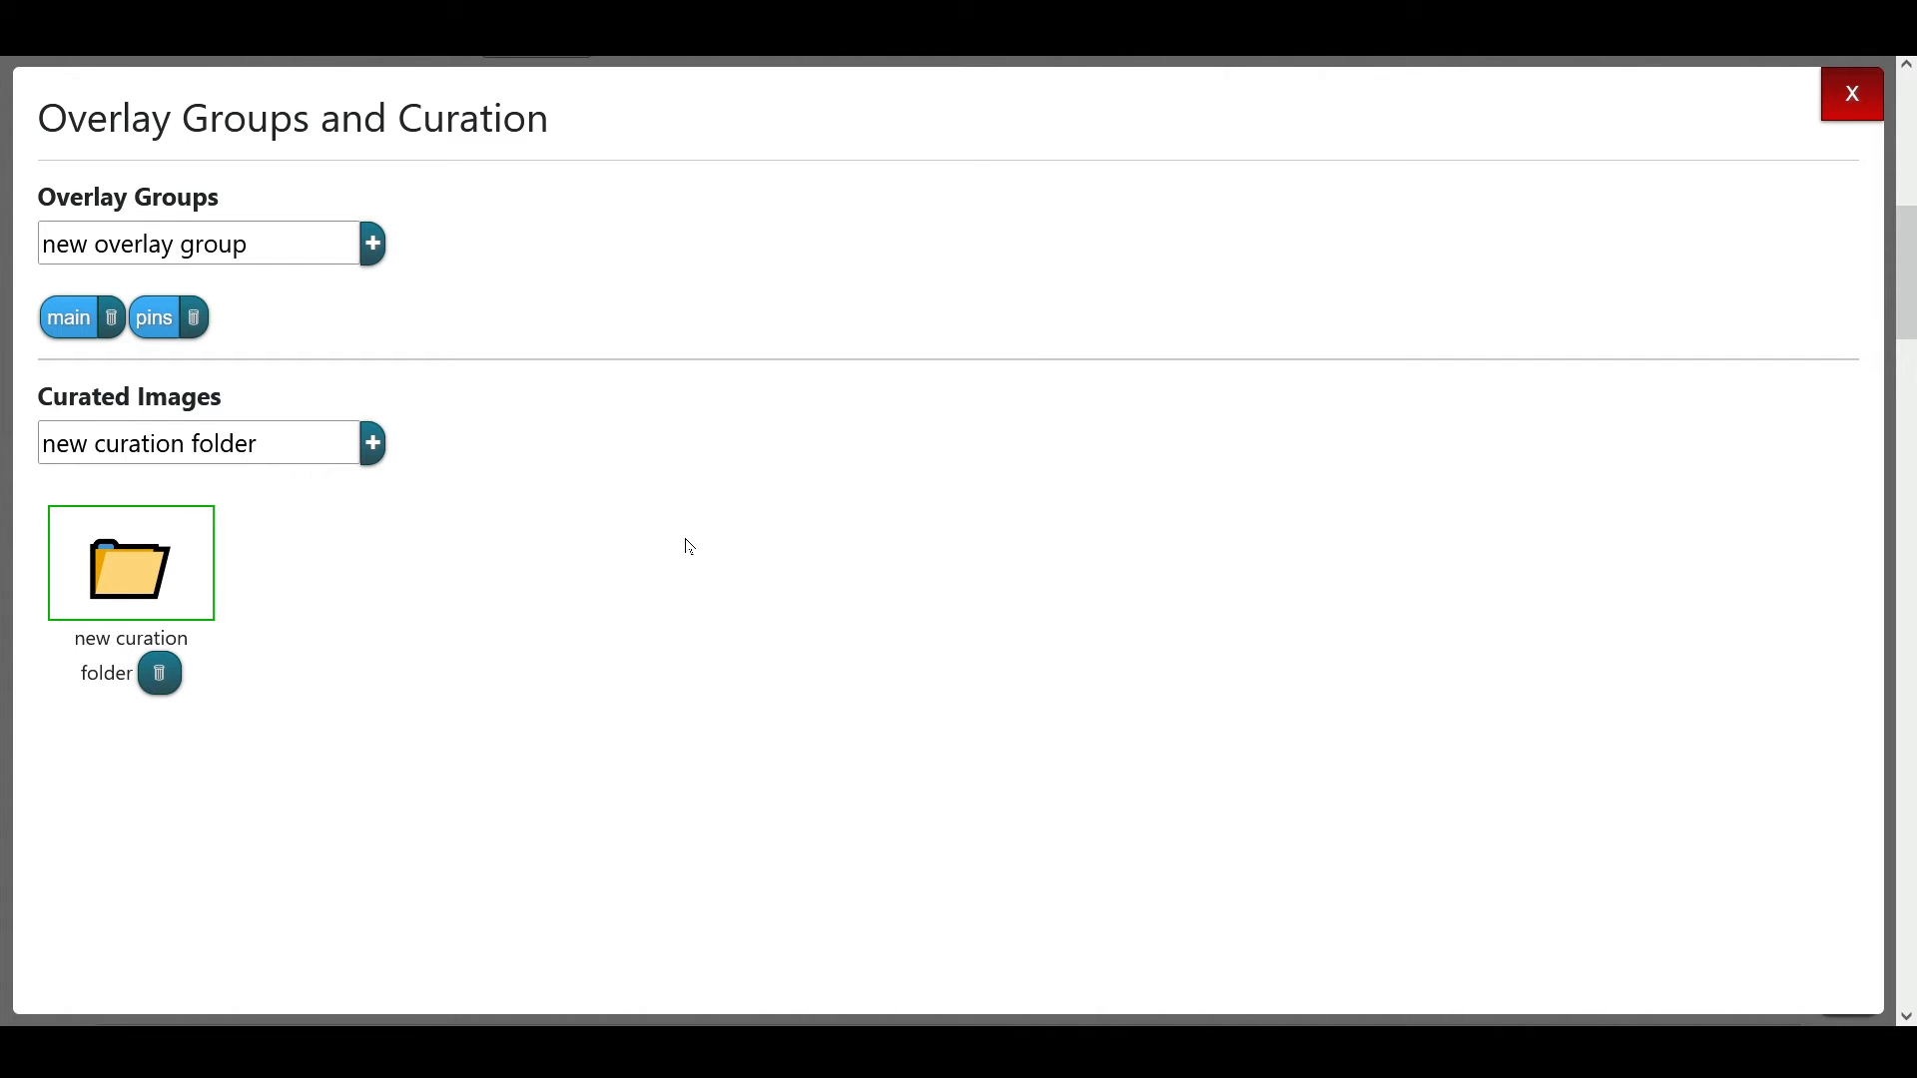
left_click(1854, 122)
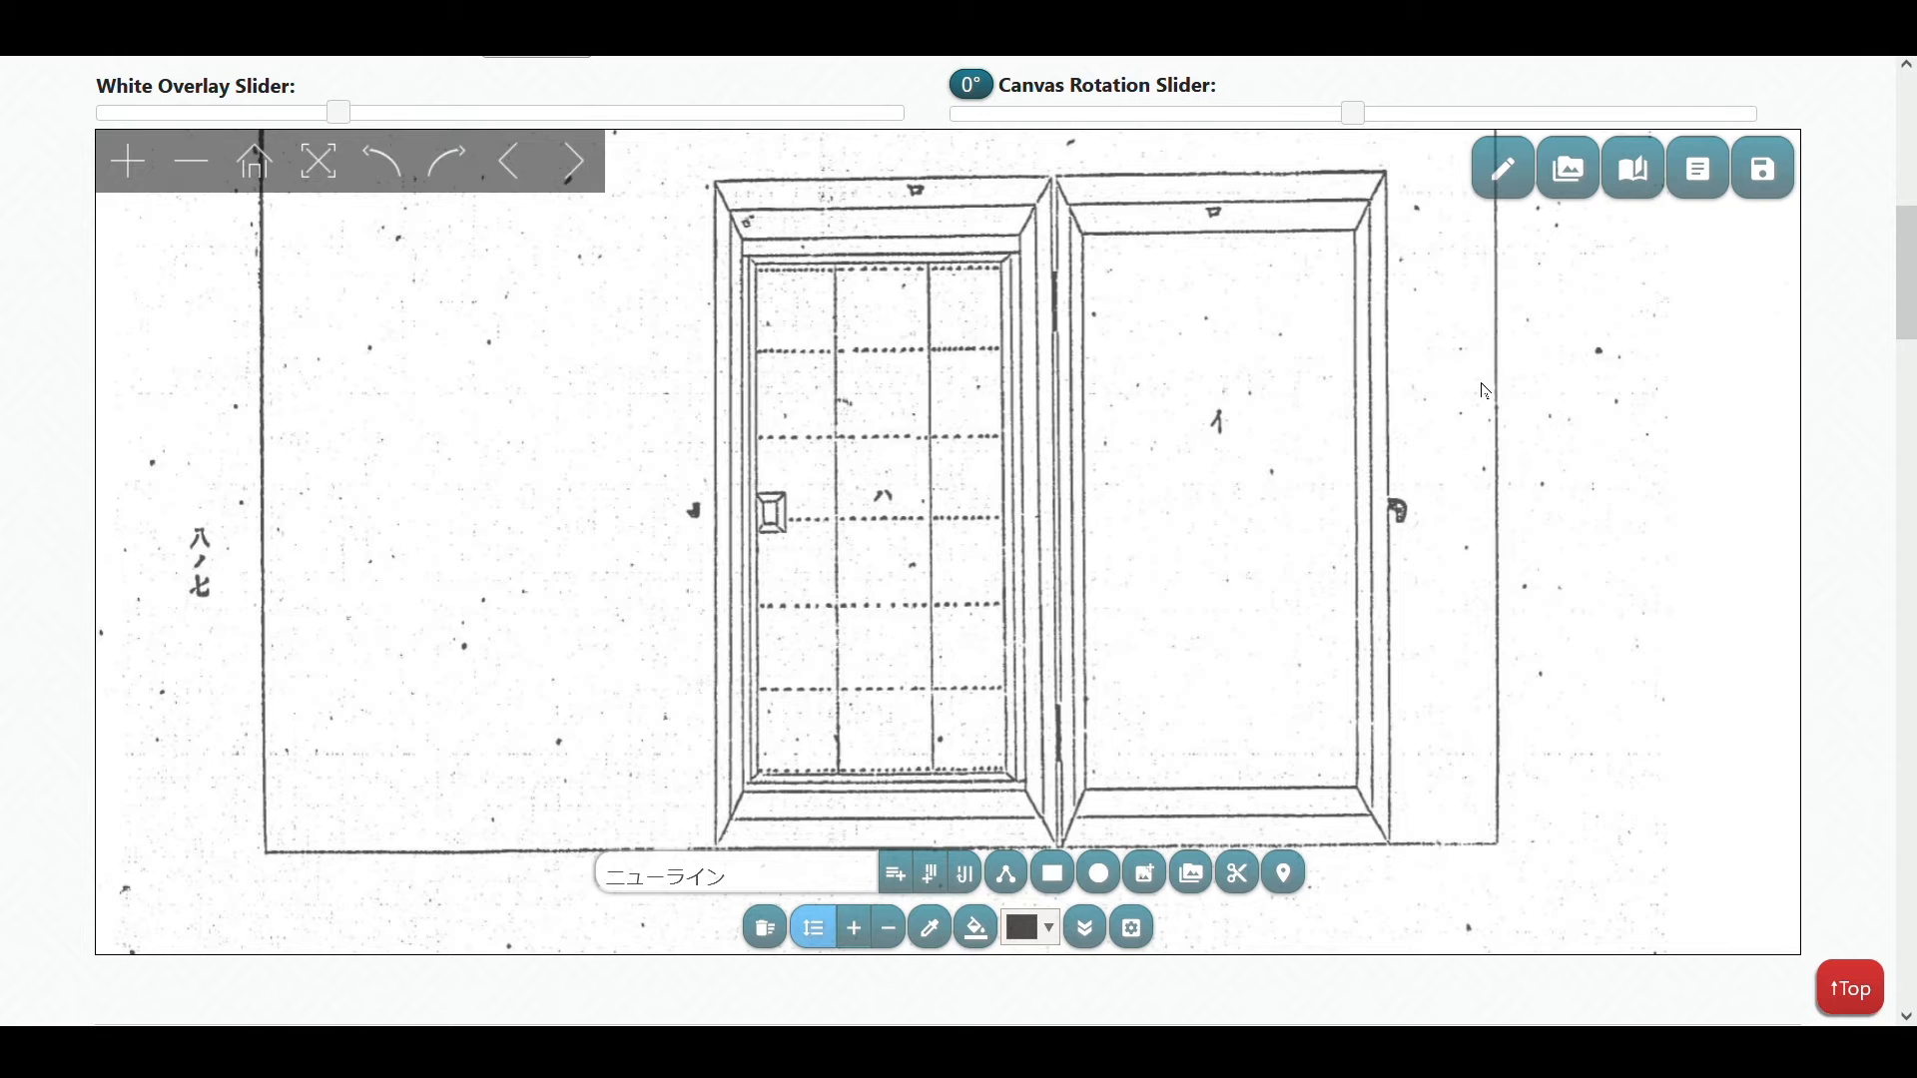
Step: Capture the gridded door panel of the door drawing as a curated image titled Door in new curation folder
left_click_drag(1360, 453, 1336, 444)
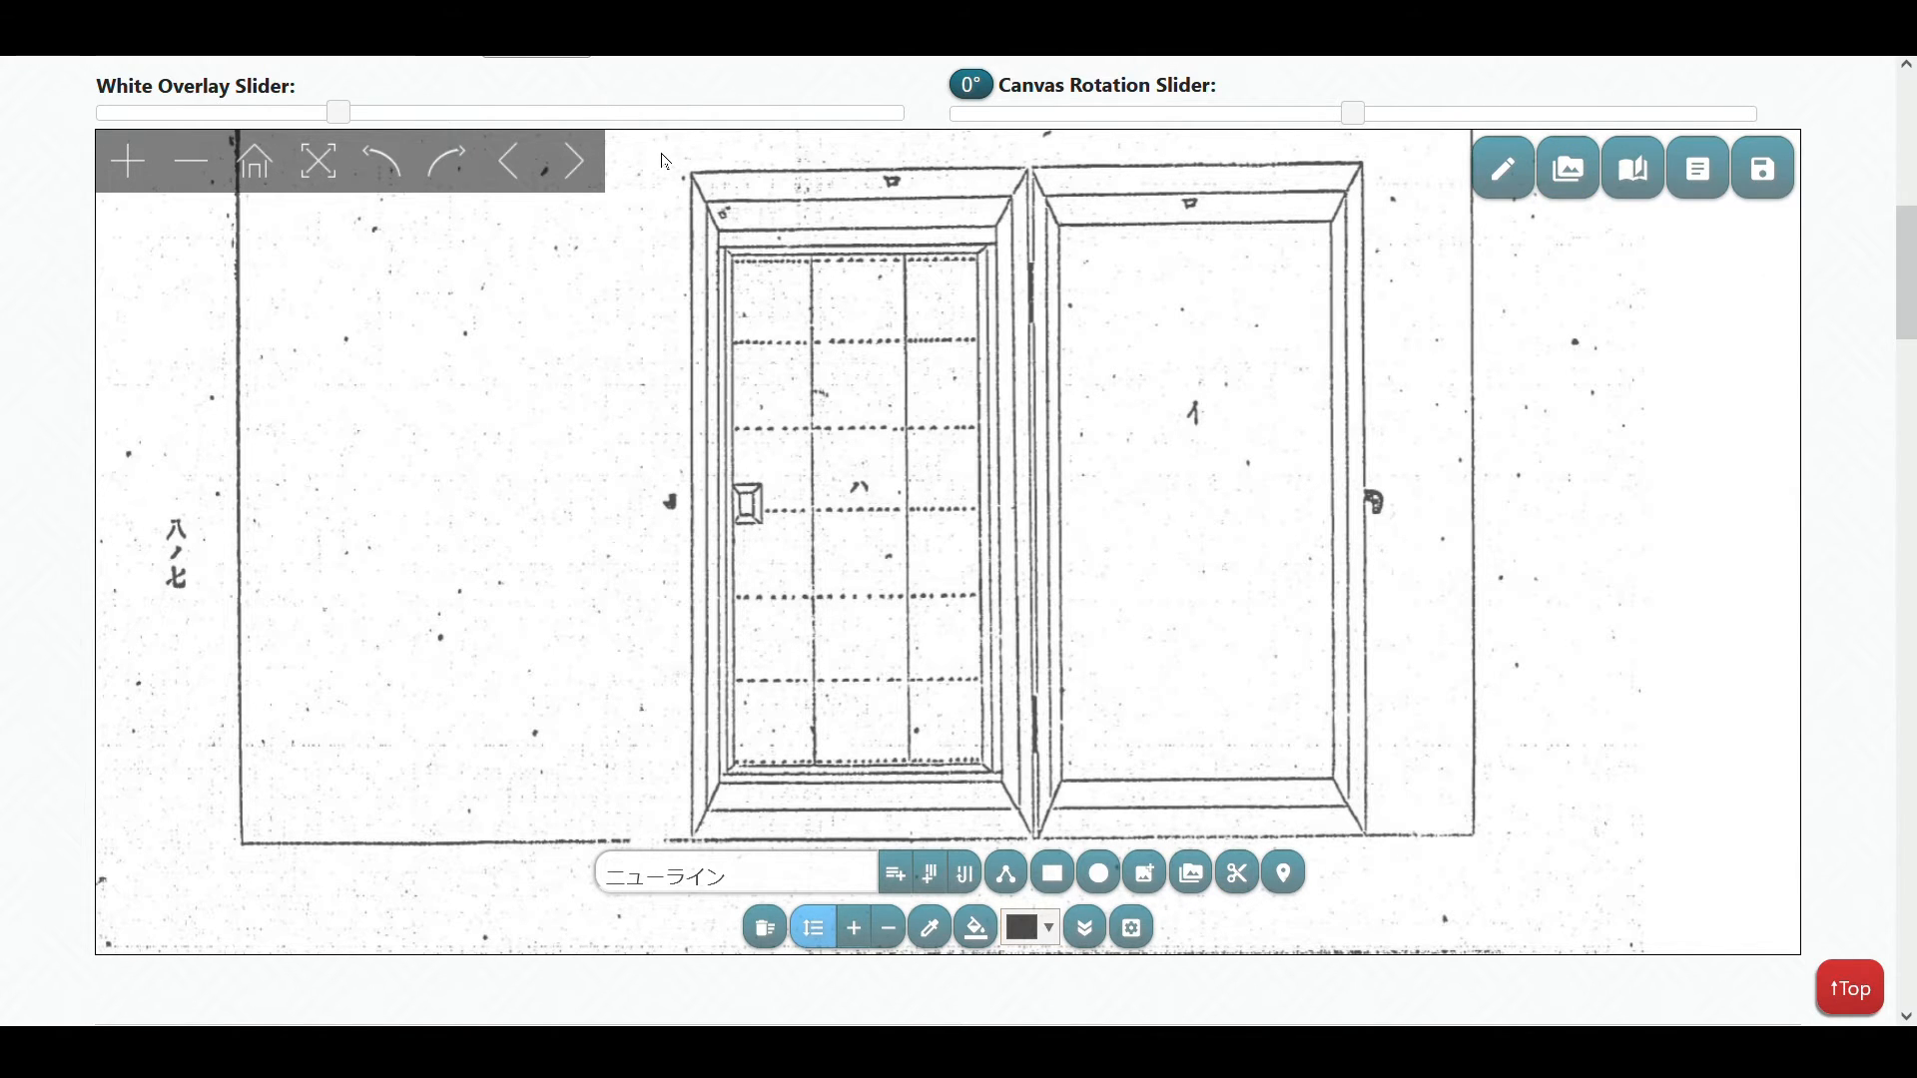
left_click_drag(667, 161, 1038, 842)
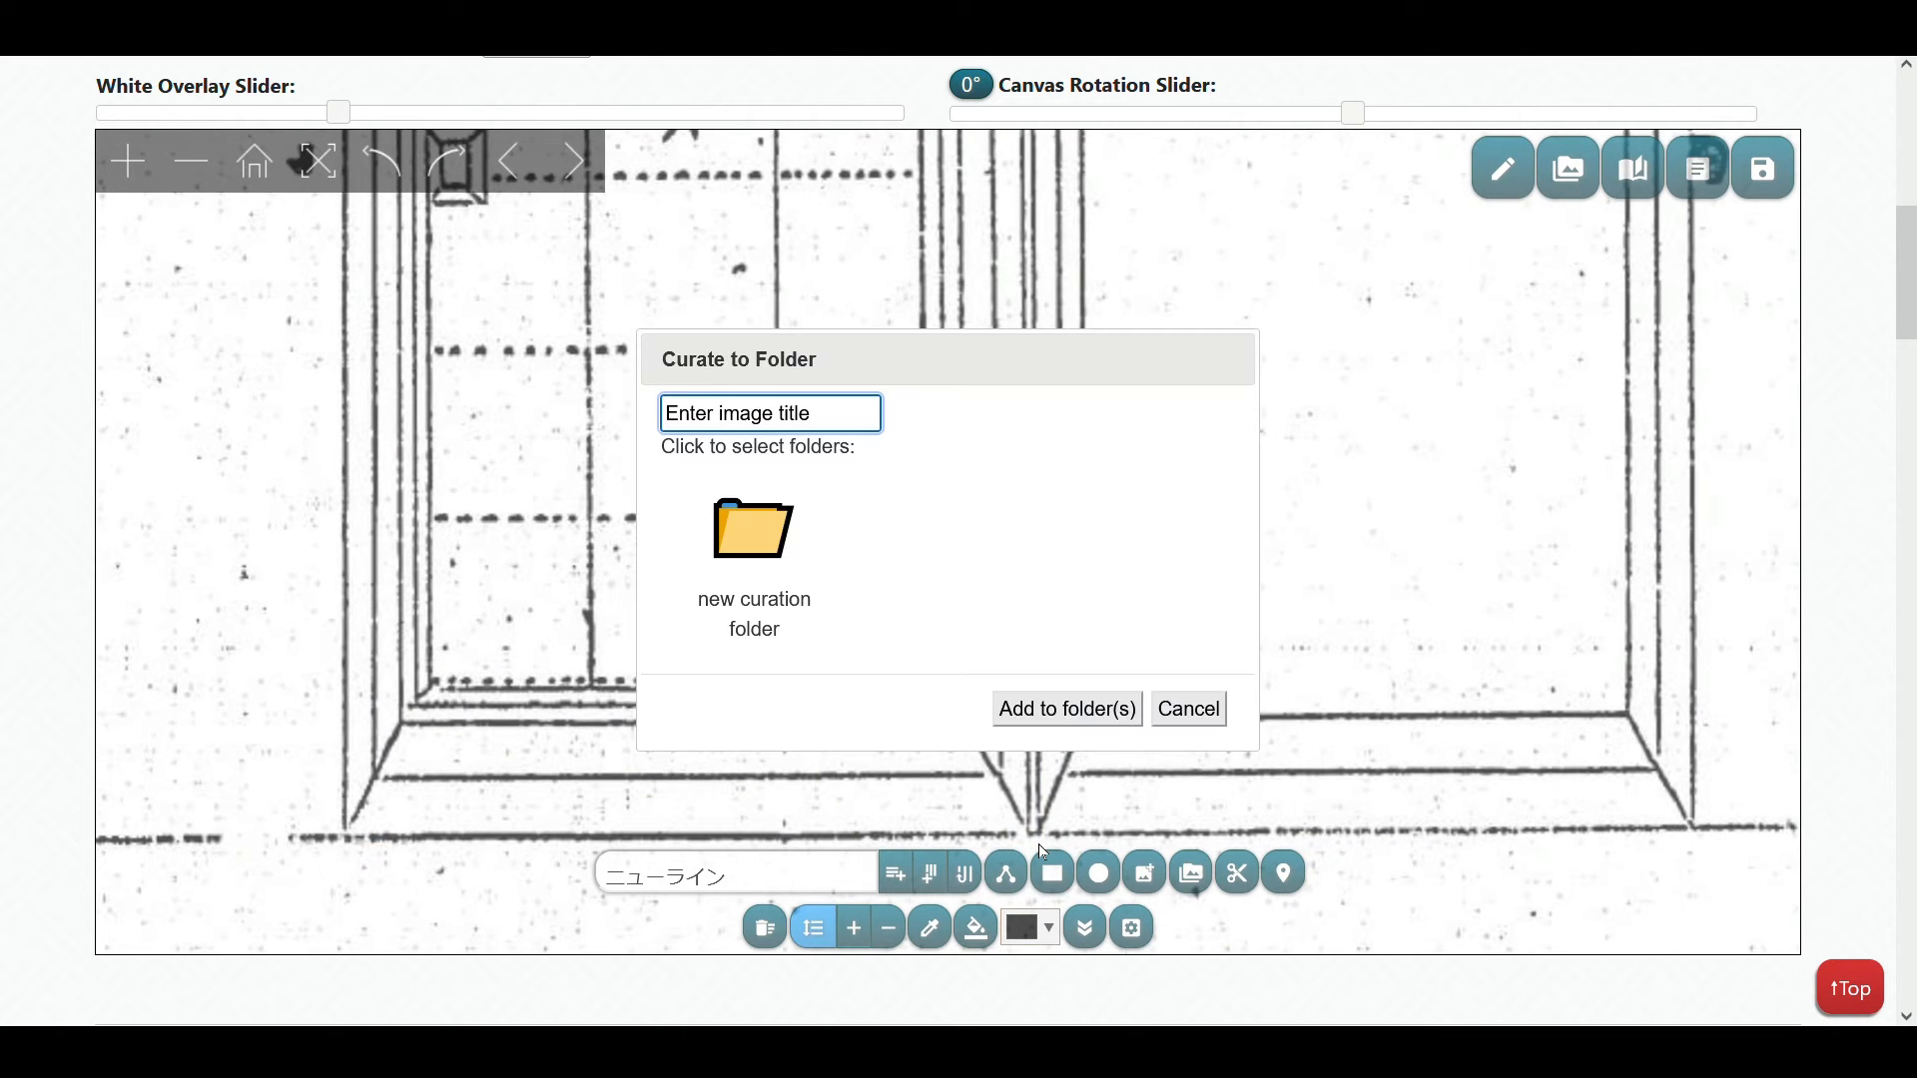
left_click_drag(840, 433, 644, 415)
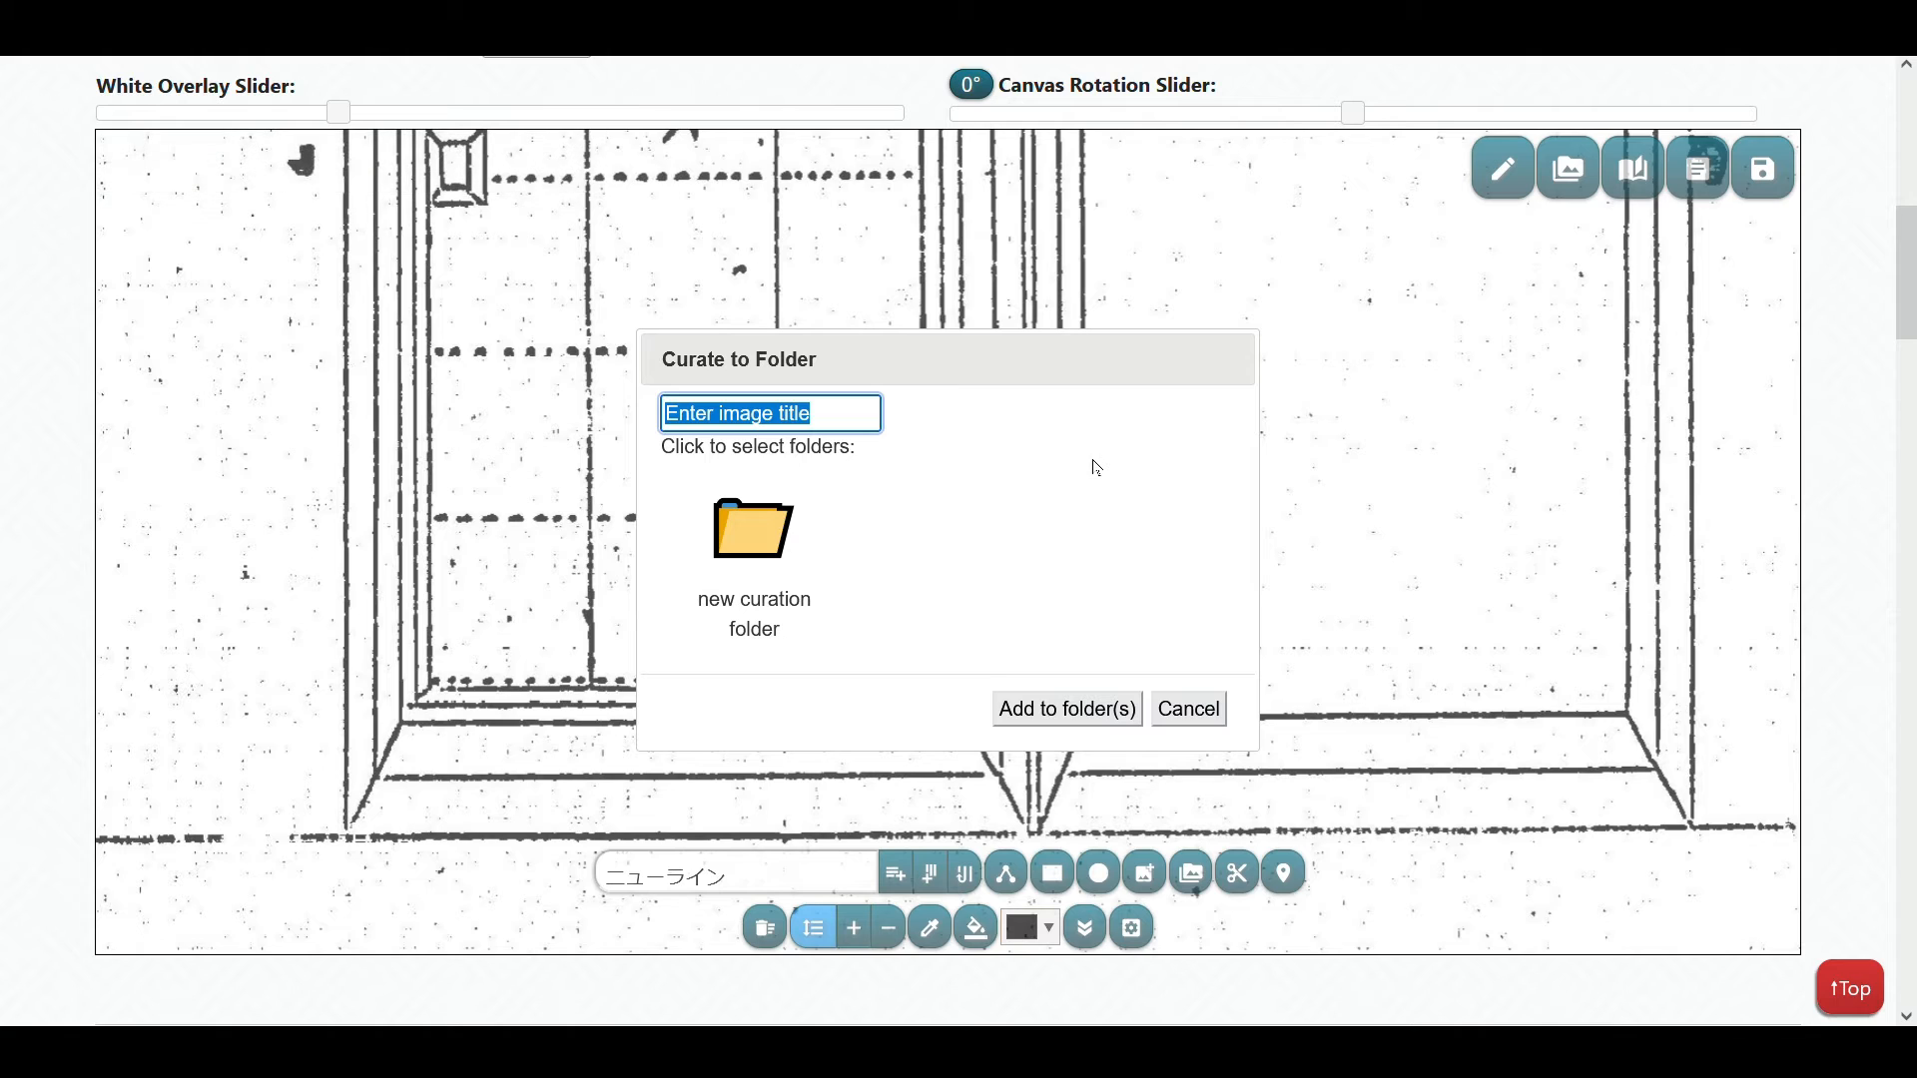
type("Door")
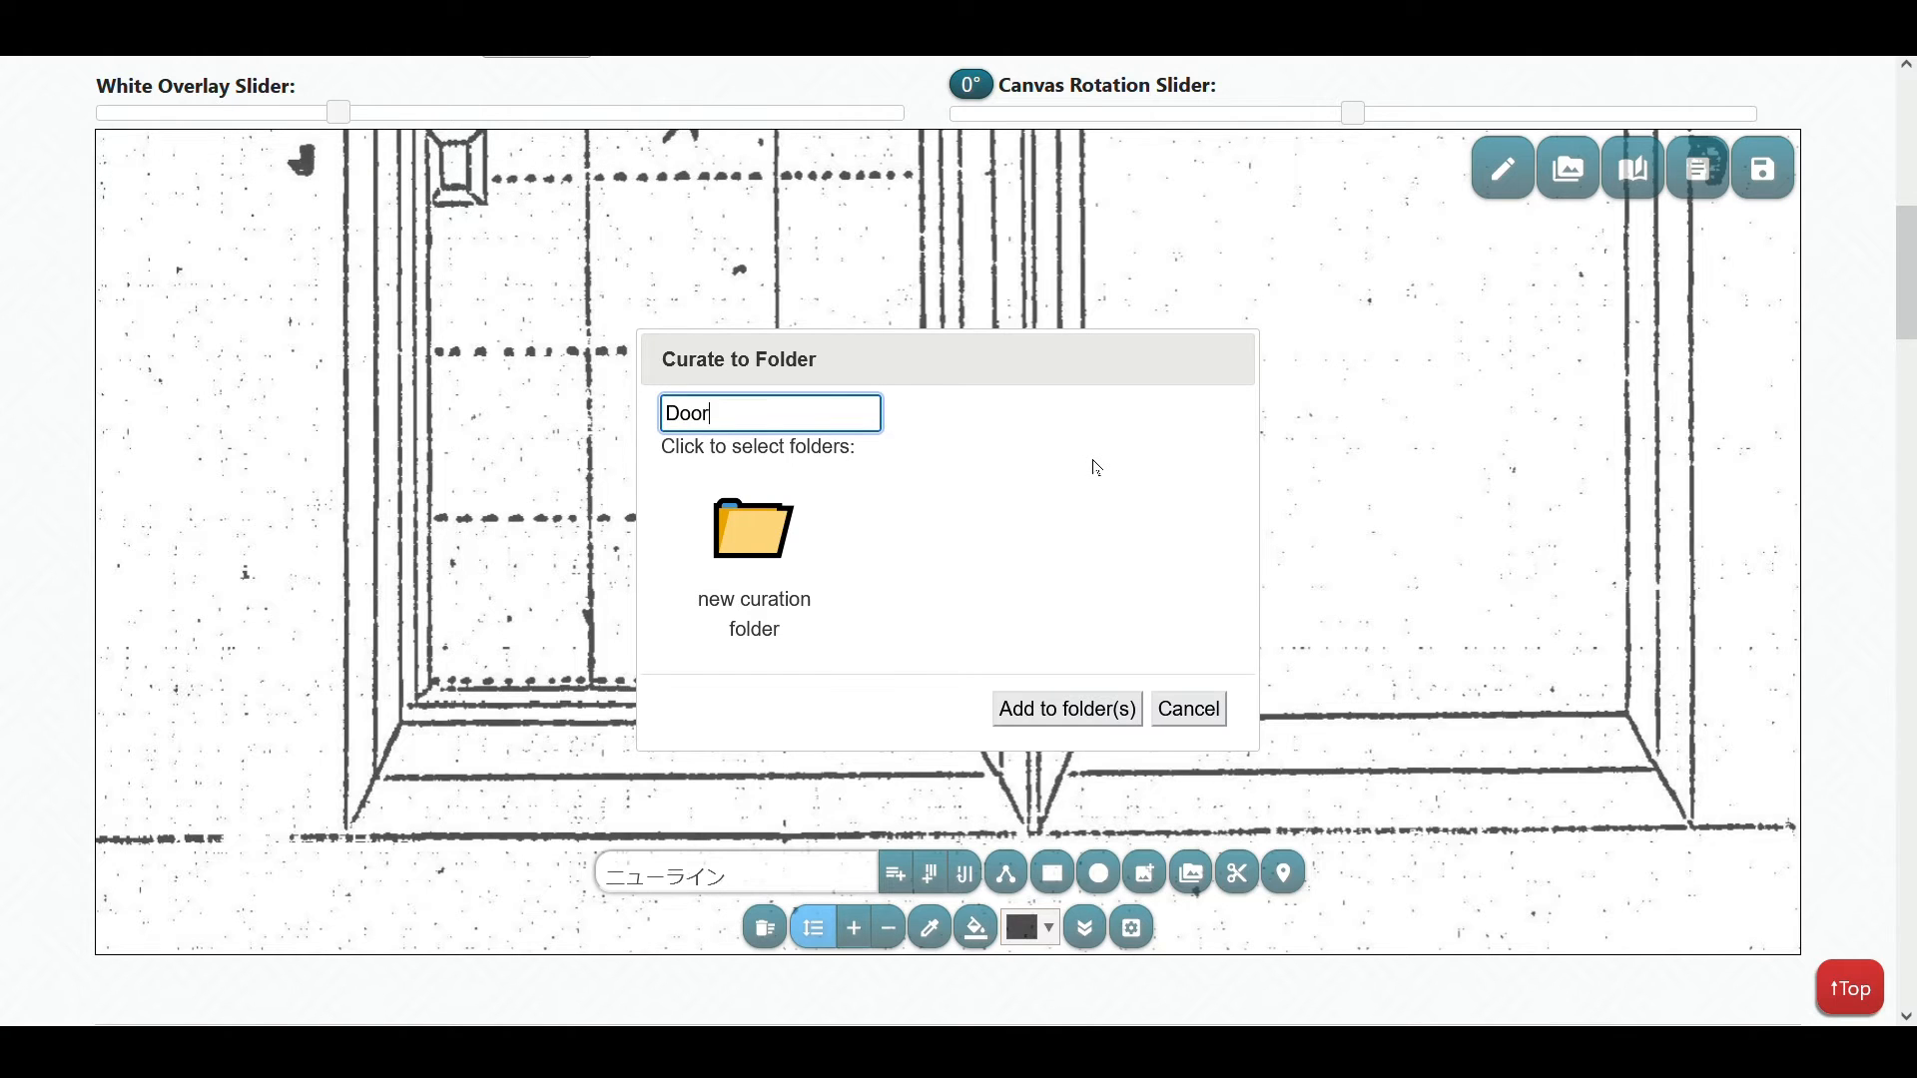
left_click(789, 549)
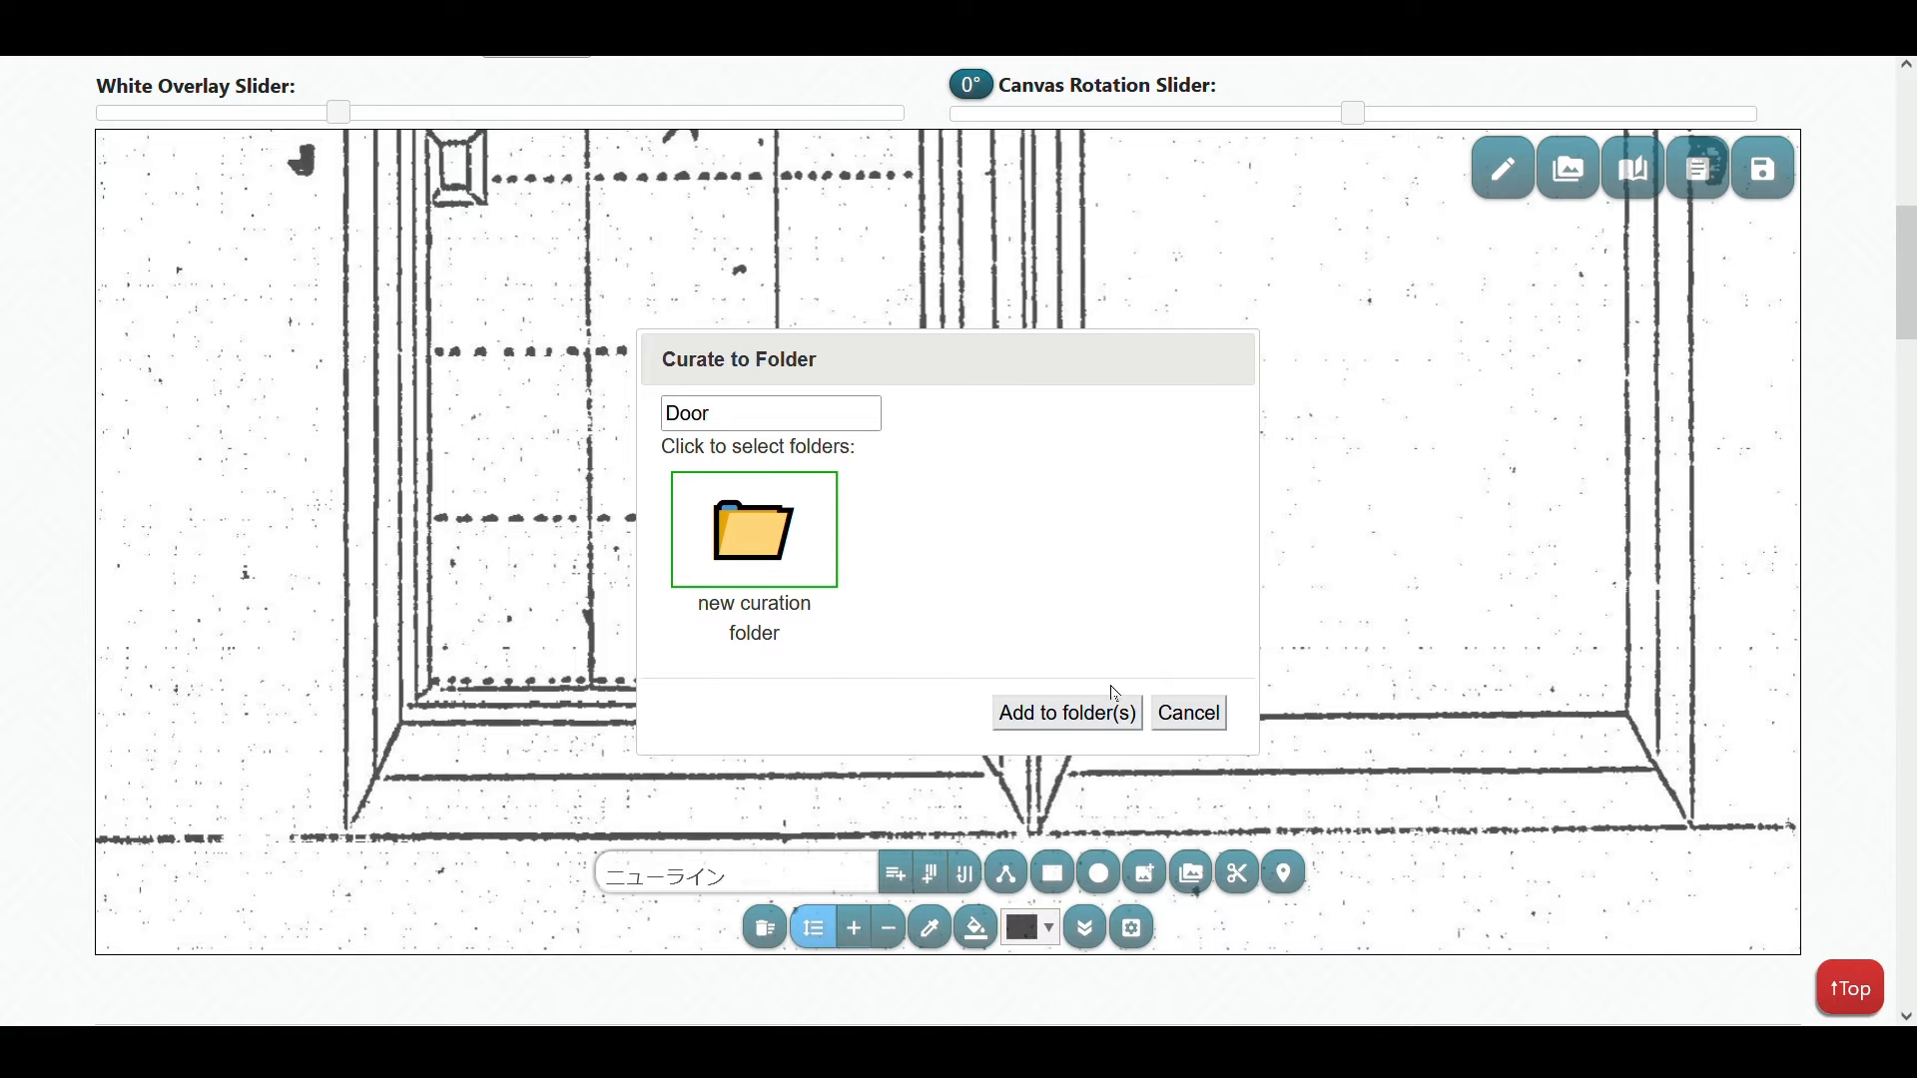
left_click(1110, 715)
Step: Advance to the next page and capture the central dashed square of the floor plan as Window in new curation folder
scroll(865, 506, "down", 3)
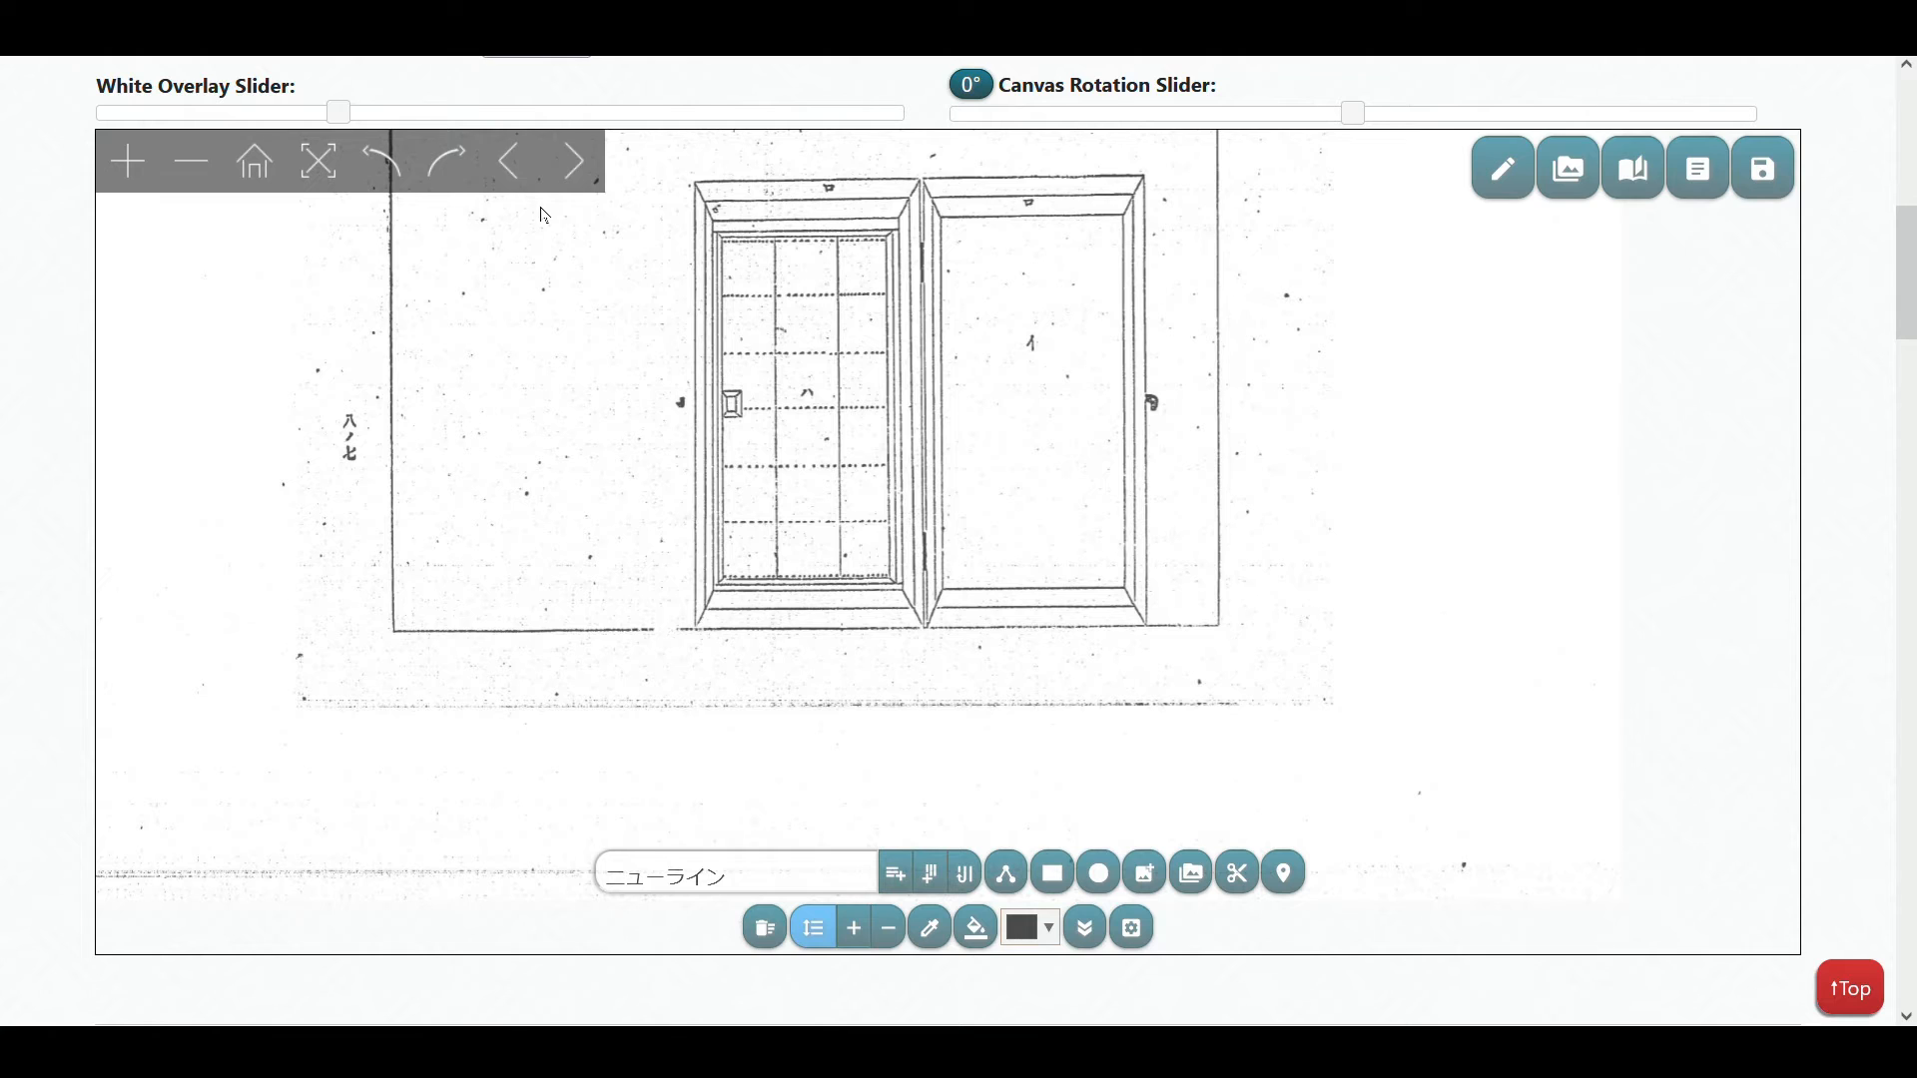
left_click(561, 170)
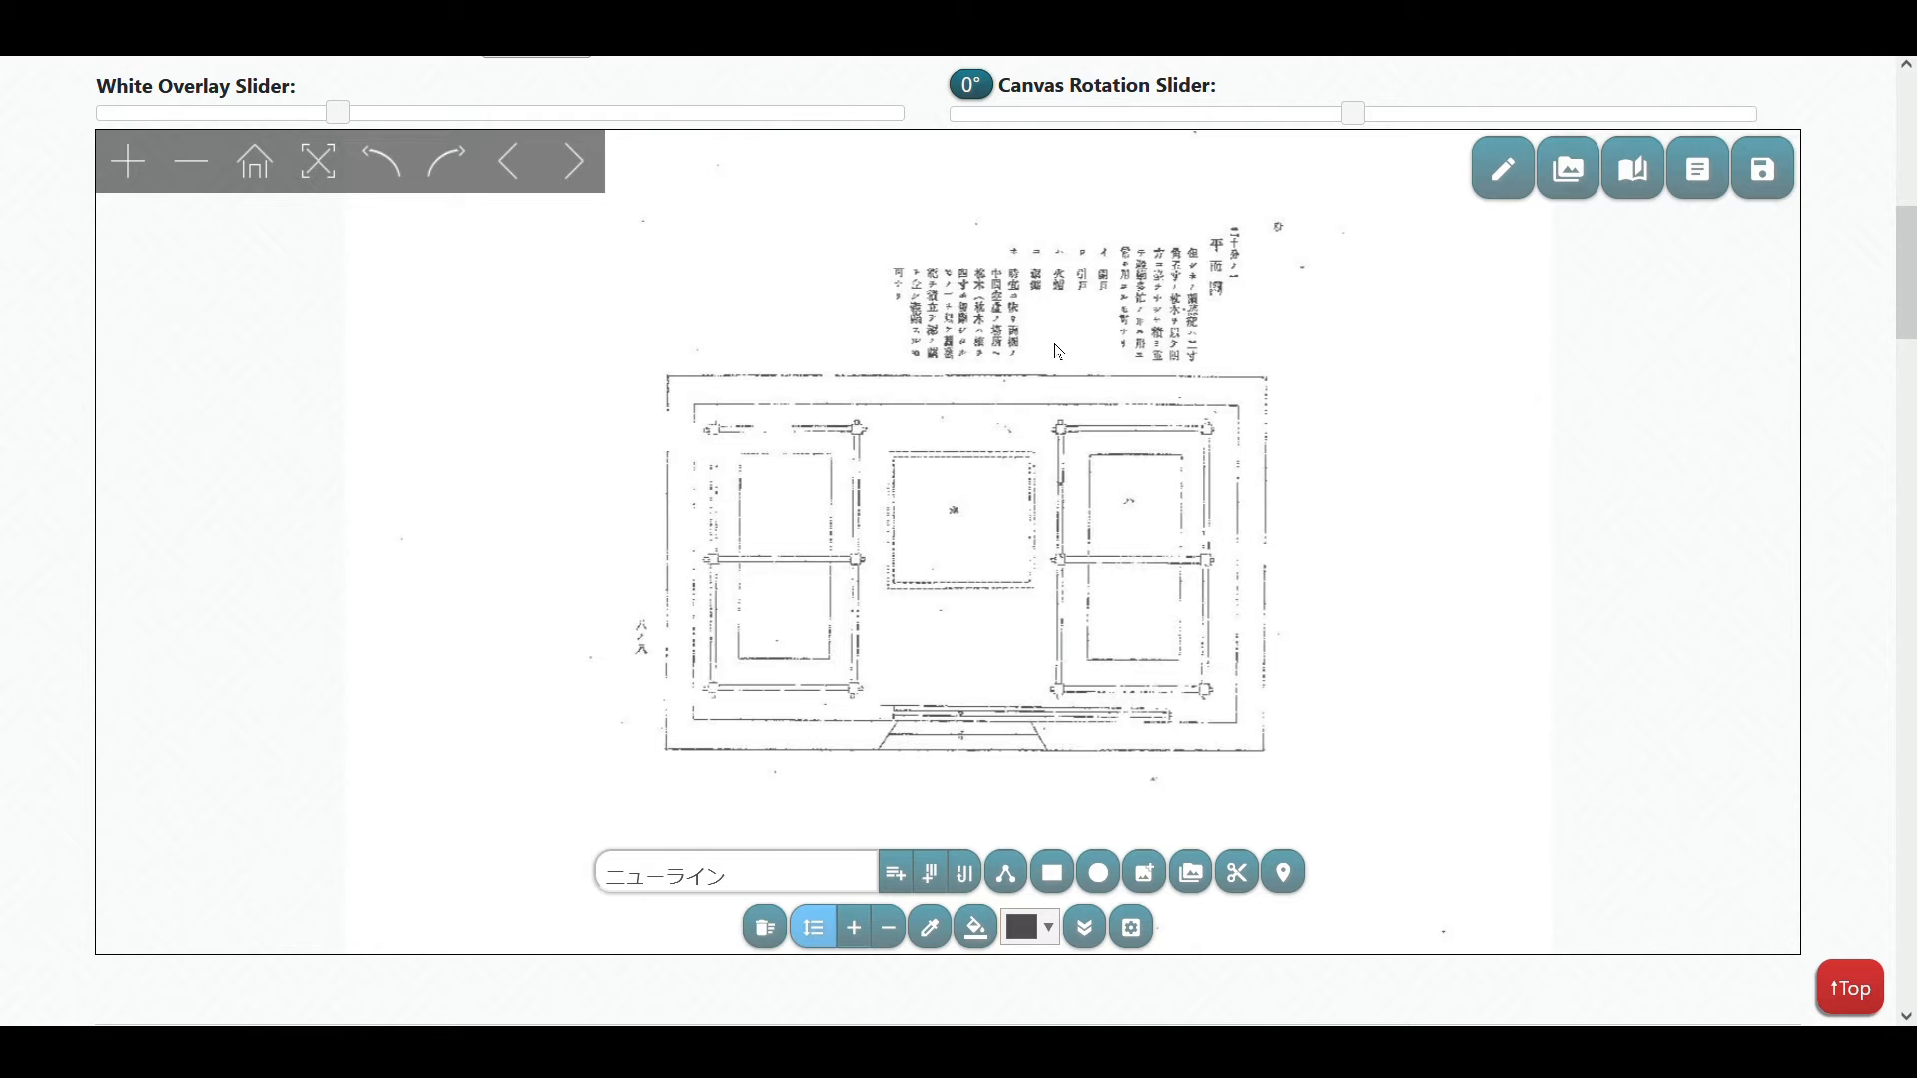
scroll(1089, 507, "up", 5)
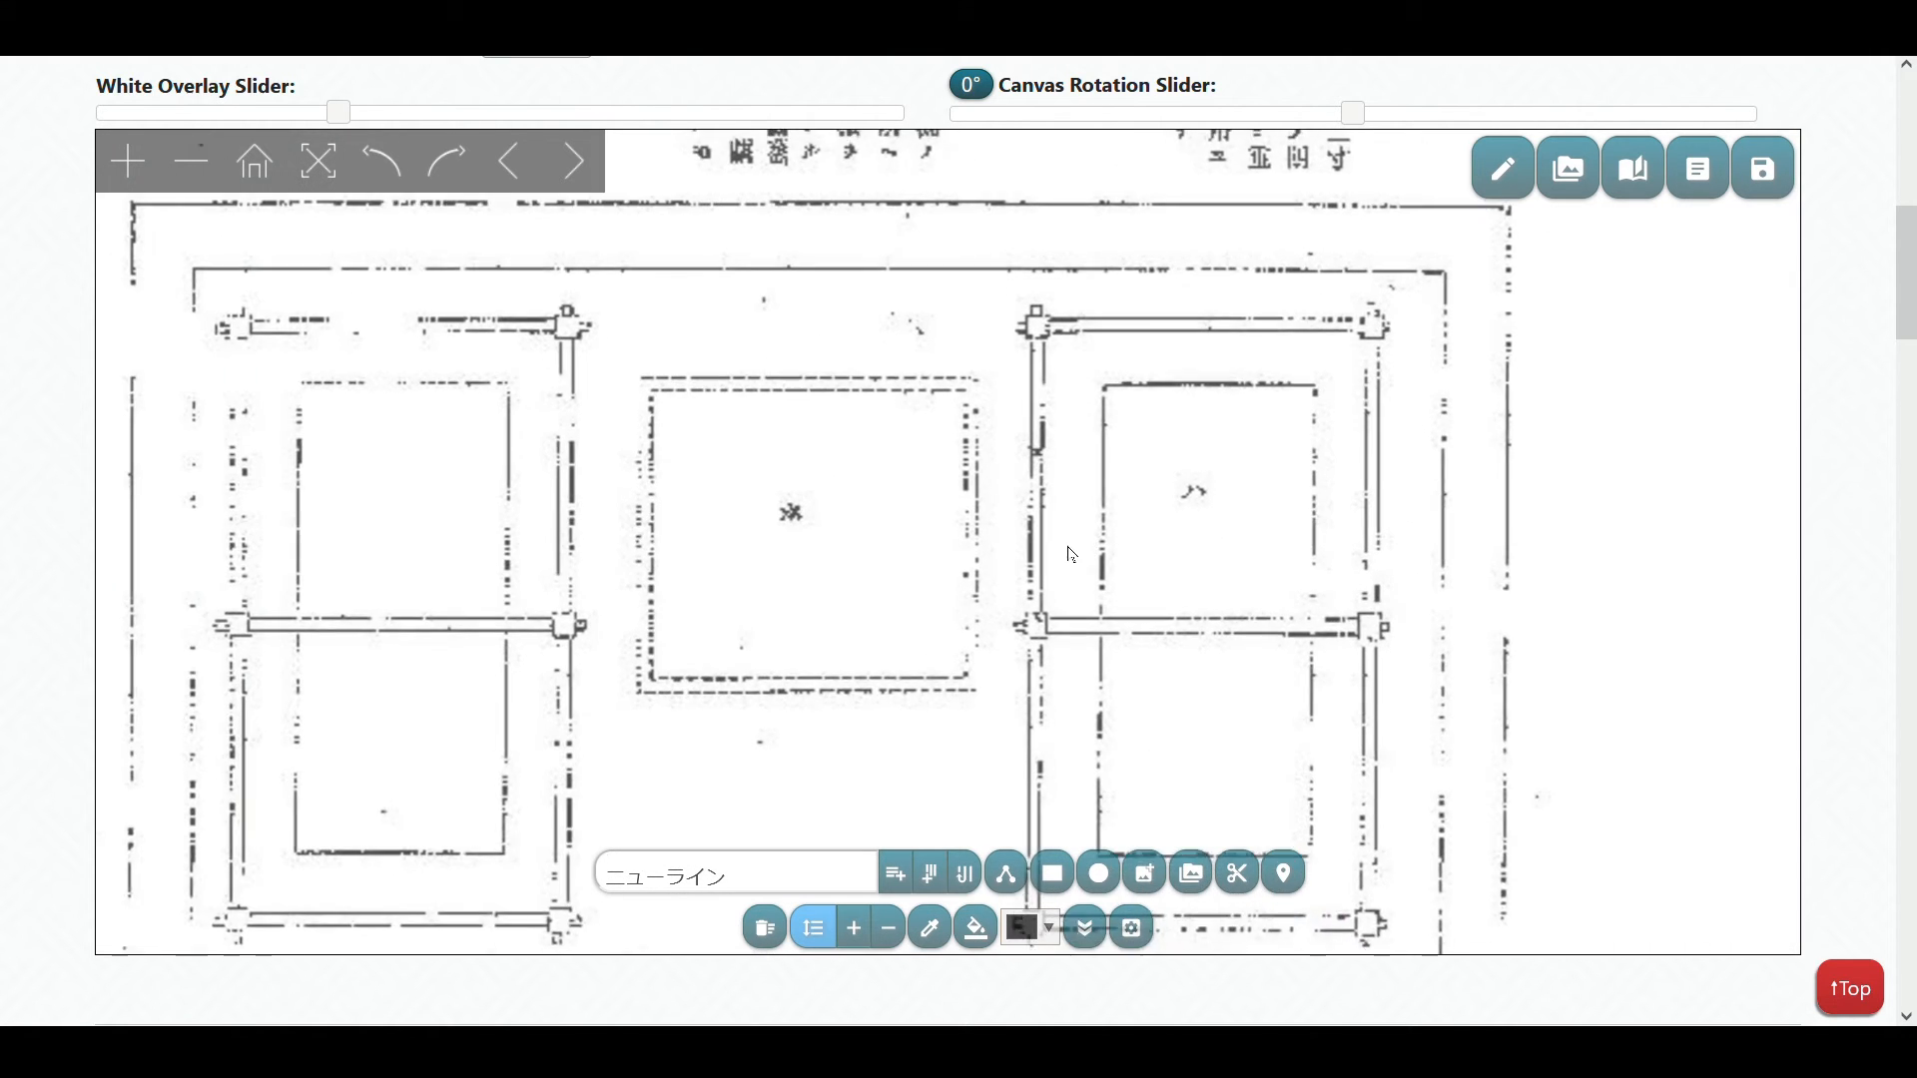
scroll(733, 679, "up", 3)
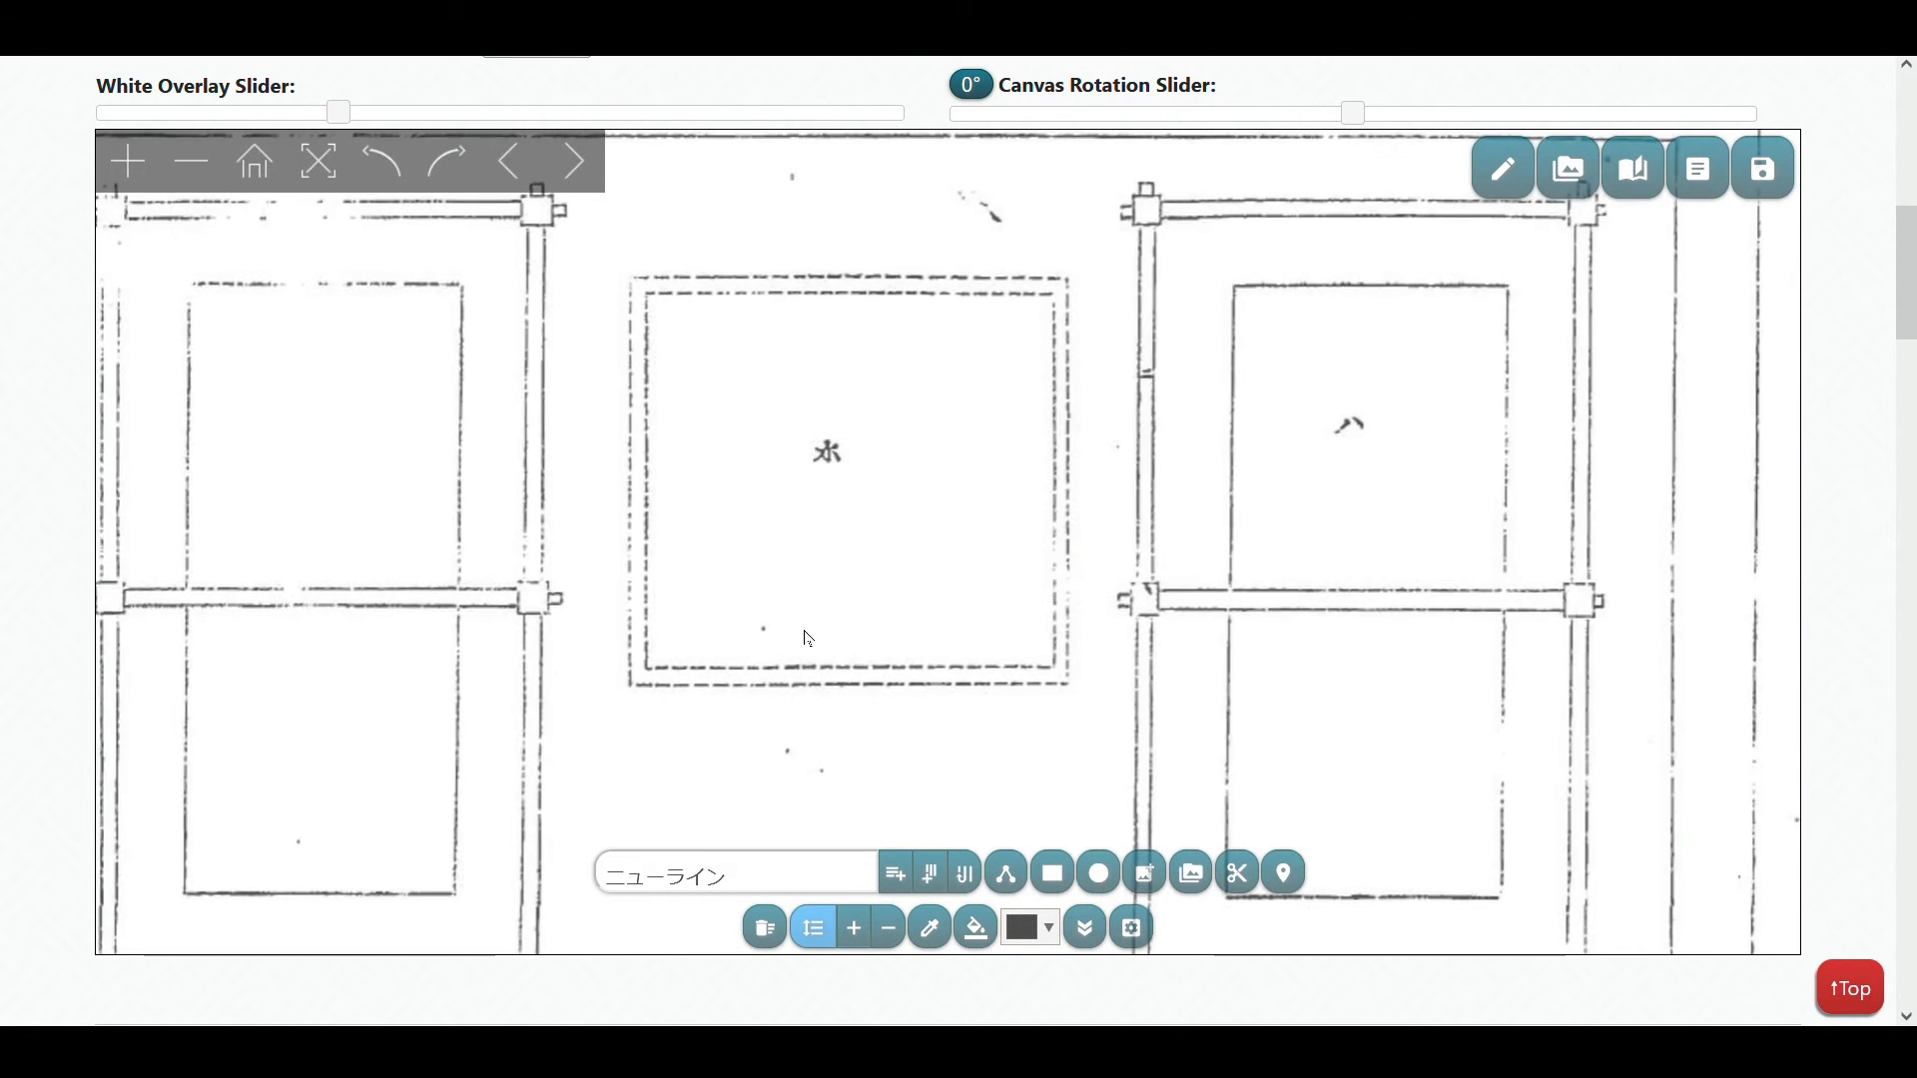
left_click_drag(1155, 631, 1234, 656)
scroll(1105, 589, "up", 1)
left_click_drag(1105, 589, 1106, 628)
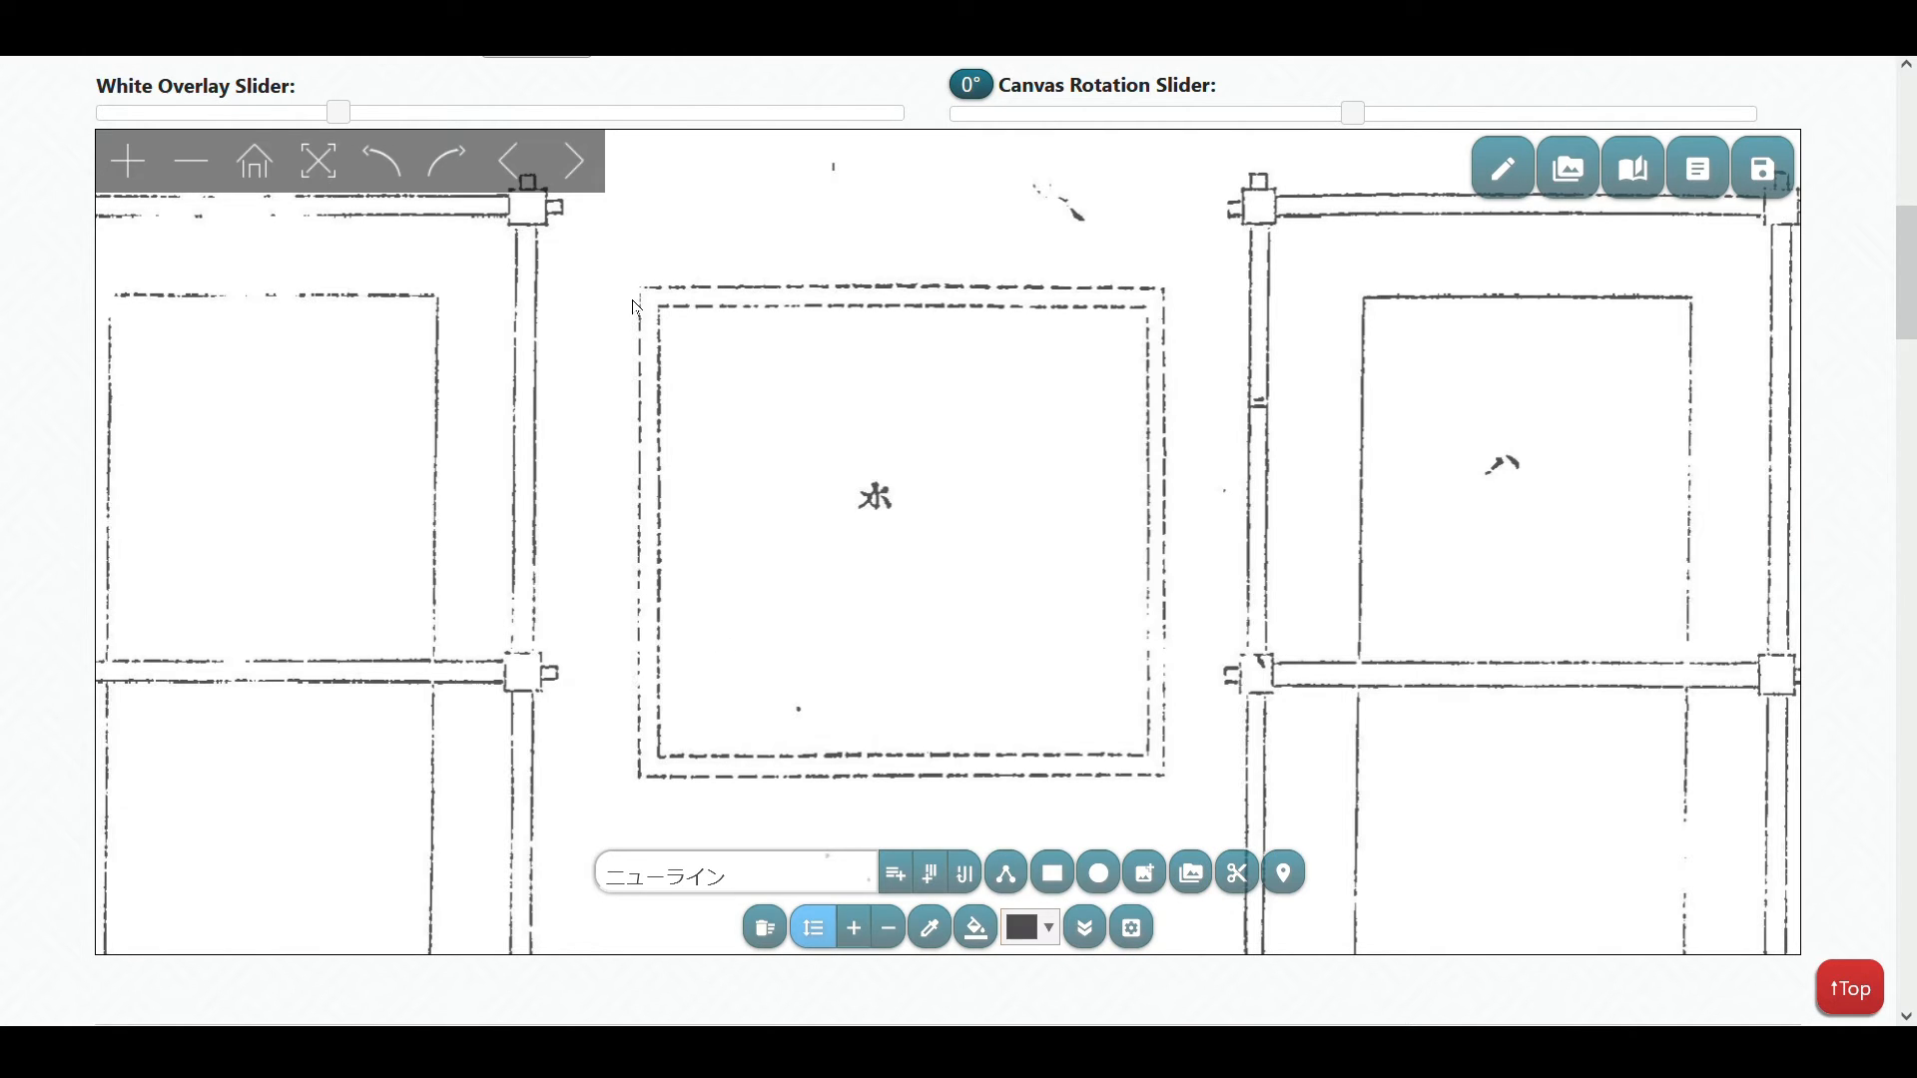
left_click_drag(629, 274, 1180, 795)
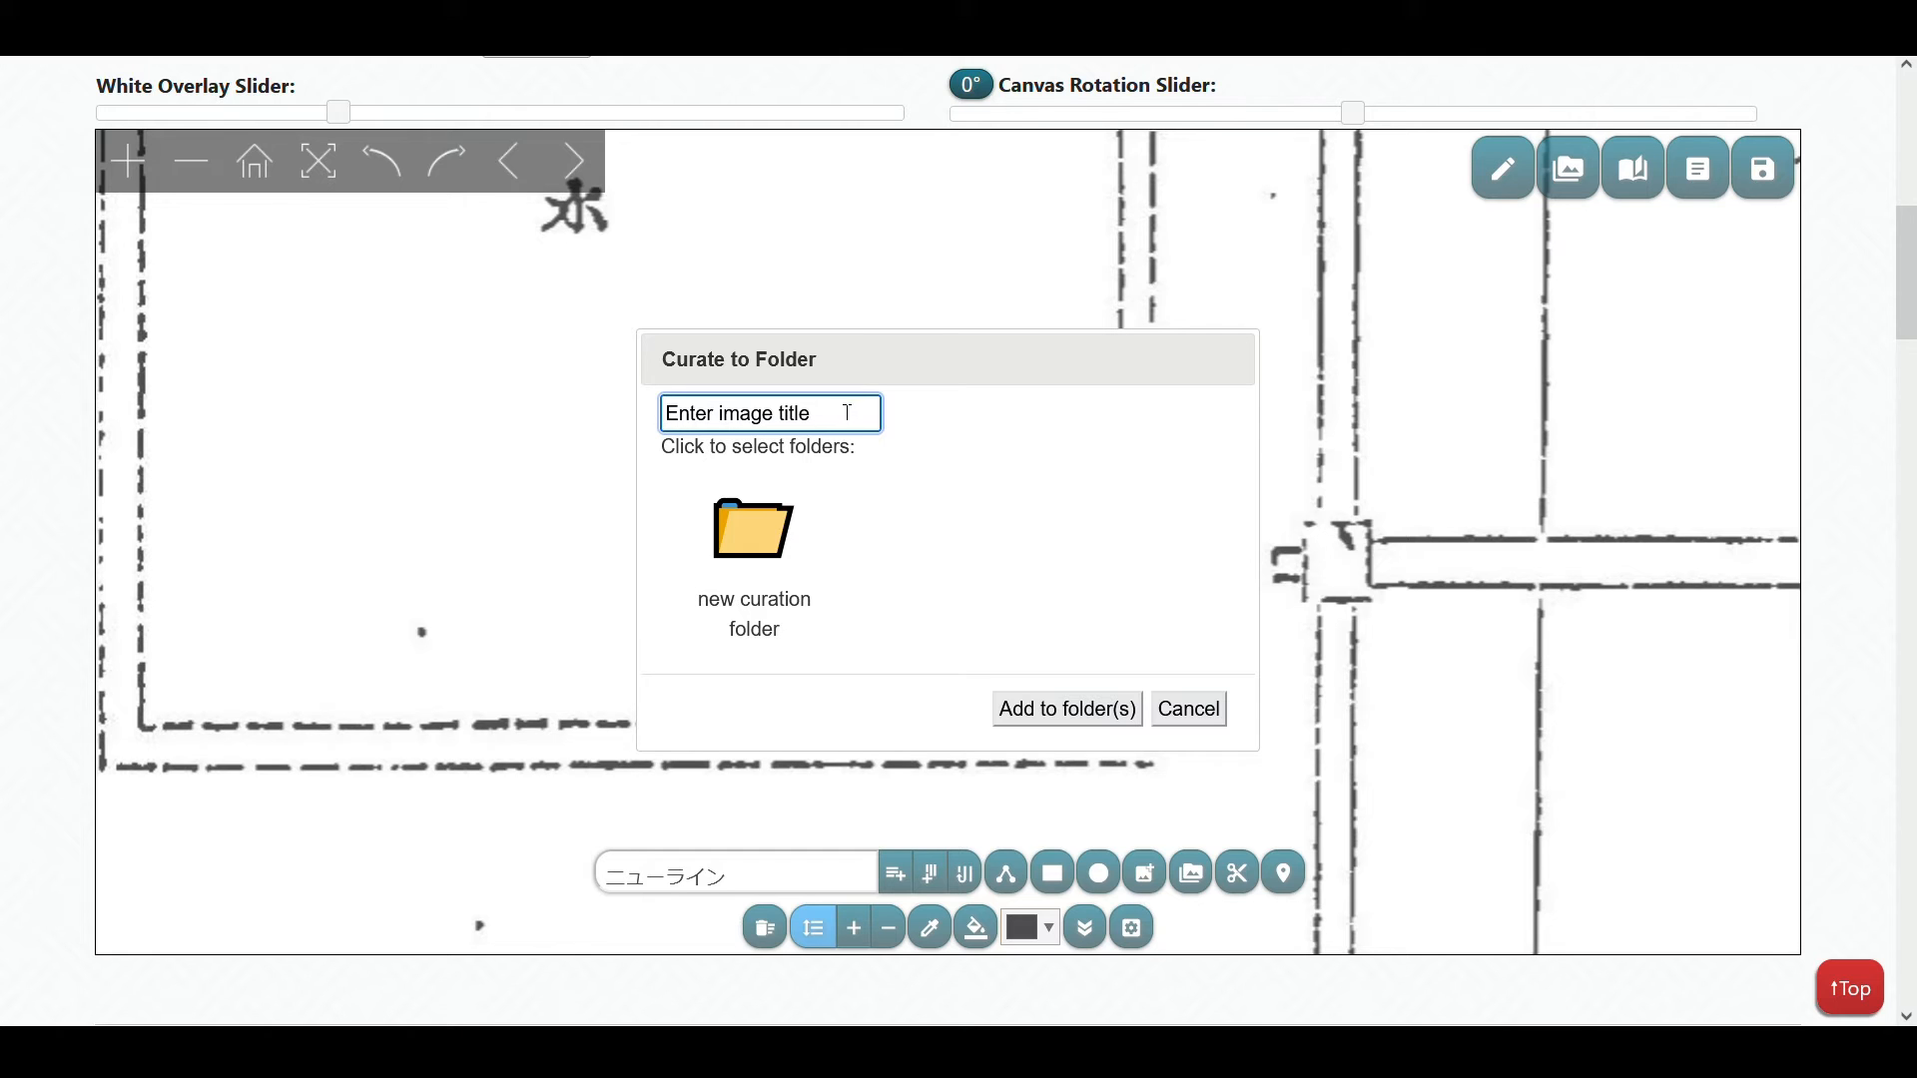
left_click_drag(839, 413, 664, 414)
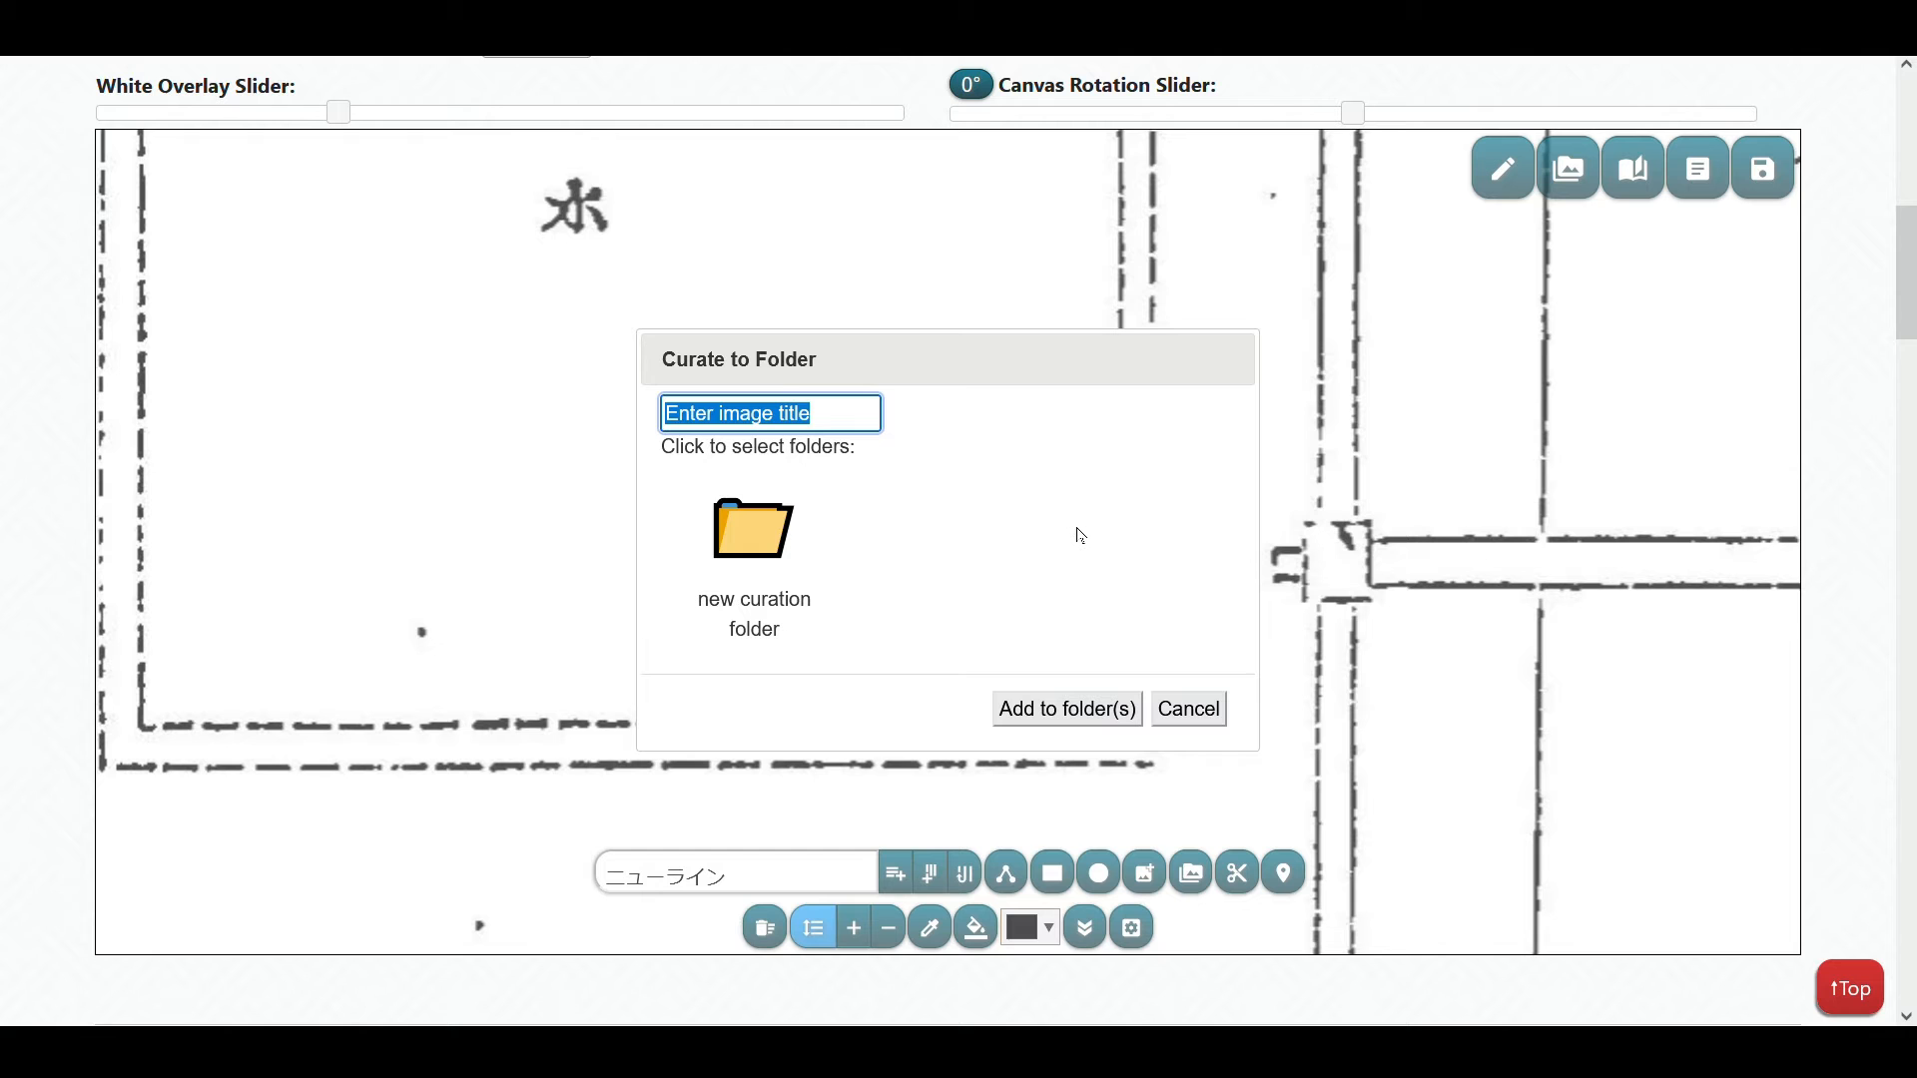
type("Window")
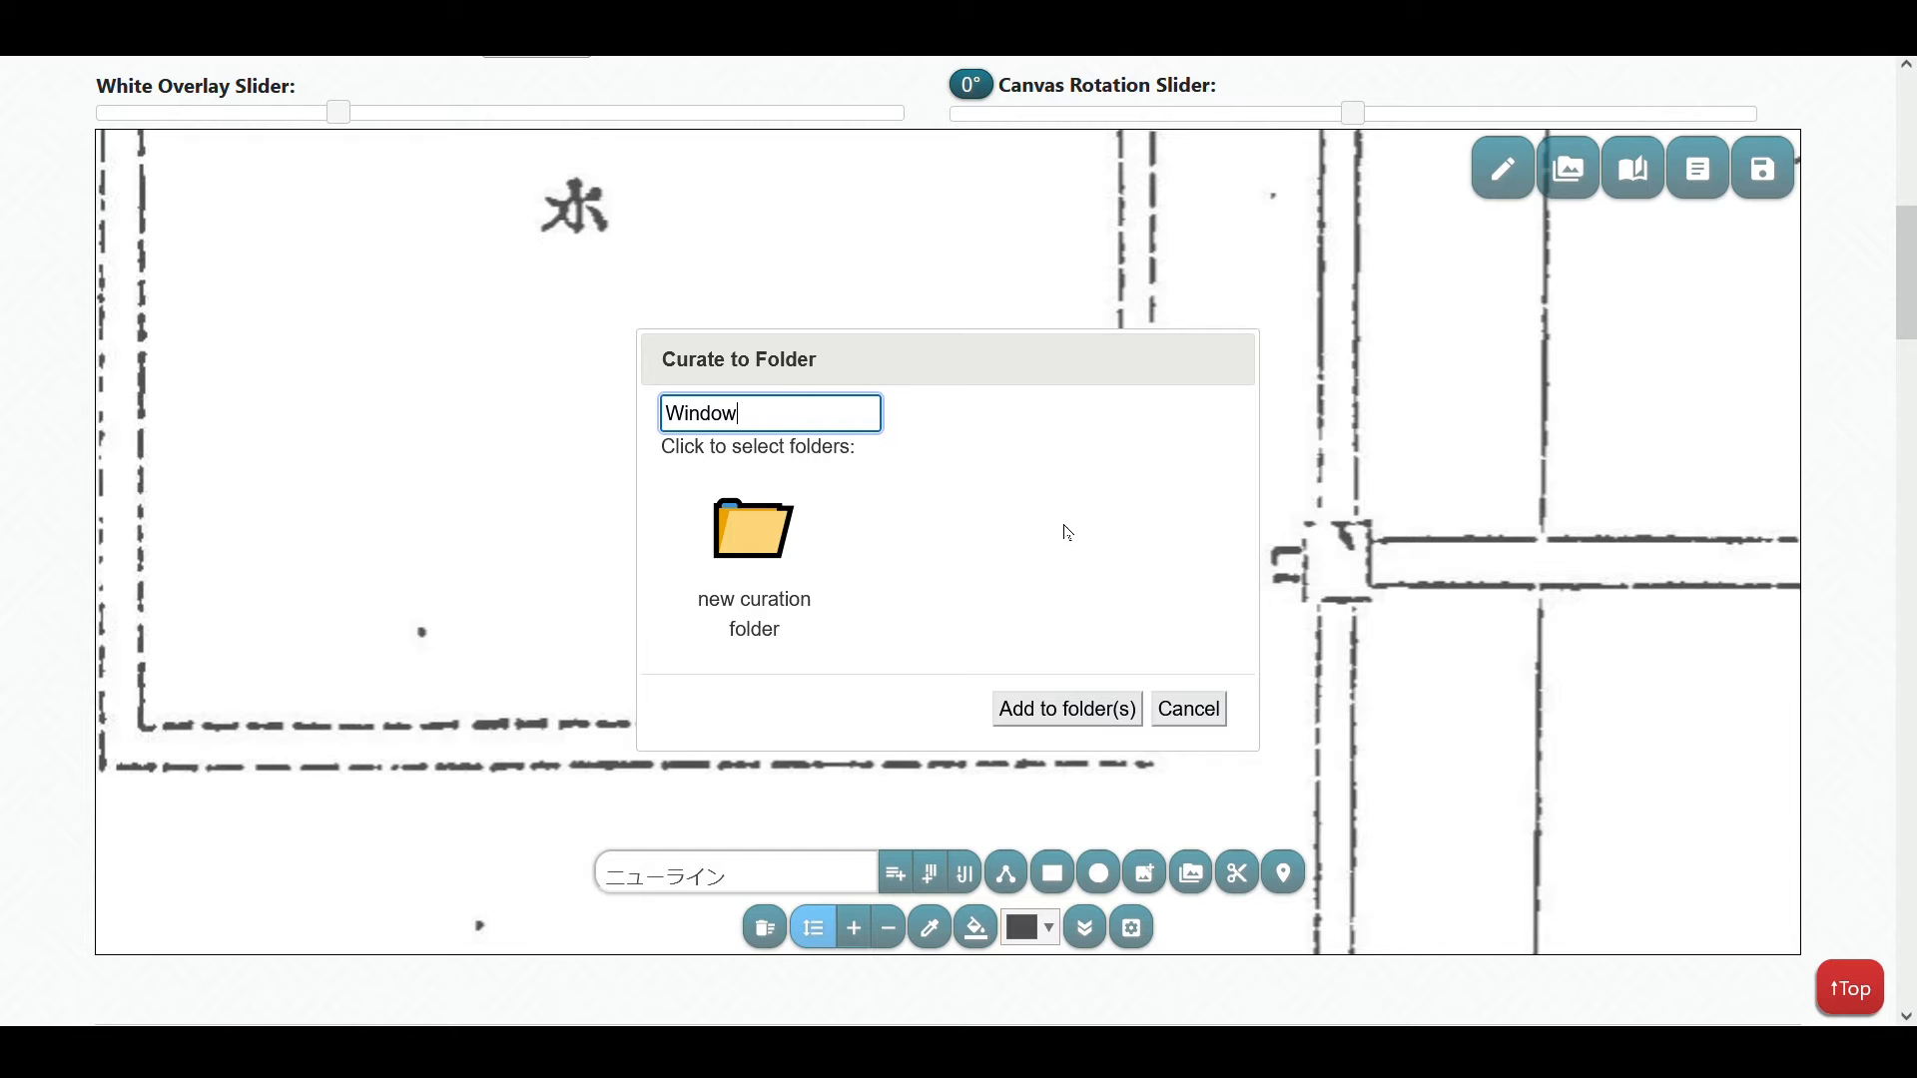
left_click(807, 534)
left_click(1134, 710)
Step: Advance to the next page and capture the slatted box with handles as Box in new curation folder
scroll(1109, 702, "down", 8)
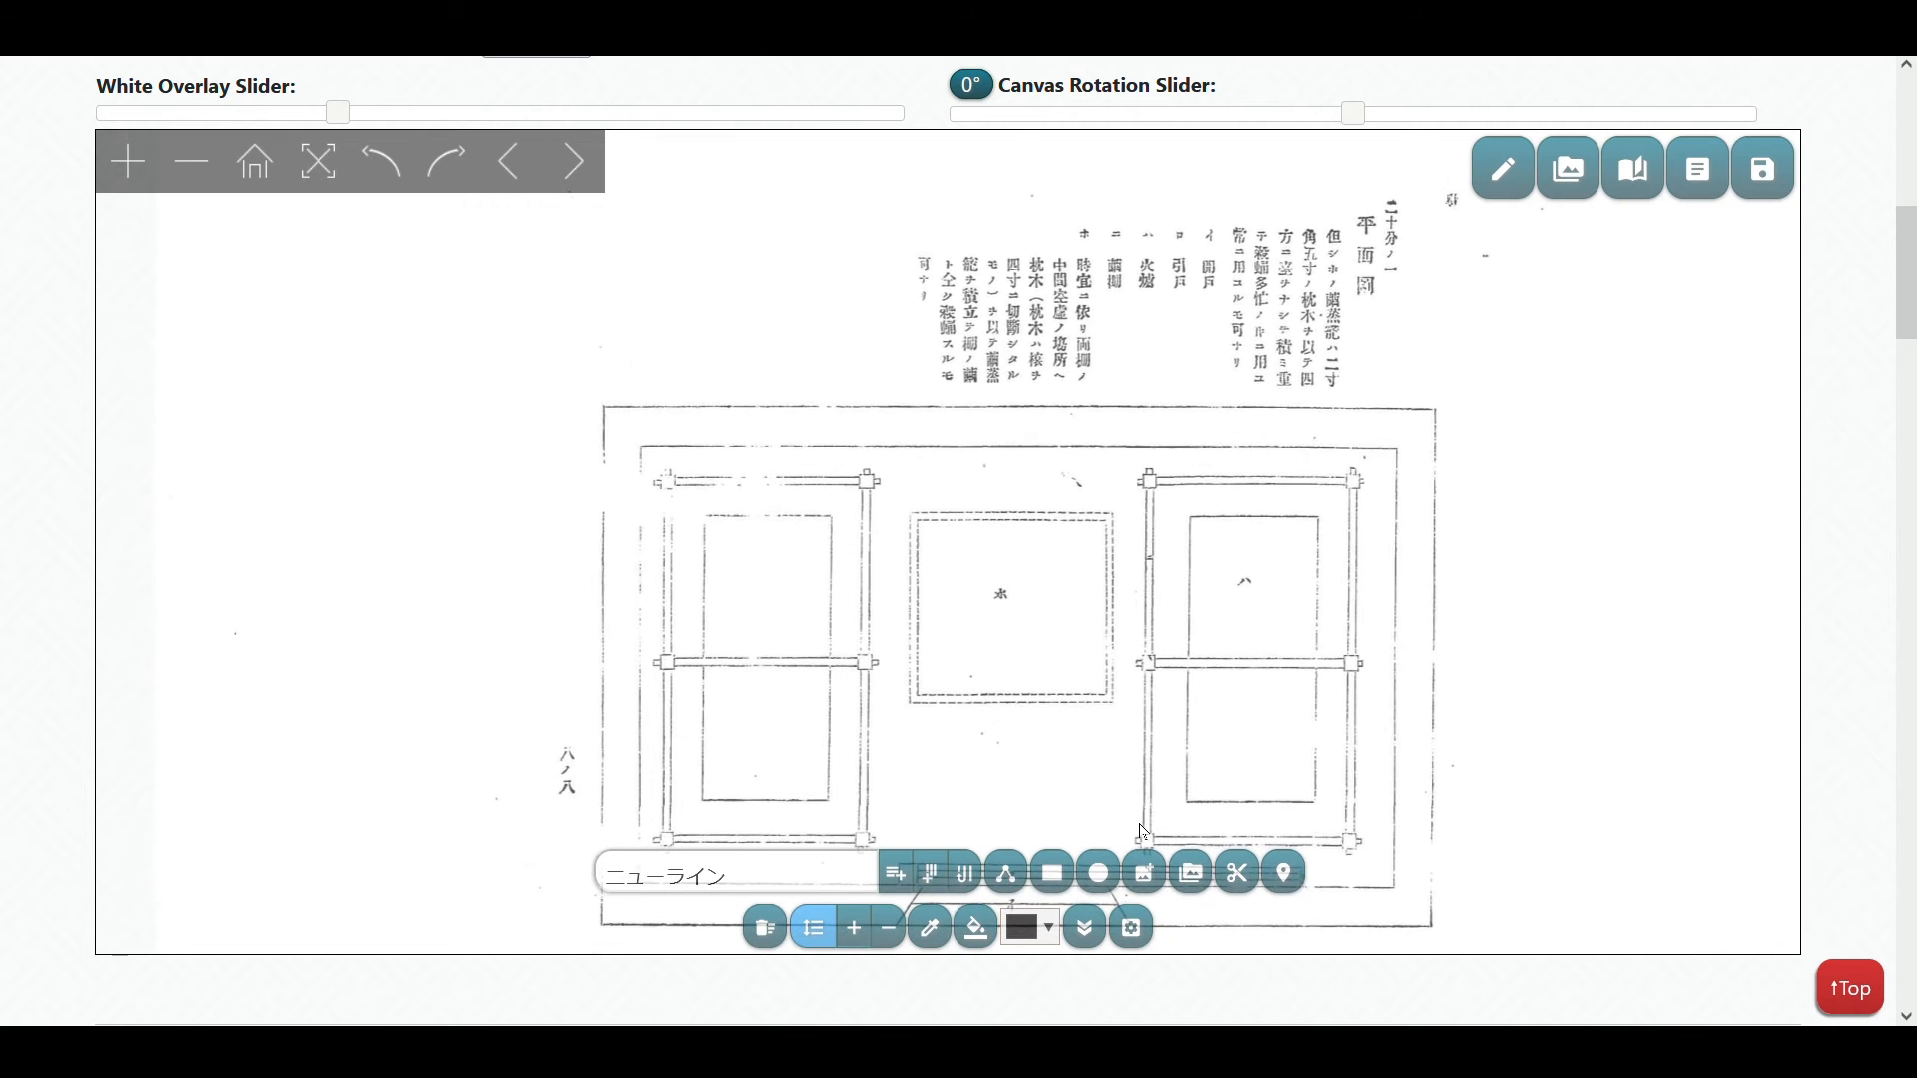
left_click(573, 165)
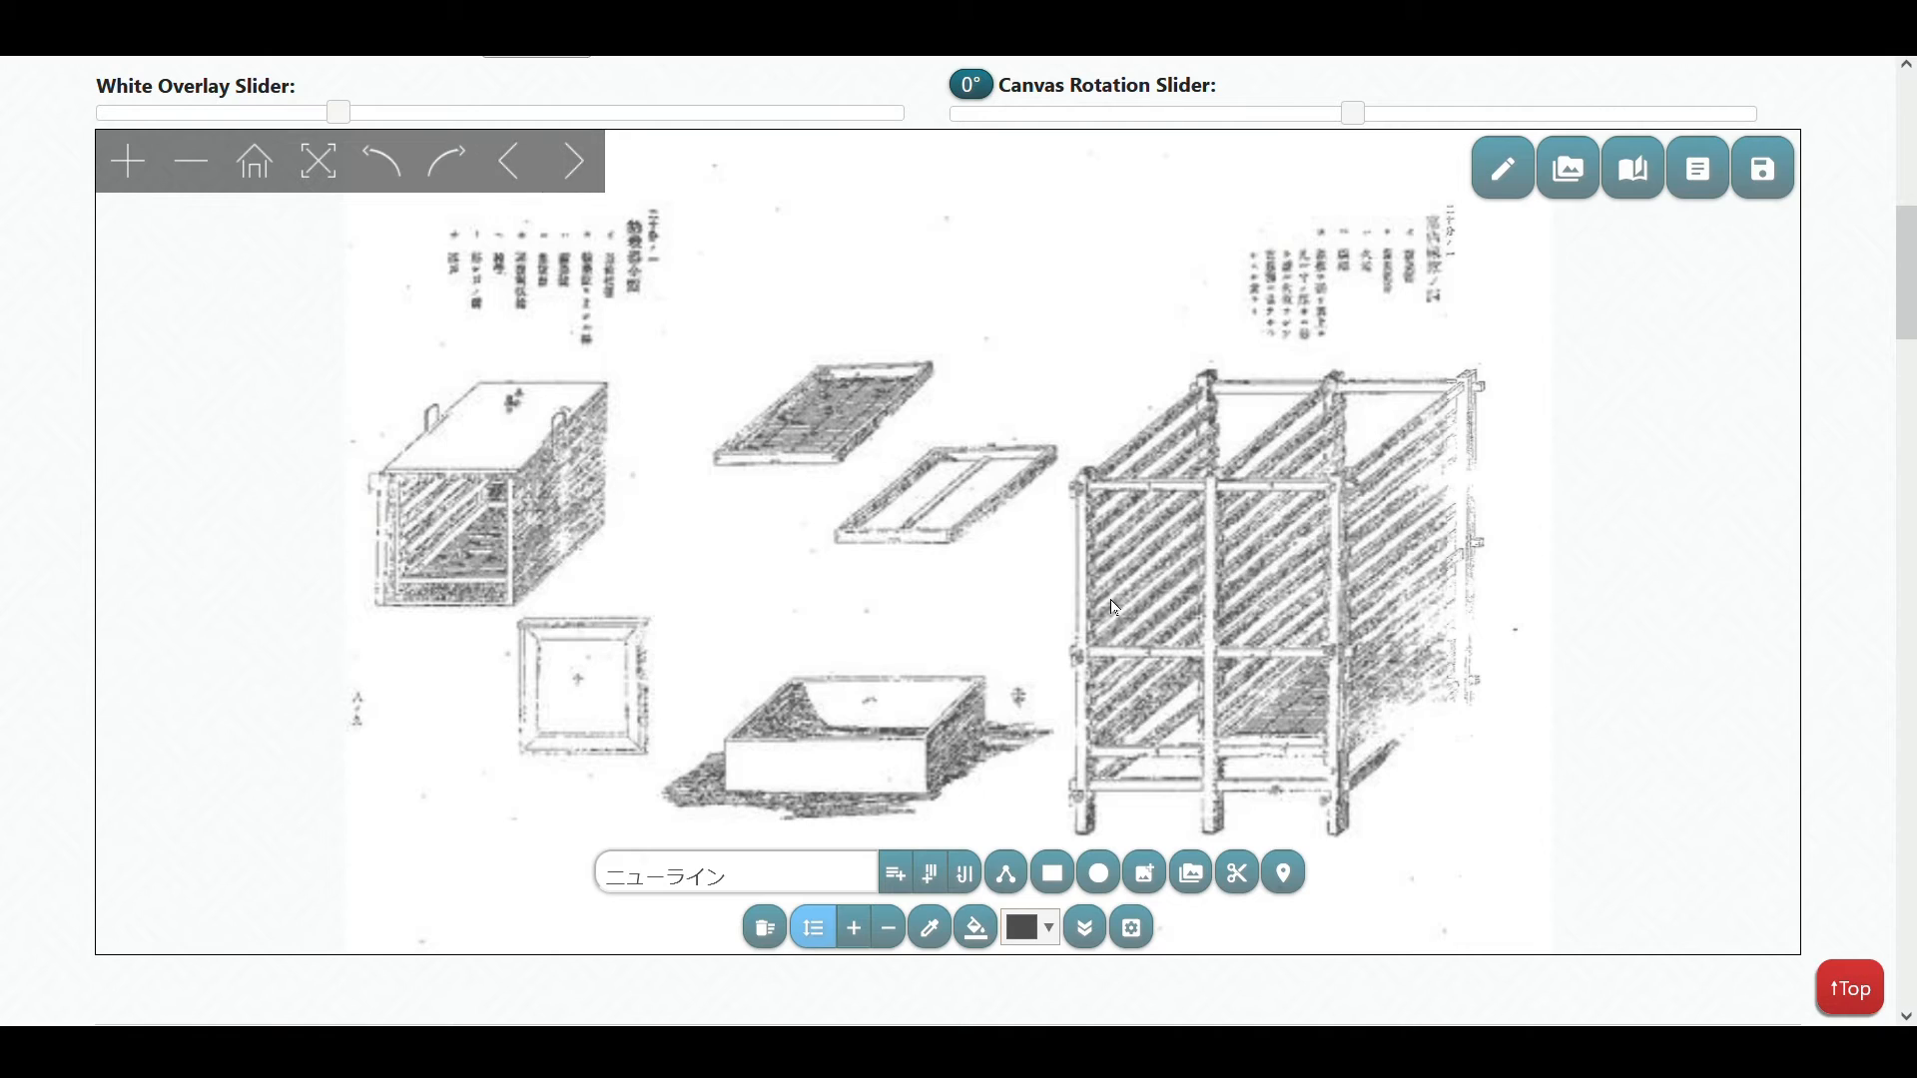
scroll(505, 479, "up", 2)
left_click_drag(499, 472, 811, 487)
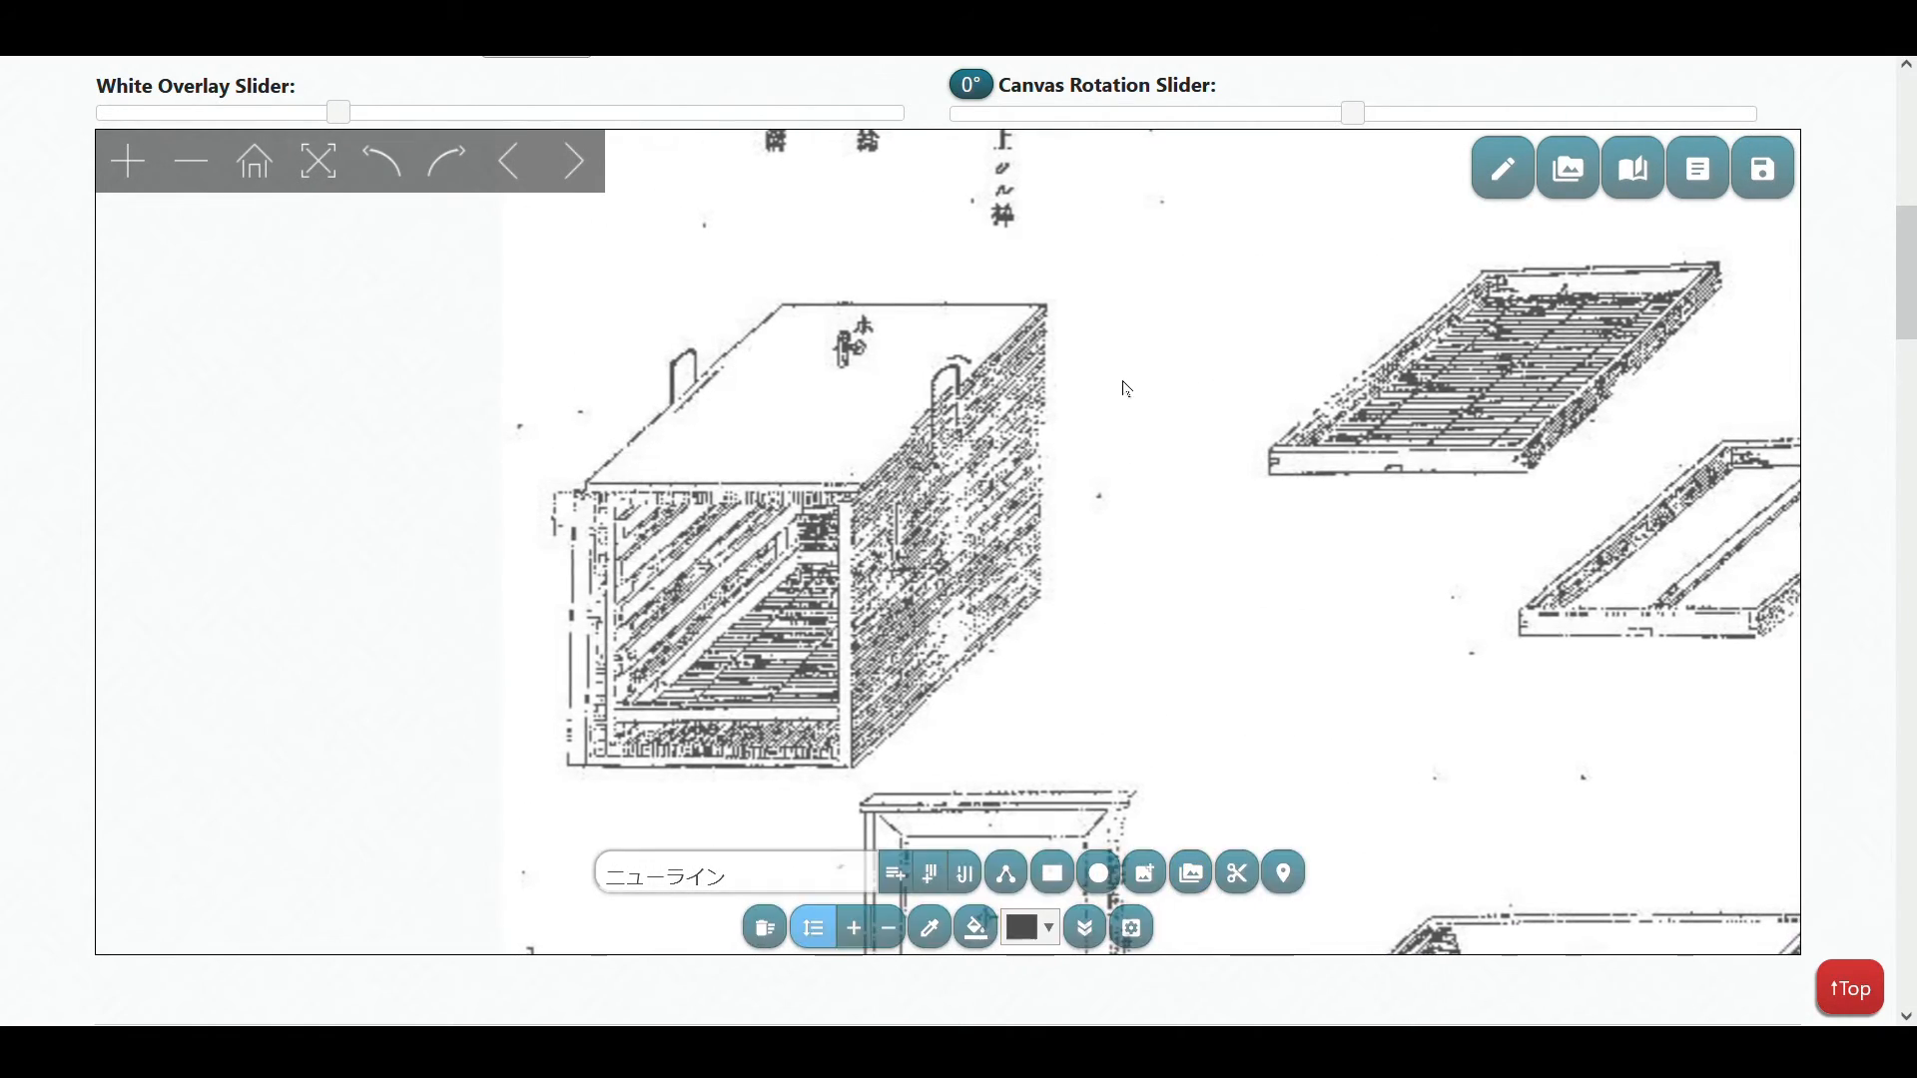
mouse_move(1099, 270)
left_mouse_down()
mouse_move(856, 626)
mouse_move(582, 796)
mouse_move(541, 771)
left_mouse_up()
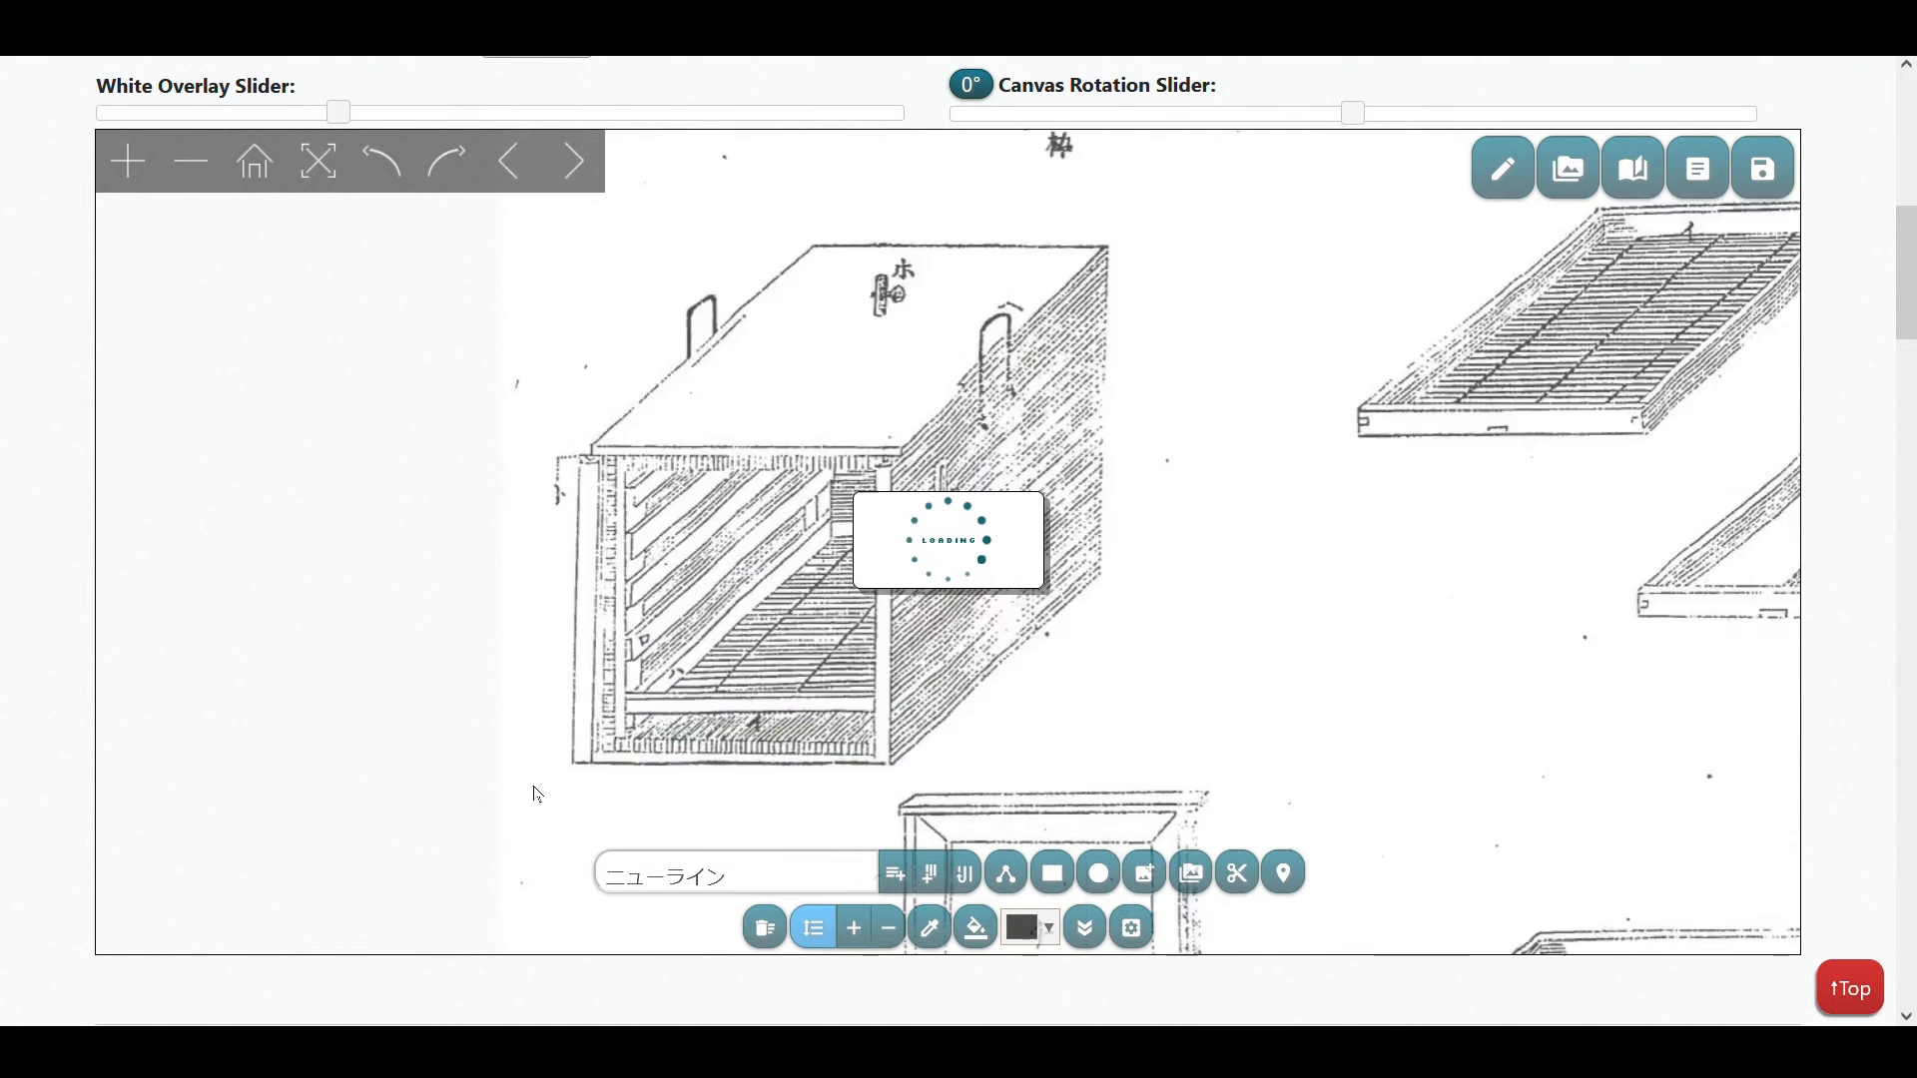
left_click_drag(813, 429, 555, 420)
type("Box")
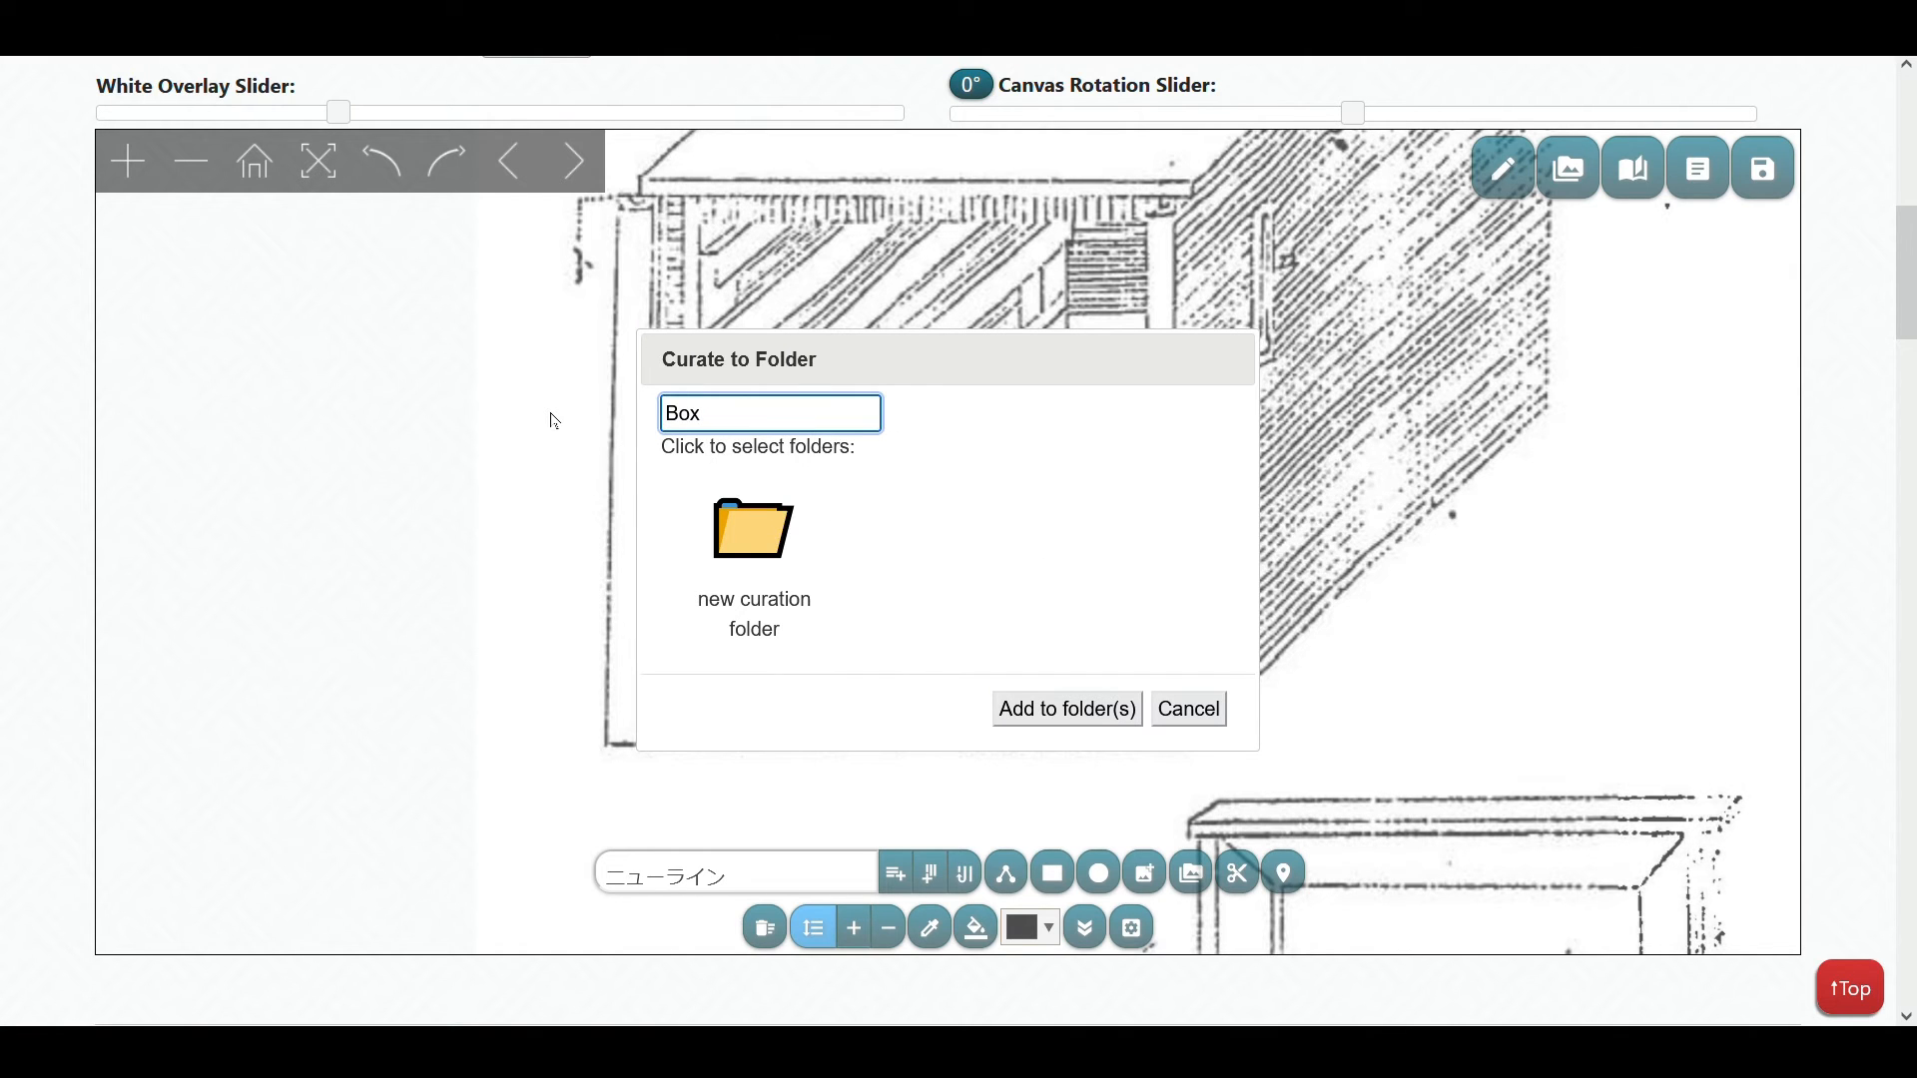
left_click(783, 529)
left_click(1076, 702)
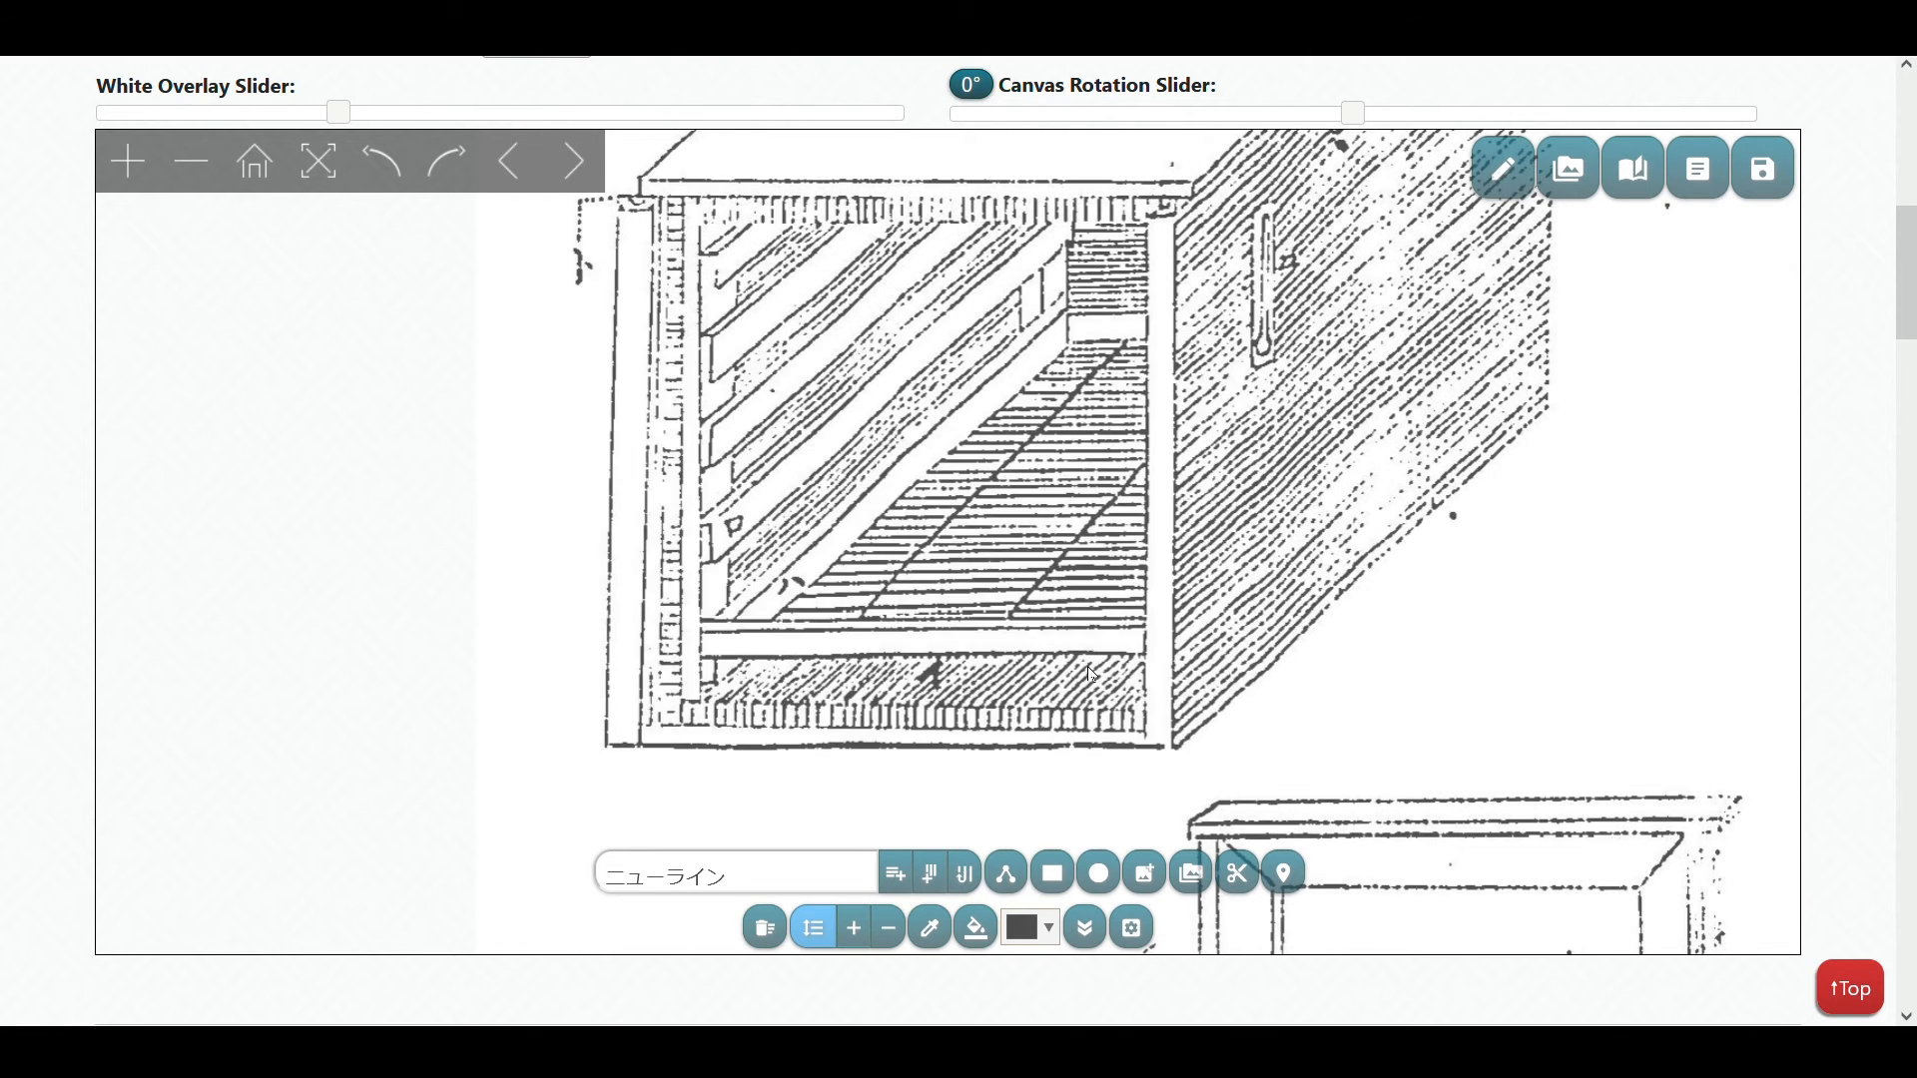
Step: Open new curation folder in the Overlay Groups and Curation settings and examine the Door image at full size
left_click(1570, 170)
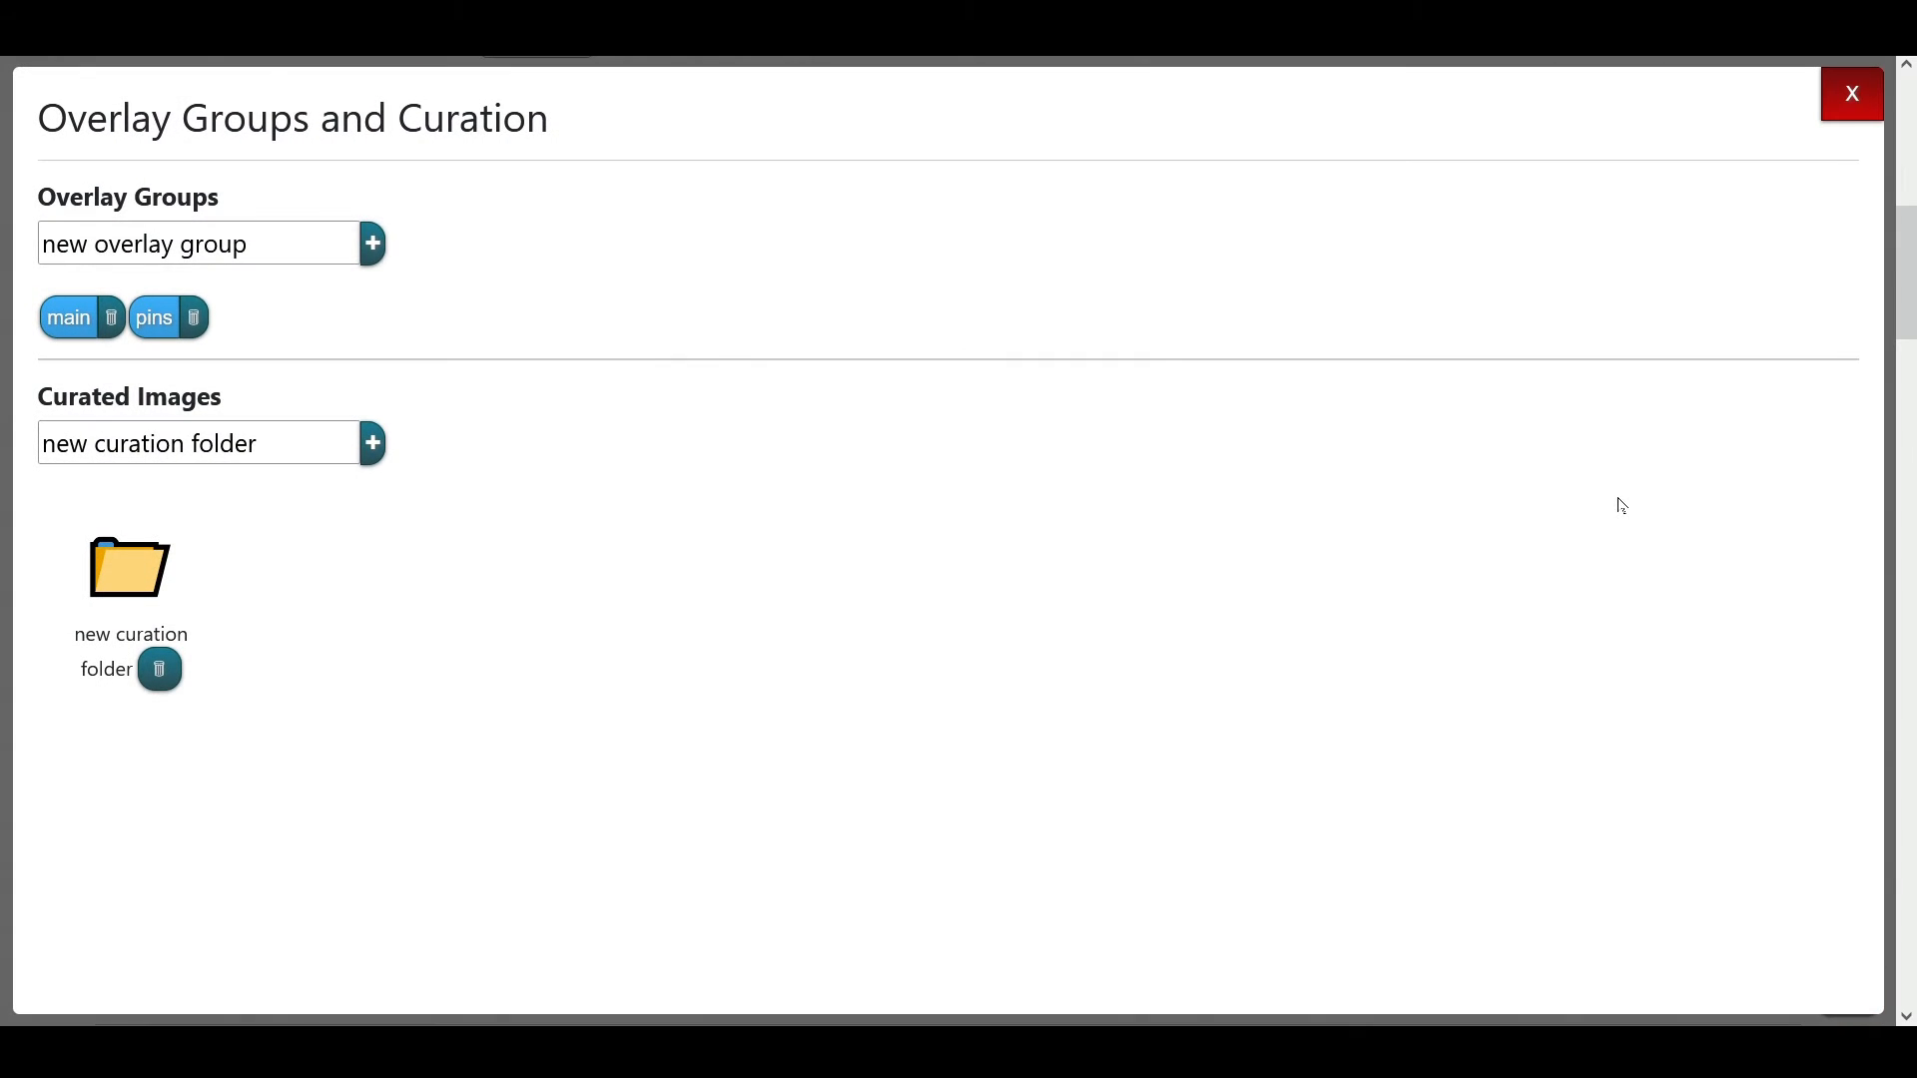
left_click(141, 588)
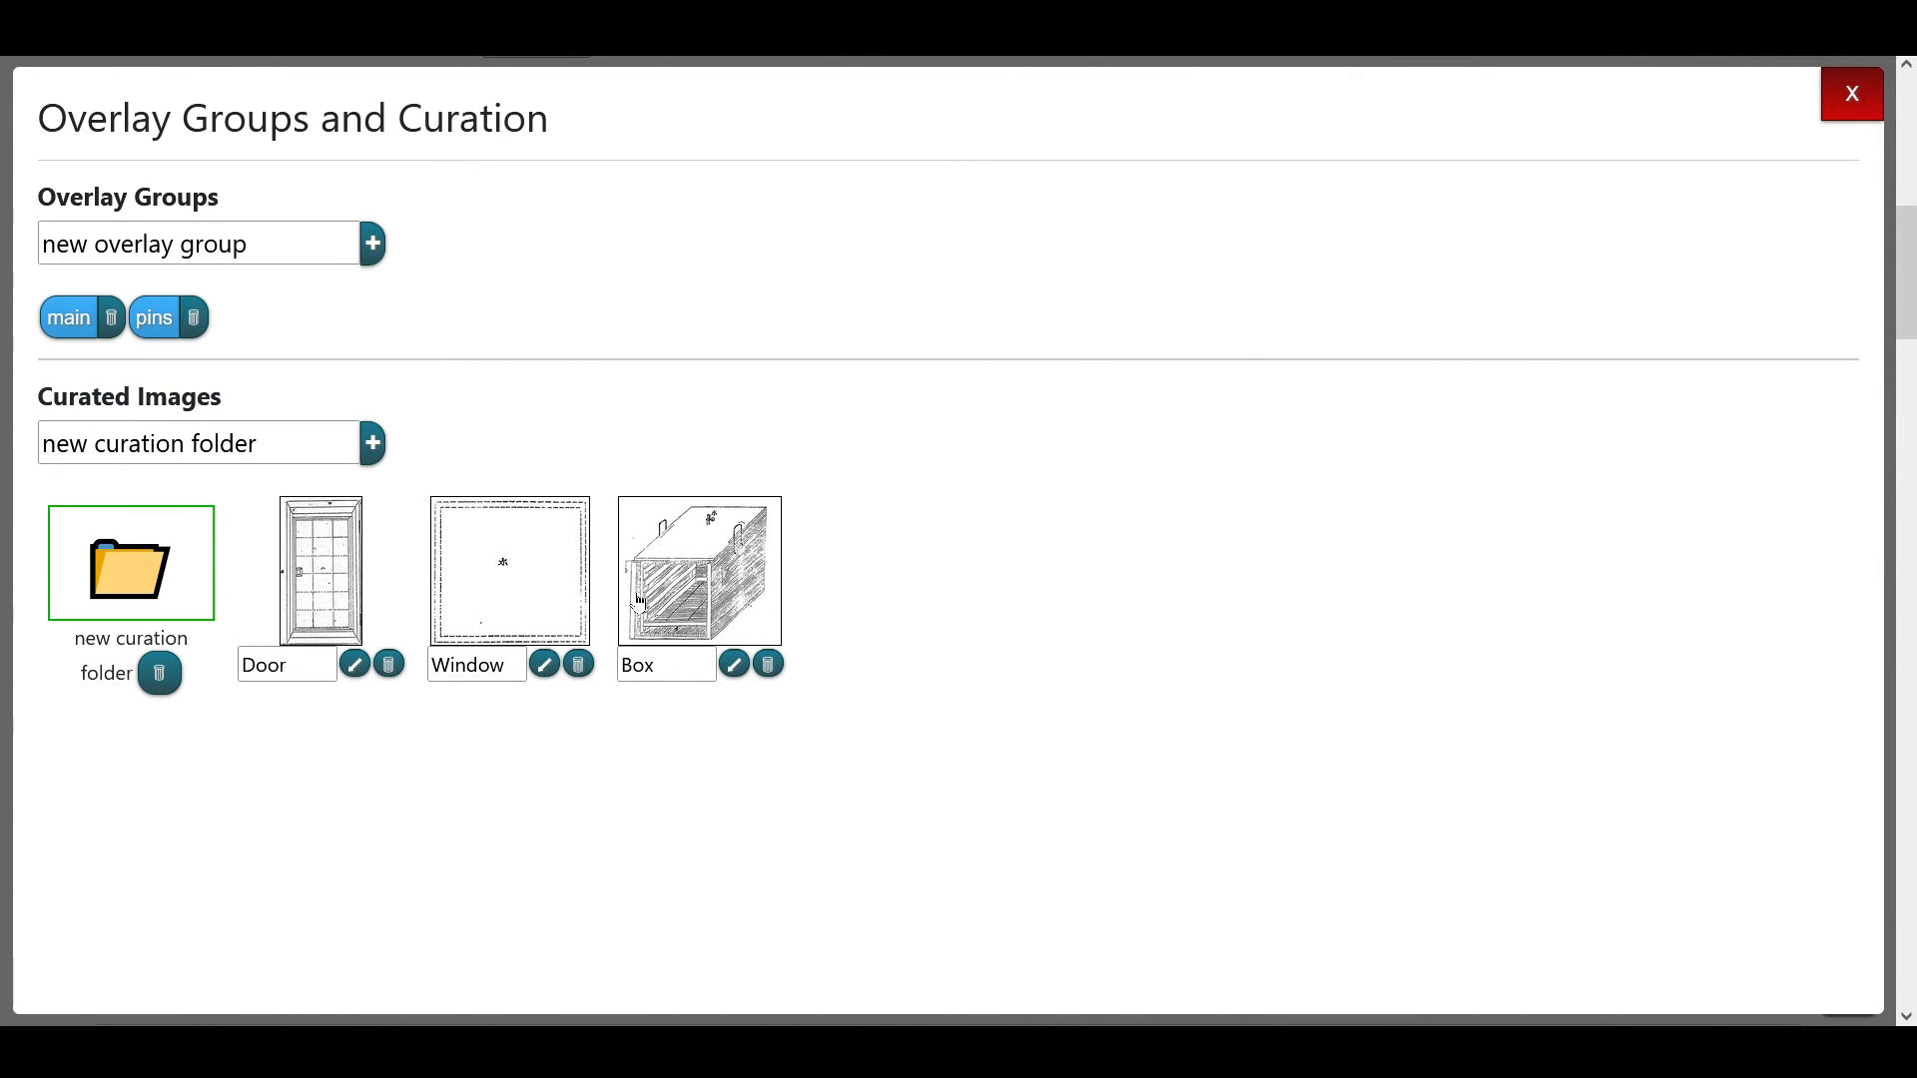
left_click(315, 583)
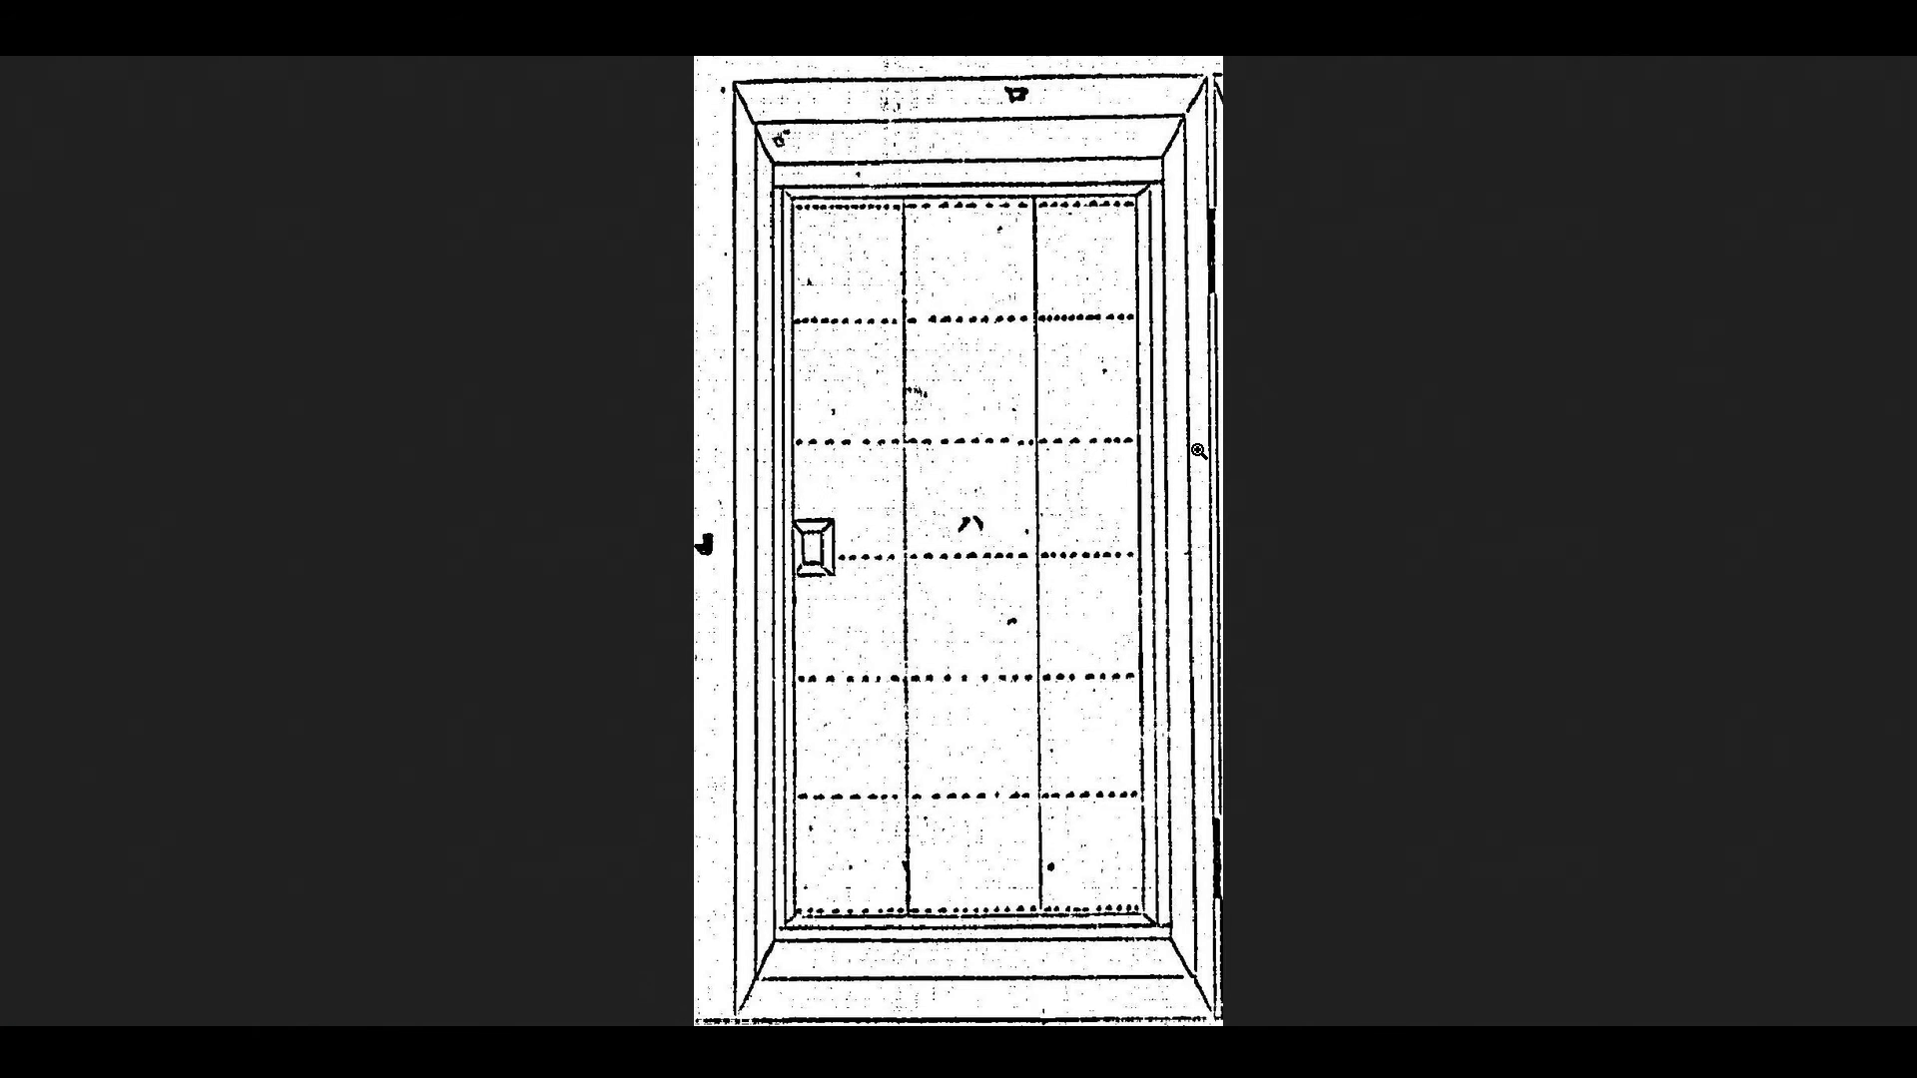
left_click(1037, 404)
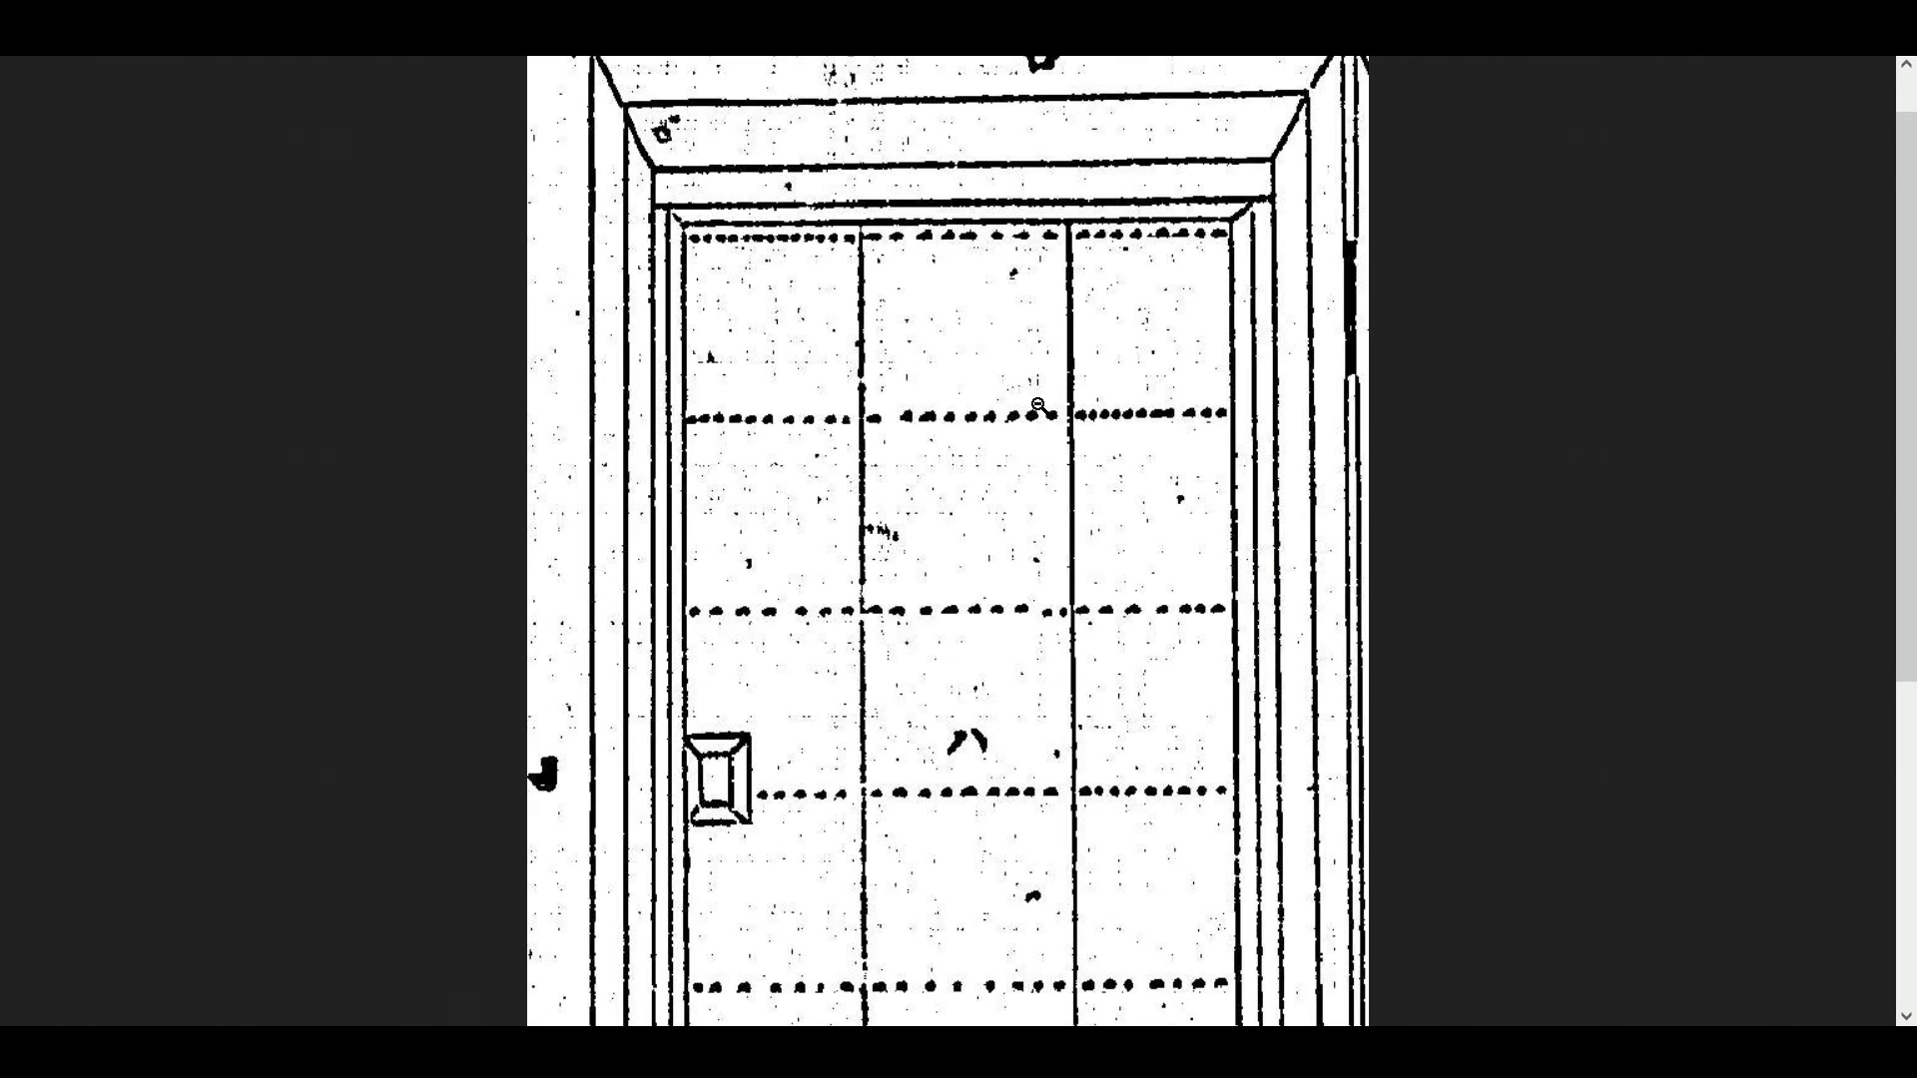
left_click(1038, 405)
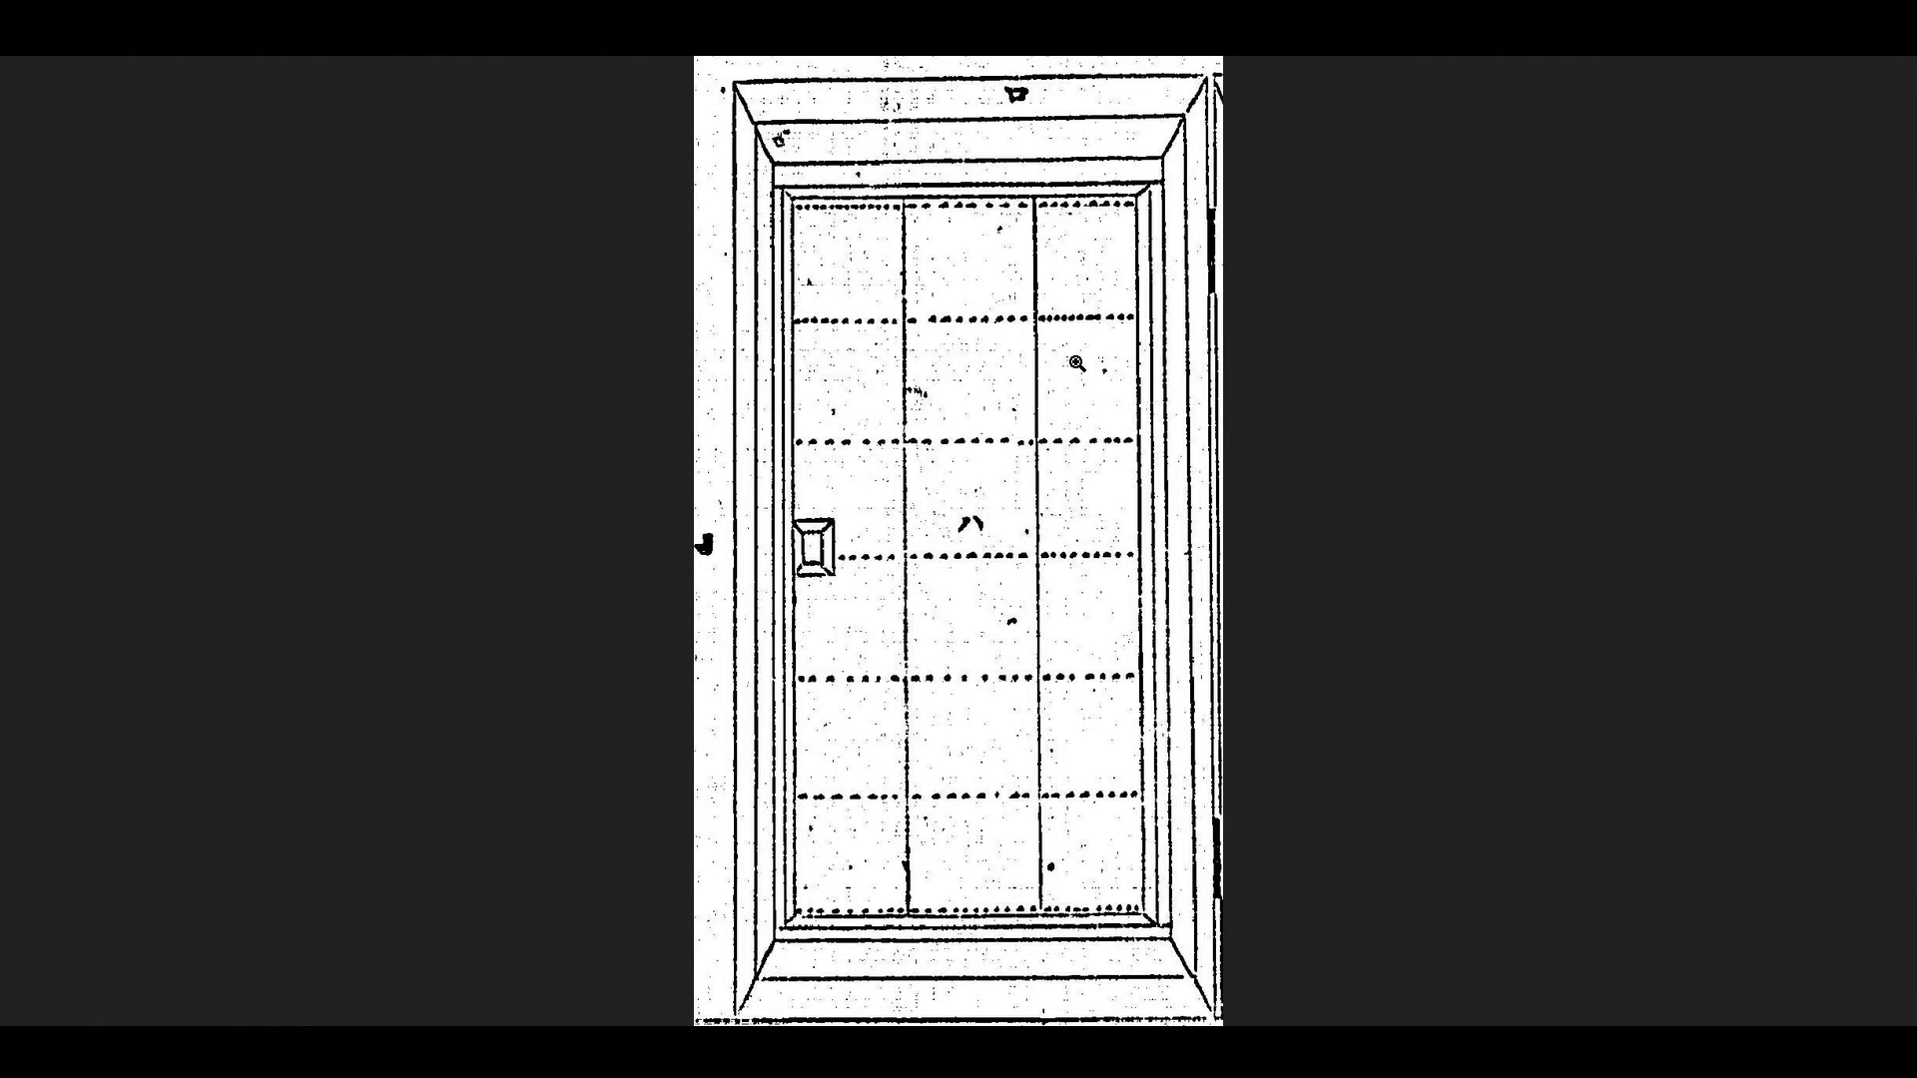
key("Escape")
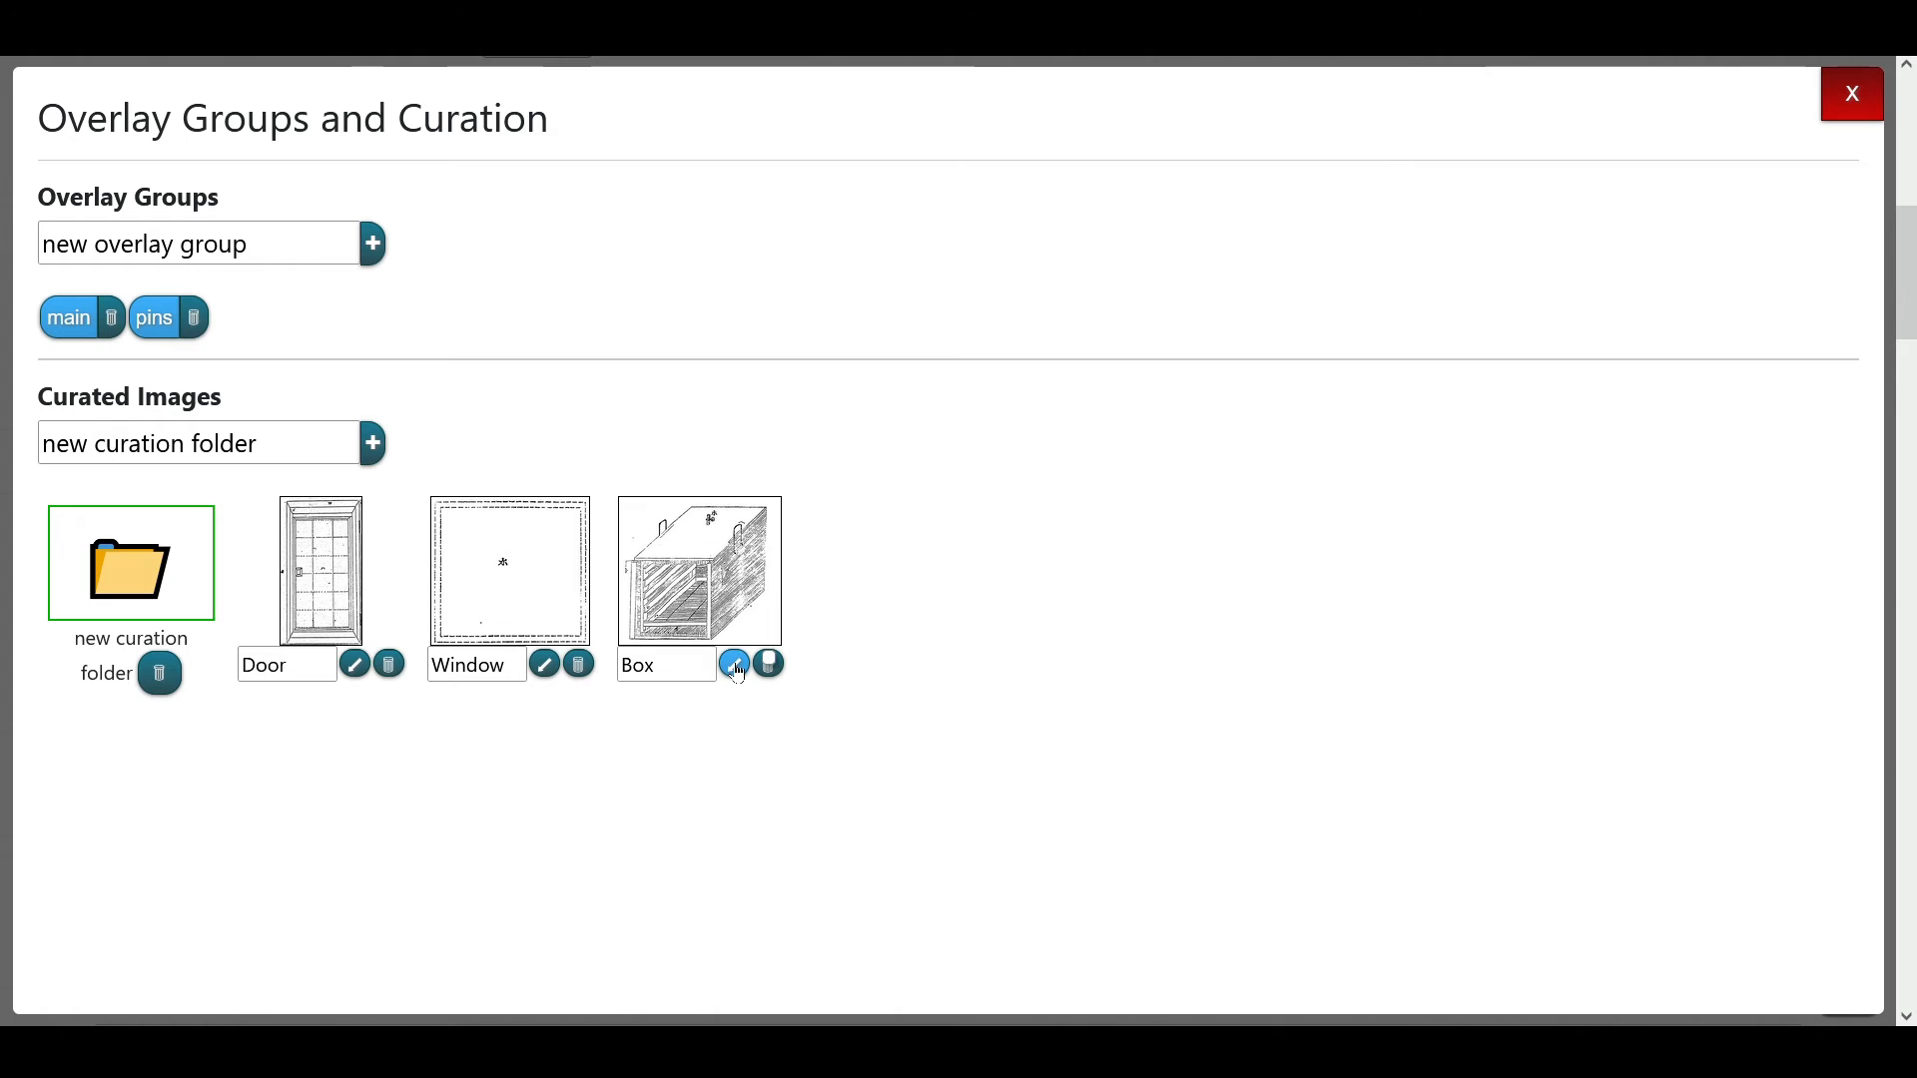
Step: Jump from the curated Window image to its source area in the document, and do the same for the Box image
left_click(547, 667)
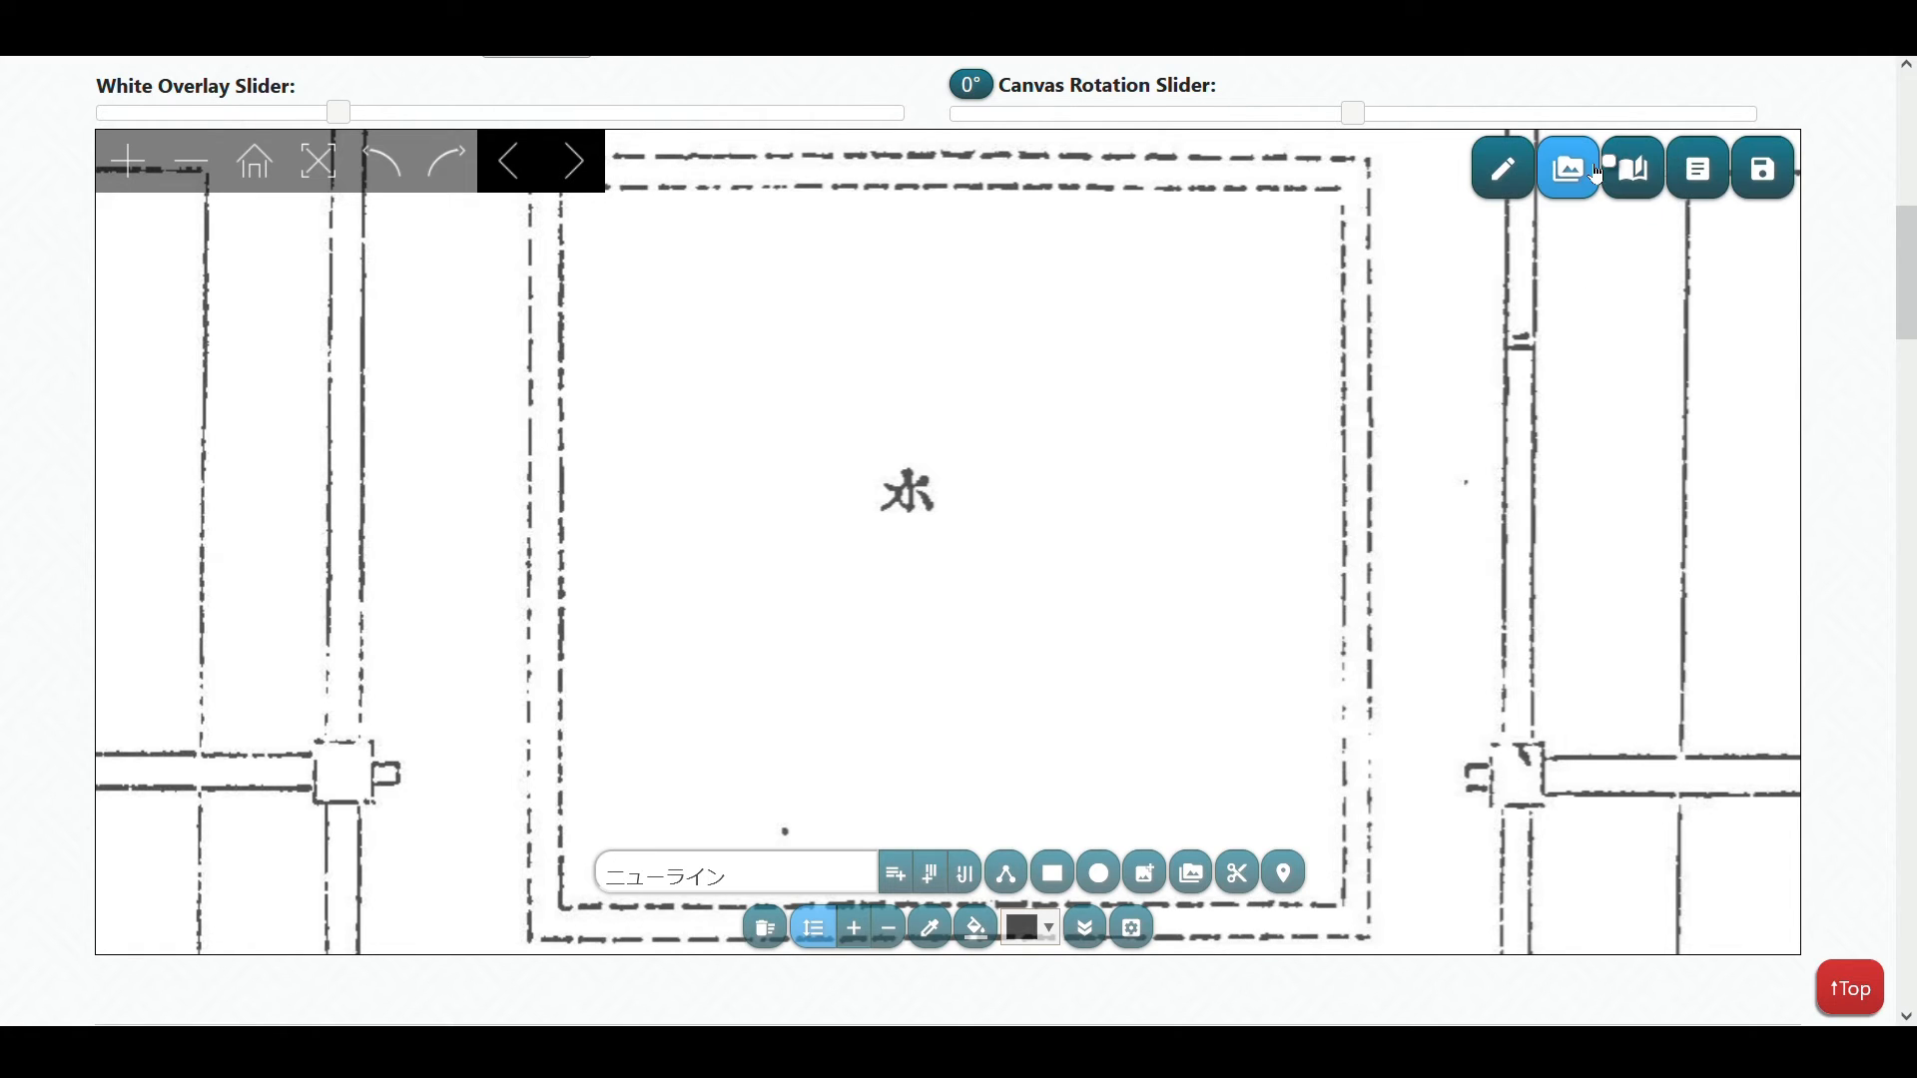
left_click(1598, 174)
left_click(173, 587)
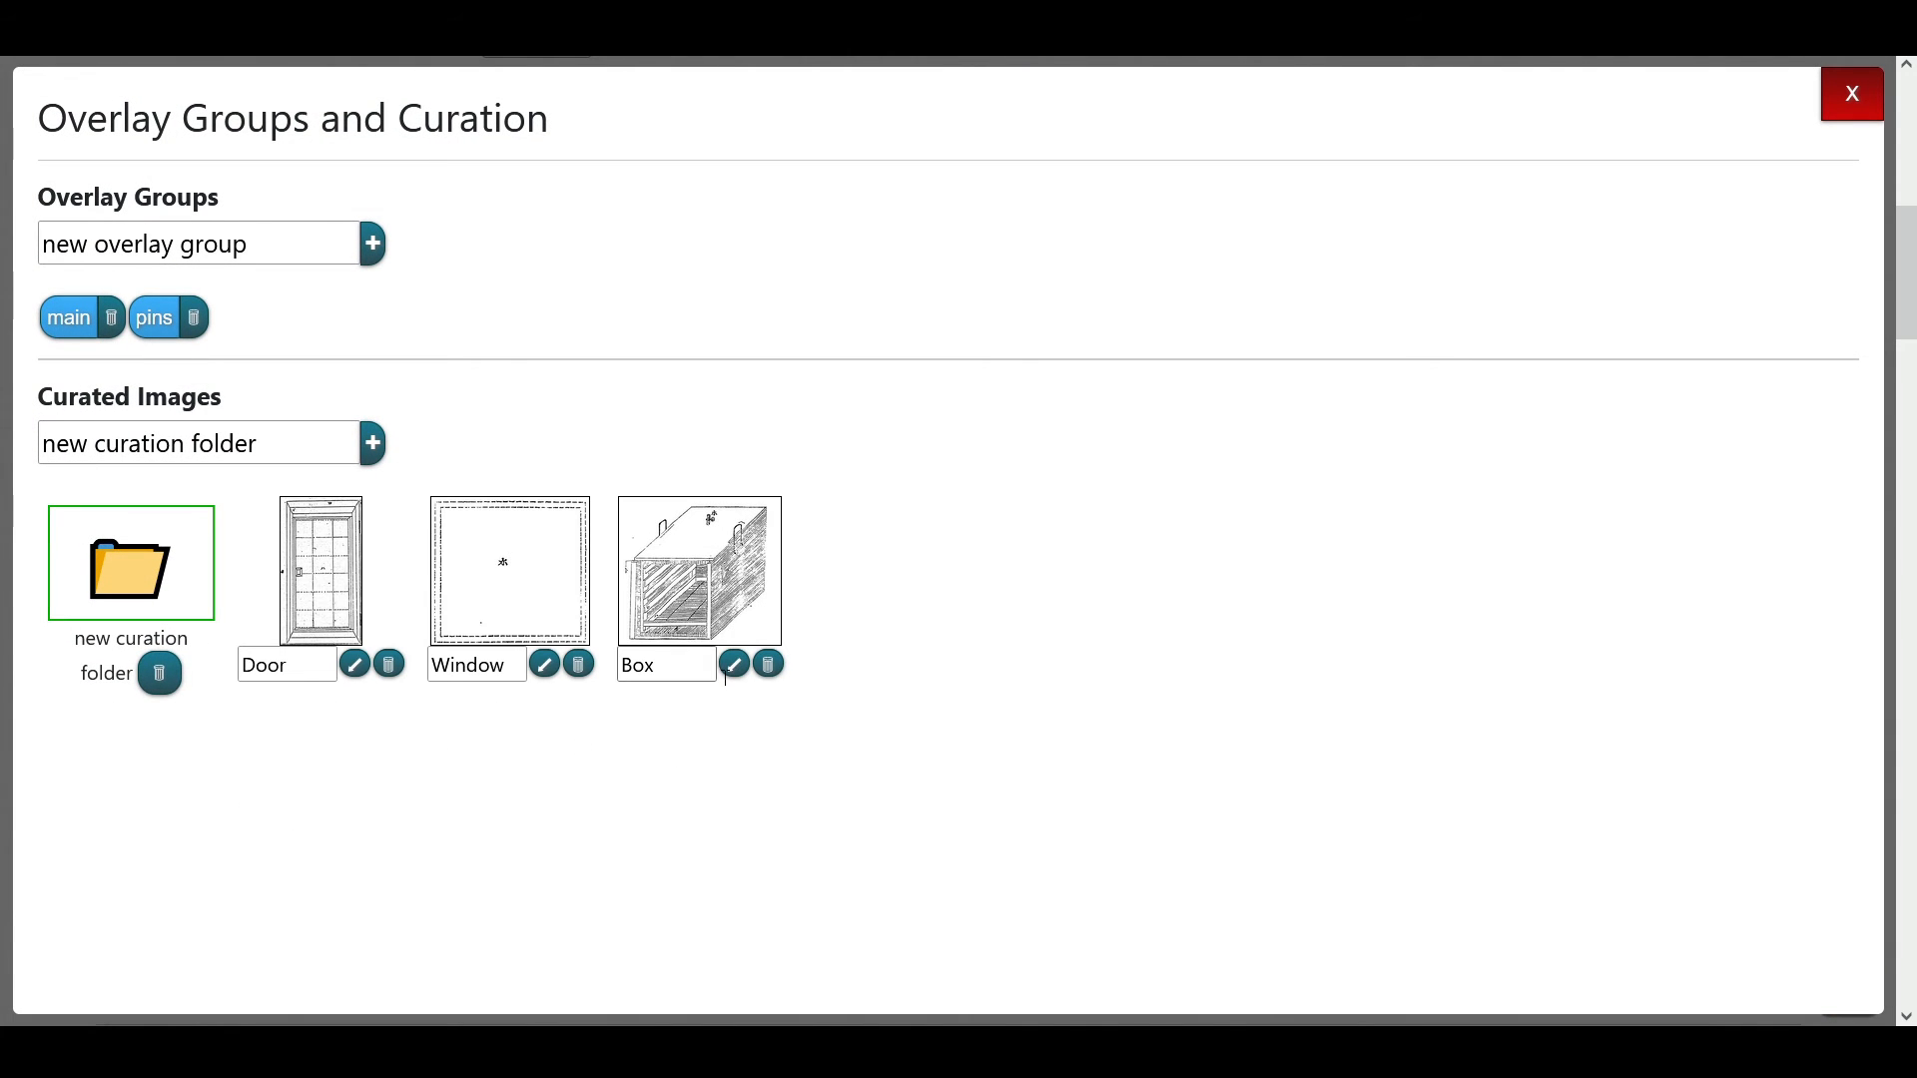
left_click(734, 666)
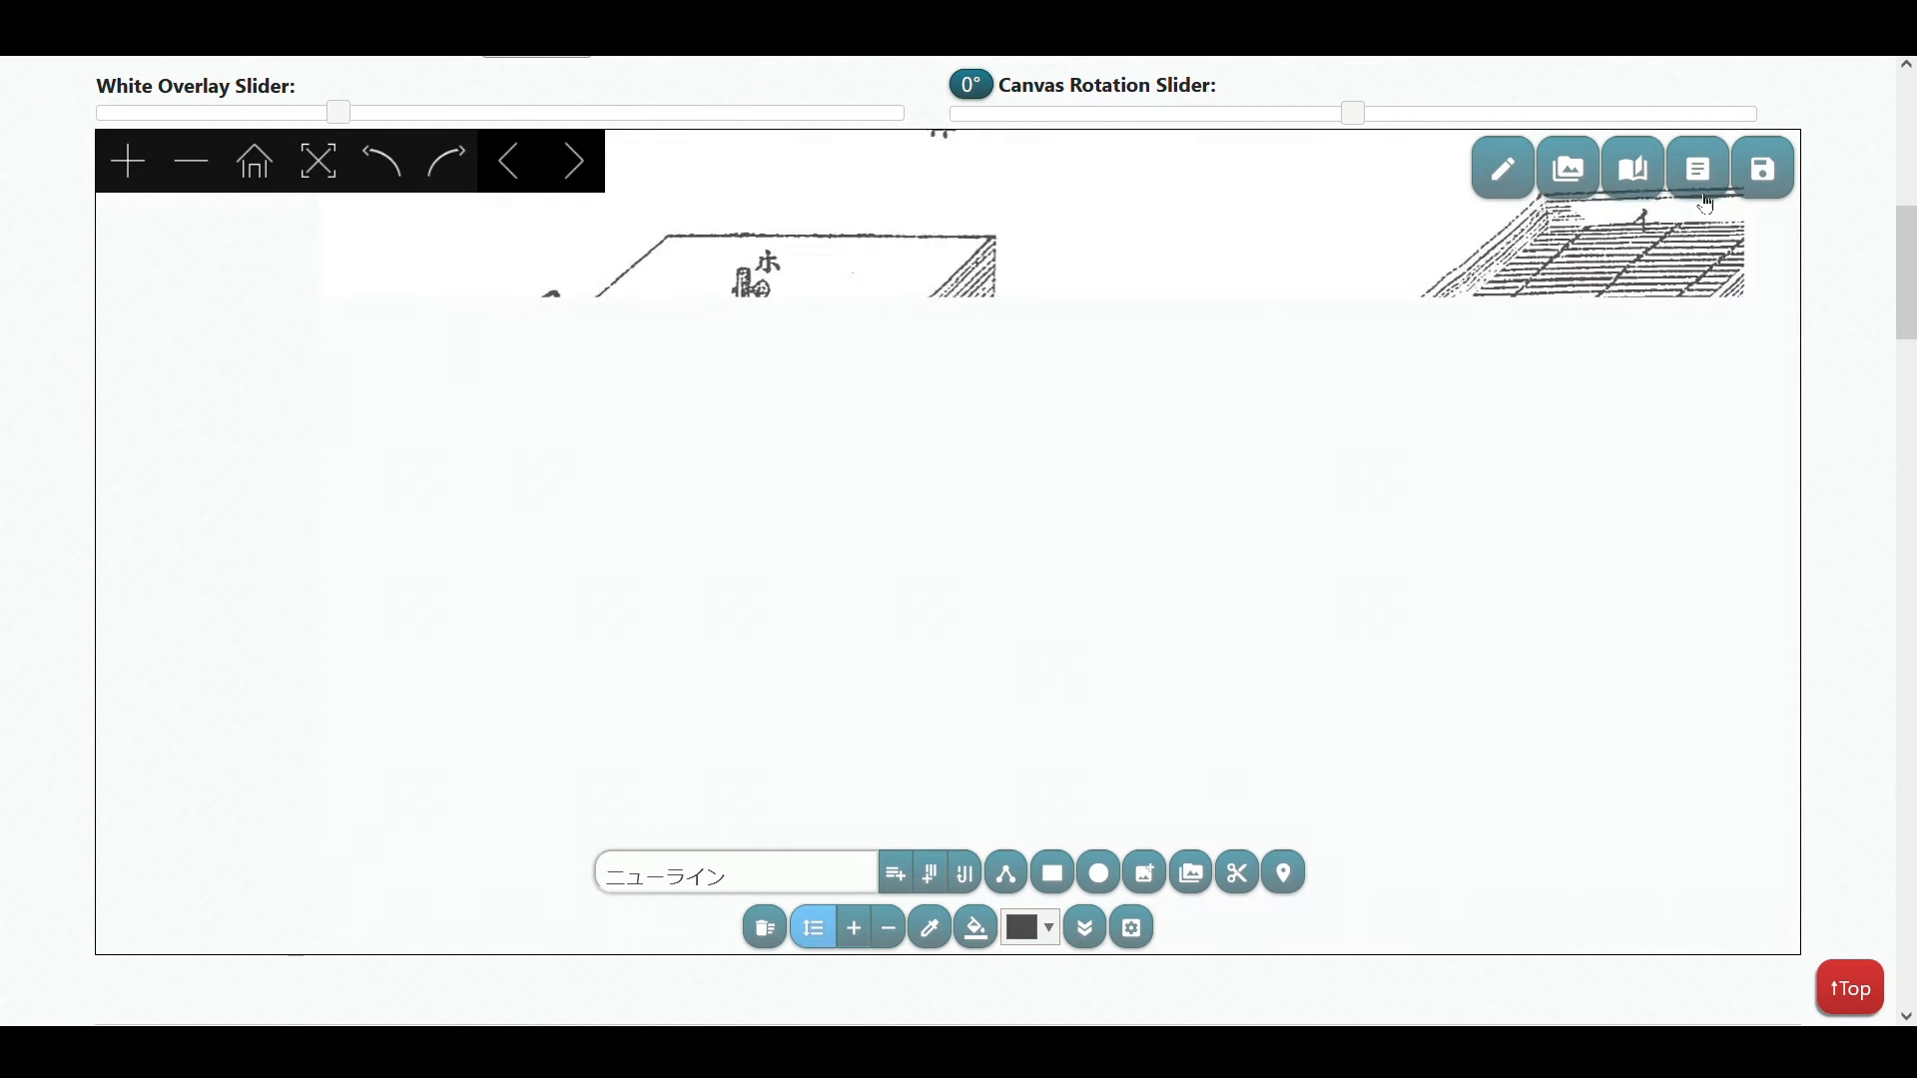
Step: Jump from the curated Door image in new curation folder to its source area and check that page's plain transcription
left_click(1590, 165)
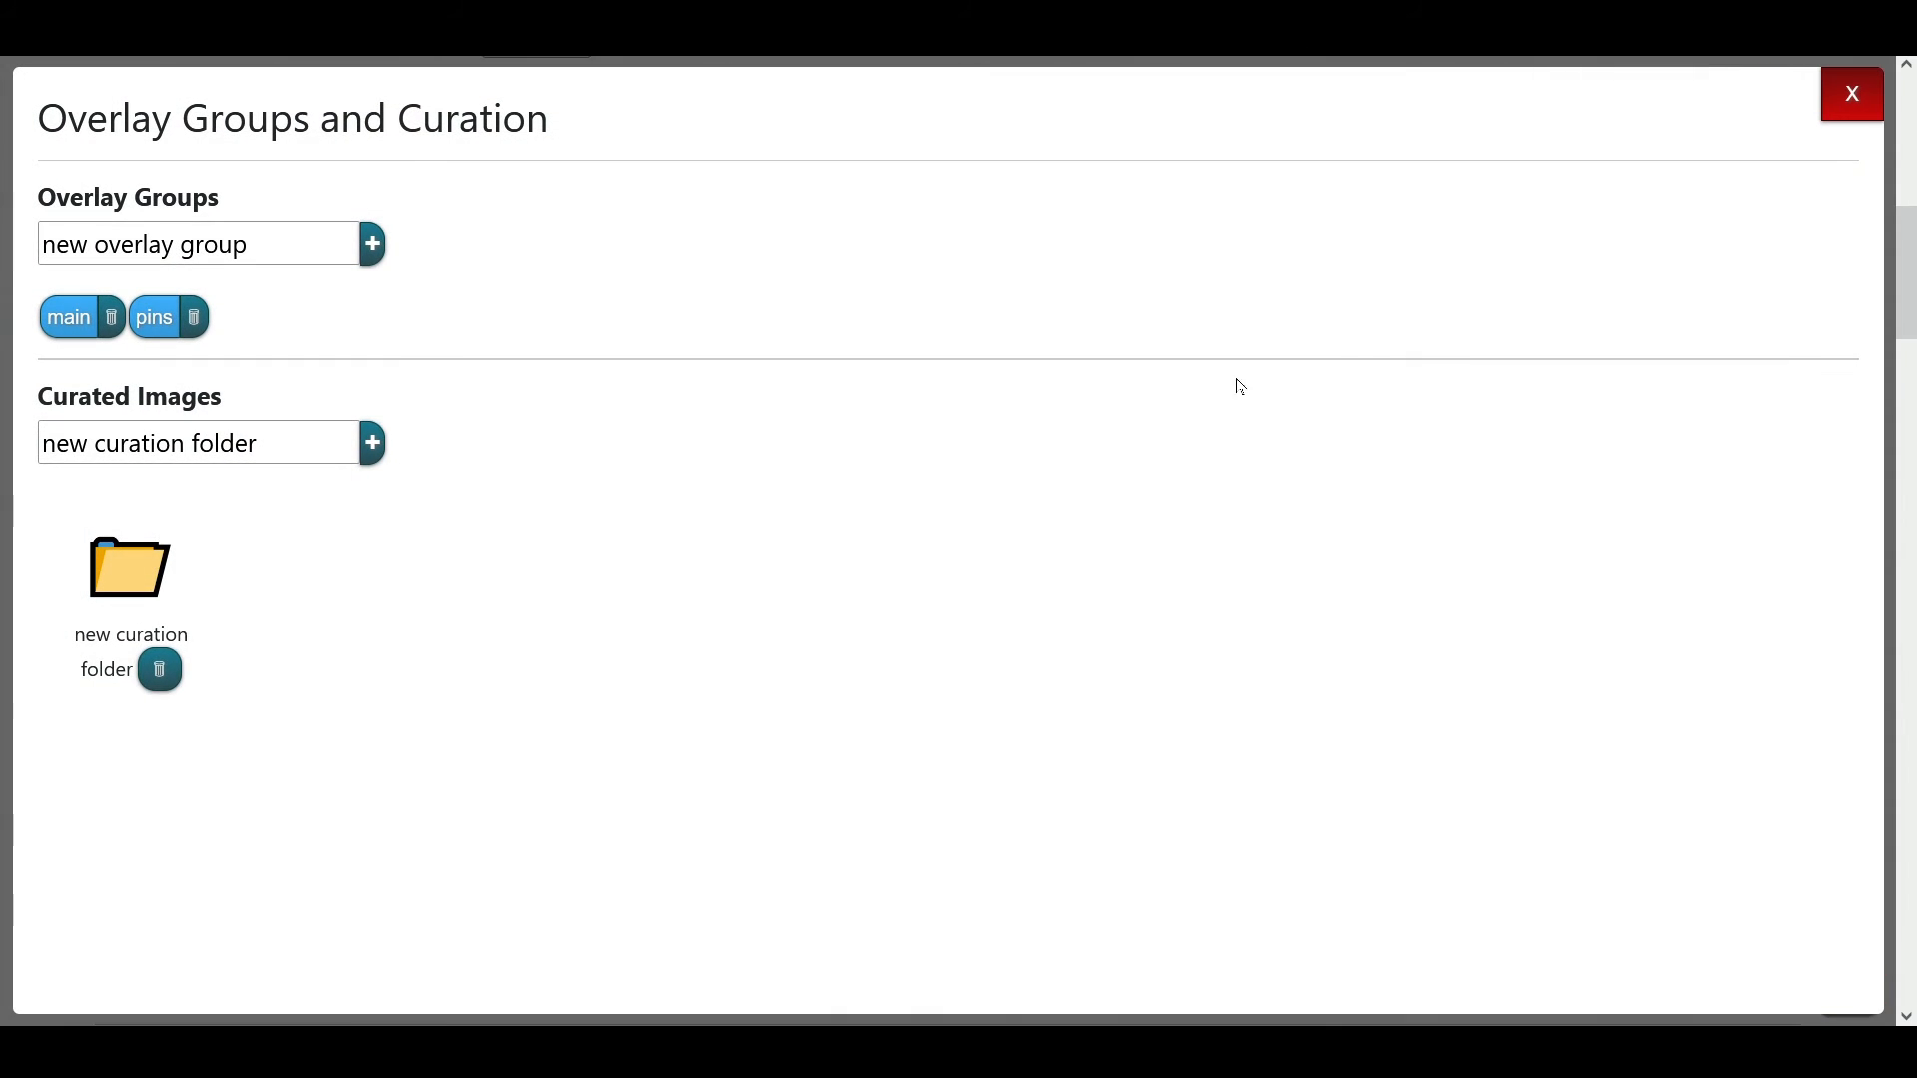
left_click(168, 599)
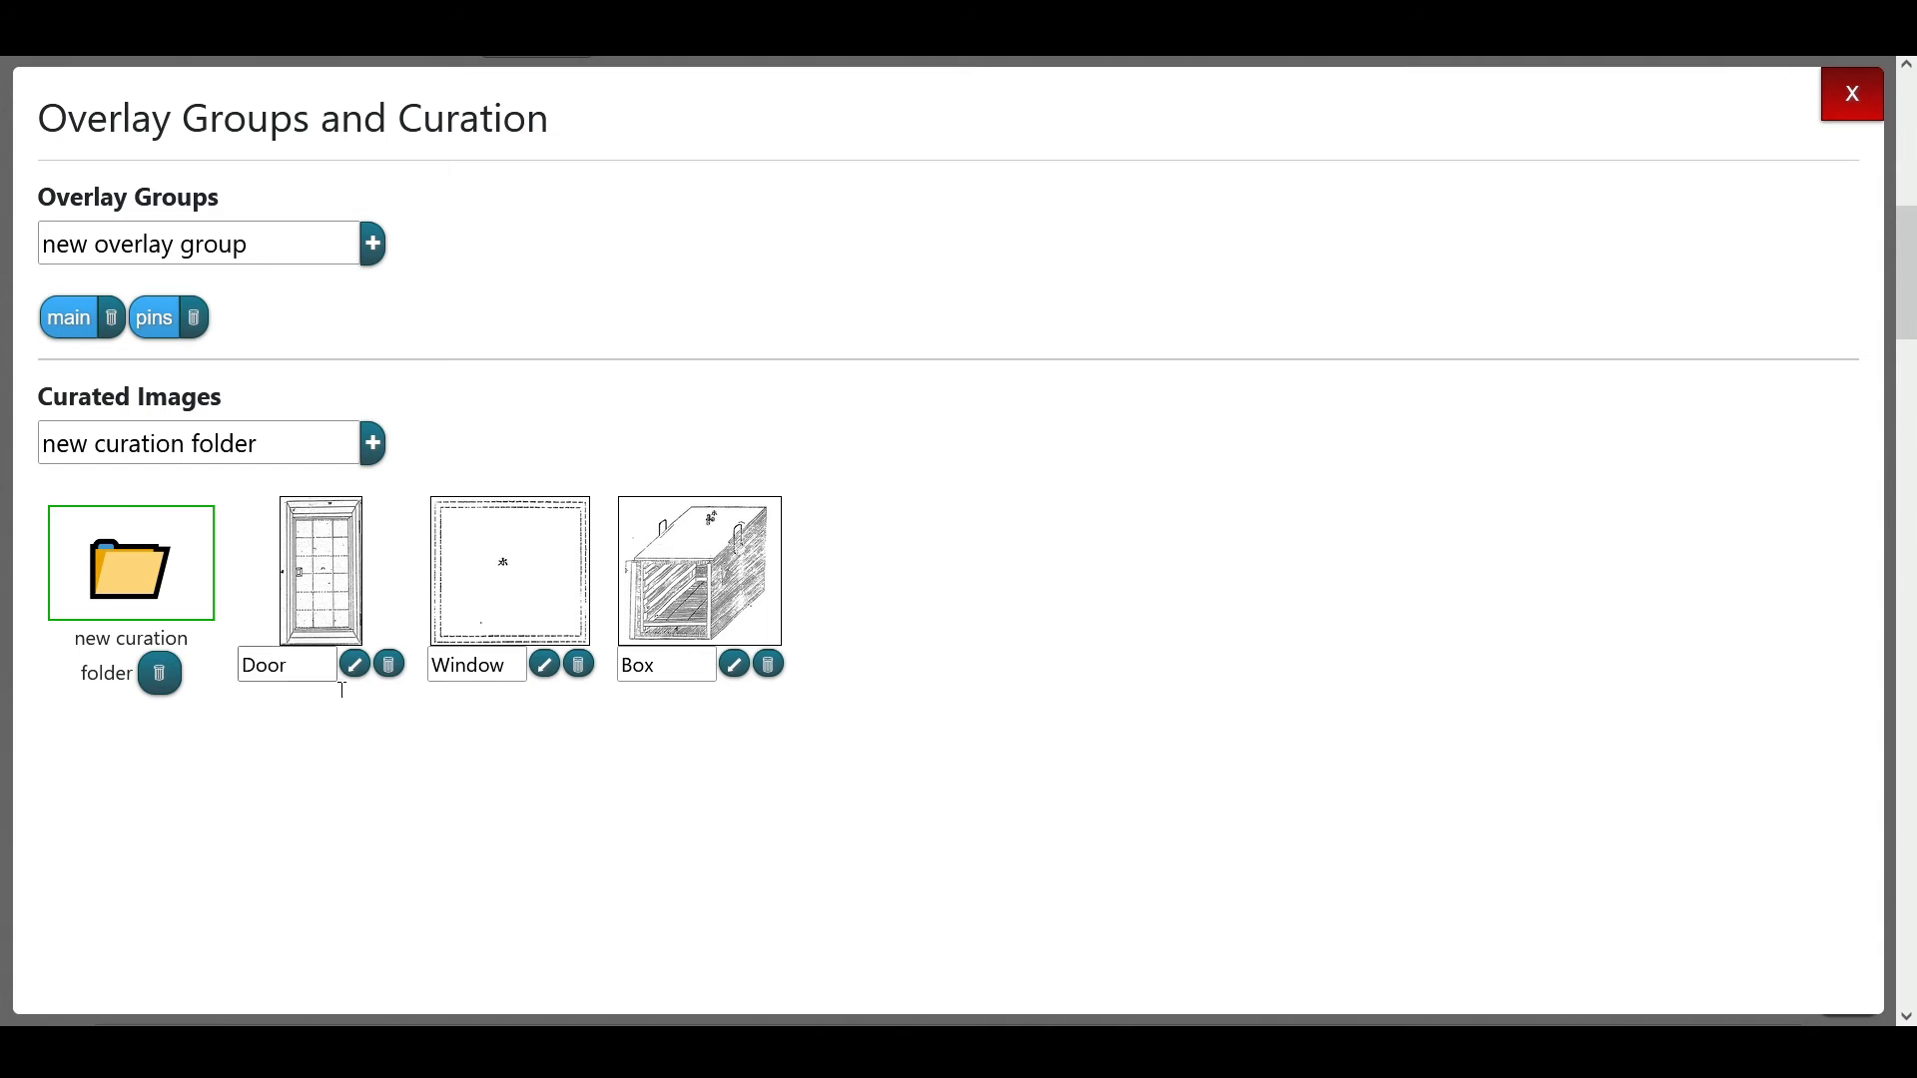
left_click(391, 661)
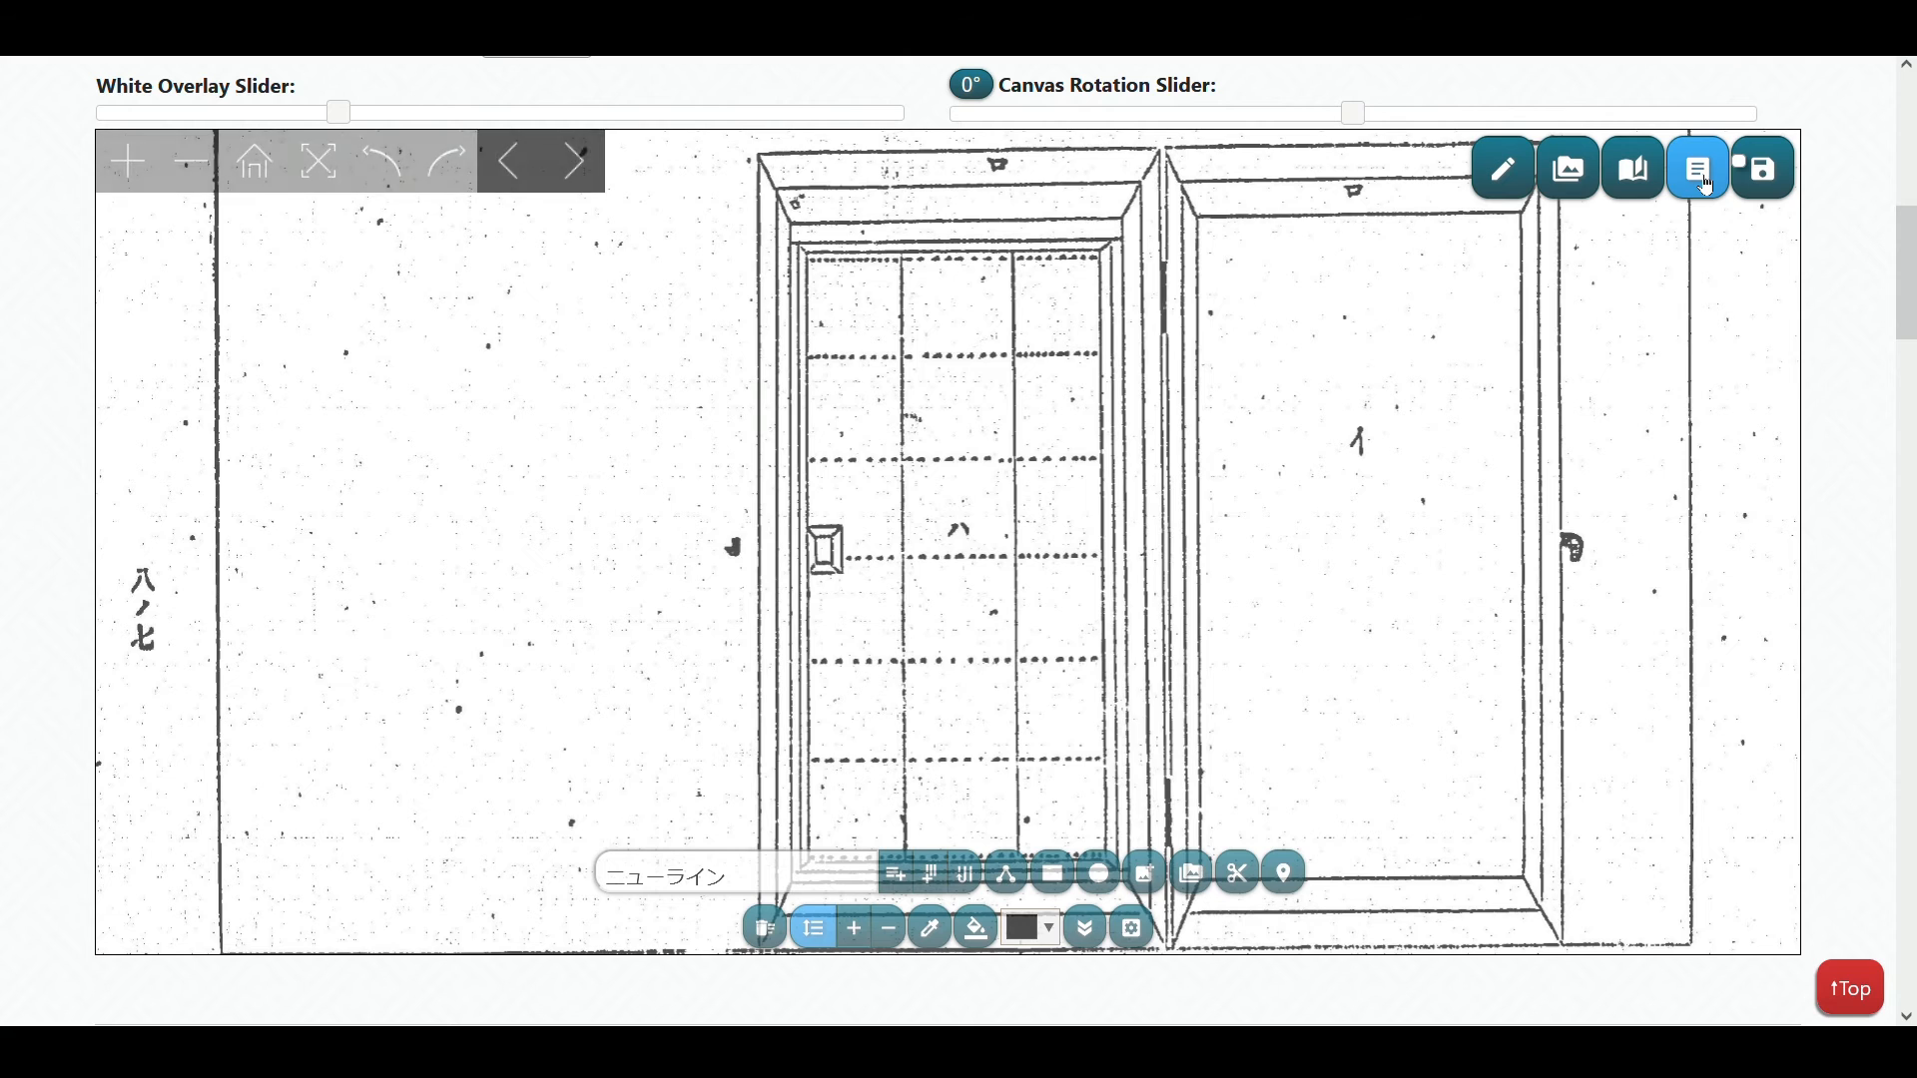
left_click(1703, 178)
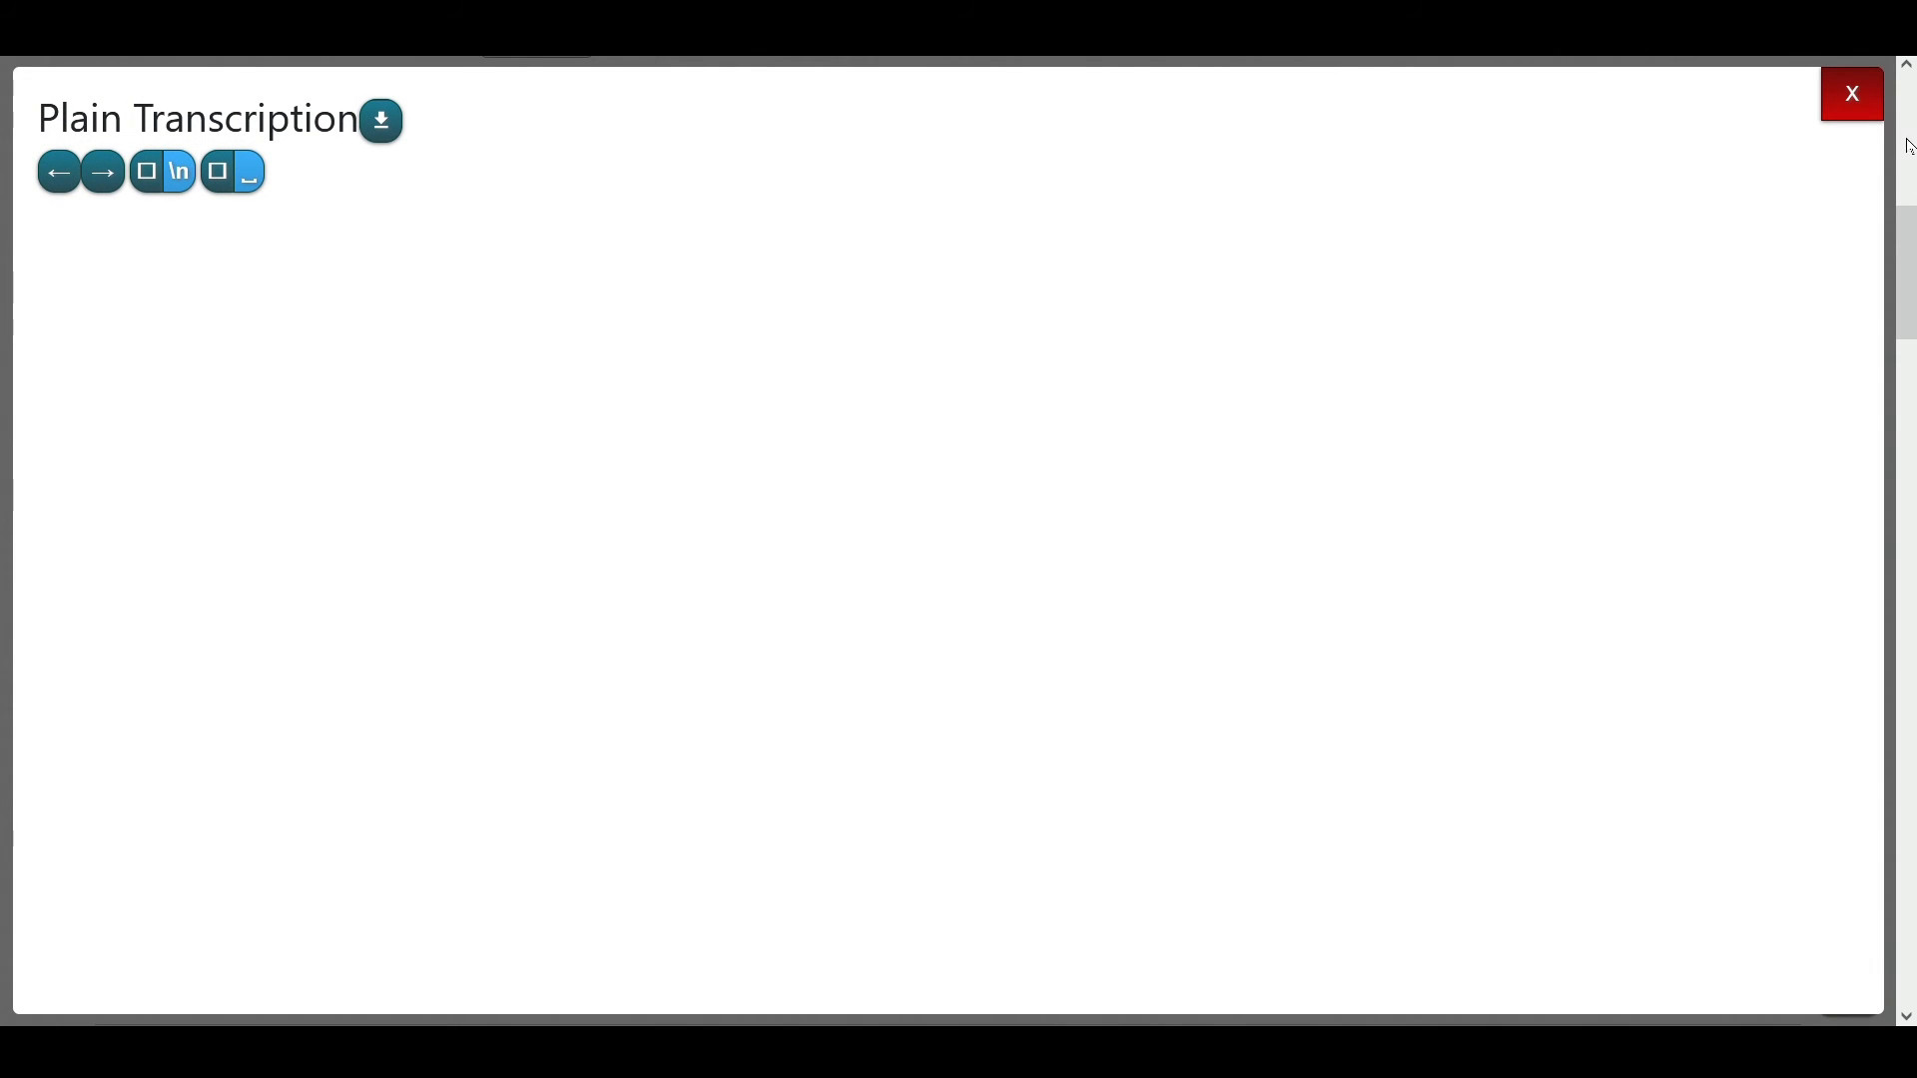
left_click(1859, 108)
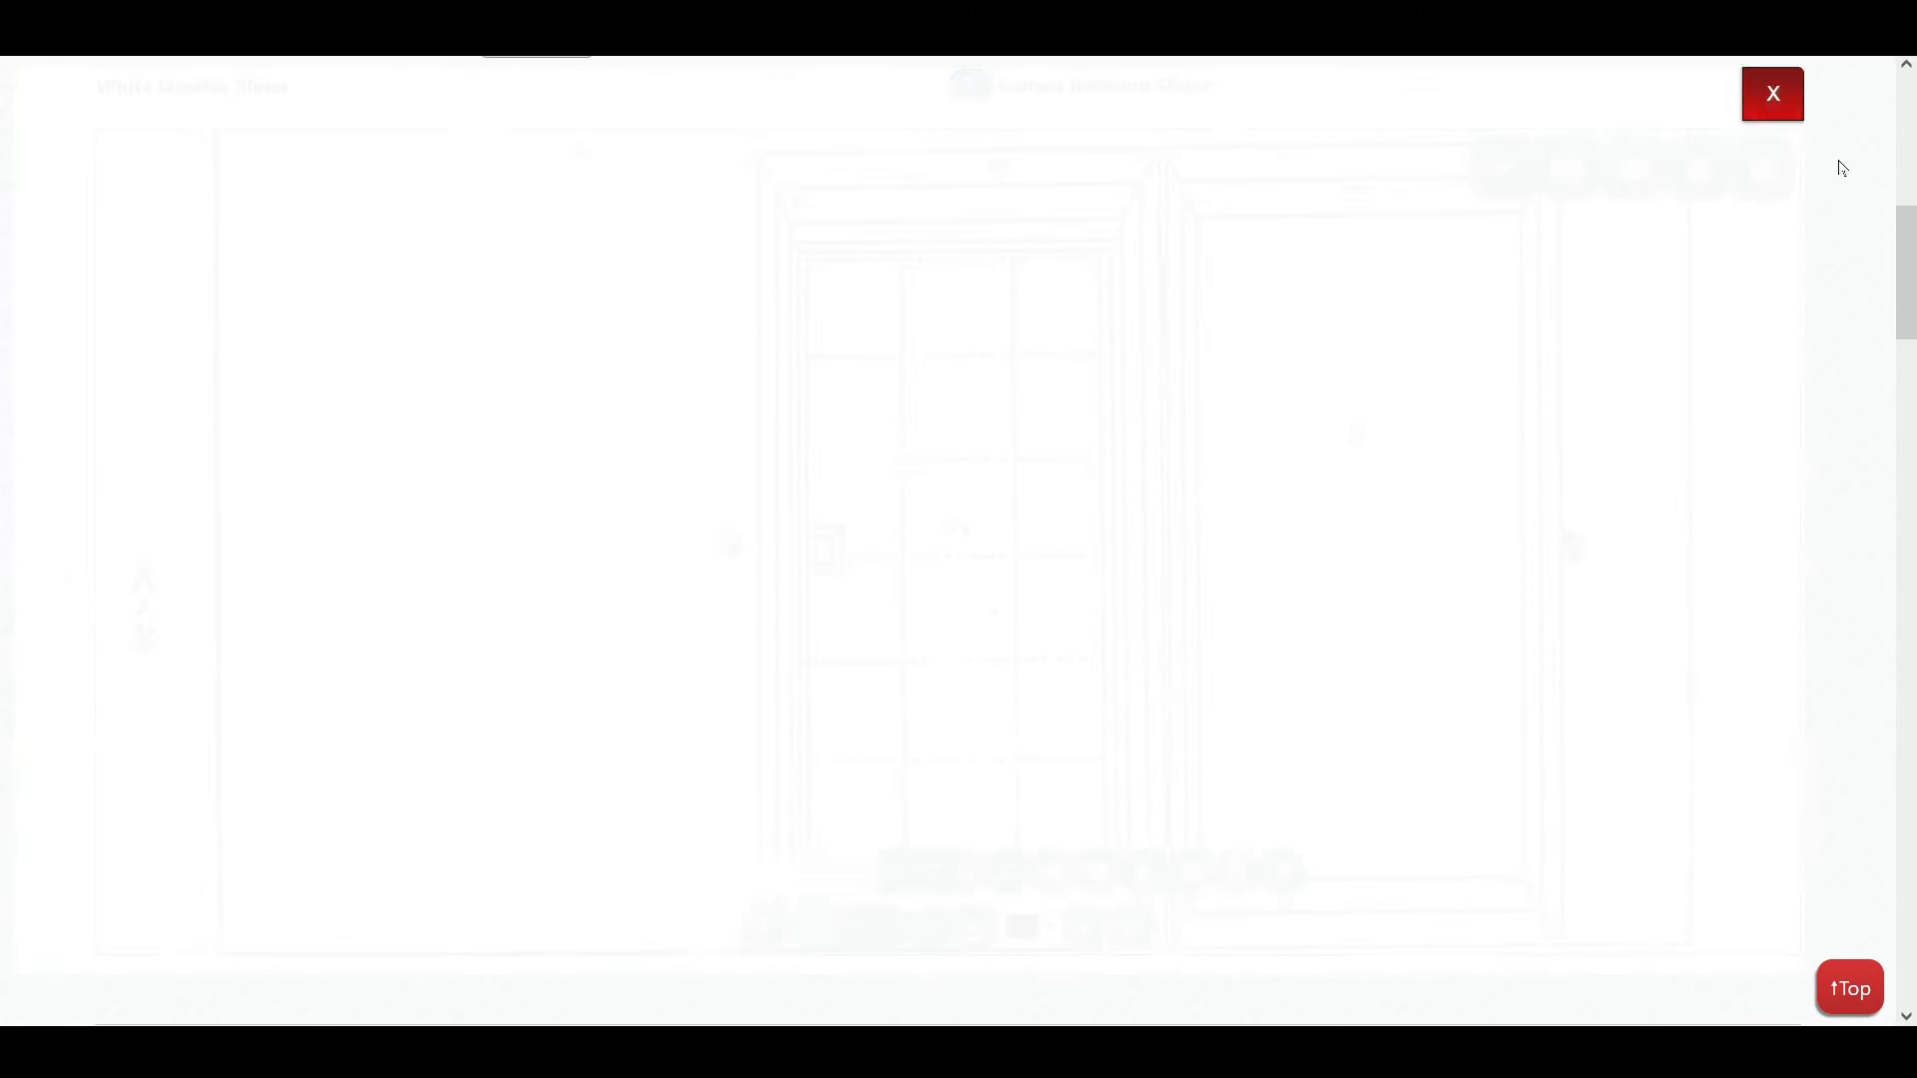
Step: Add the horizontal text line text1 to the upper-left corner of the door drawing's page
left_click_drag(1197, 344, 1283, 620)
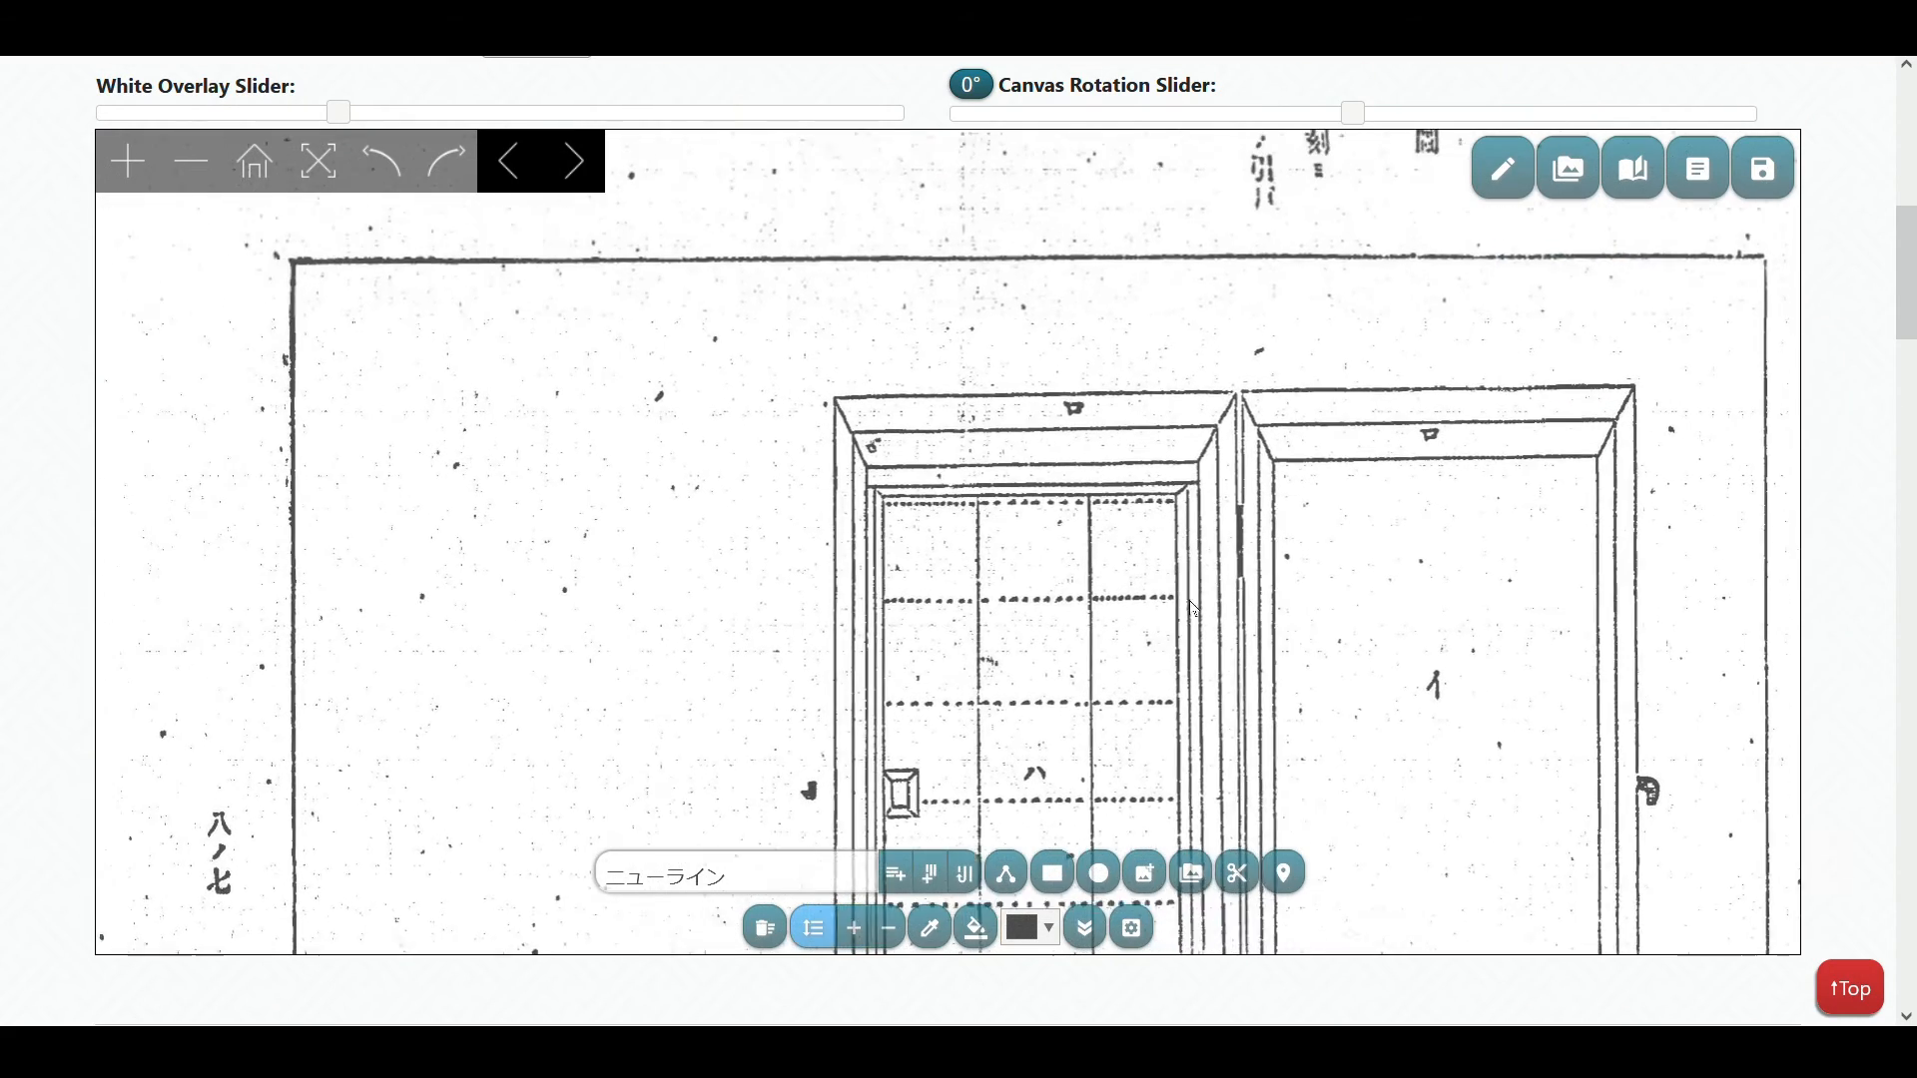
double_click(781, 864)
scroll(674, 550, "down", 4)
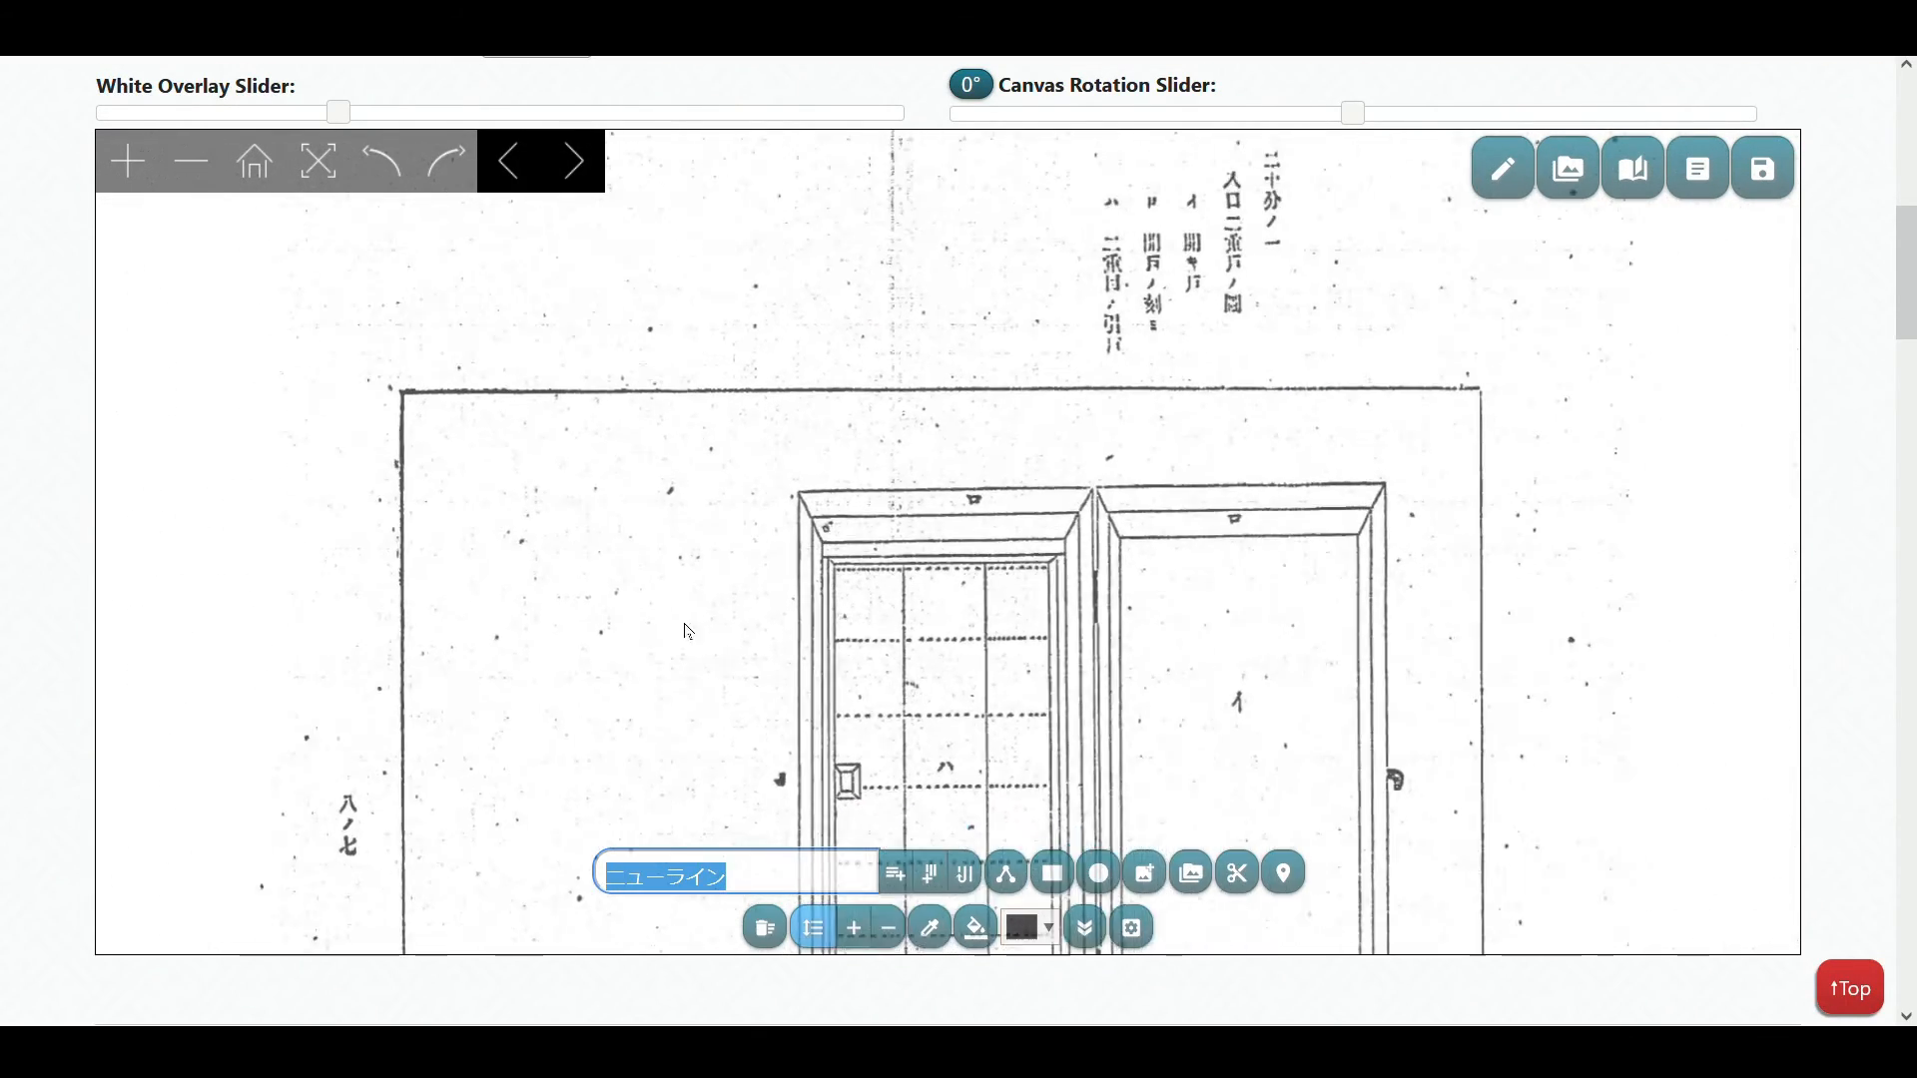
left_click_drag(671, 550, 836, 584)
left_click_drag(739, 876, 513, 877)
type("t")
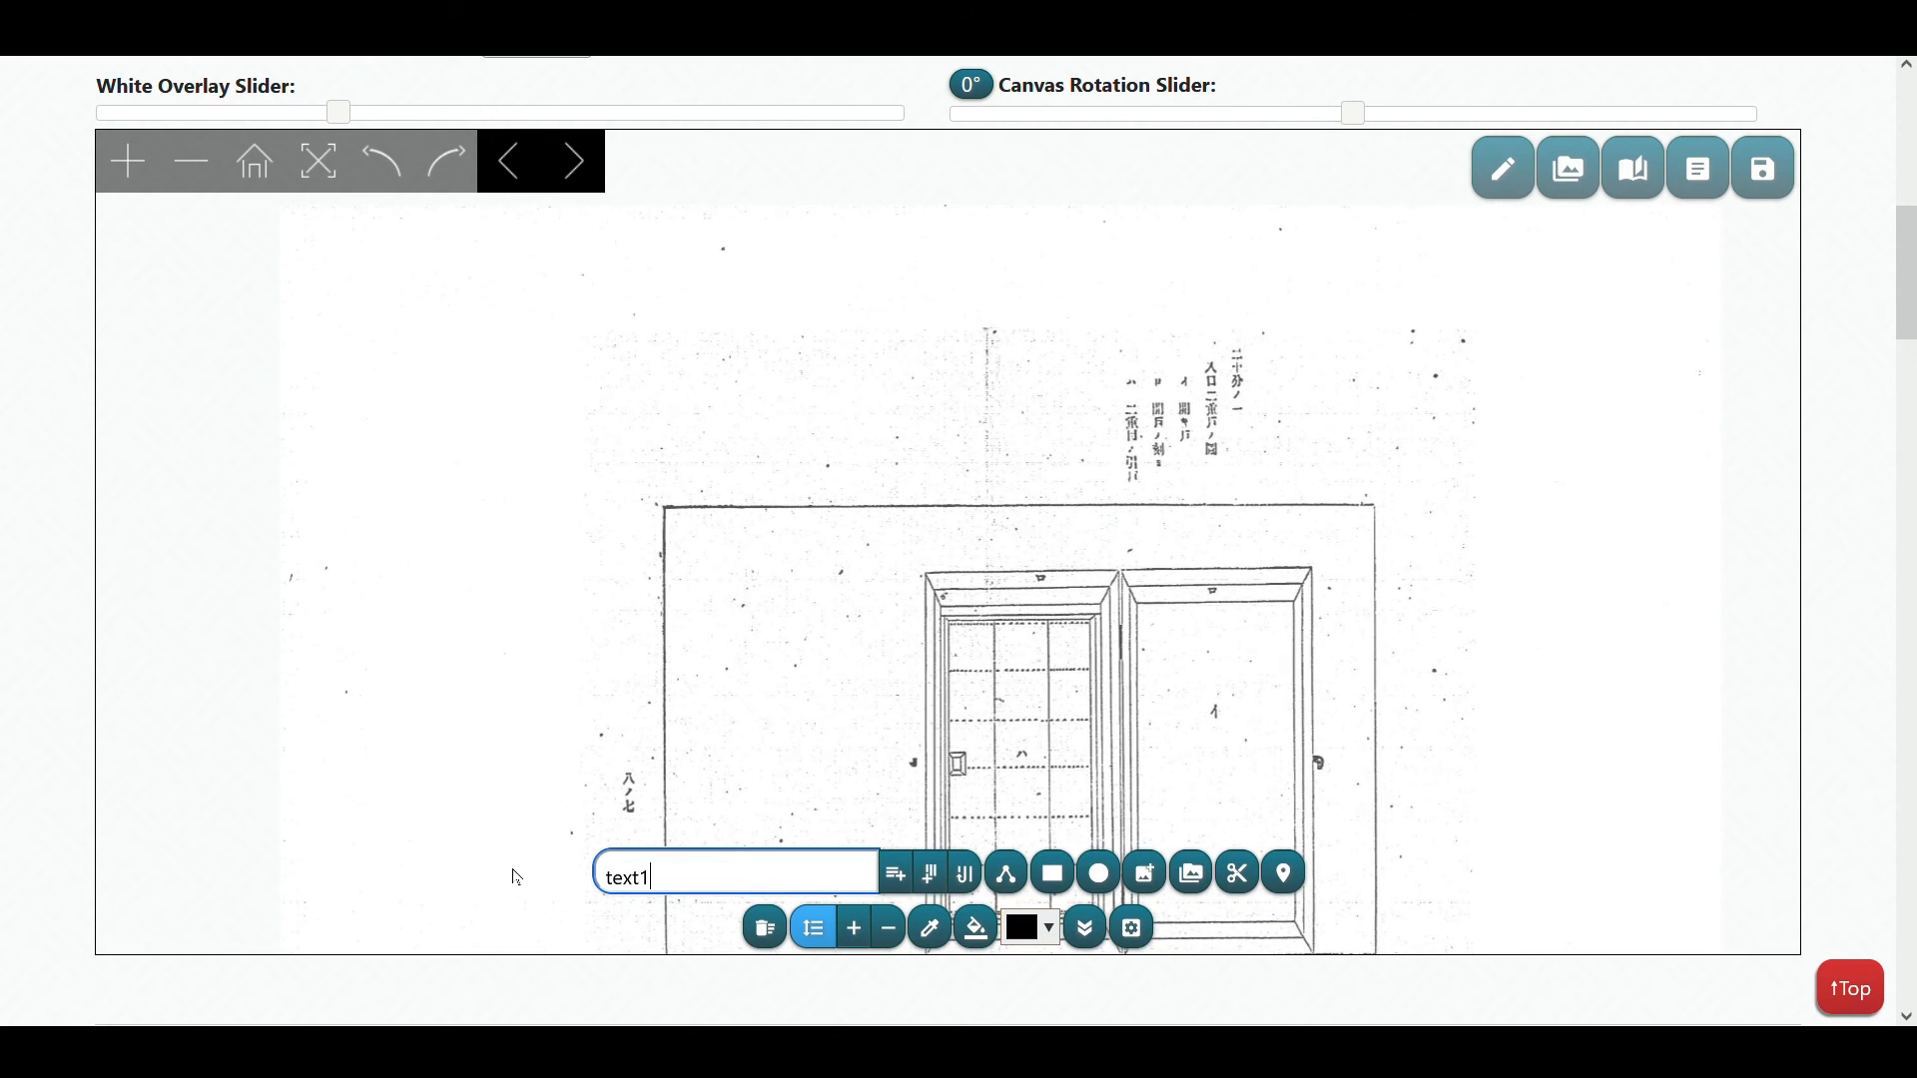
type("ext1")
left_click(895, 875)
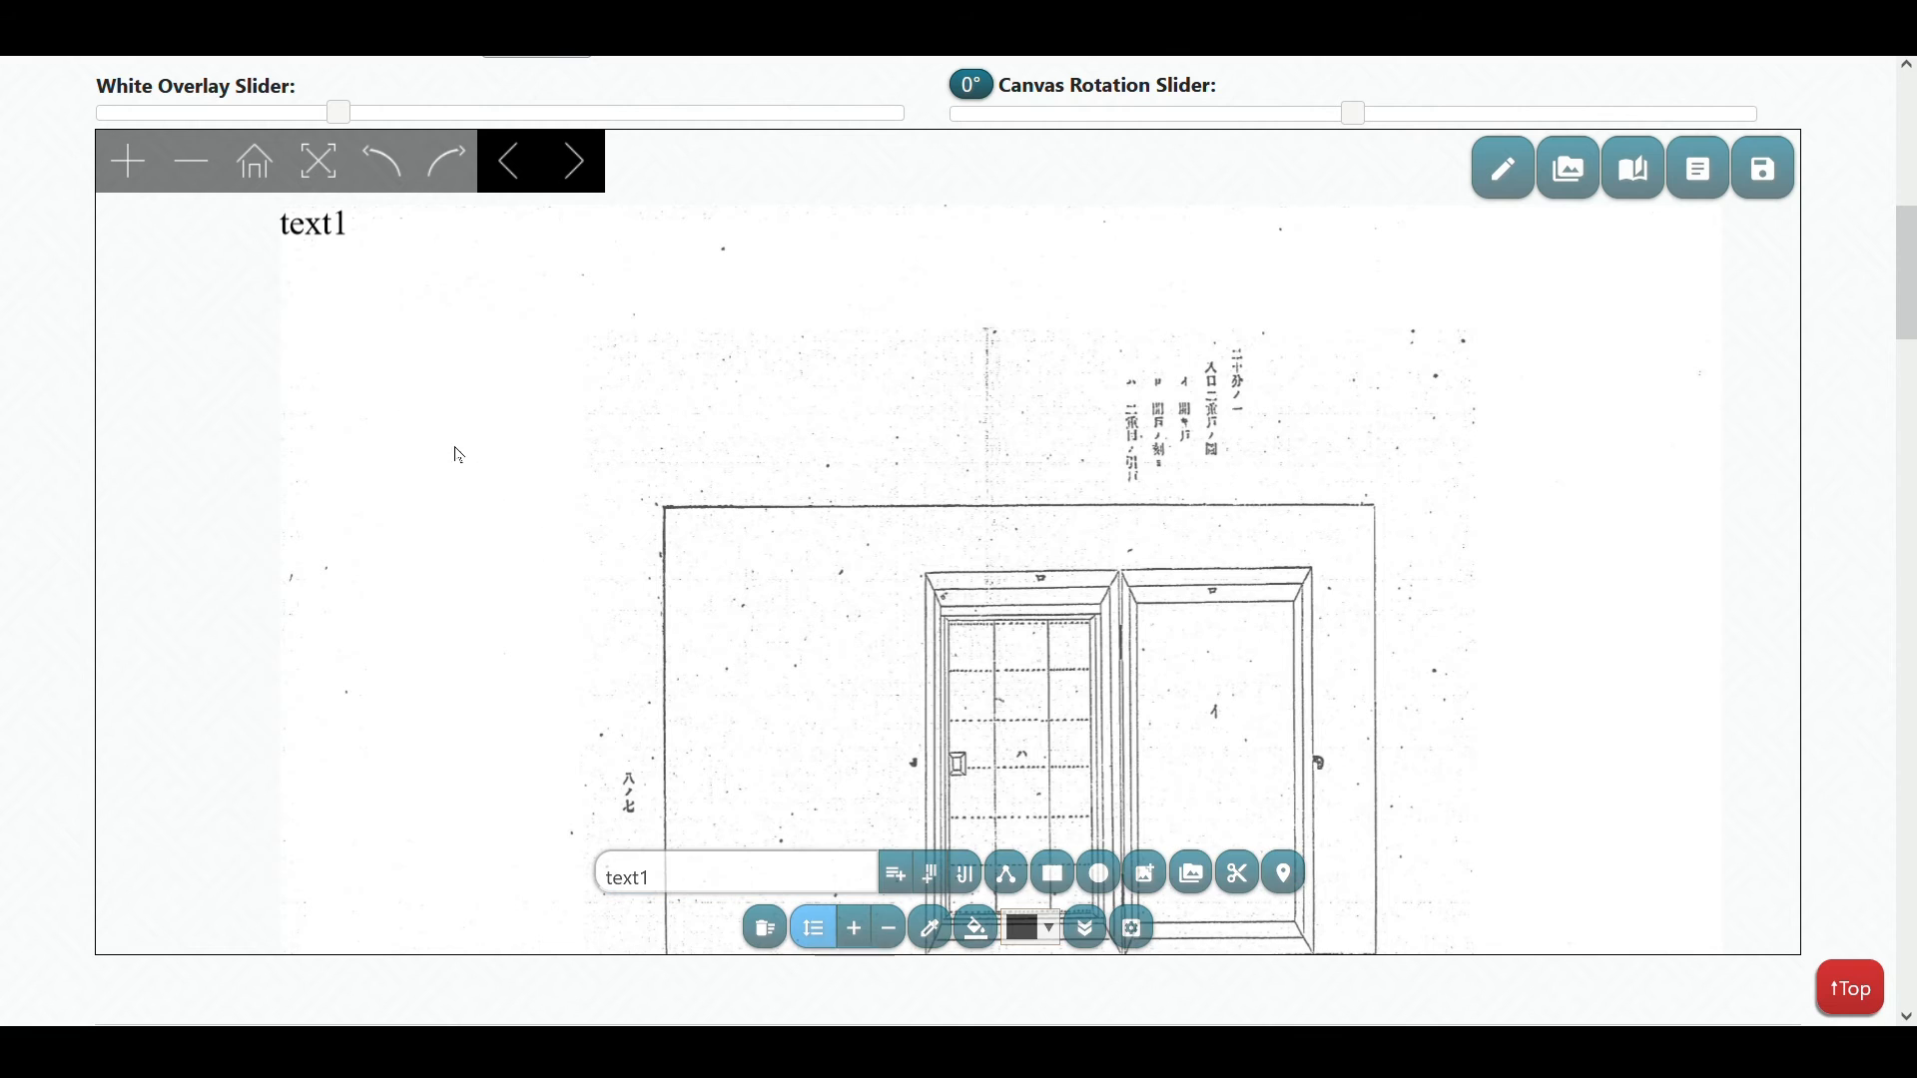
Step: Add the horizontal text line text2 and place it below and to the right of text1
left_click(664, 874)
double_click(659, 876)
left_click(675, 875)
double_click(657, 875)
left_click(683, 883)
key("BackSpace")
type("2")
left_click(895, 874)
left_click_drag(334, 244, 410, 327)
Step: Add the horizontal text line text3 and place it below and to the right of text2
left_click(727, 873)
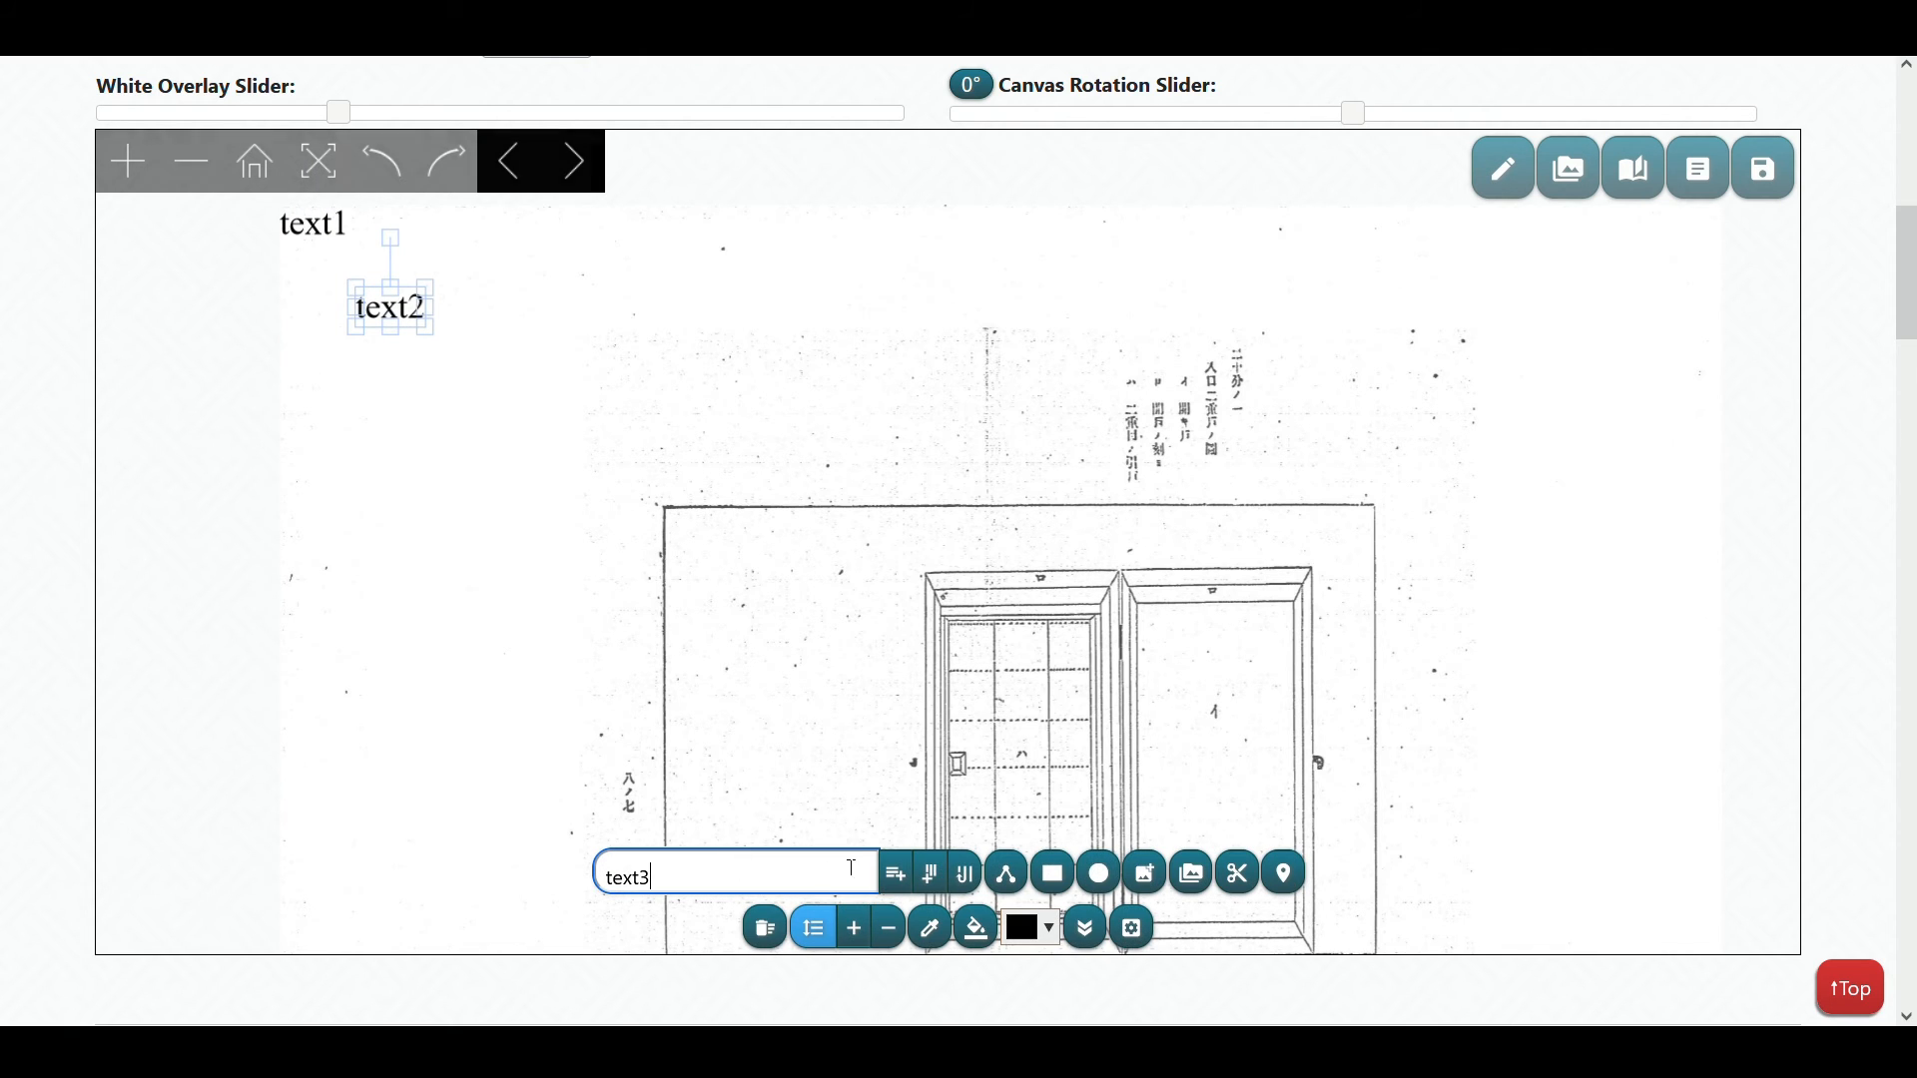
left_click(895, 874)
left_click_drag(300, 243, 489, 382)
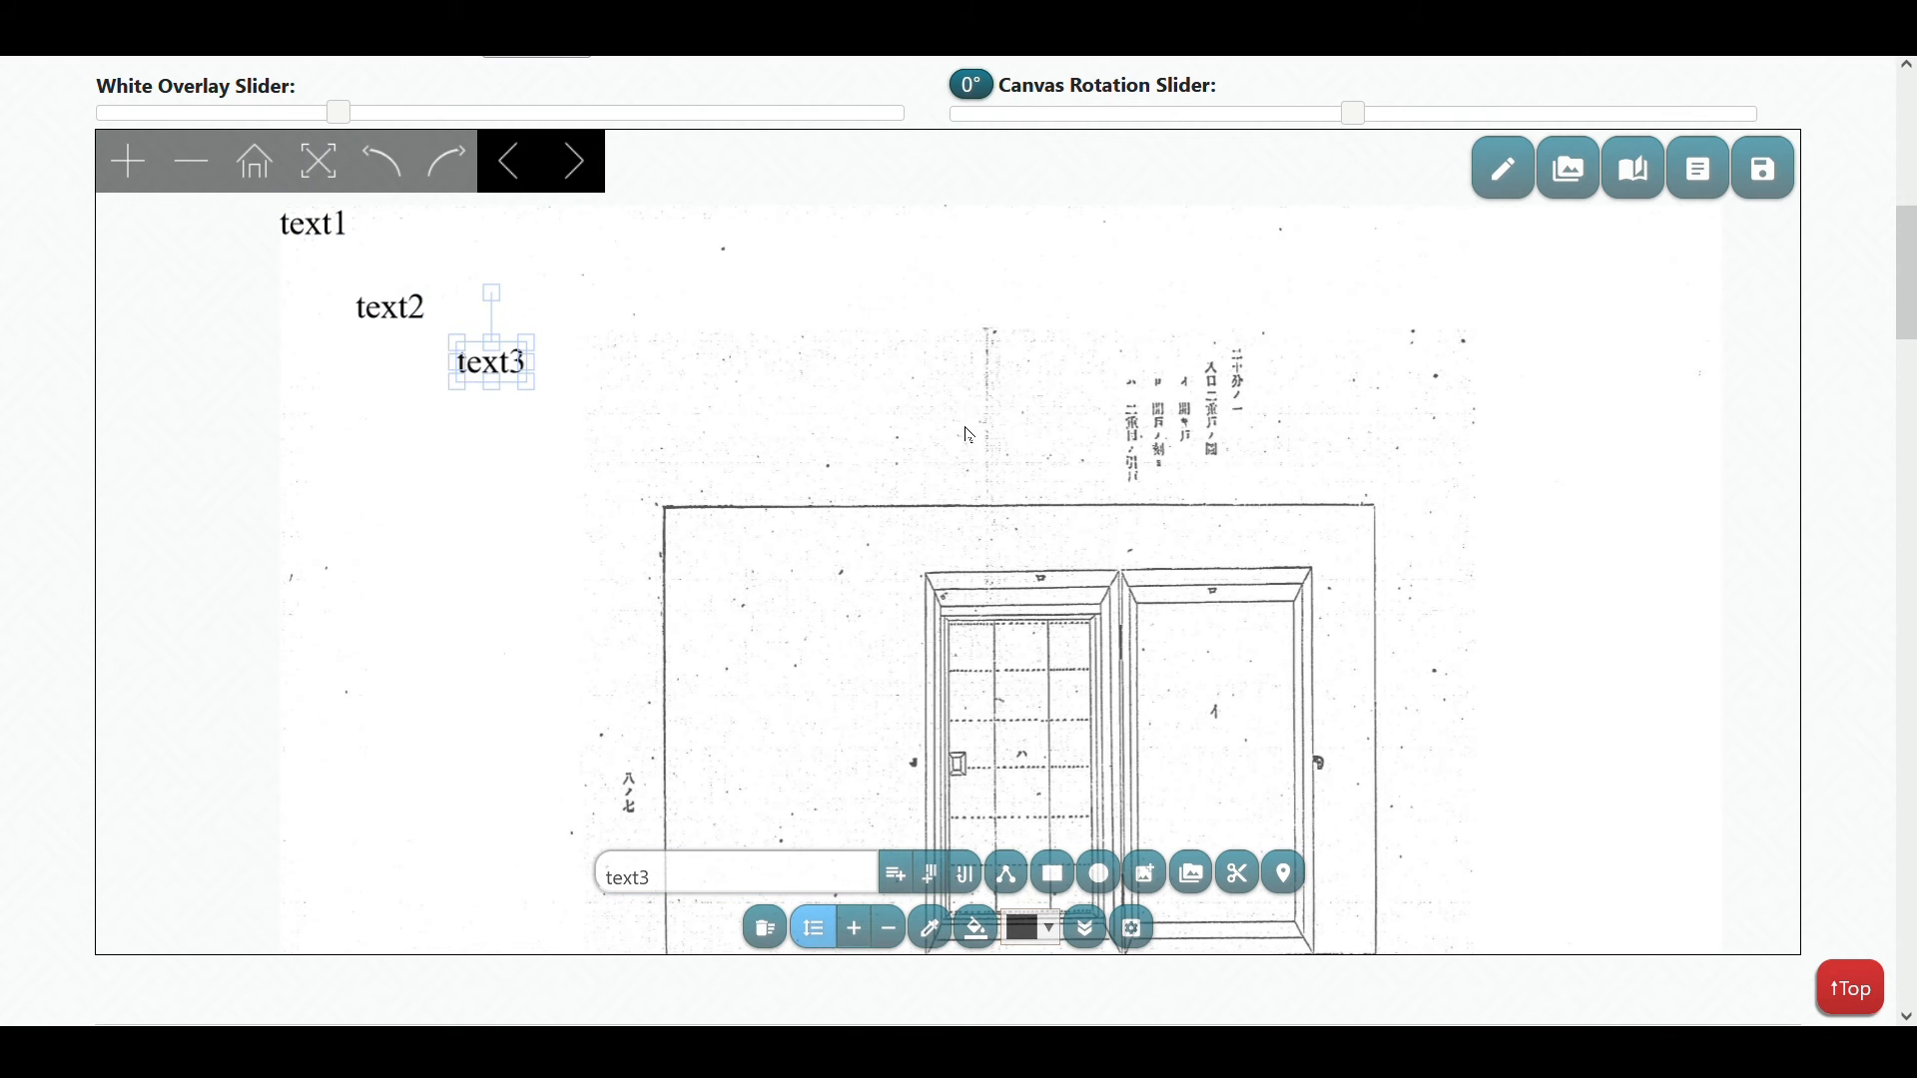
Step: Open the page's plain transcription and toggle the space separators for text2 and text3
left_click(1702, 172)
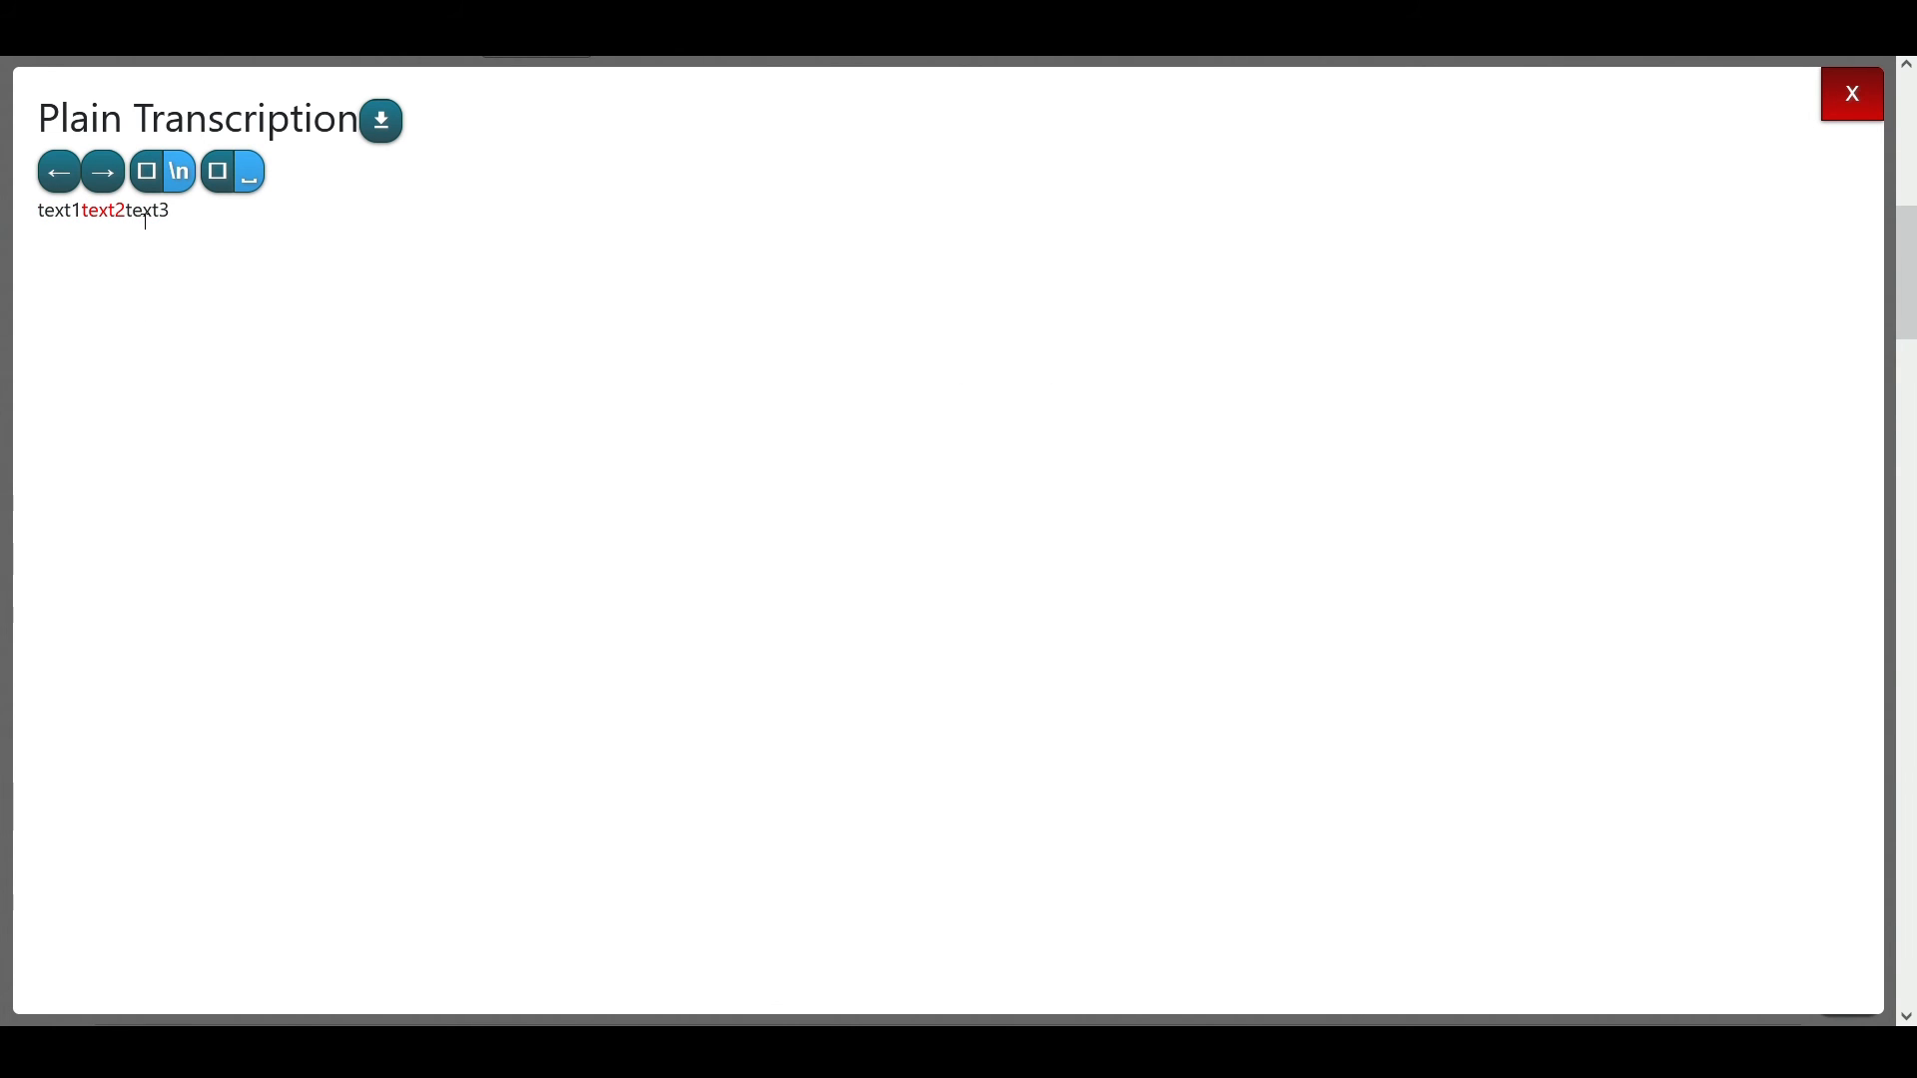
left_click(219, 178)
left_click(217, 186)
left_click(160, 213)
left_click(214, 180)
left_click(124, 213)
left_click(216, 176)
Step: Put text2 and text3 on separate lines in the plain transcription by enabling their line breaks
left_click(153, 177)
left_click(104, 240)
left_click(155, 180)
left_click(69, 273)
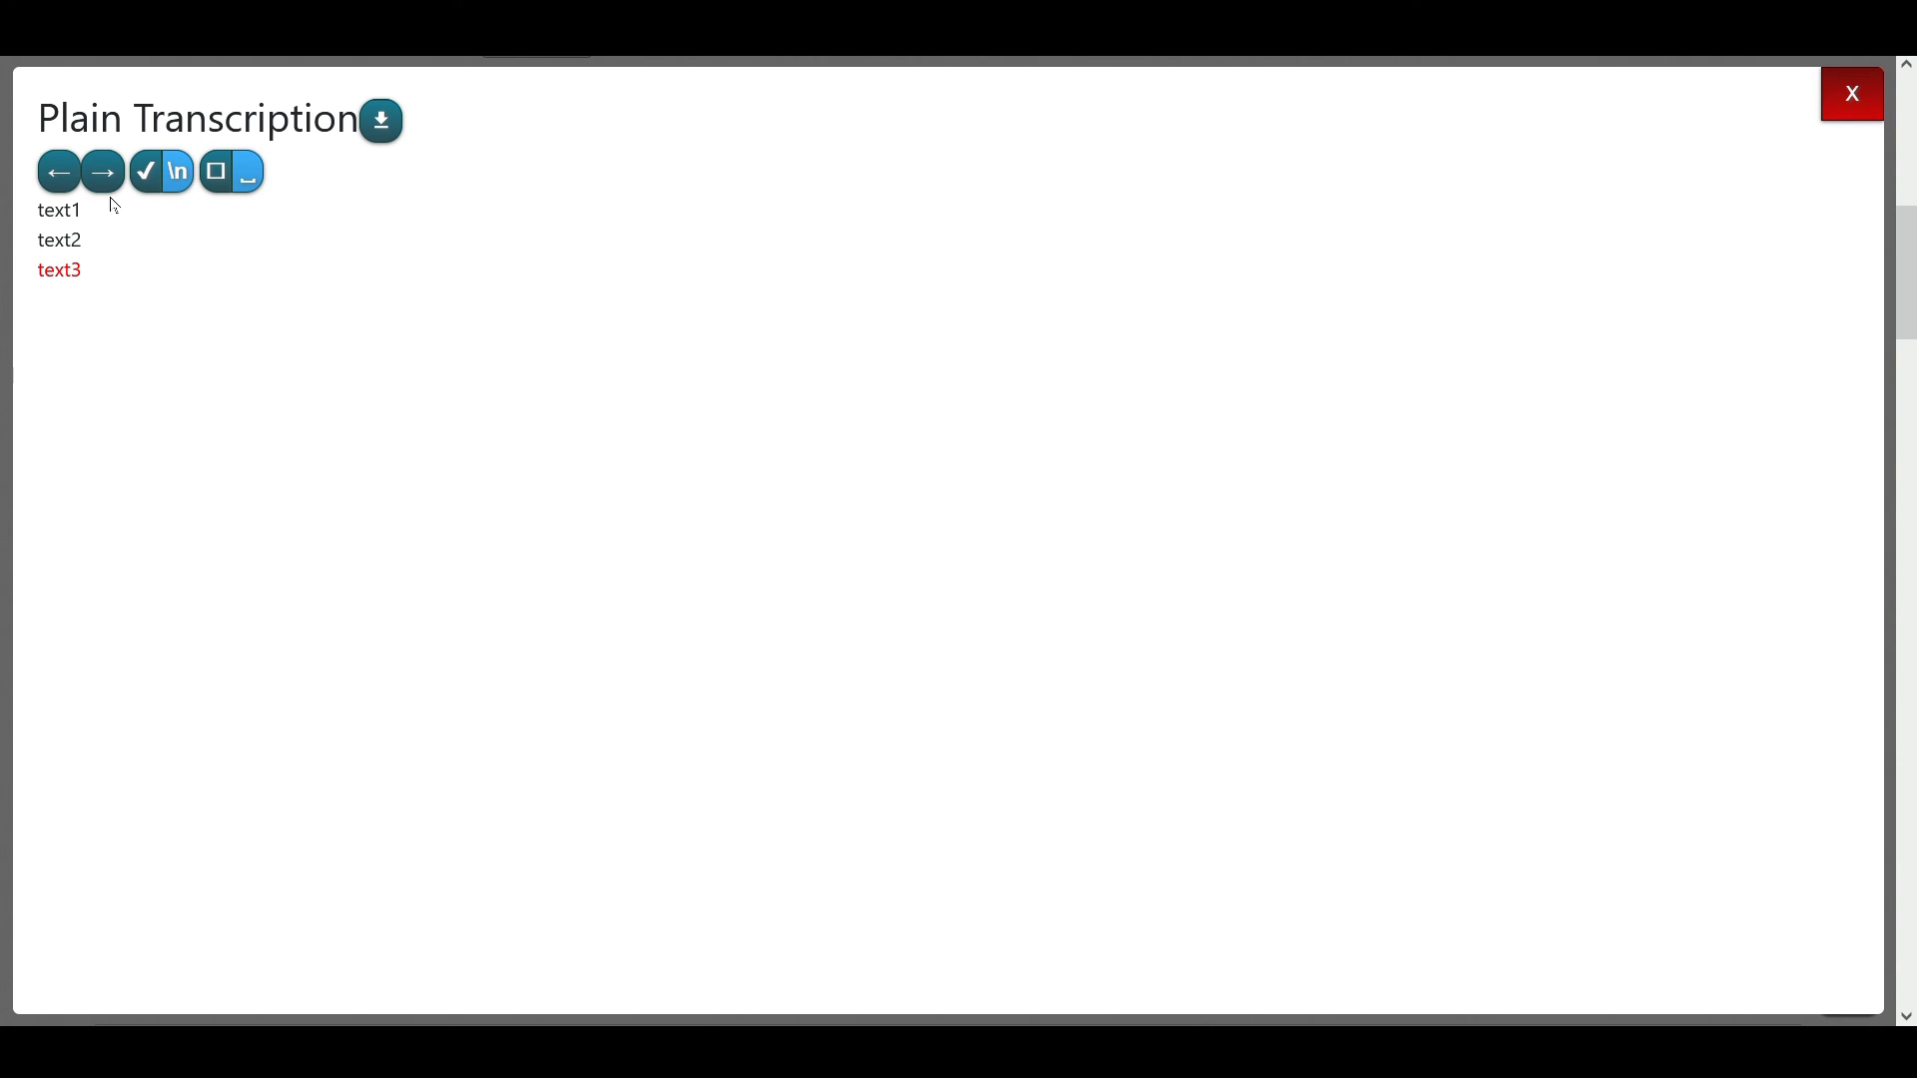
Step: Move text3 ahead of text1 in the transcription order, toggle its line break, and close the plain transcription
left_click(70, 172)
left_click(100, 240)
left_click(58, 173)
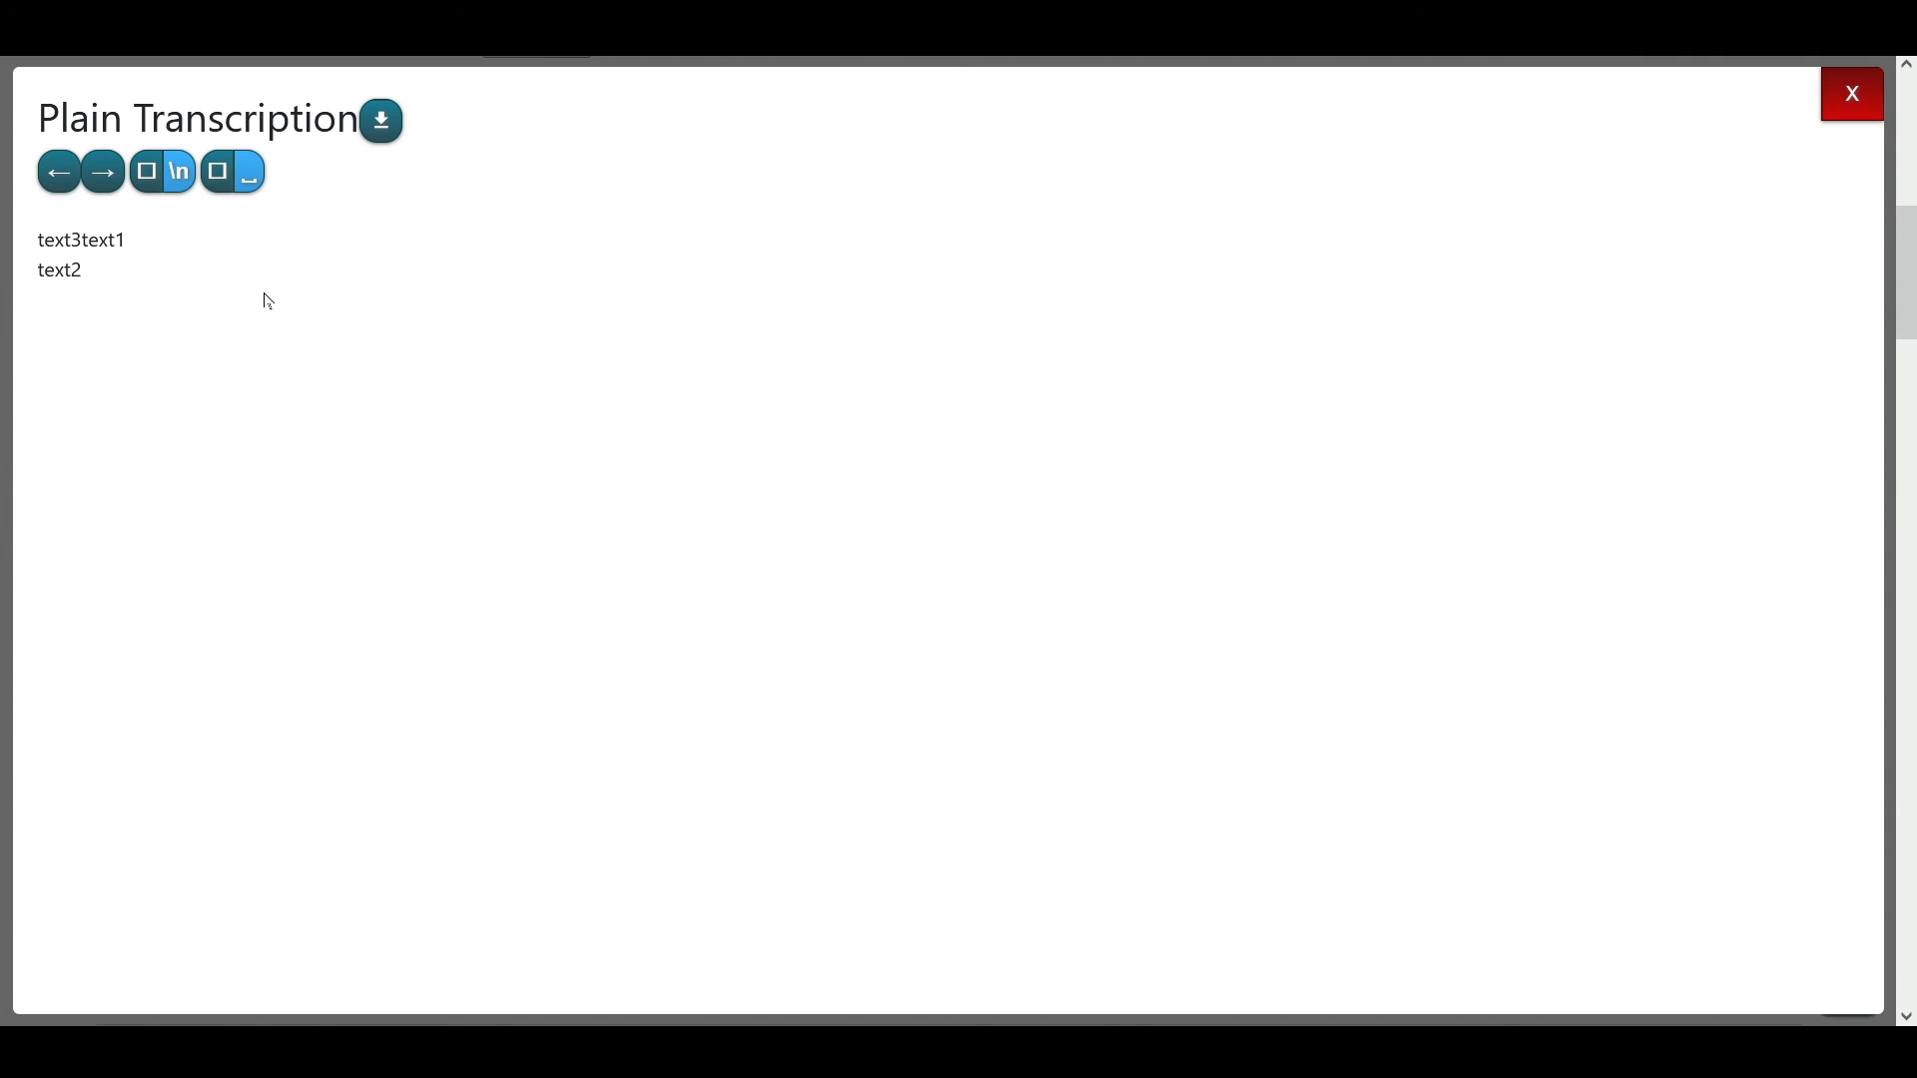
left_click(73, 241)
left_click(162, 180)
left_click(151, 182)
left_click(1883, 117)
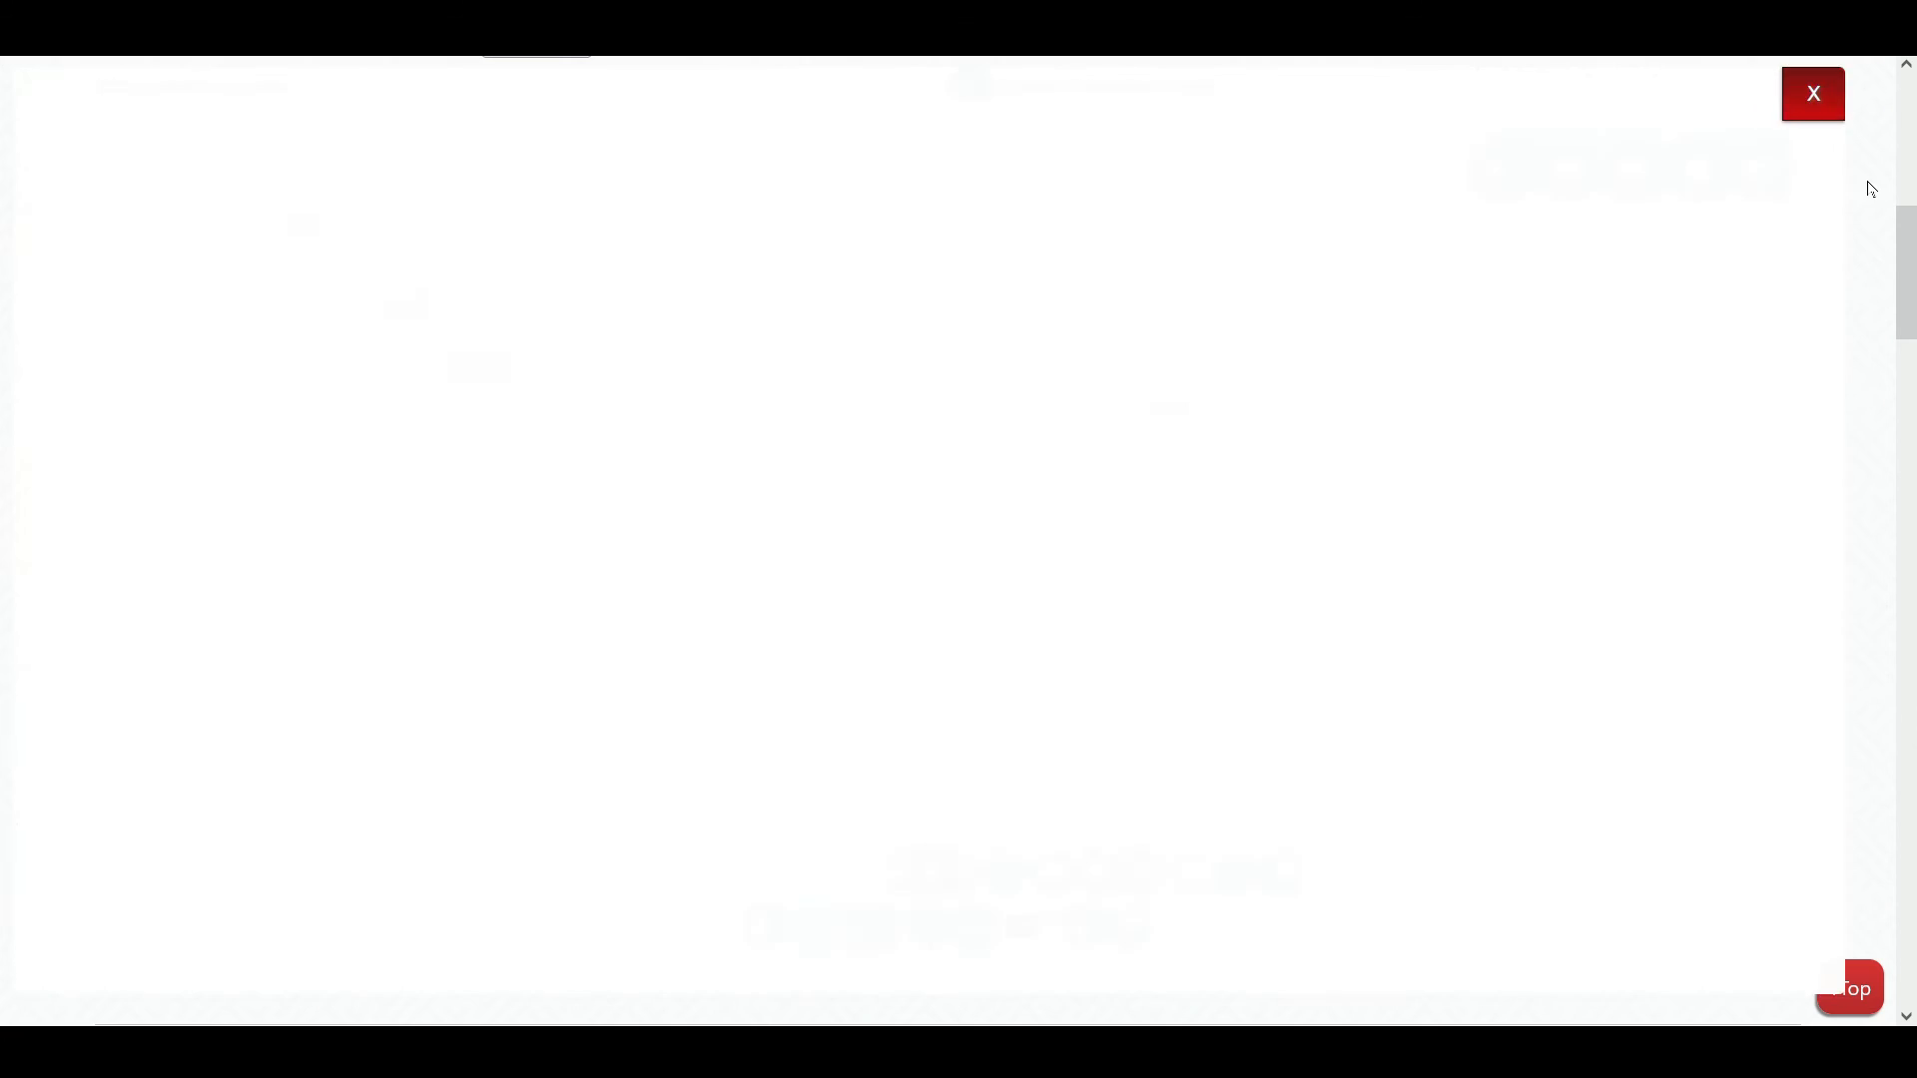
left_click_drag(720, 491, 611, 542)
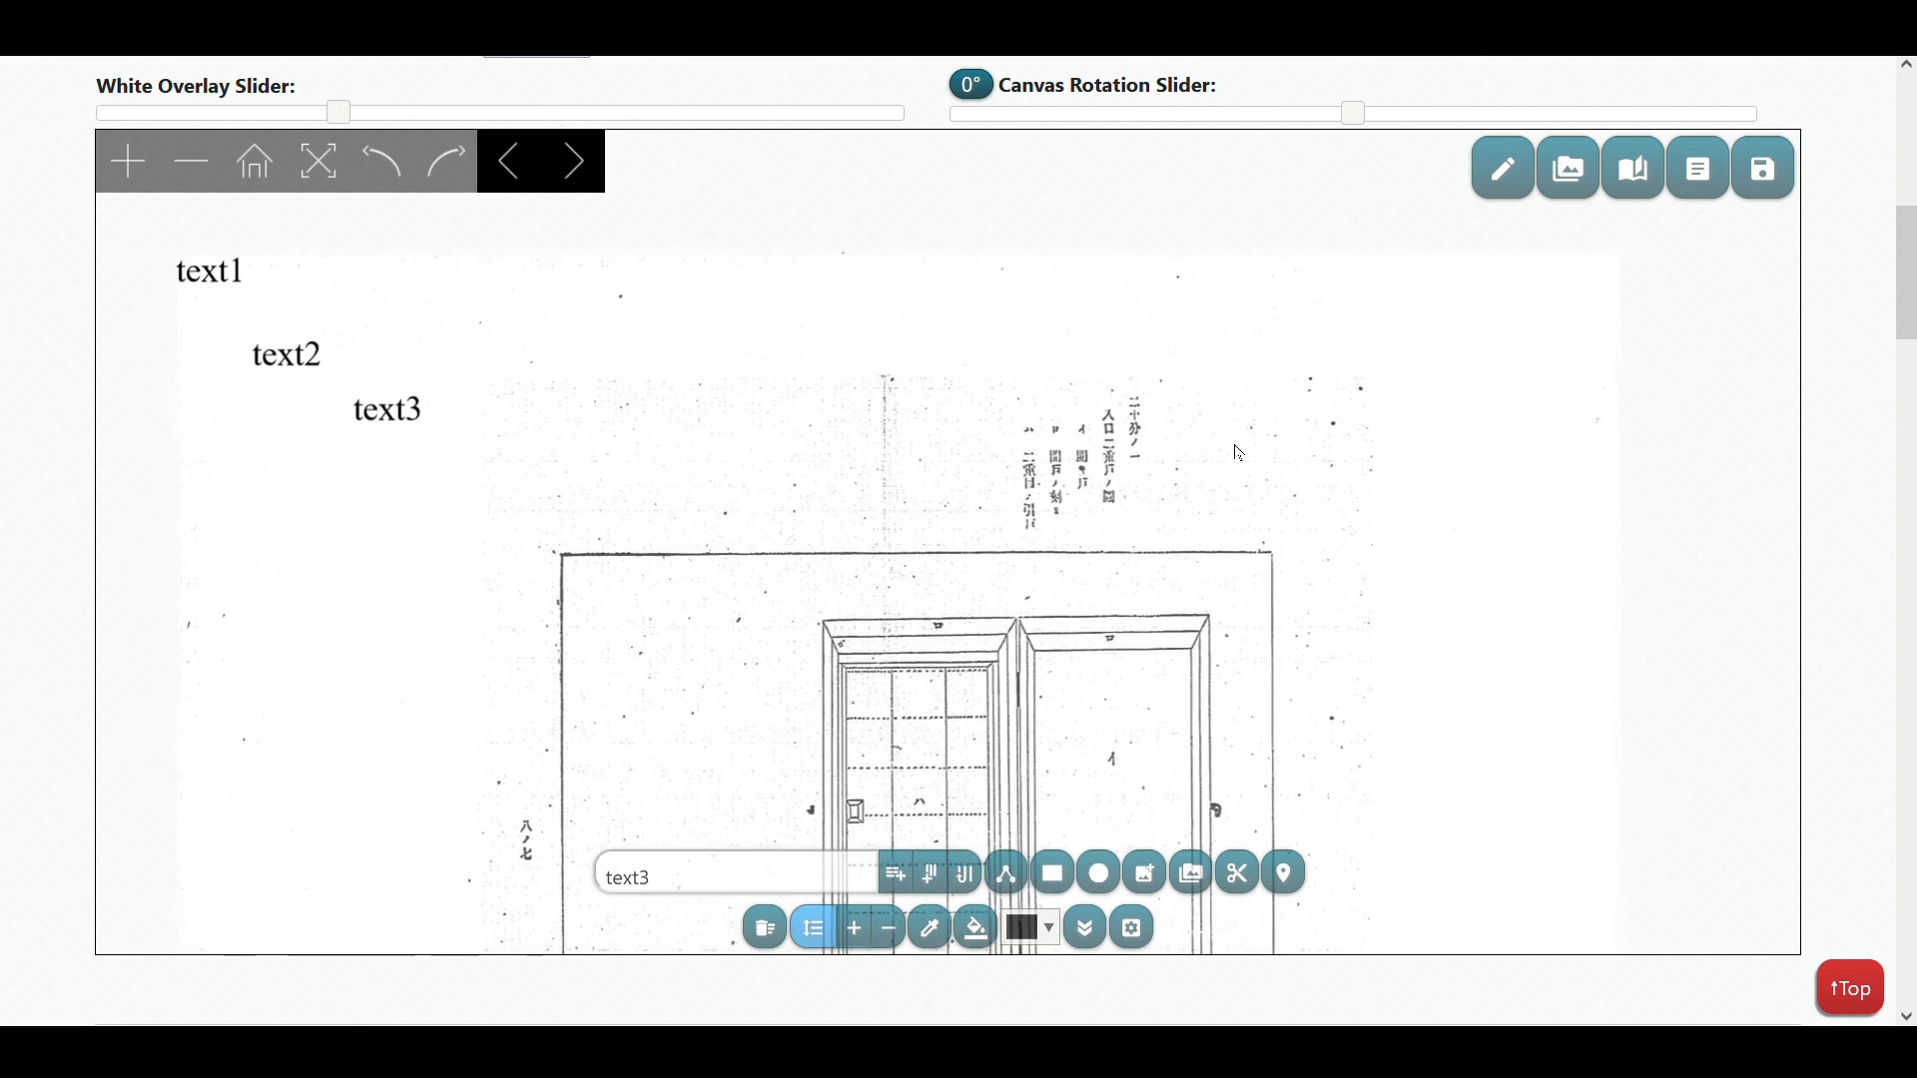
left_click_drag(726, 571, 815, 522)
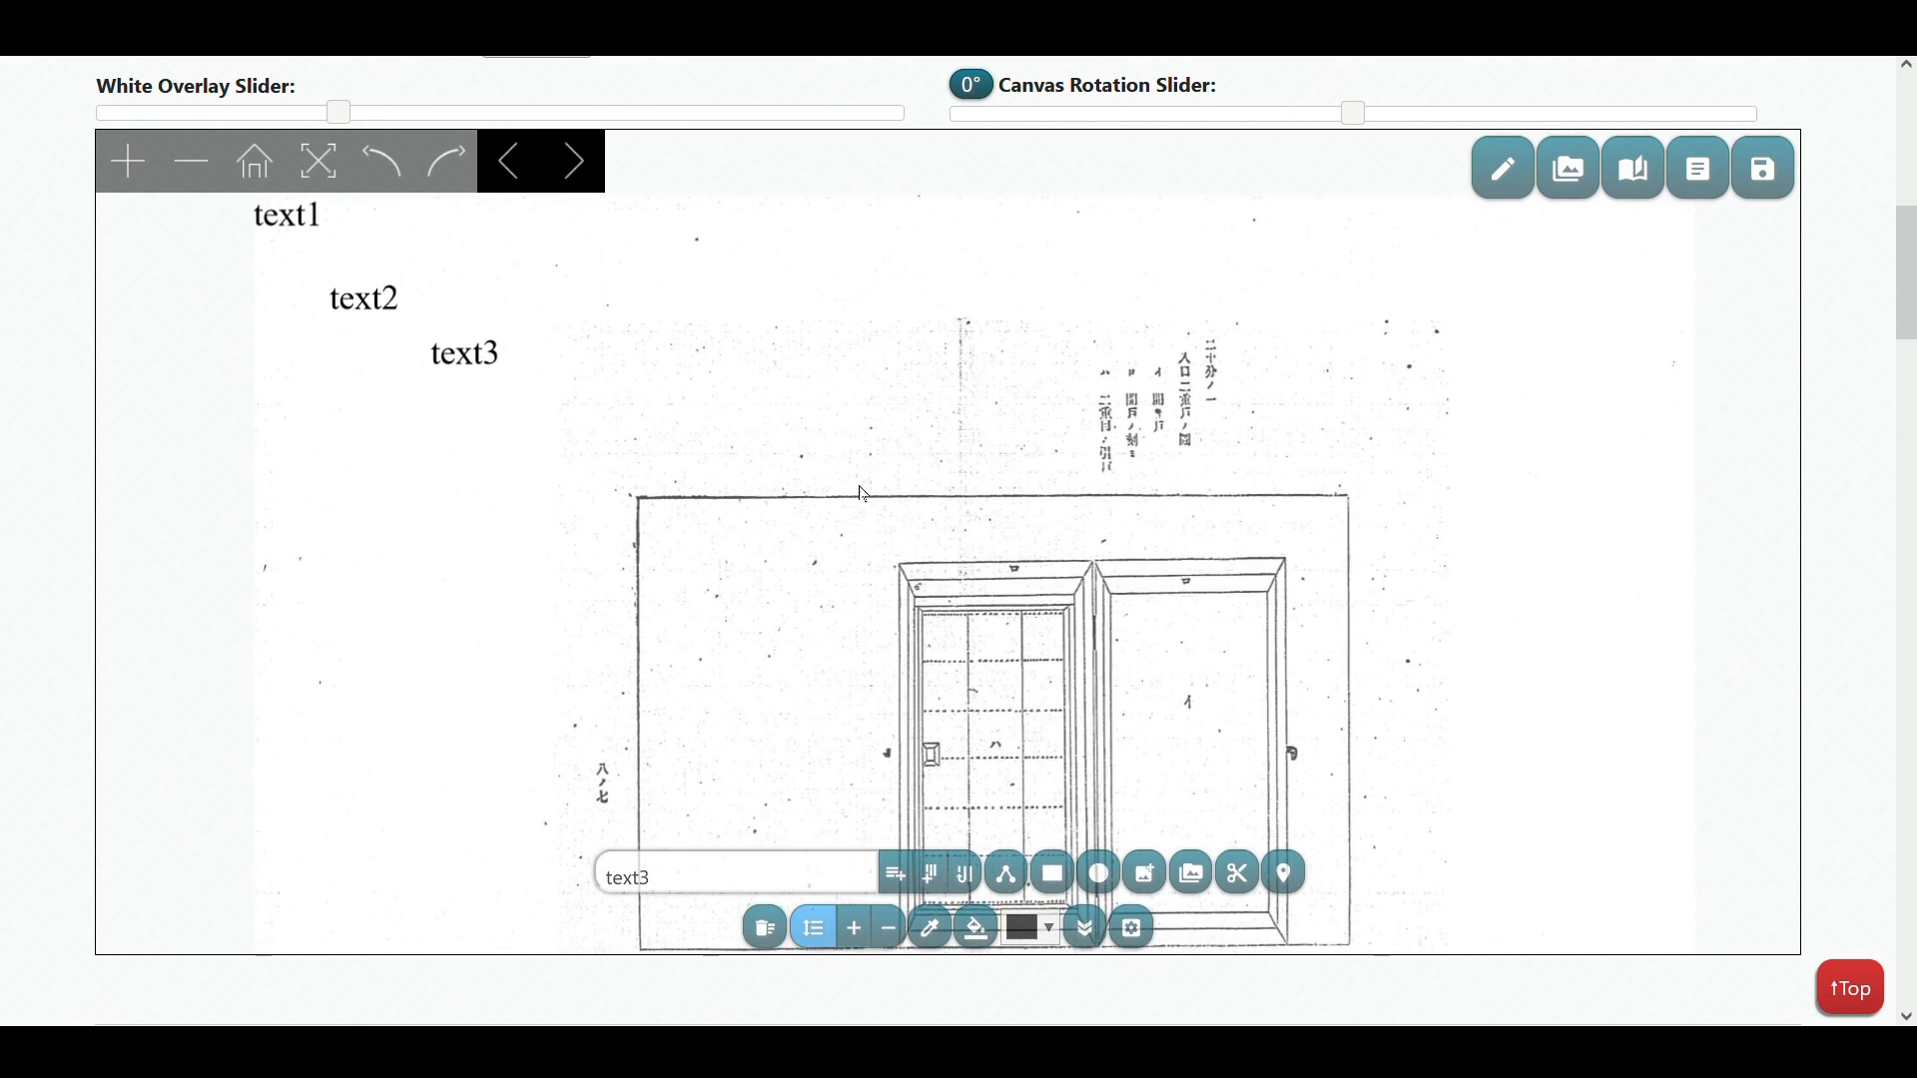
left_click_drag(898, 574, 950, 539)
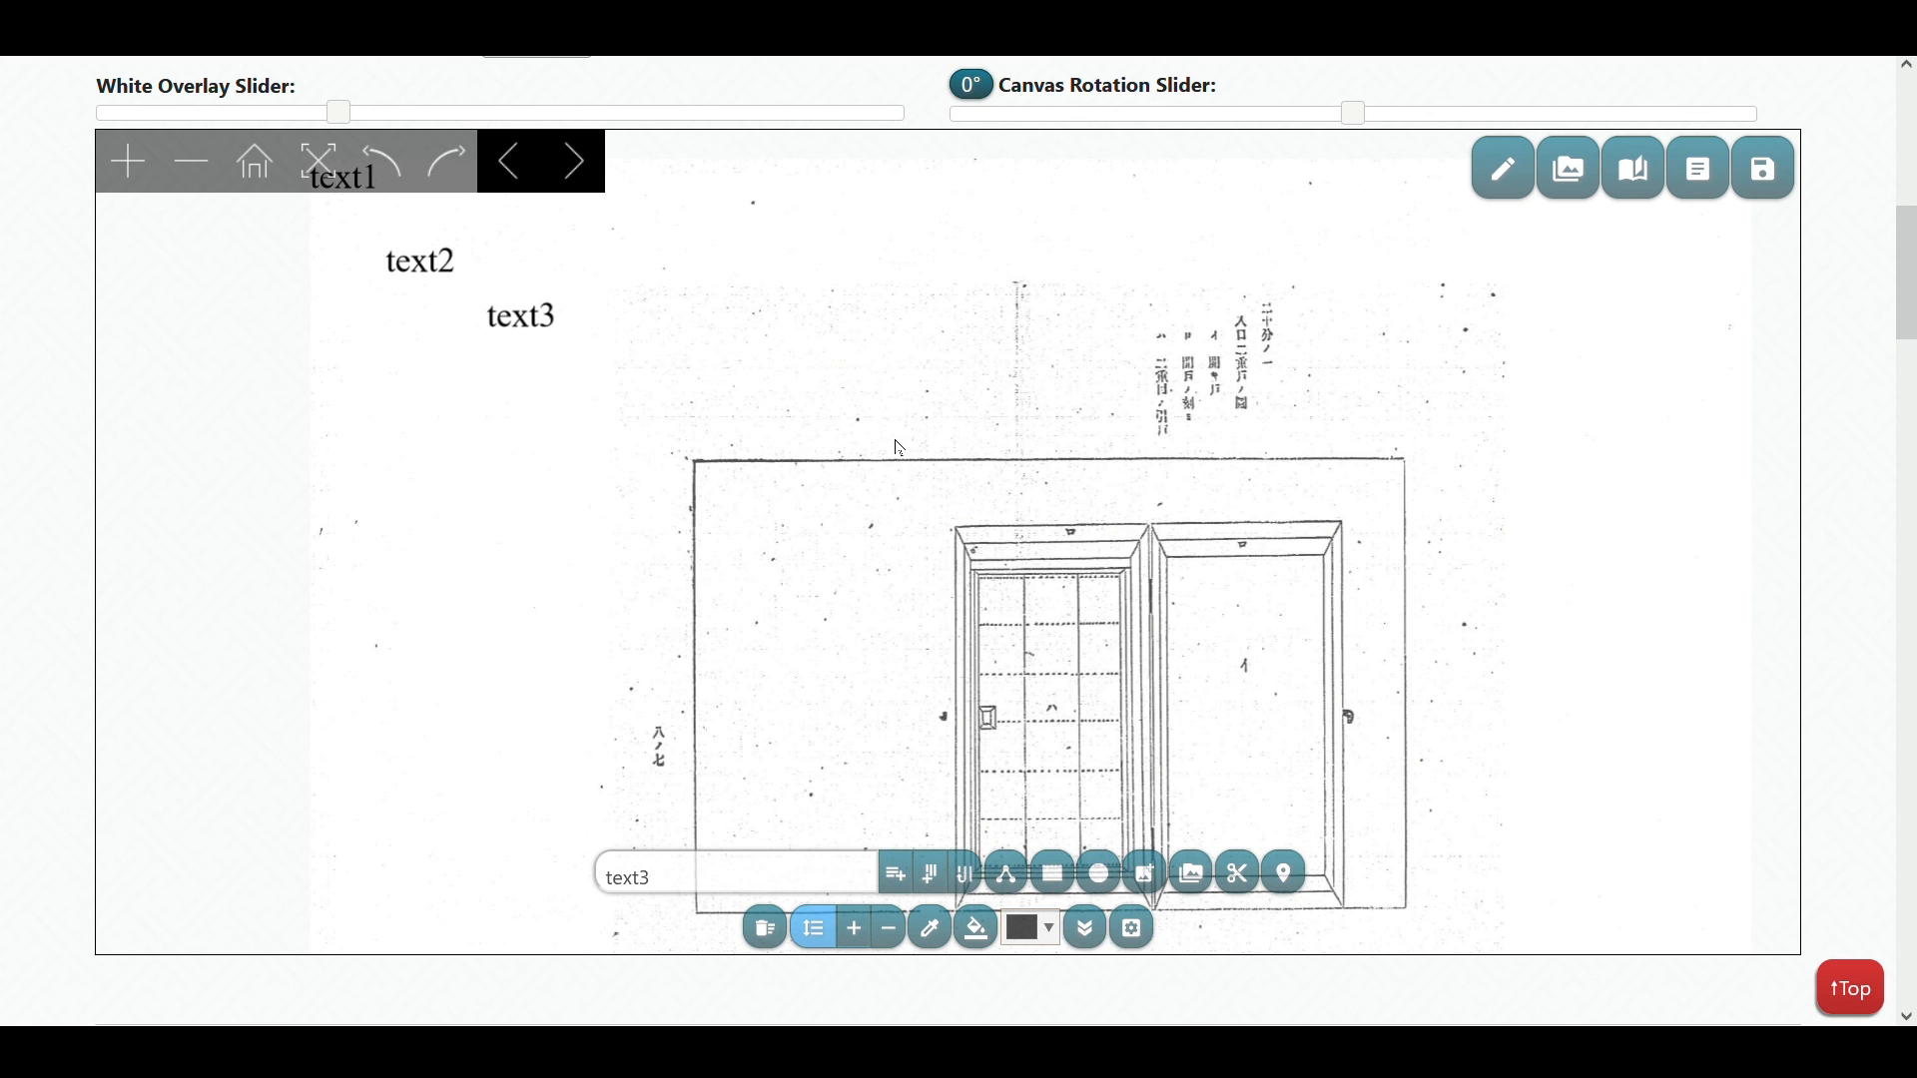
left_click_drag(900, 449, 885, 432)
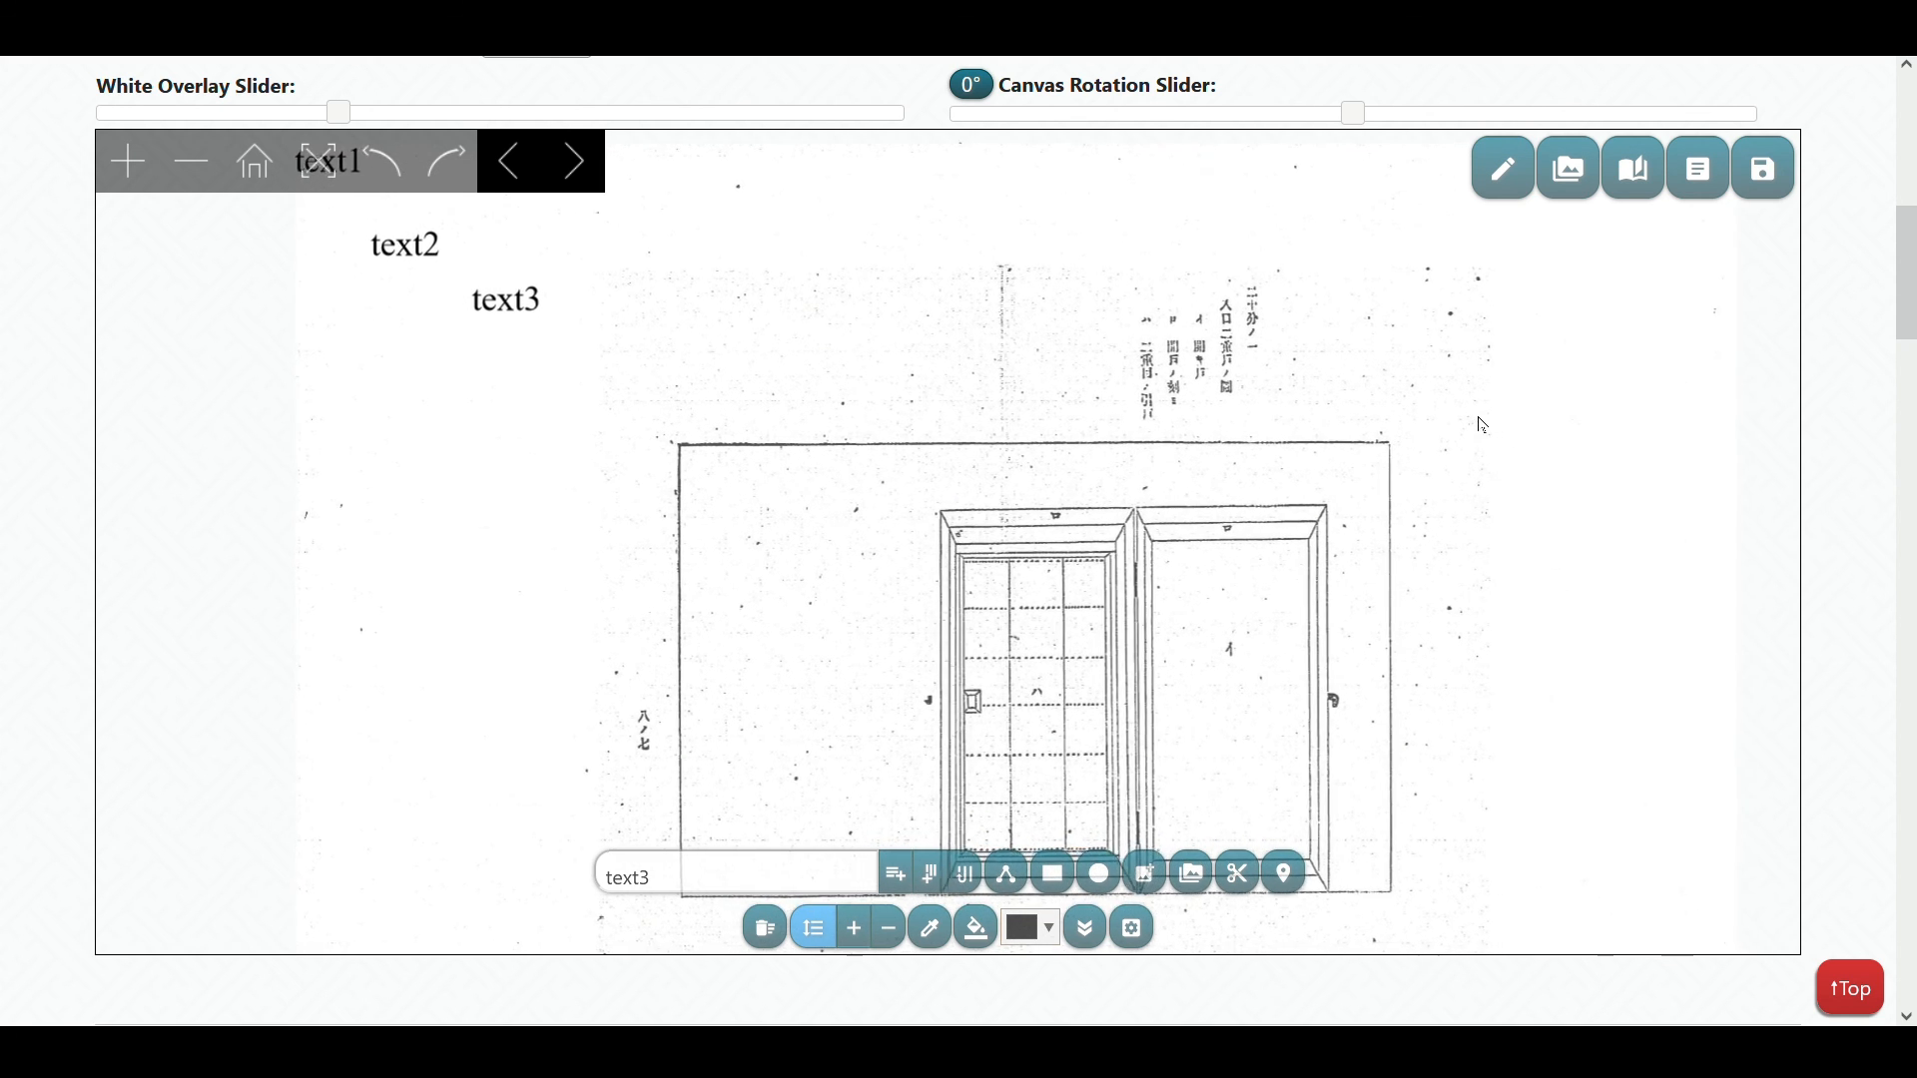
left_click_drag(1480, 419, 1452, 426)
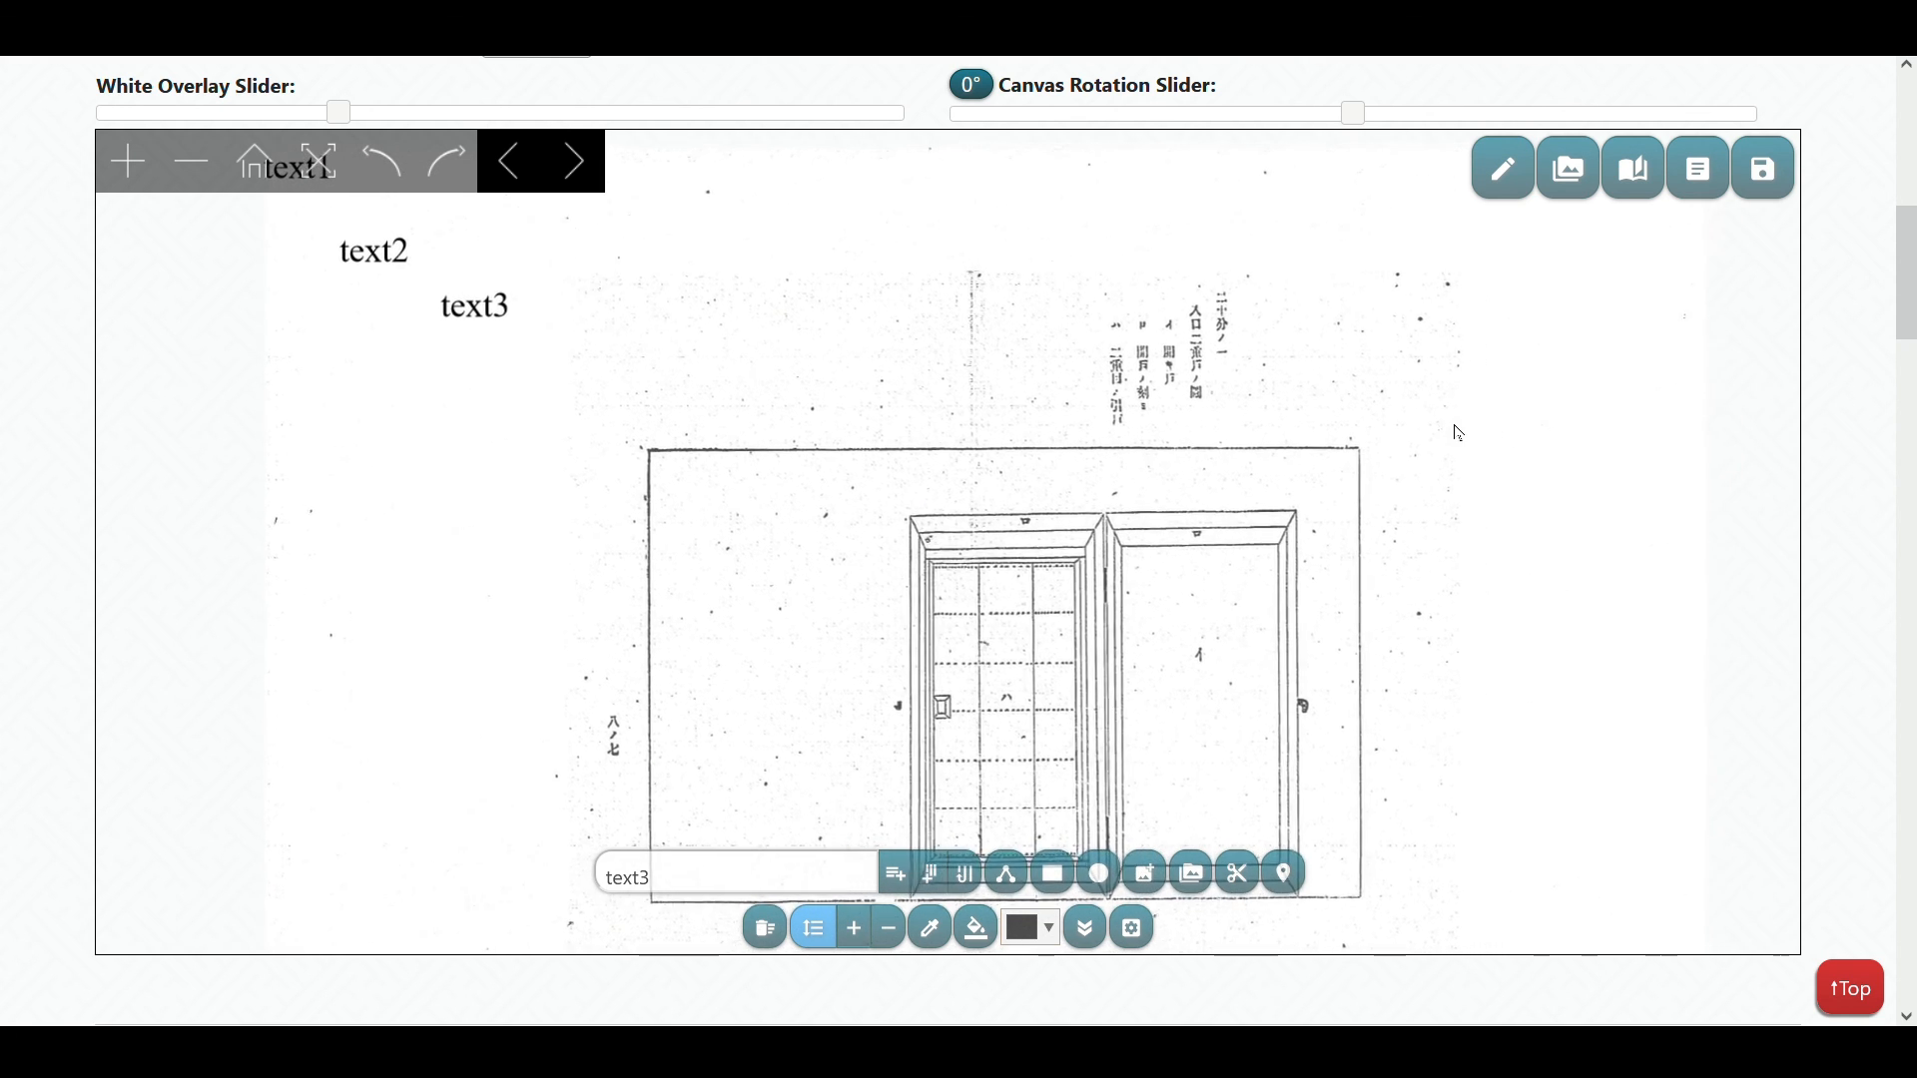
left_click(1793, 192)
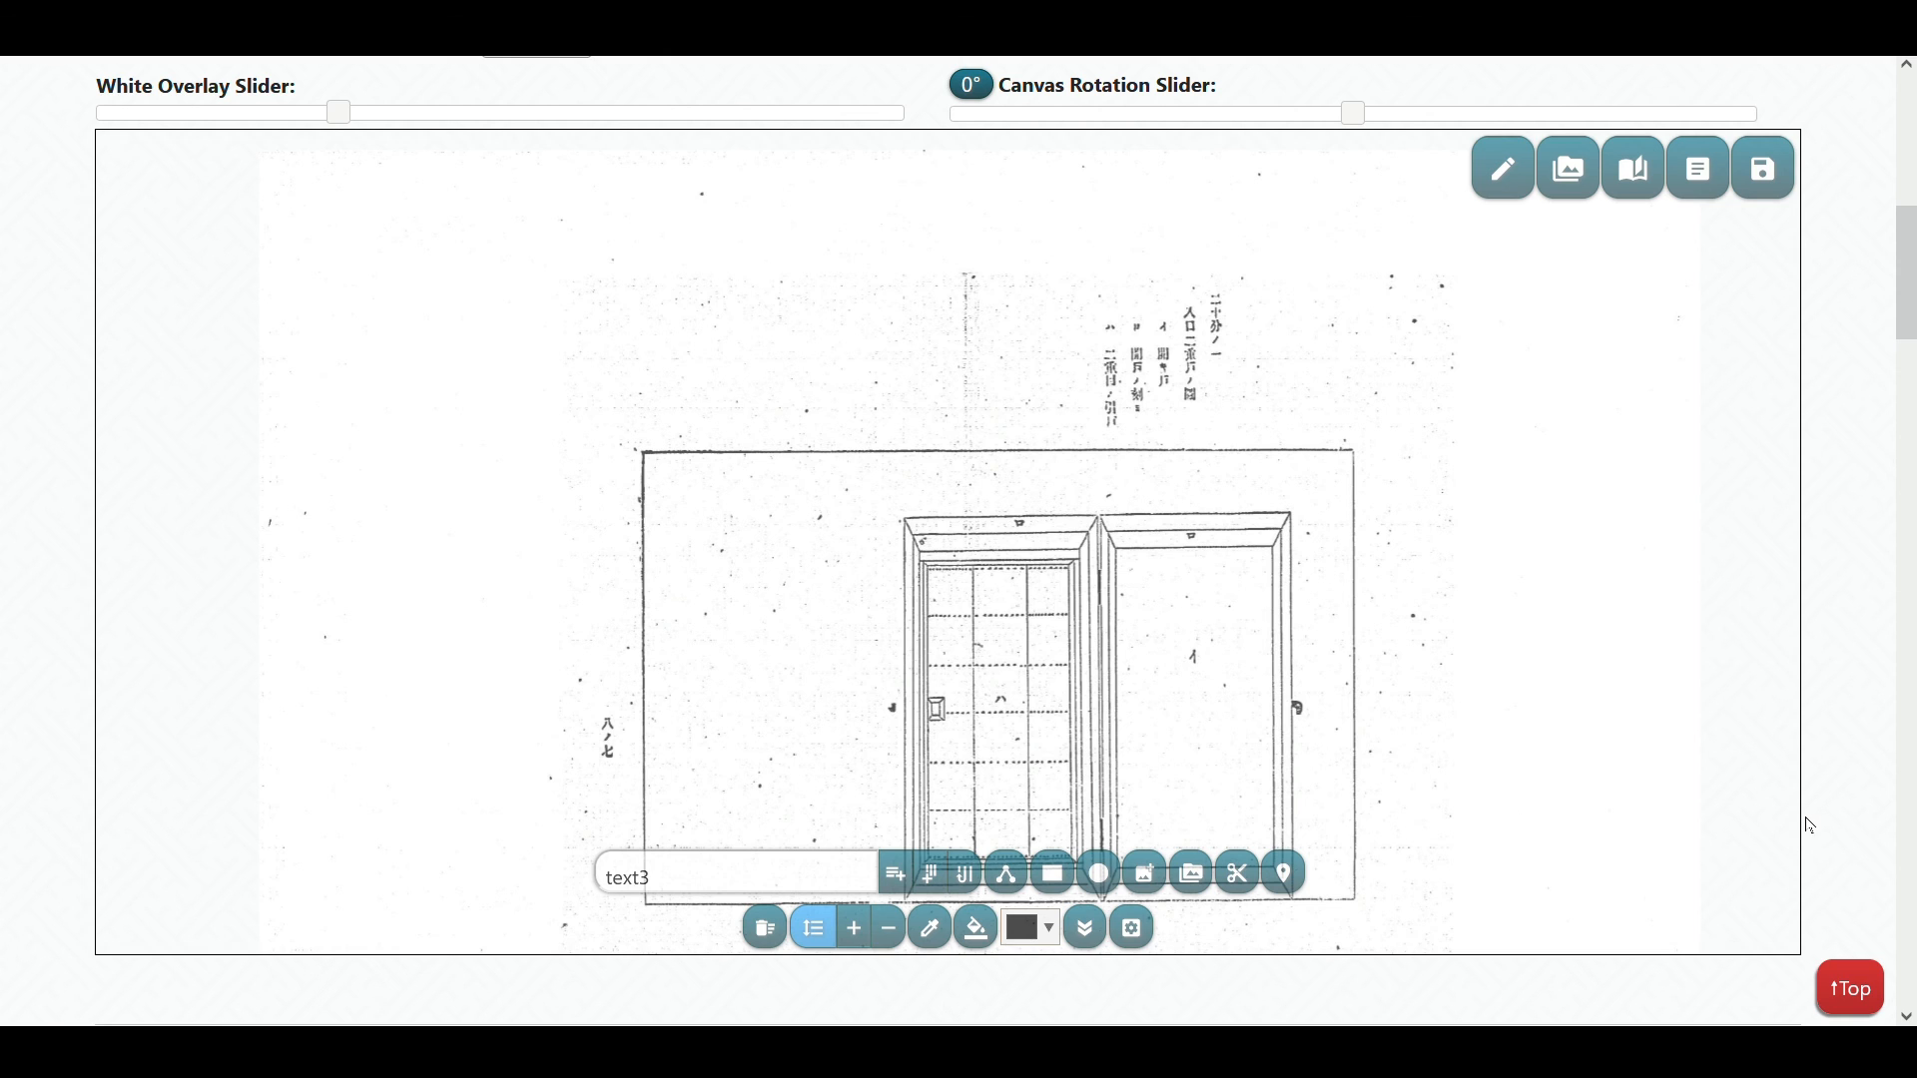
Step: Examine the DemiScript overlay manifest loading option above the canvas and the links in the site header
scroll(1883, 685, "up", 1)
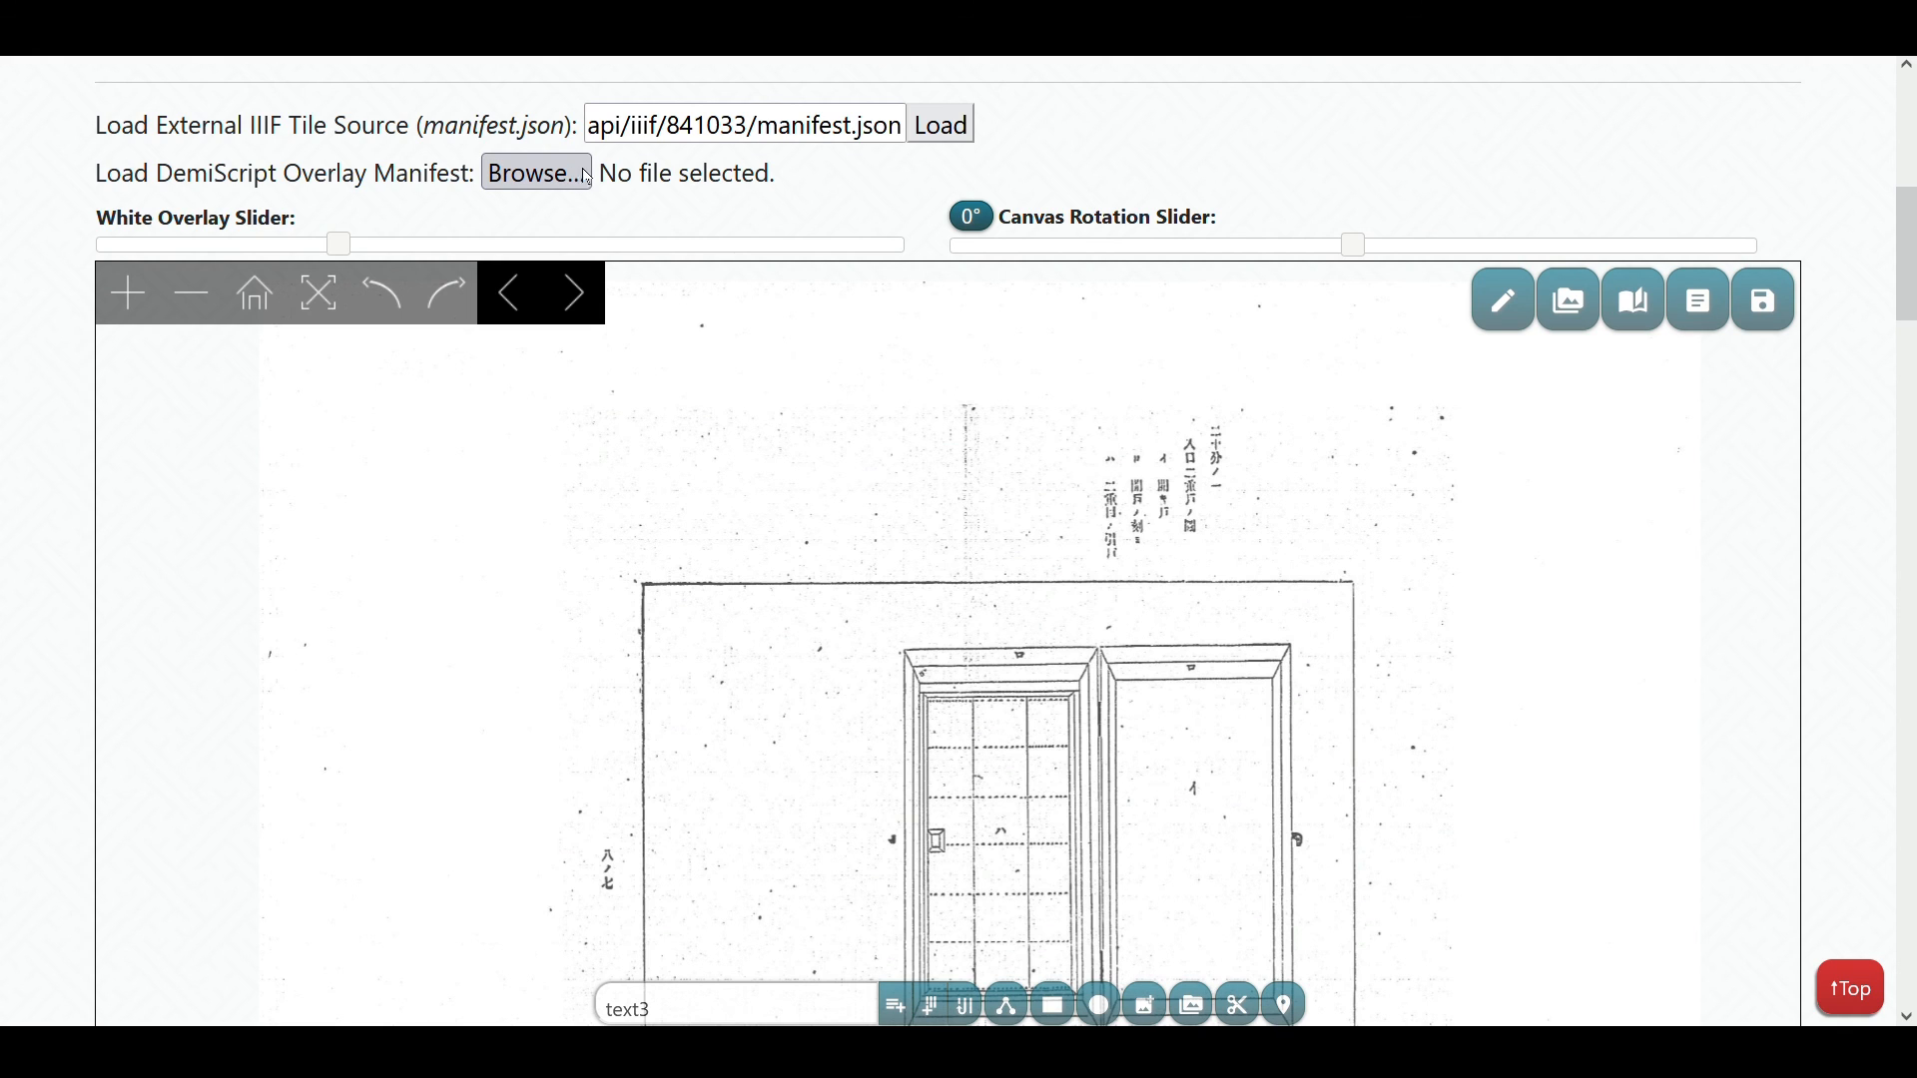
scroll(1885, 385, "down", 1)
scroll(1885, 385, "down", 1)
scroll(1887, 383, "up", 2)
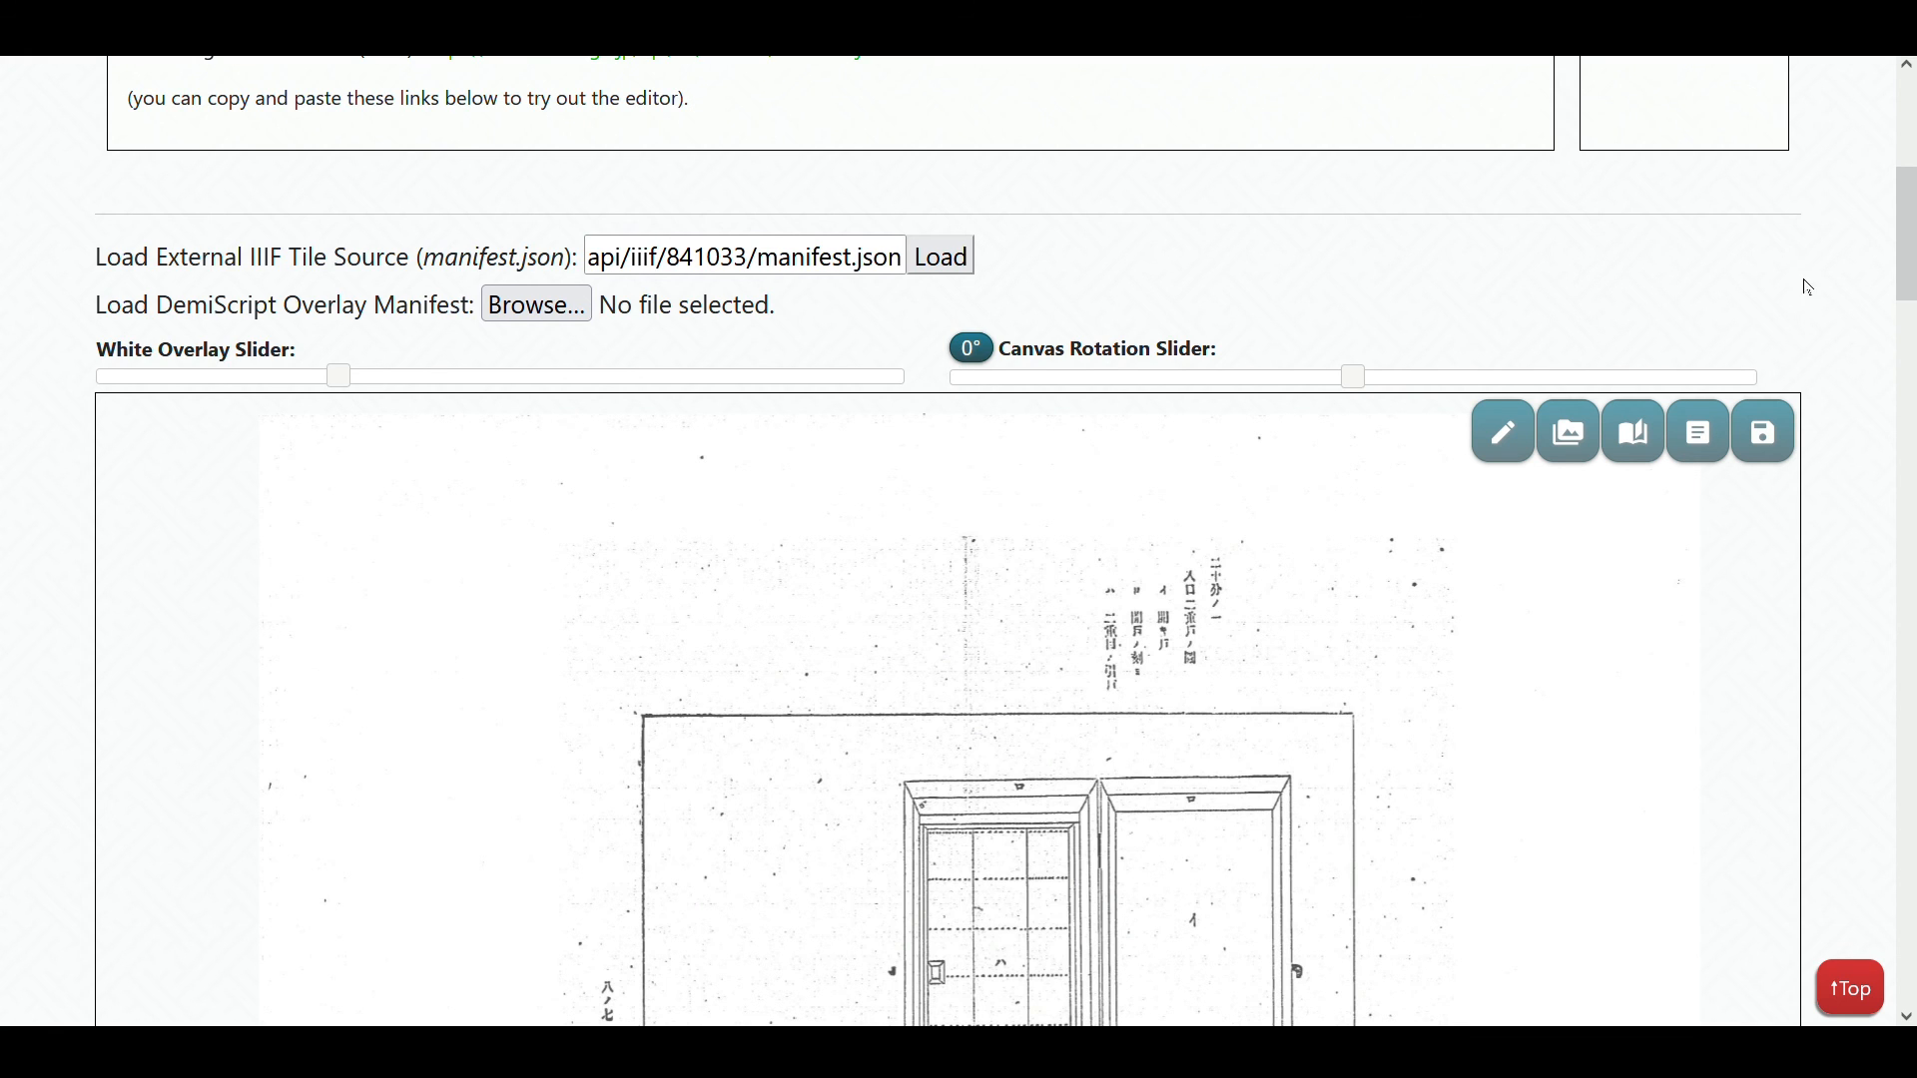
scroll(1849, 299, "up", 4)
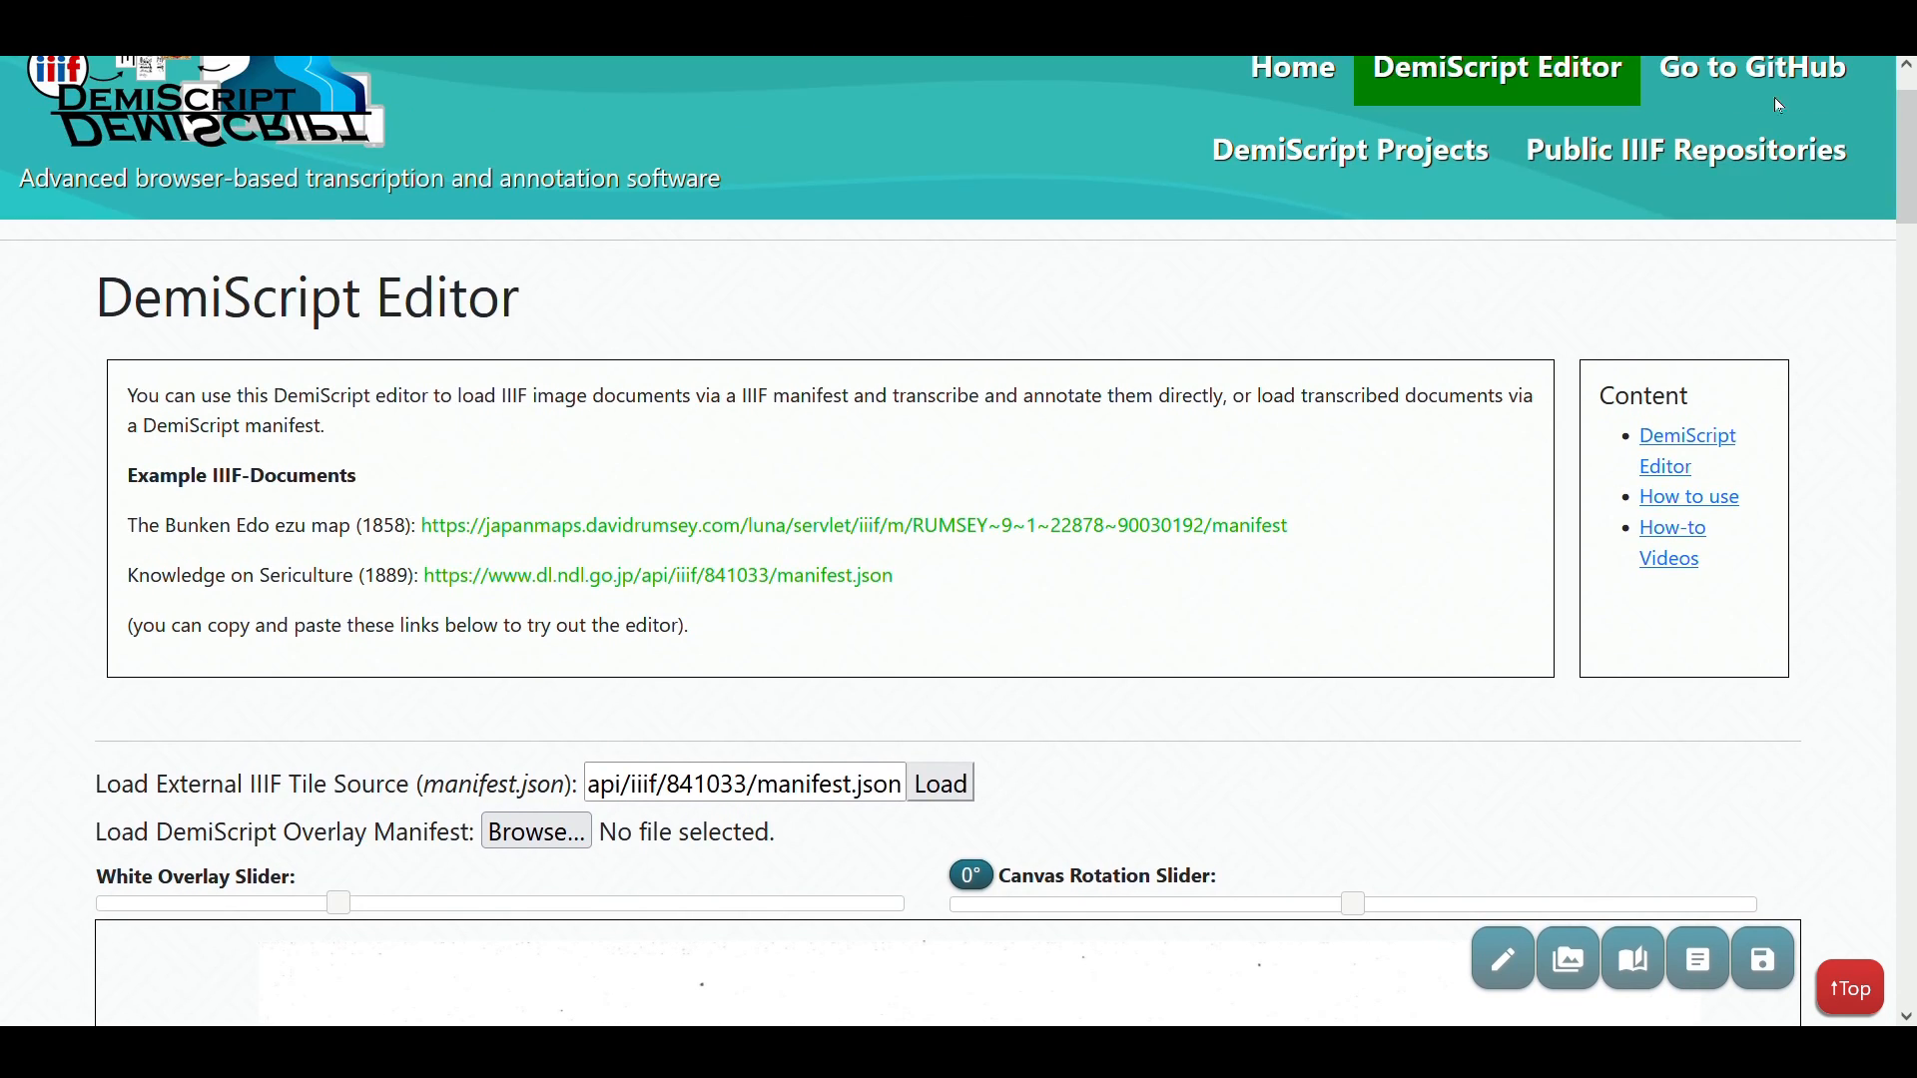